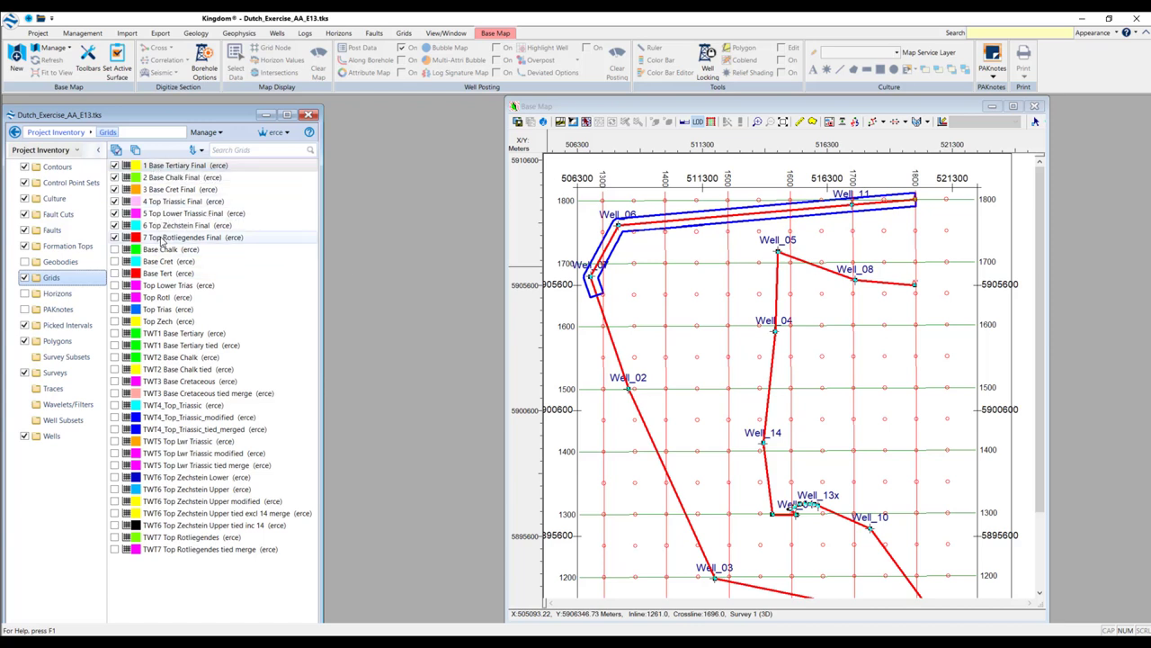
- Review the formation tops, wells and grids that are switched on in the project inventory
{"action": "left_click", "coordinate": [61, 248]}
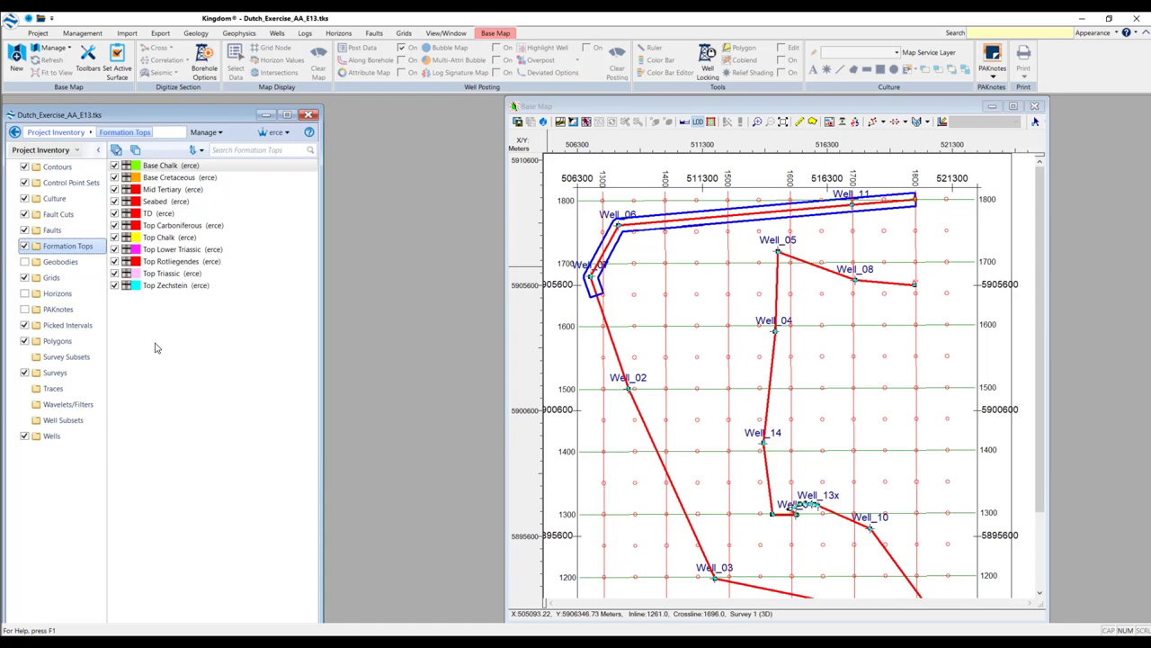
{"action": "left_click", "coordinate": [99, 435]}
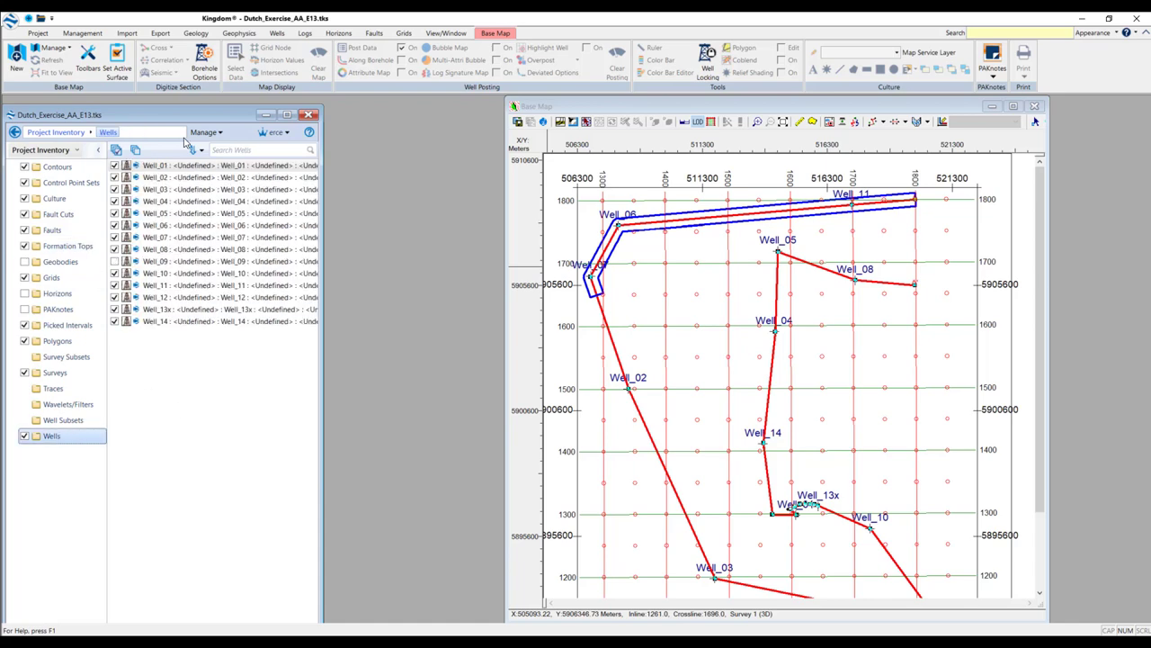
{"action": "left_click", "coordinate": [51, 277]}
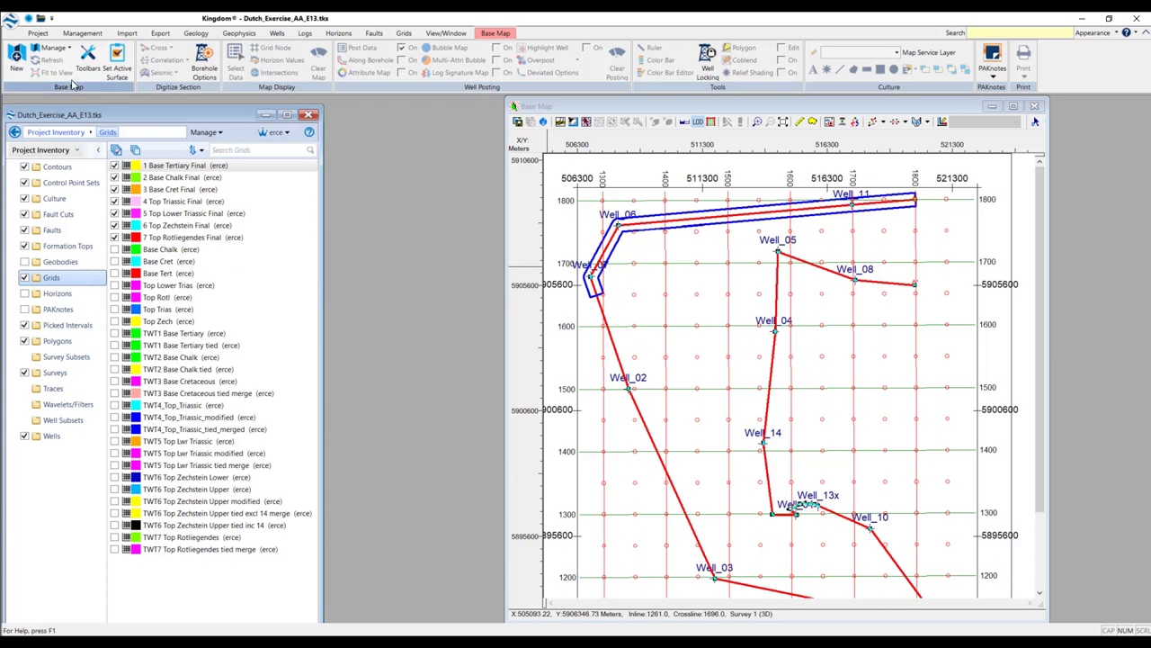
{"action": "left_click", "coordinate": [10, 19]}
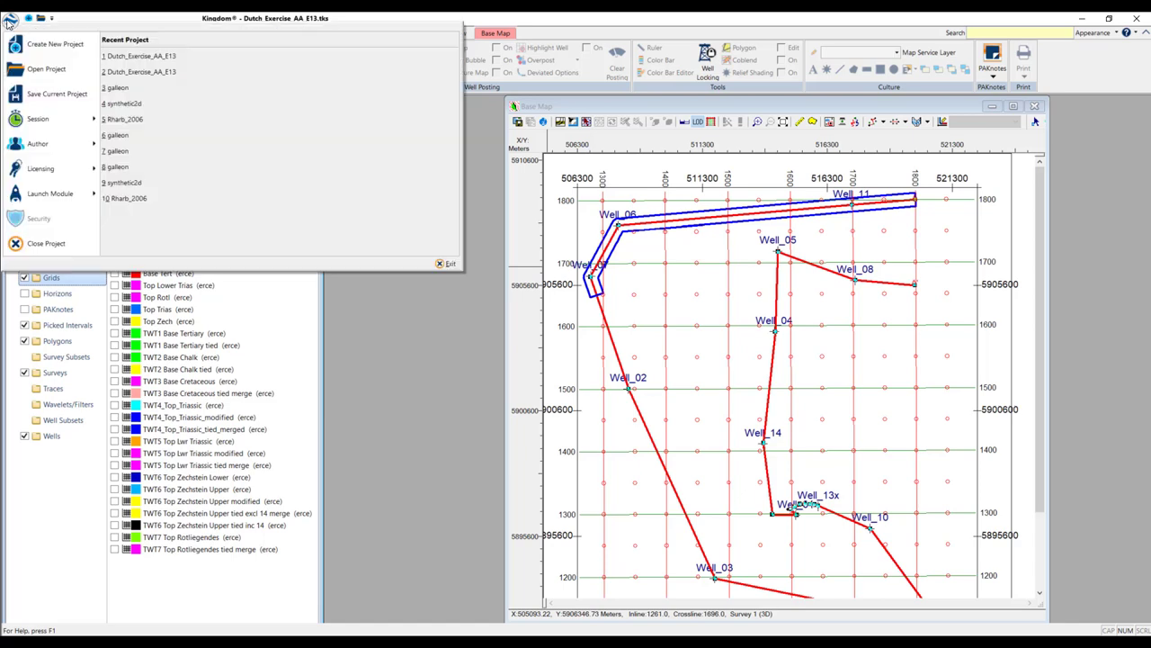
{"action": "left_click", "coordinate": [42, 95]}
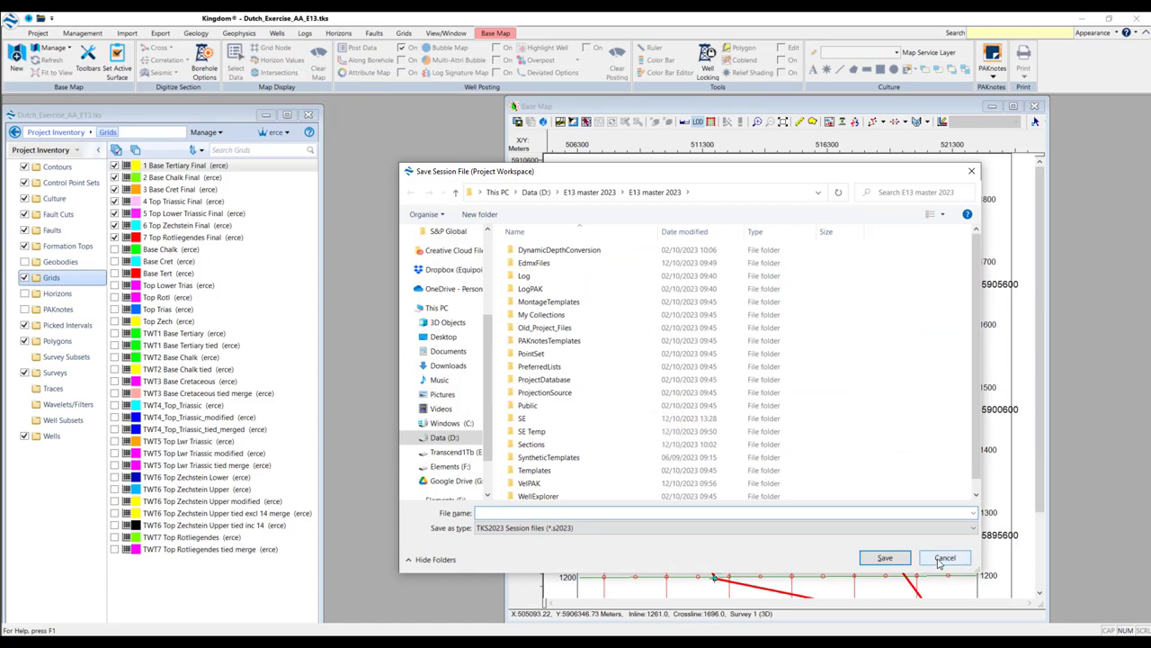
{"action": "left_click", "coordinate": [944, 559]}
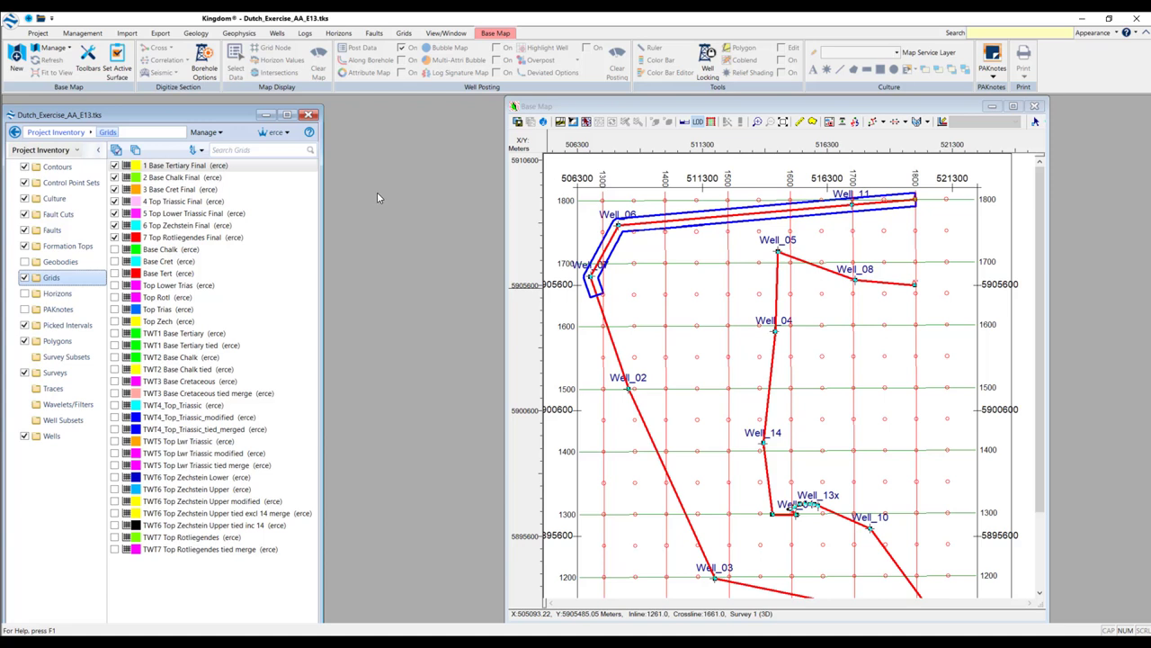
- Launch the LogToVolume module from the current Kingdom project
{"action": "left_click", "coordinate": [241, 34]}
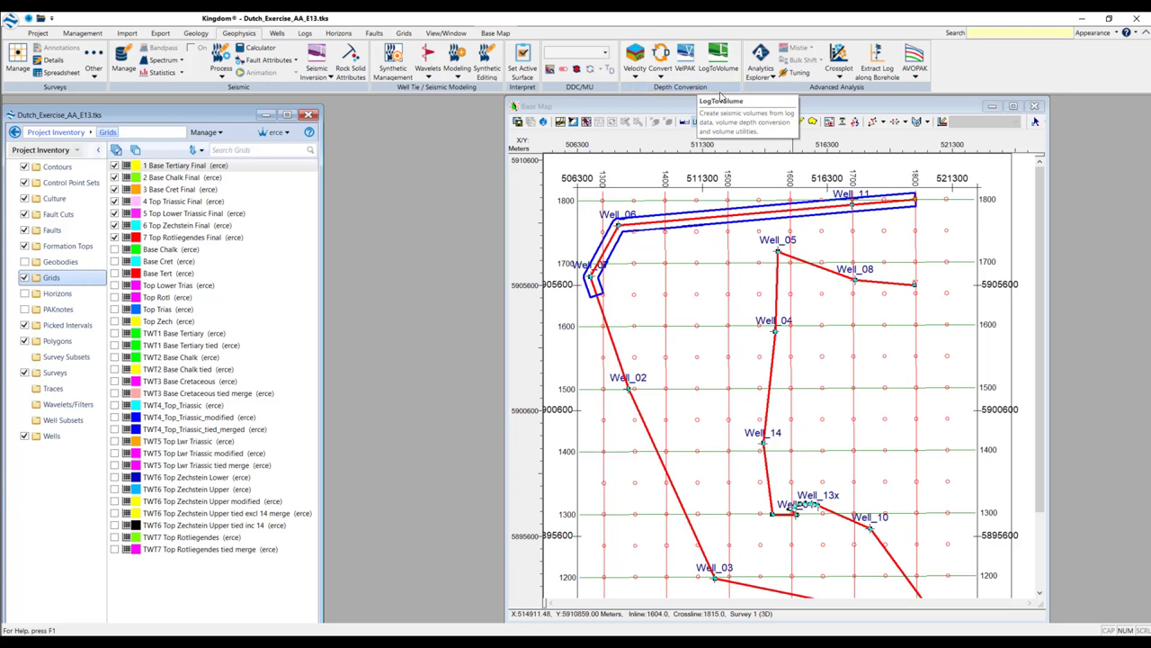
{"action": "left_click", "coordinate": [305, 35]}
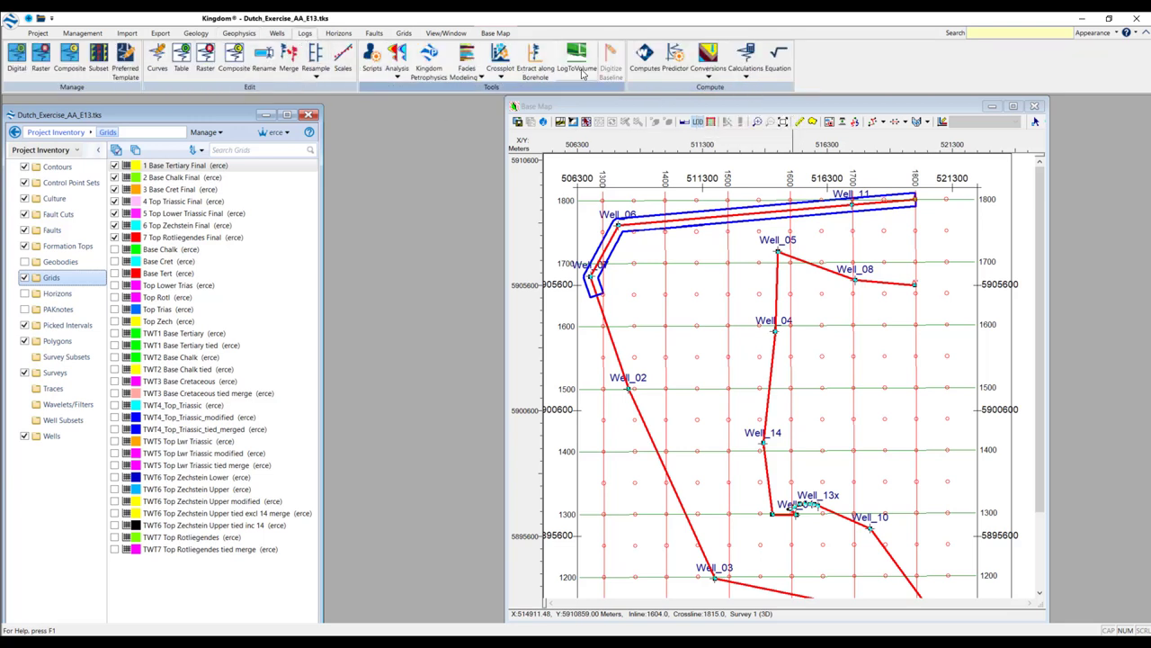
{"action": "left_click", "coordinate": [37, 34]}
{"action": "left_click", "coordinate": [700, 62]}
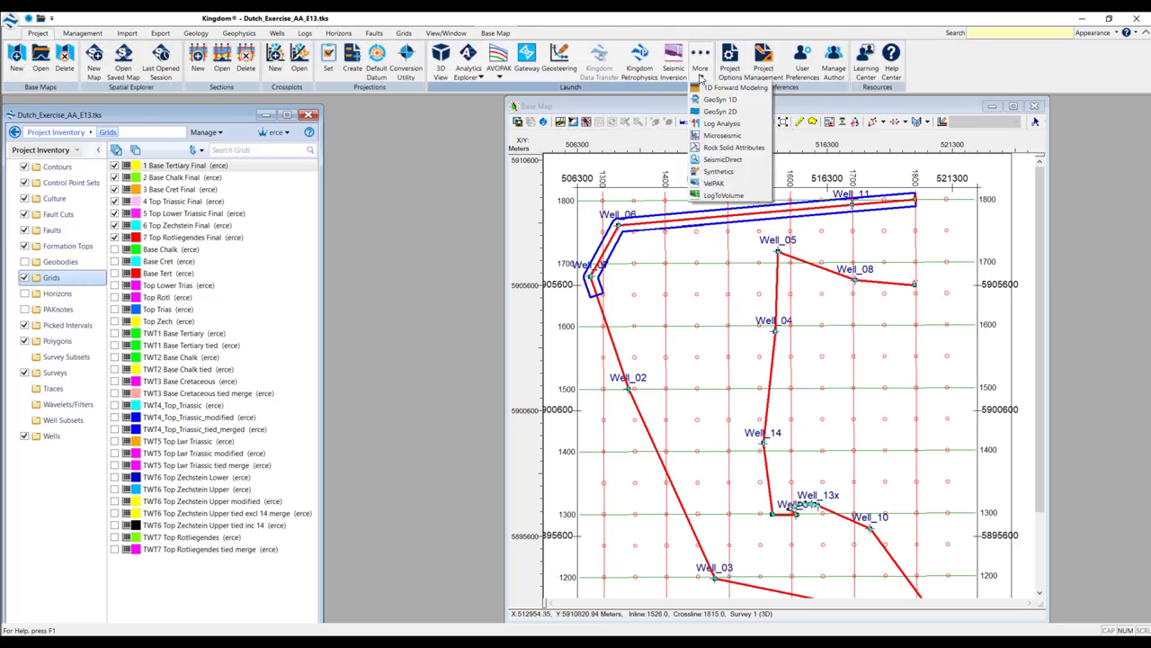
{"action": "left_click", "coordinate": [725, 196]}
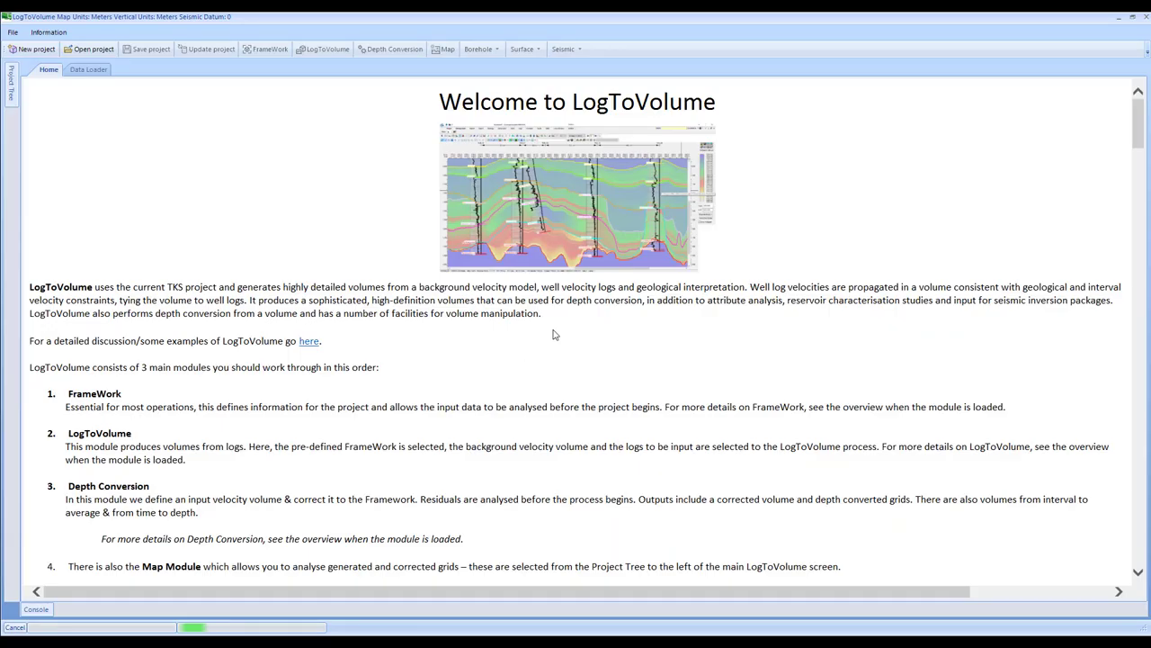
- Create a new LogToVolume project and load every listed data type, limited to the visible data
{"action": "left_click", "coordinate": [32, 51]}
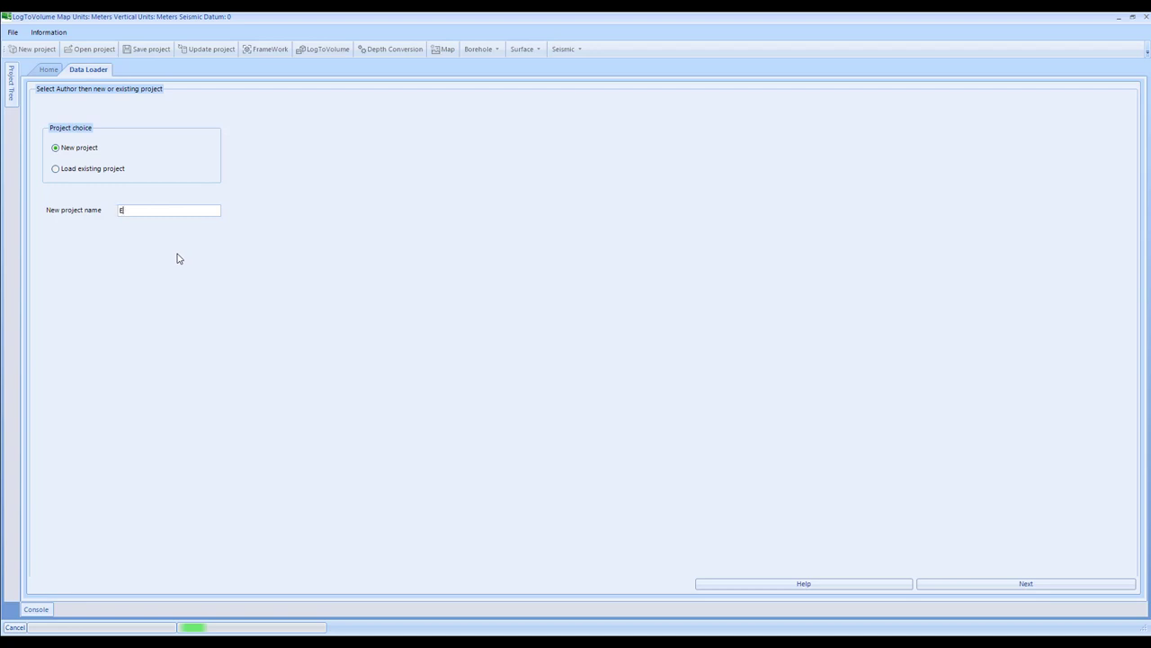
{"action": "left_click", "coordinate": [1027, 585]}
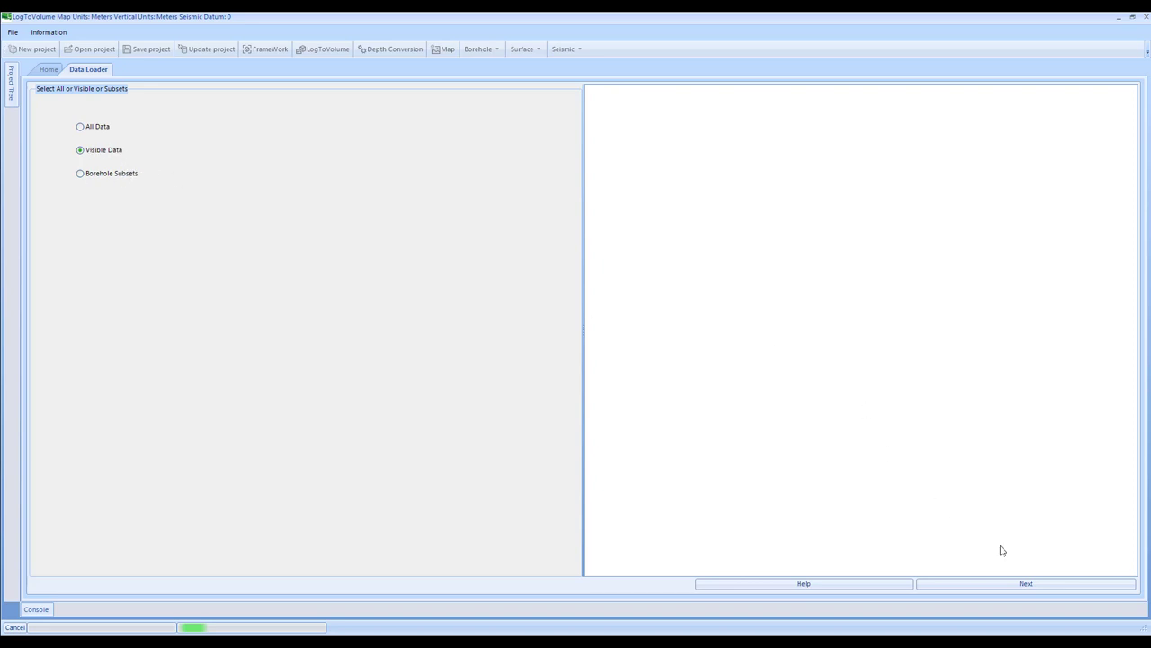
{"action": "left_click", "coordinate": [1000, 585]}
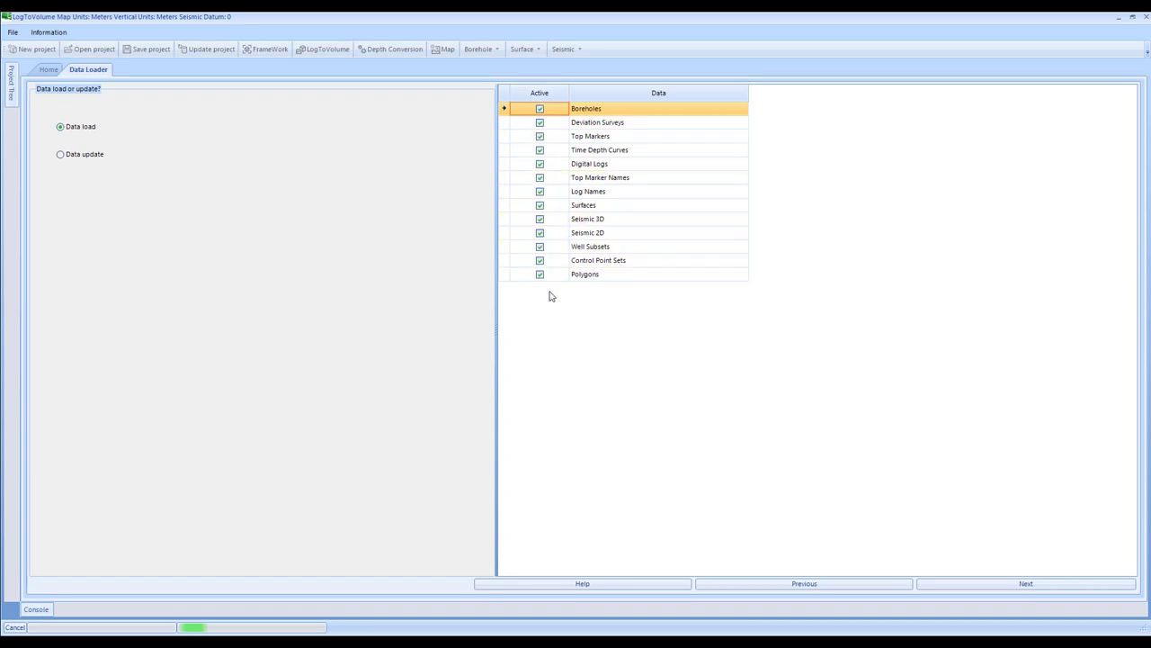
{"action": "left_click", "coordinate": [1040, 583]}
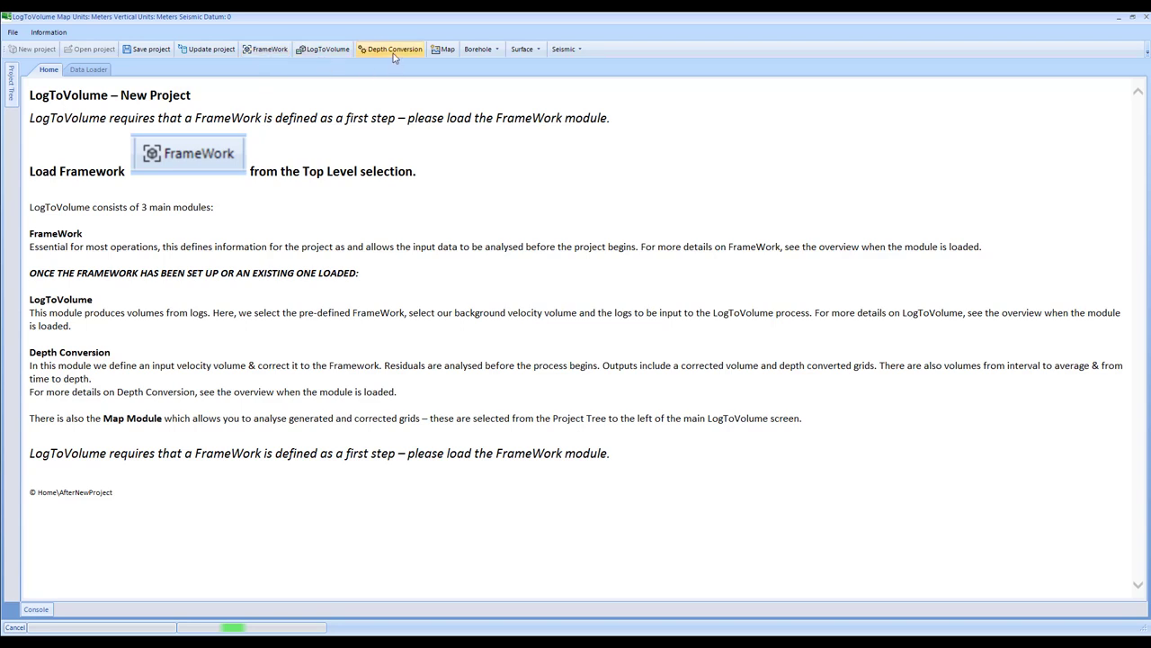
- Load the FrameWork module, read its overview and start a new framework named FW_1
{"action": "left_click", "coordinate": [262, 52]}
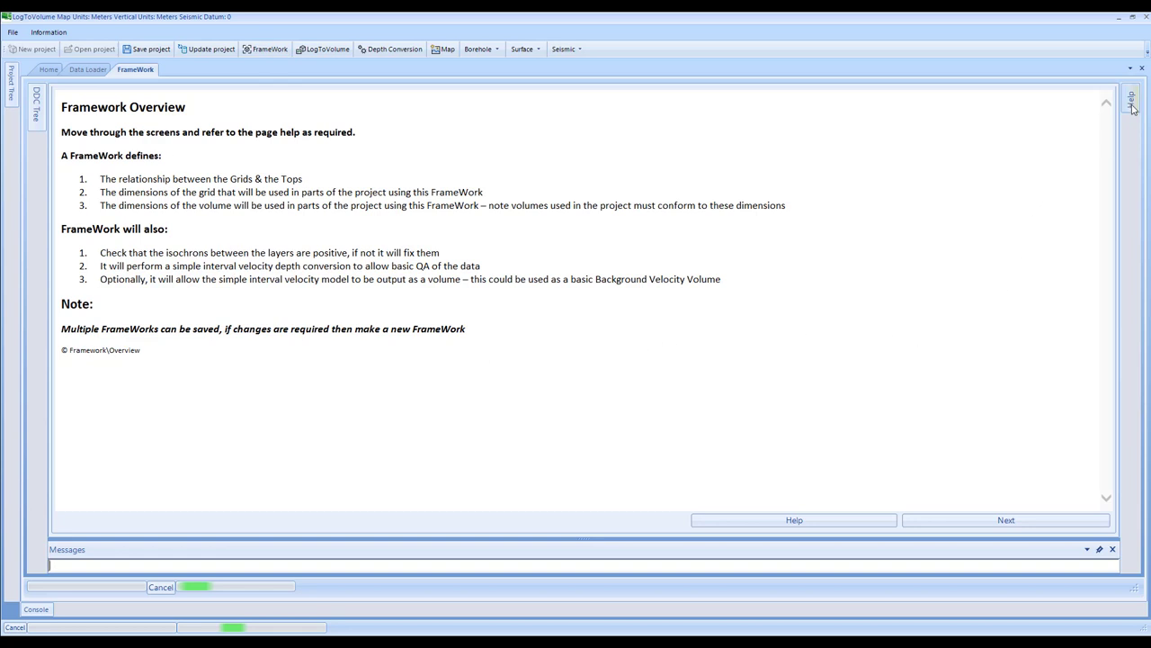
{"action": "mouse_move", "coordinate": [1132, 107]}
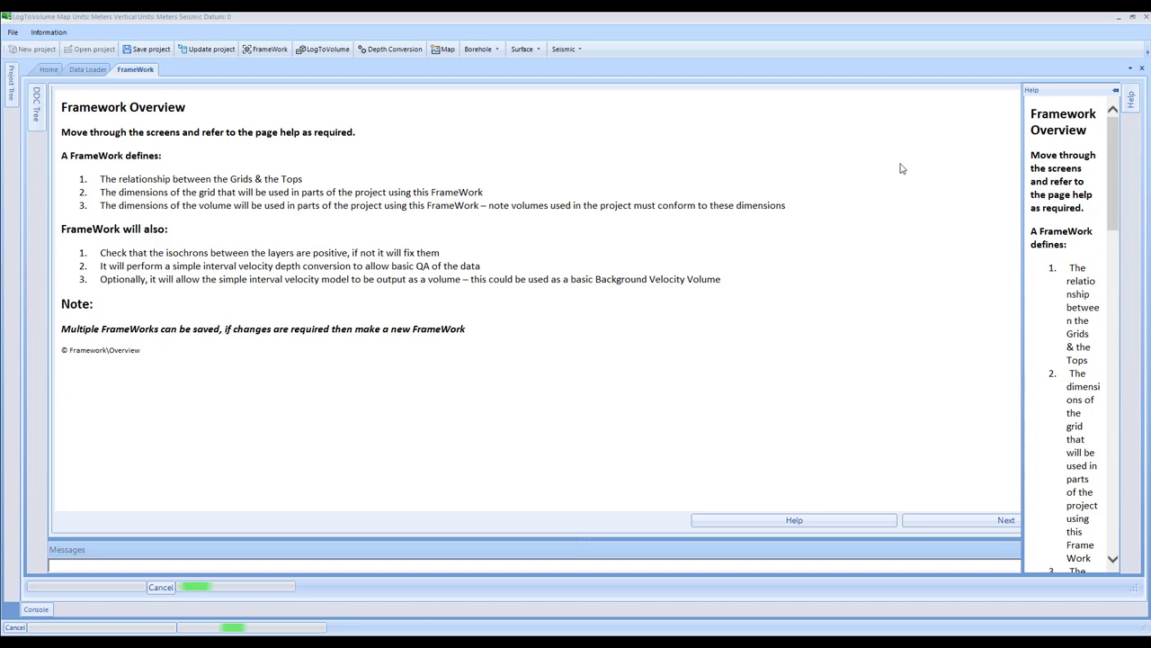
{"action": "left_click", "coordinate": [1004, 521]}
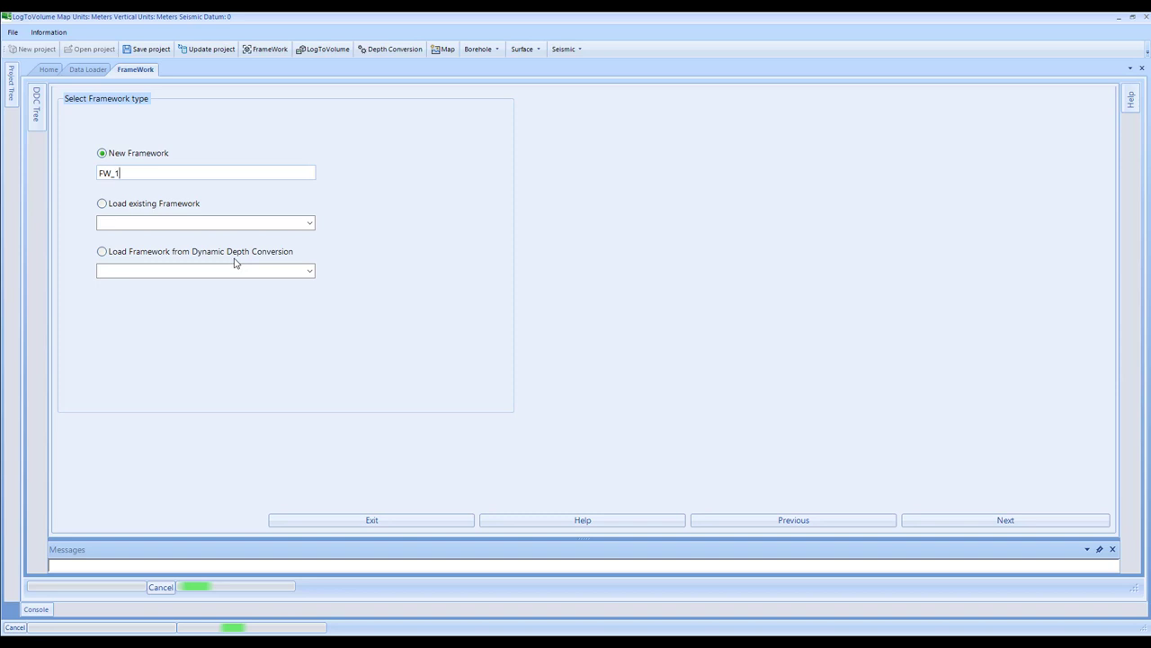
{"action": "left_click", "coordinate": [1004, 522]}
- Add all seven project time grids to the framework in order, from 1 Base Tertiary Final down to 7 Top Rotliegendes Final
{"action": "left_click", "coordinate": [118, 278]}
{"action": "left_click_drag", "start_coordinate": [118, 278], "coordinate": [869, 278]}
{"action": "left_click_drag", "start_coordinate": [171, 153], "coordinate": [830, 219]}
{"action": "left_click_drag", "start_coordinate": [144, 152], "coordinate": [853, 257]}
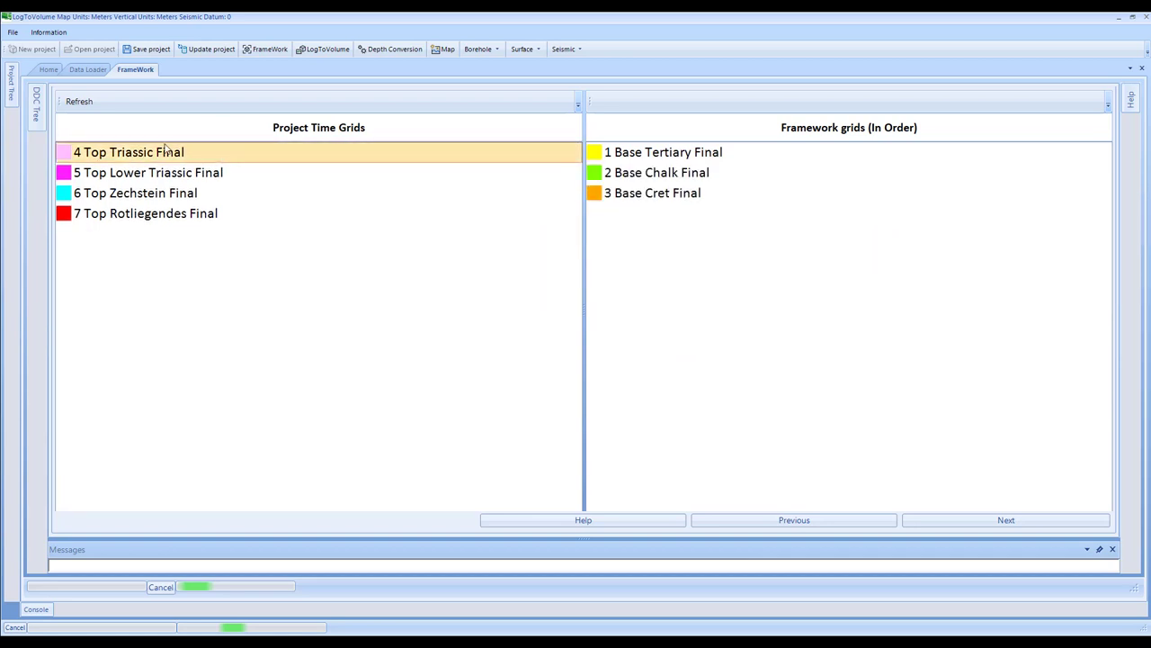
{"action": "left_click_drag", "start_coordinate": [153, 147], "coordinate": [858, 255]}
{"action": "left_click_drag", "start_coordinate": [144, 152], "coordinate": [895, 274]}
{"action": "left_click_drag", "start_coordinate": [149, 153], "coordinate": [866, 288]}
{"action": "left_click_drag", "start_coordinate": [150, 155], "coordinate": [789, 321]}
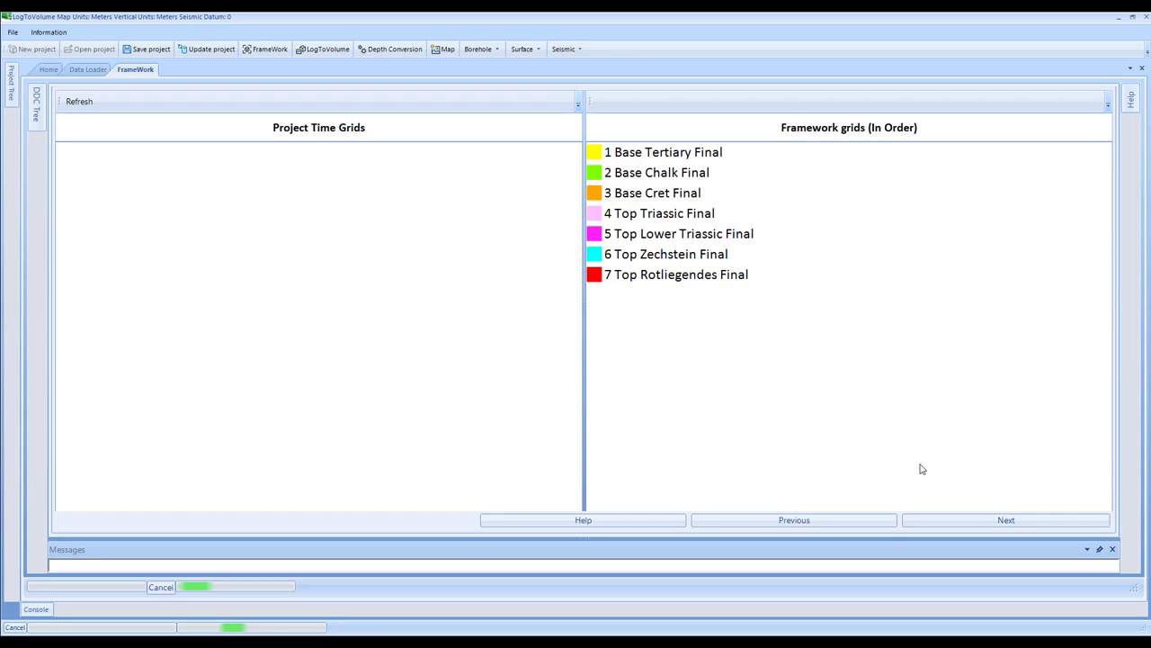
{"action": "left_click", "coordinate": [1011, 520]}
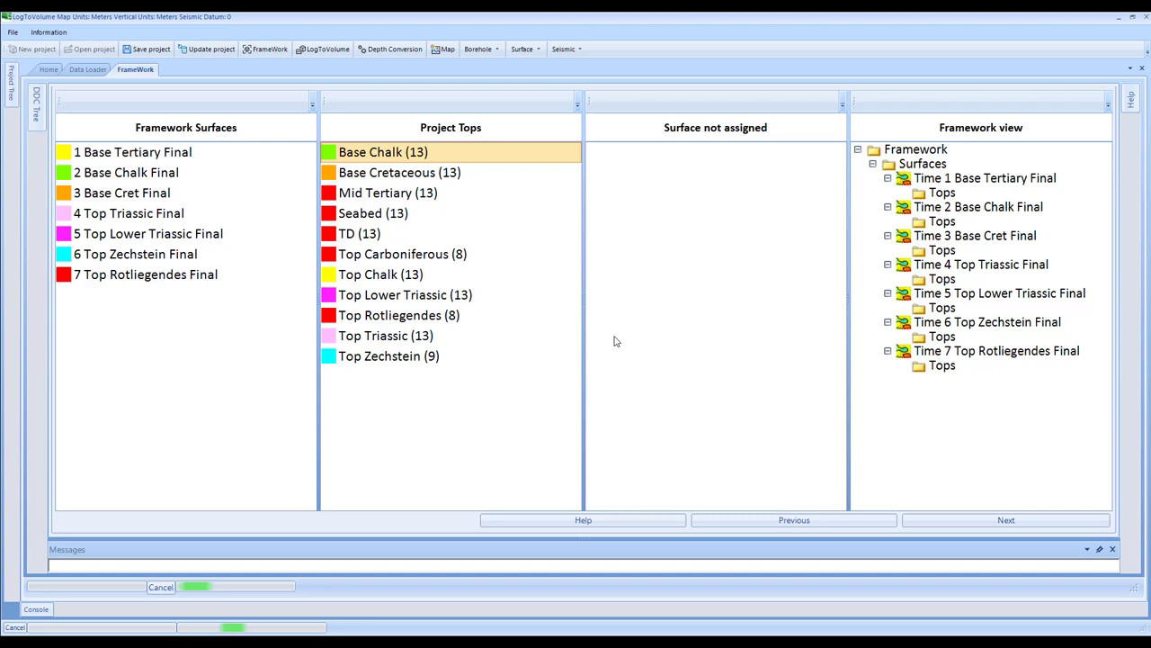
- Assign the top Top Chalk to 1 Base Tertiary Final, Base Chalk to 2 Base Chalk Final and Base Cretaceous to 3 Base Cret Final
{"action": "left_click", "coordinate": [135, 155]}
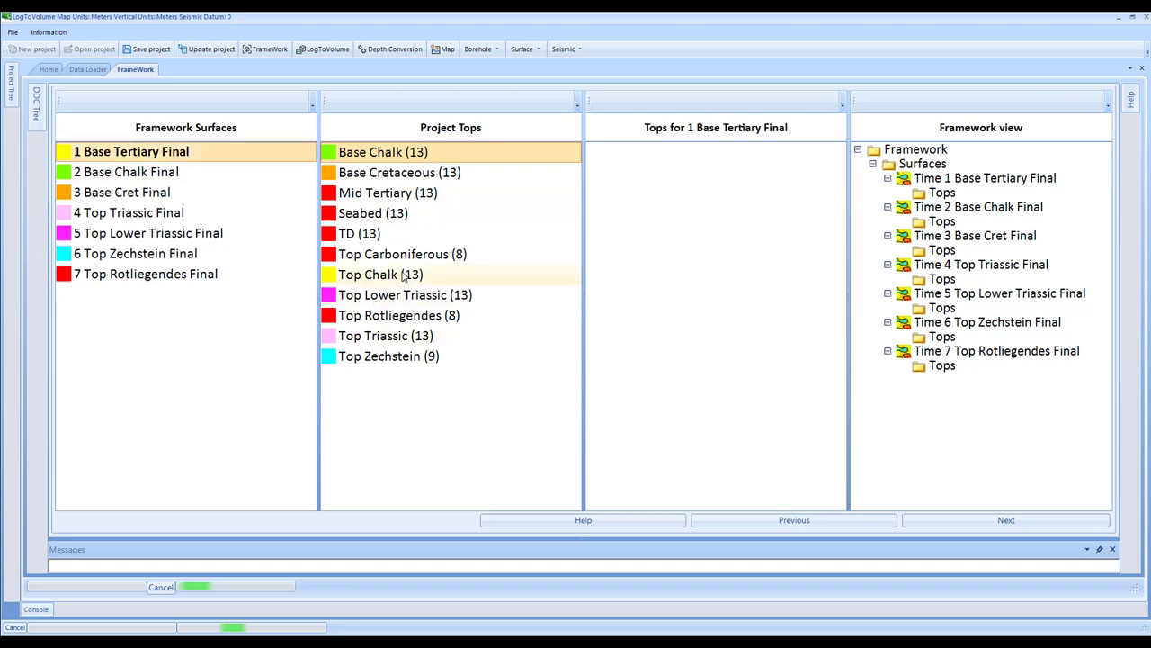
{"action": "left_click_drag", "start_coordinate": [376, 281], "coordinate": [746, 210]}
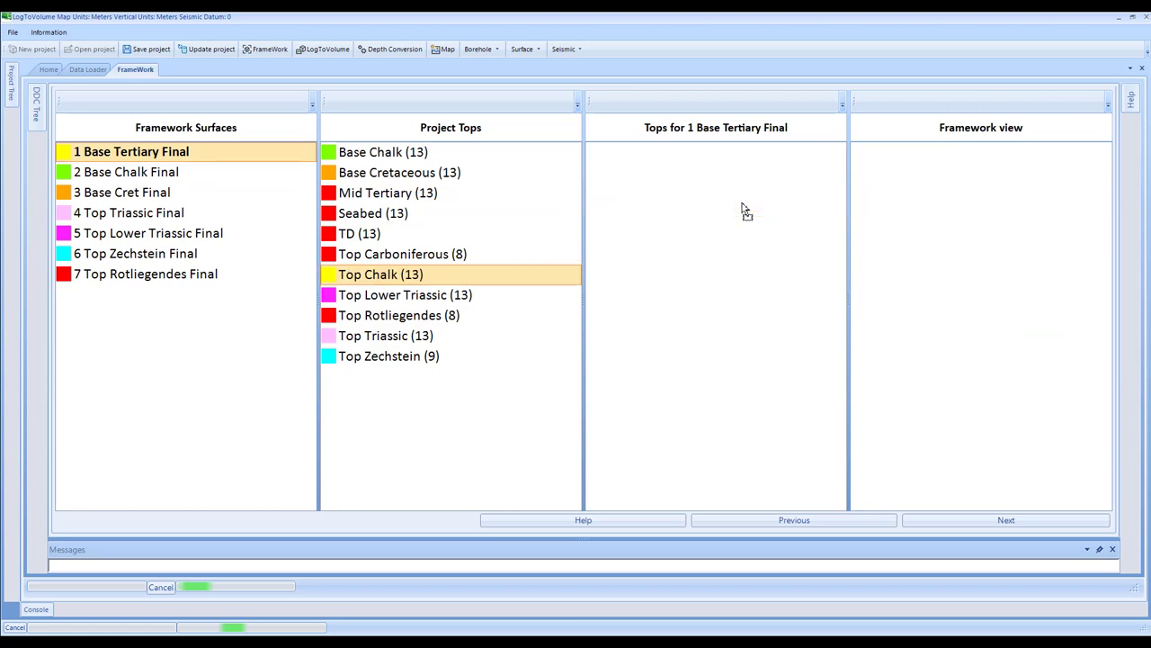
{"action": "left_click", "coordinate": [172, 174]}
{"action": "left_click_drag", "start_coordinate": [355, 153], "coordinate": [756, 206]}
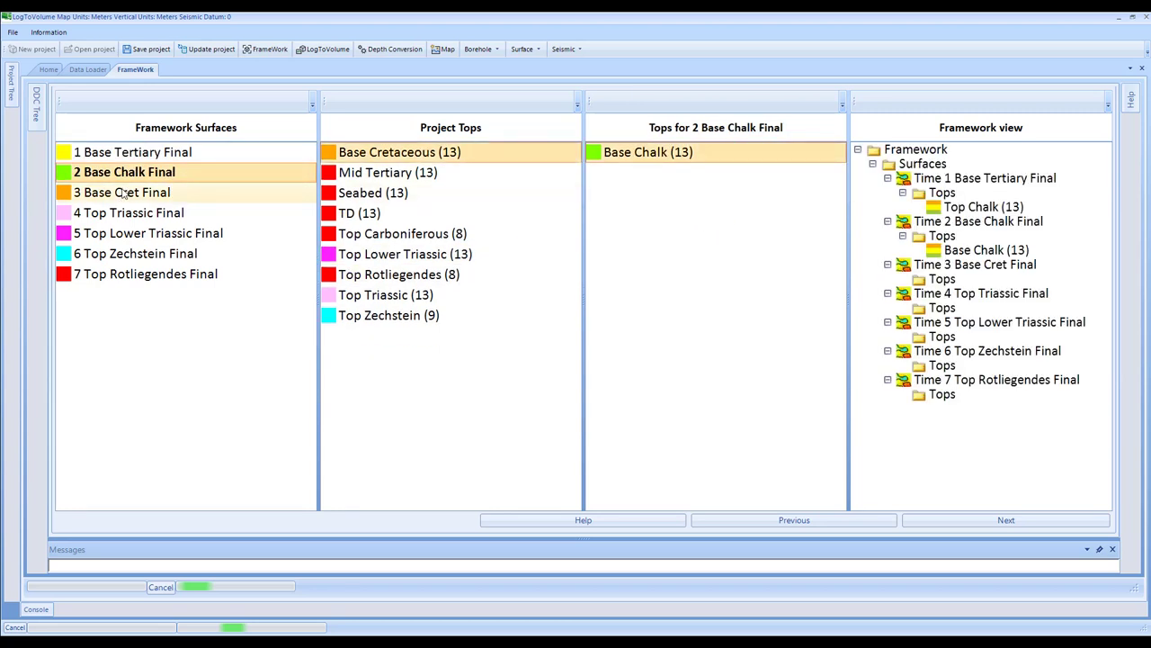
{"action": "left_click", "coordinate": [245, 194]}
{"action": "left_click_drag", "start_coordinate": [375, 162], "coordinate": [612, 221]}
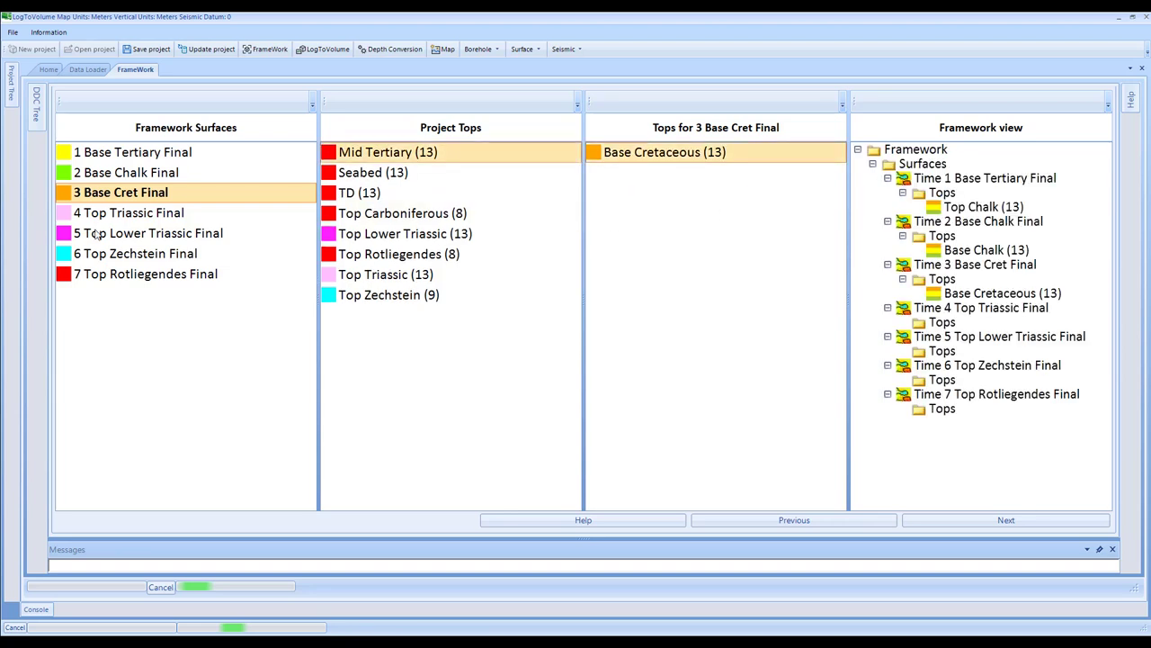
- Assign the top Top Triassic to surface 4 Top Triassic Final and Top Lower Triassic to 5 Top Lower Triassic Final
{"action": "left_click", "coordinate": [117, 215]}
{"action": "left_click_drag", "start_coordinate": [369, 275], "coordinate": [729, 236]}
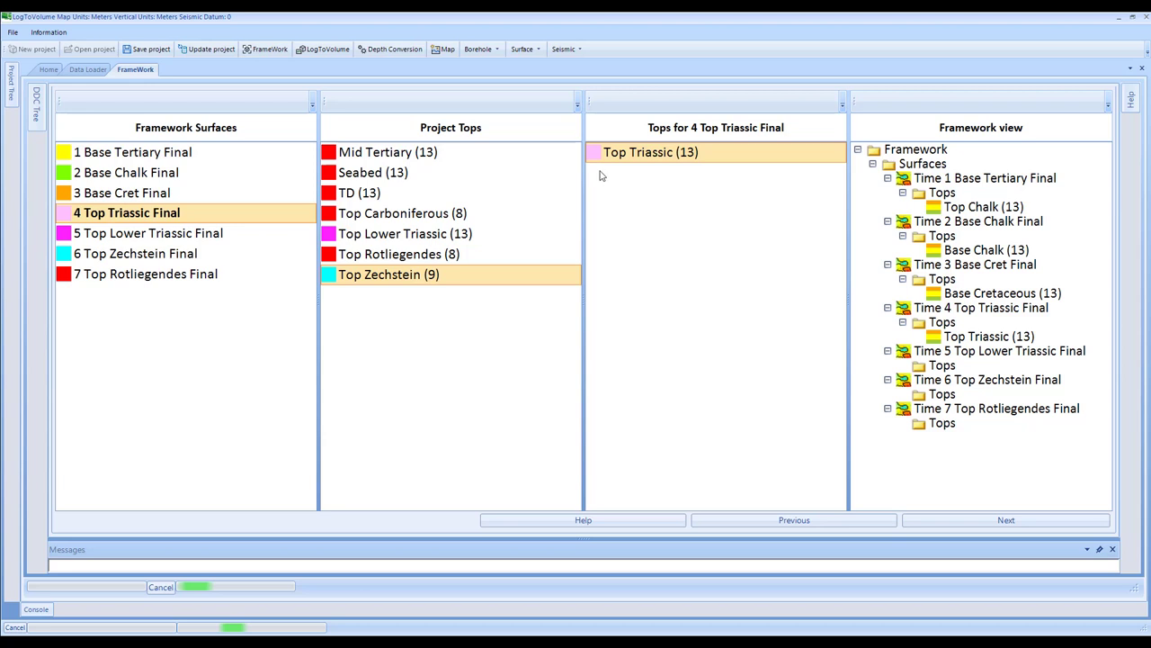
{"action": "left_click", "coordinate": [148, 234]}
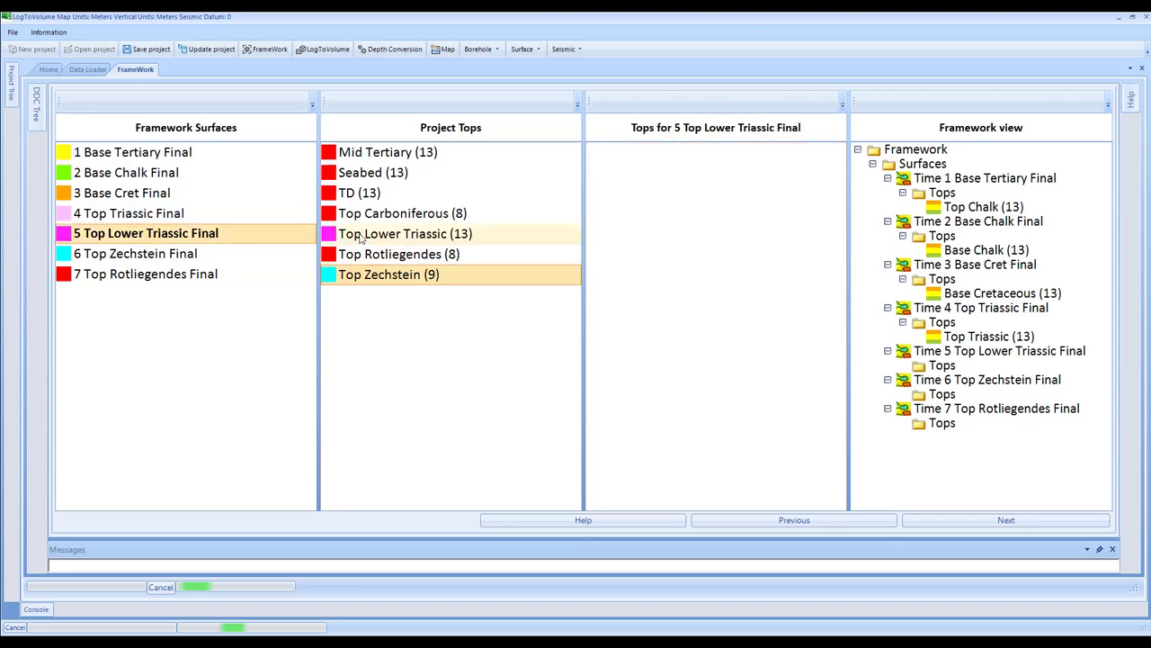
{"action": "left_click", "coordinate": [381, 236]}
{"action": "left_click_drag", "start_coordinate": [381, 235], "coordinate": [733, 227]}
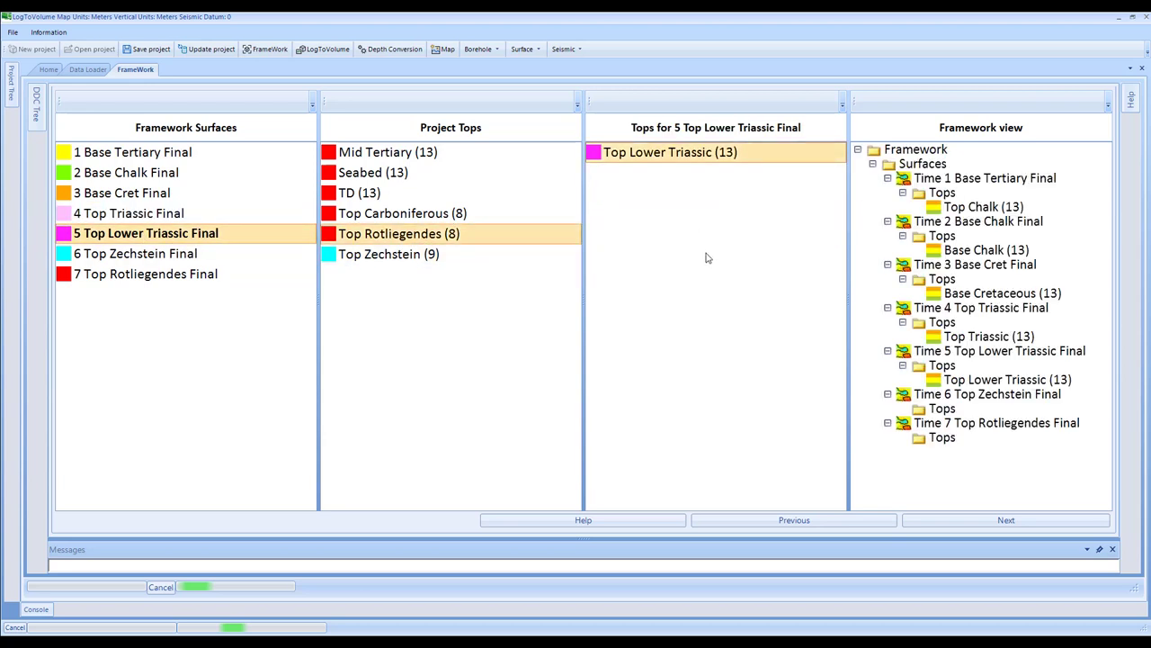
- Assign Top Zechstein to 6 Top Zechstein Final and Top Rotliegendes to 7 Top Rotliegendes Final, and accept the surface-to-top assignments
{"action": "left_click", "coordinate": [139, 256]}
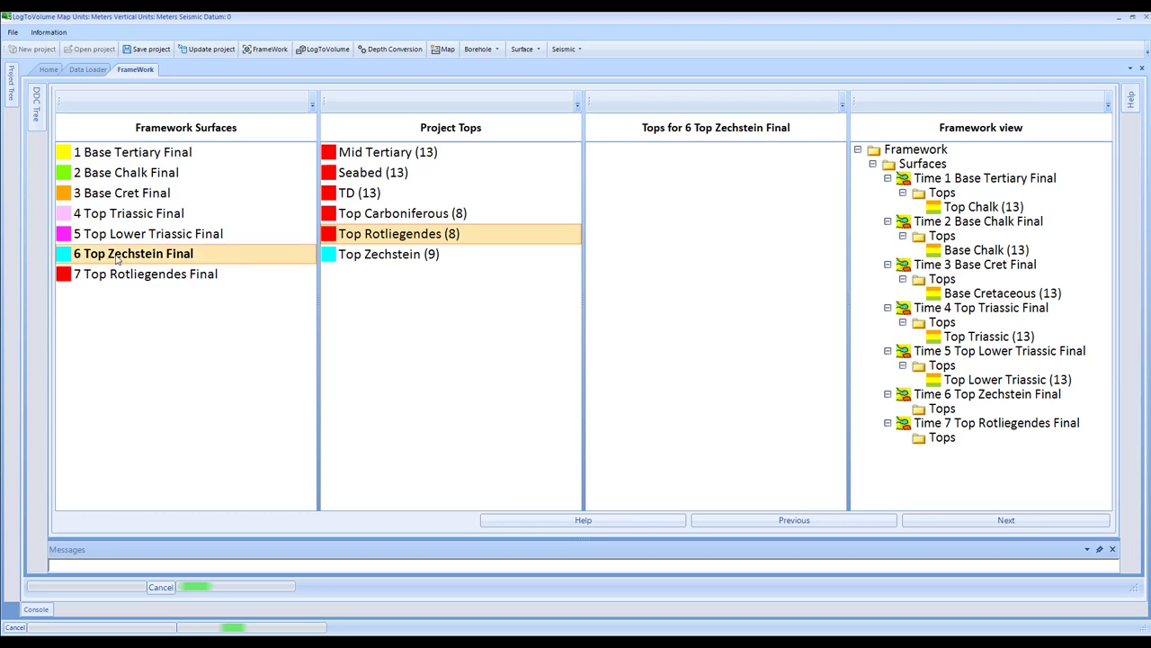
{"action": "left_click", "coordinate": [388, 260]}
{"action": "left_click_drag", "start_coordinate": [368, 263], "coordinate": [737, 234]}
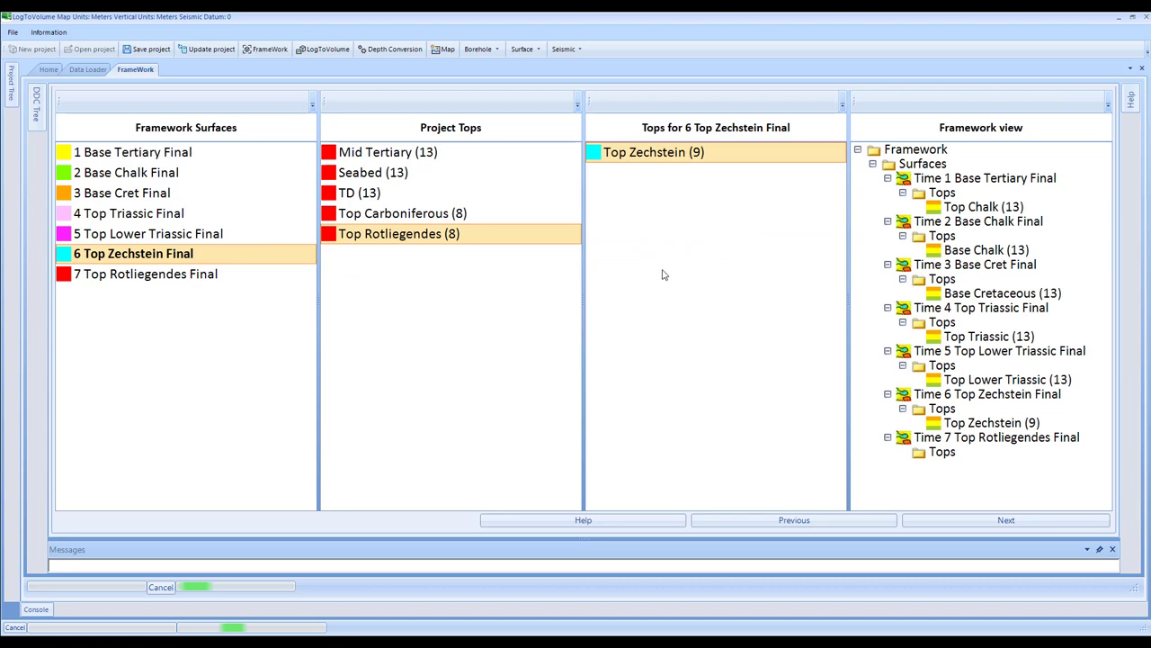
{"action": "left_click", "coordinate": [128, 279]}
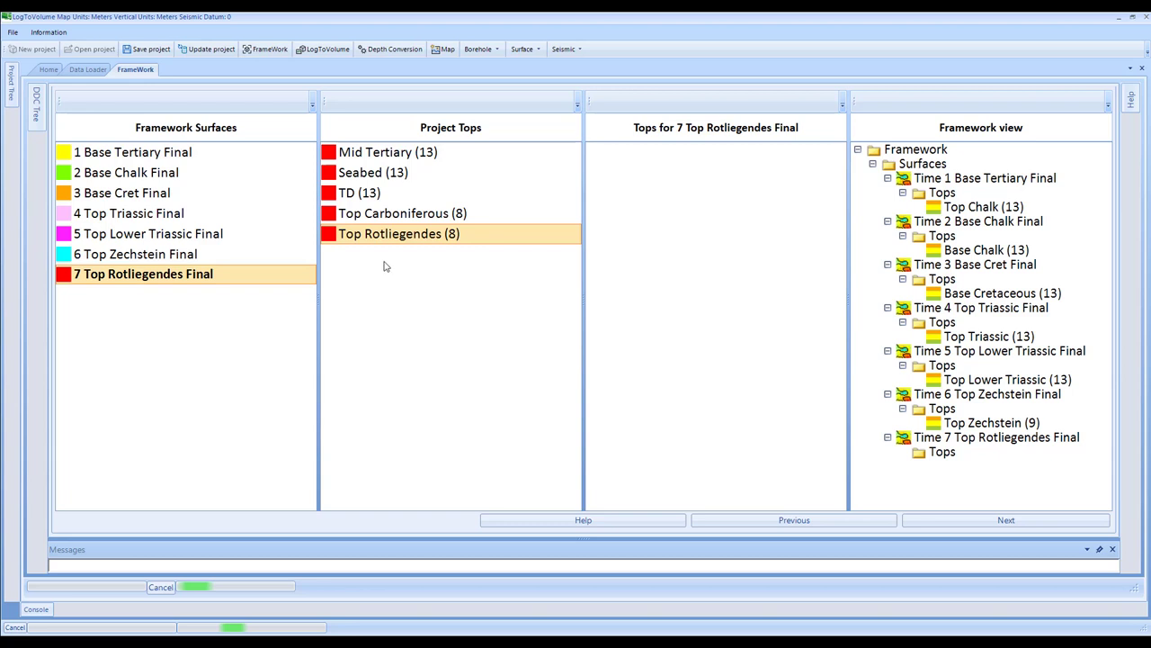
{"action": "left_click_drag", "start_coordinate": [376, 235], "coordinate": [715, 216]}
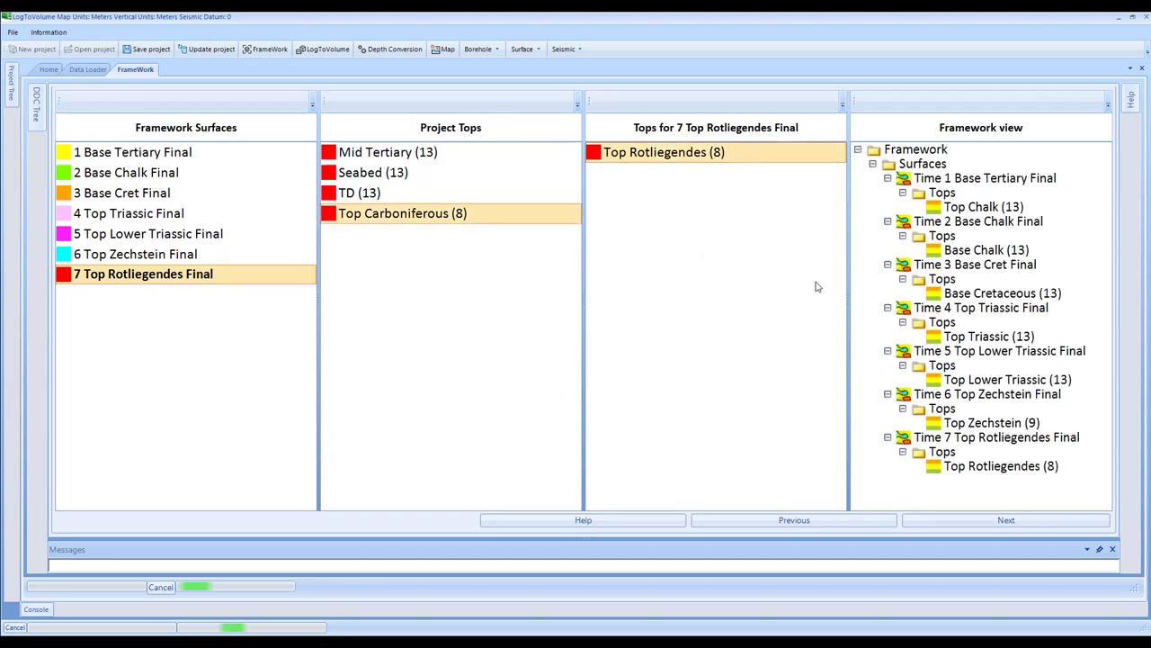
{"action": "left_click", "coordinate": [1012, 522]}
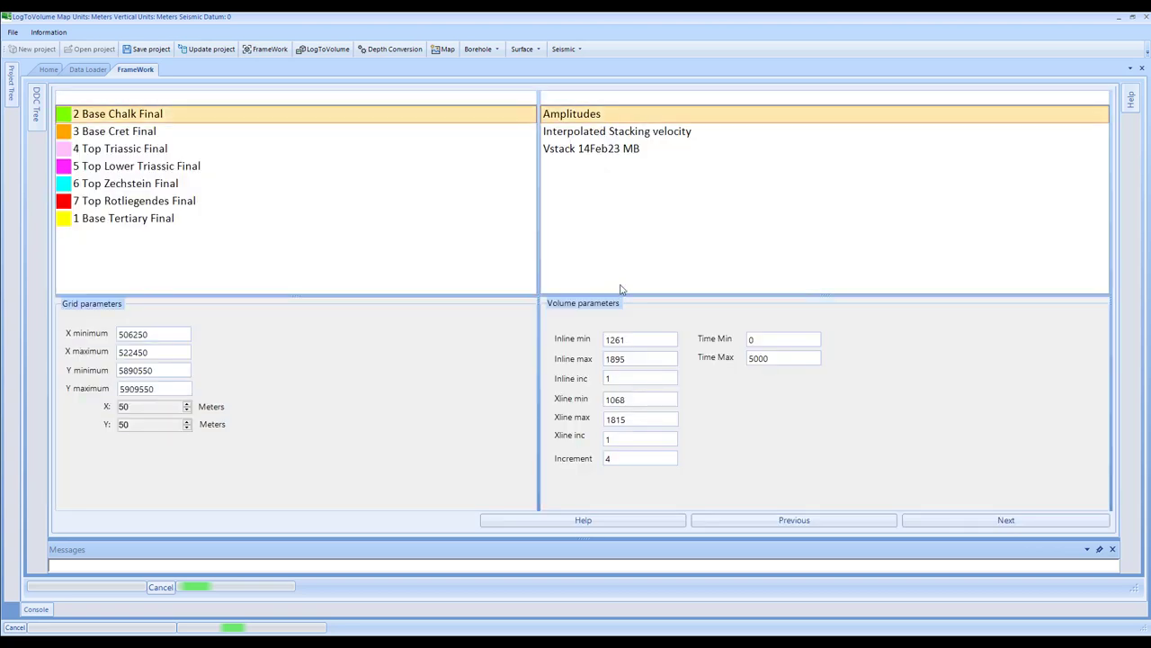
- Base the framework's grid parameters on 1 Base Tertiary Final and accept them with the volume parameters from Amplitudes
{"action": "left_click", "coordinate": [155, 220]}
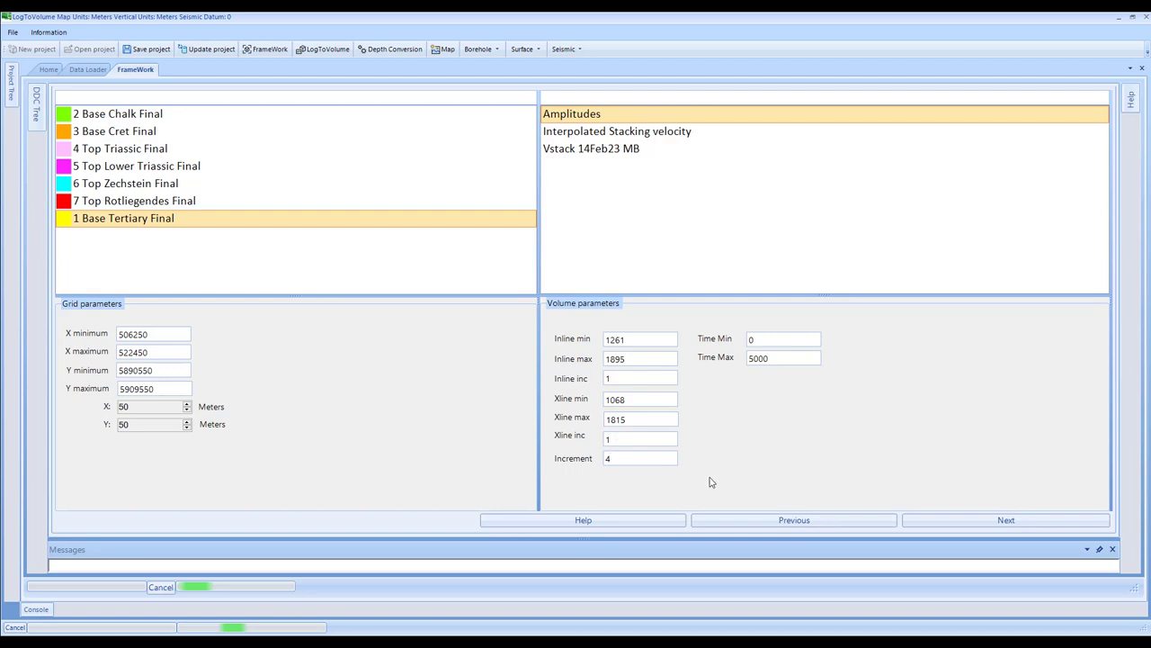
{"action": "left_click", "coordinate": [1006, 526]}
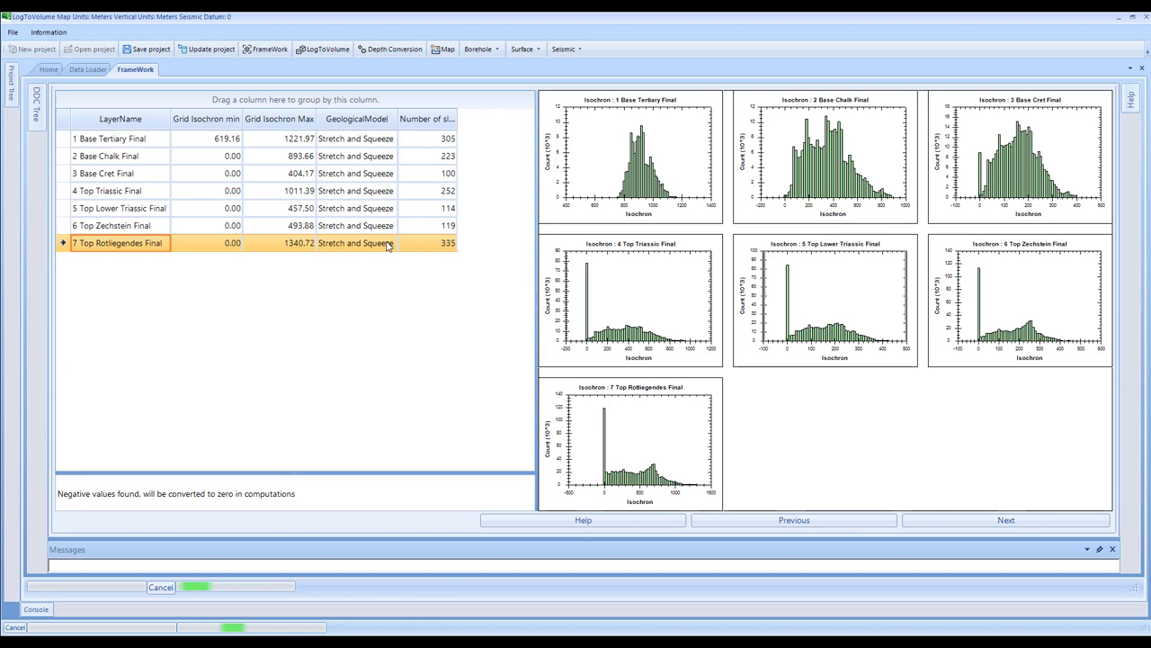
- Choose Stretch and Squeeze as the geological model for 1 Base Tertiary Final and accept the layer settings
{"action": "left_click", "coordinate": [390, 142]}
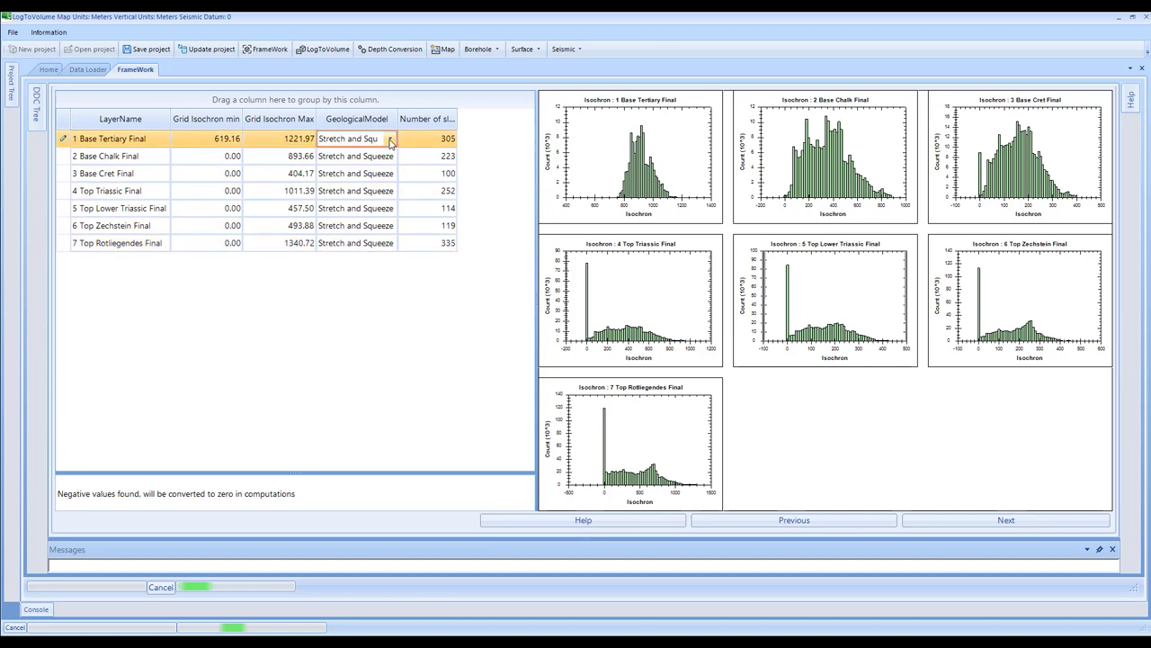
{"action": "left_click", "coordinate": [391, 140]}
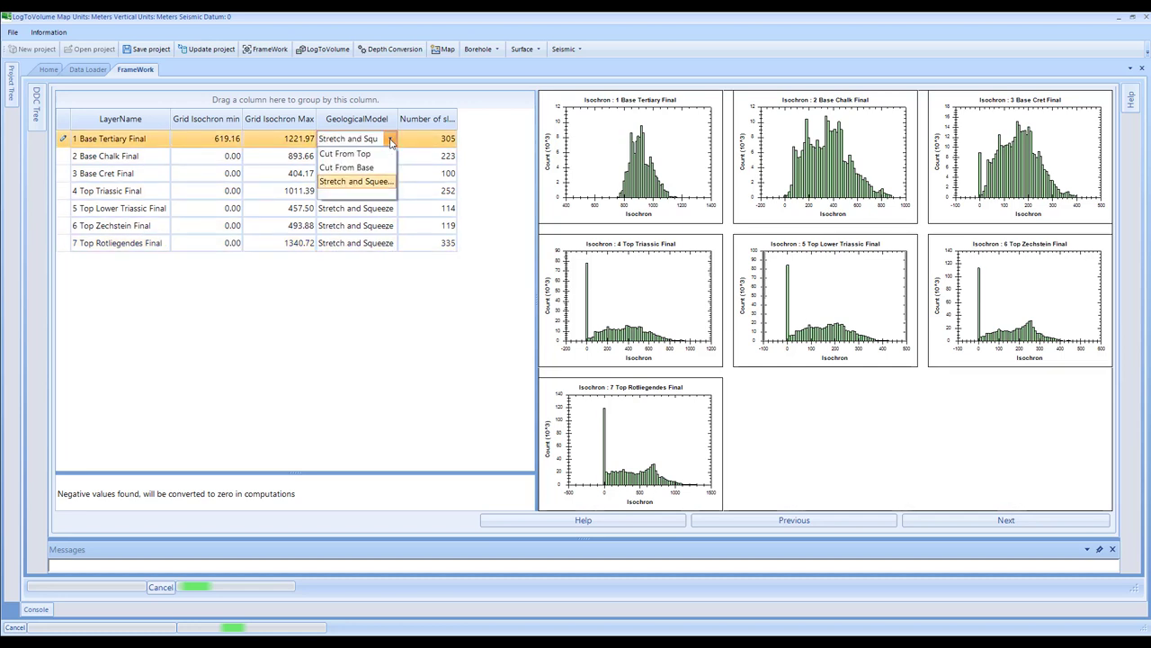
{"action": "left_click", "coordinate": [373, 183]}
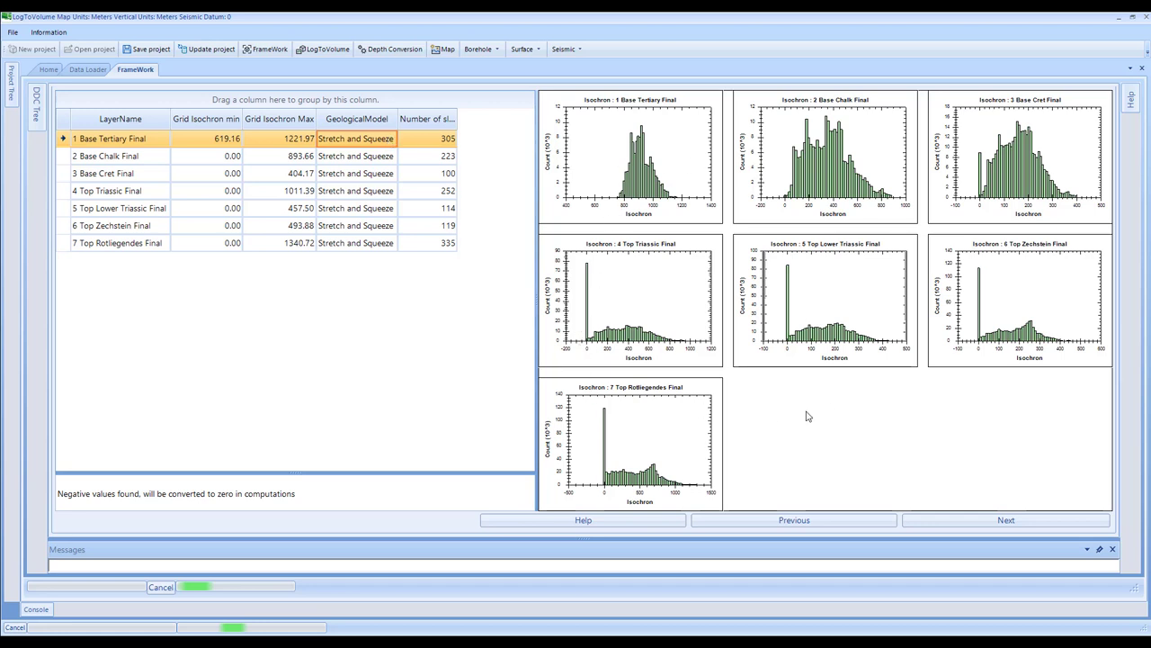
{"action": "left_click", "coordinate": [389, 142]}
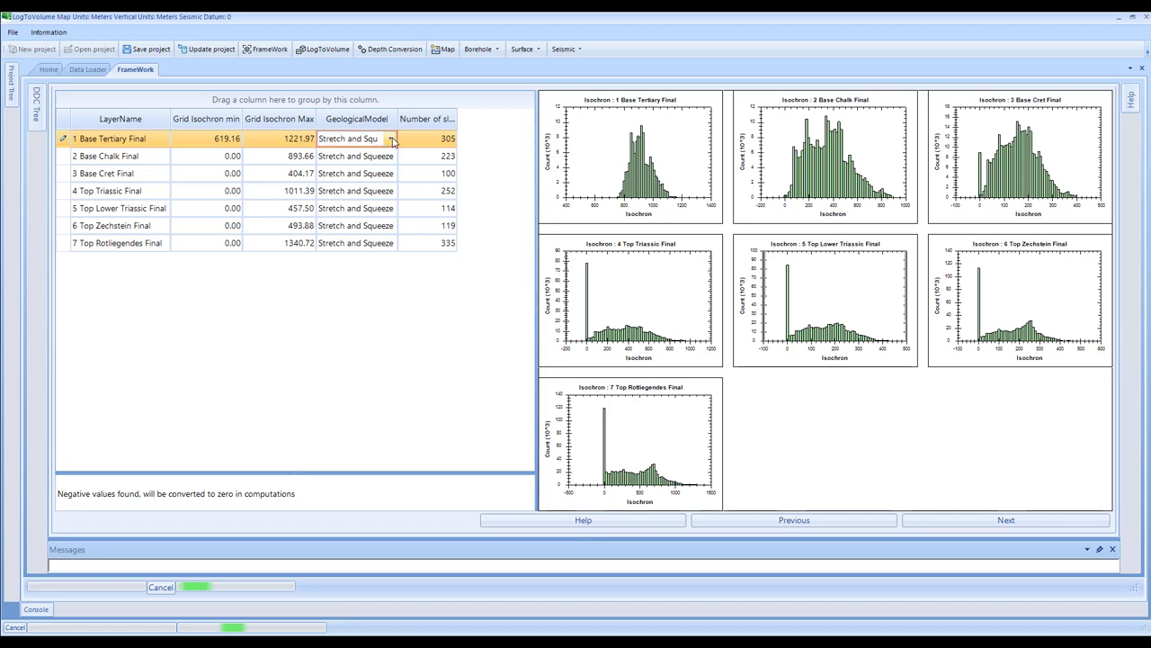
{"action": "left_click", "coordinate": [391, 139]}
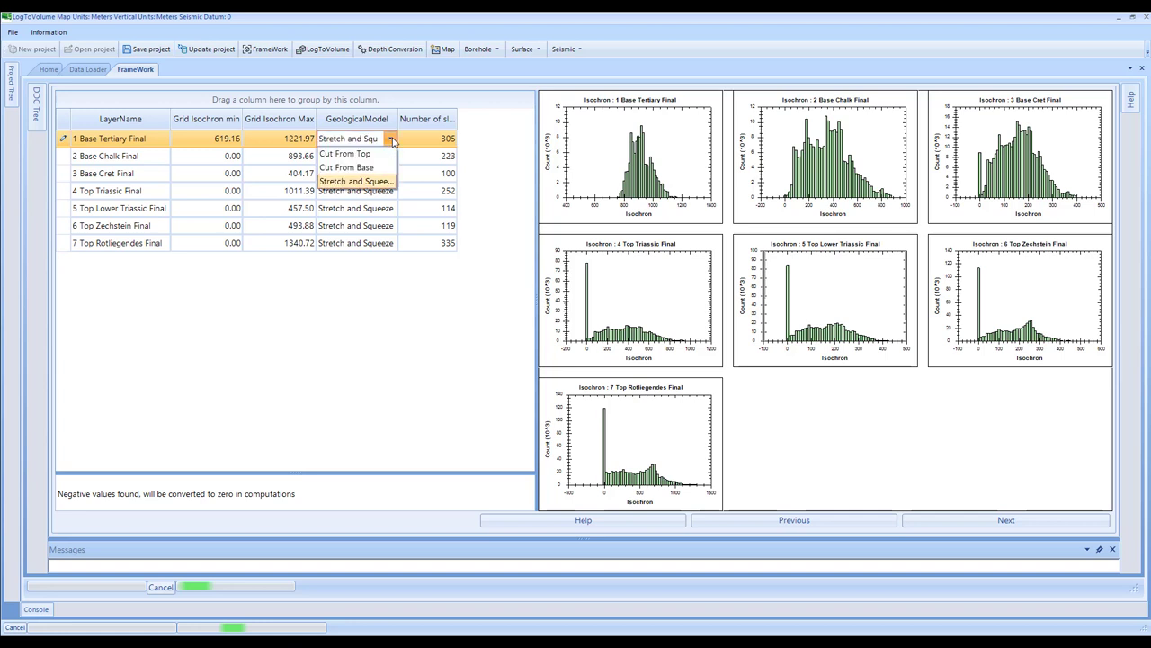
{"action": "left_click", "coordinate": [377, 183]}
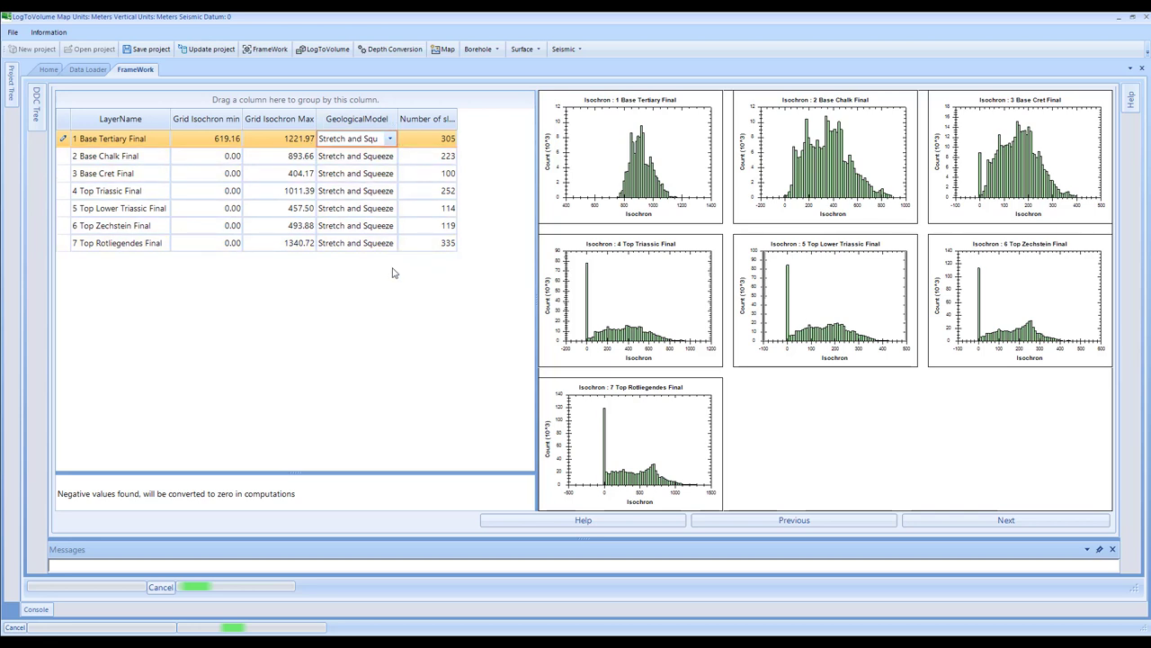
{"action": "left_click", "coordinate": [965, 522]}
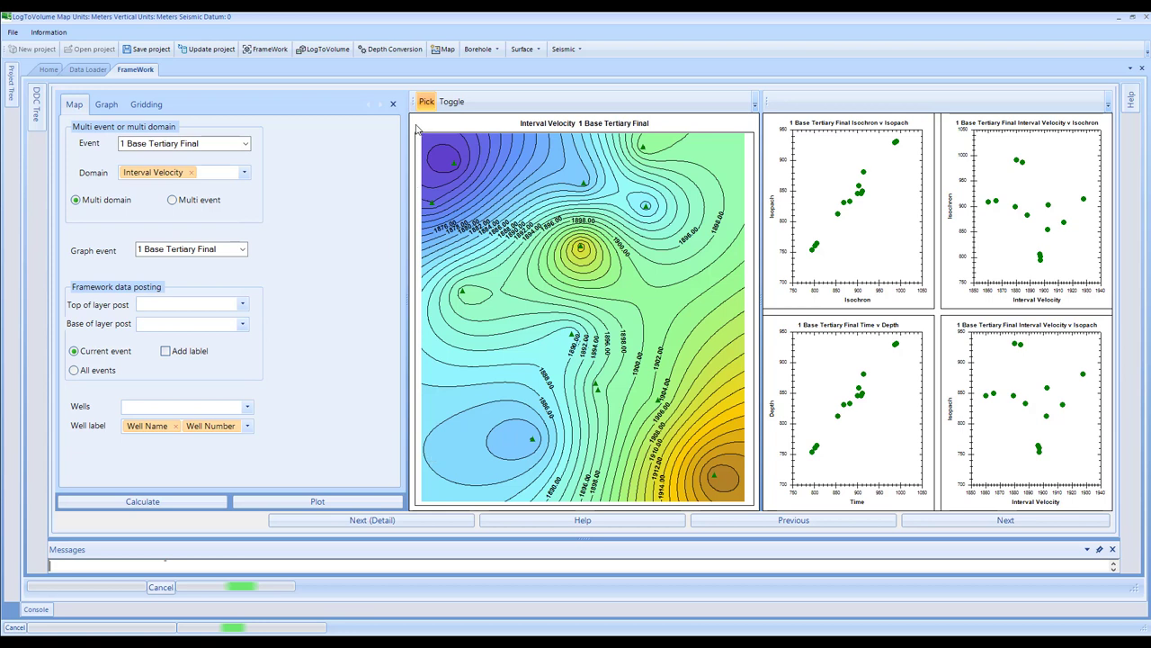
- Pick wells on the interval velocity map and enable toggling wells between active and inactive
{"action": "left_click", "coordinate": [455, 161]}
{"action": "mouse_move", "coordinate": [1083, 198]}
{"action": "left_click", "coordinate": [450, 102]}
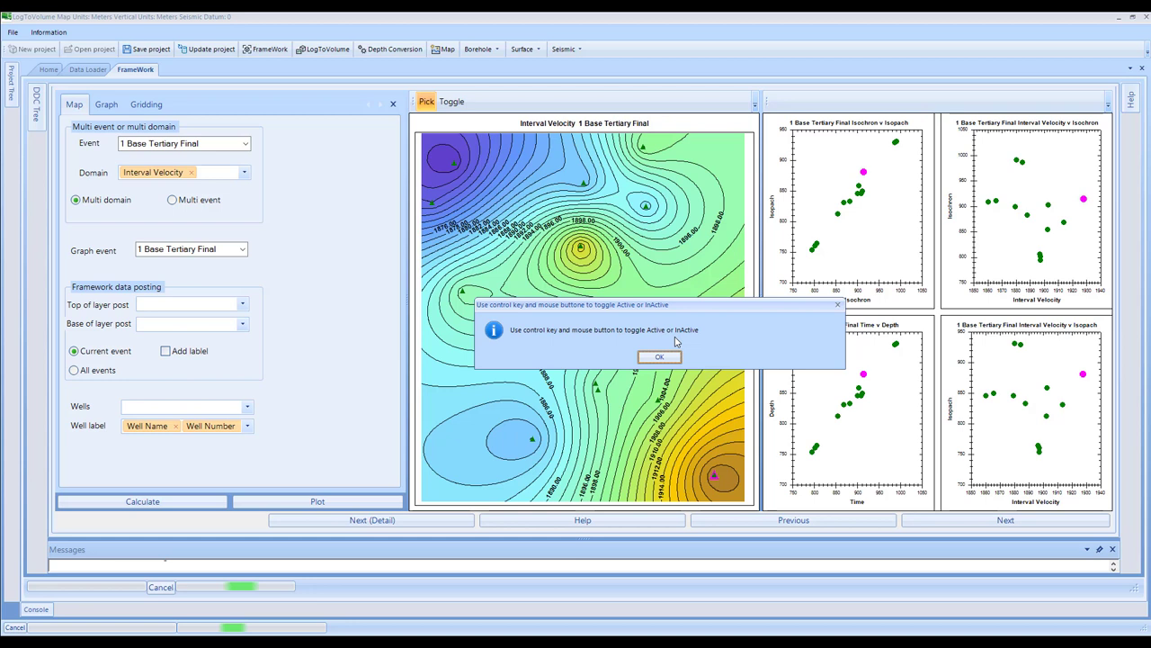
{"action": "left_click", "coordinate": [650, 358]}
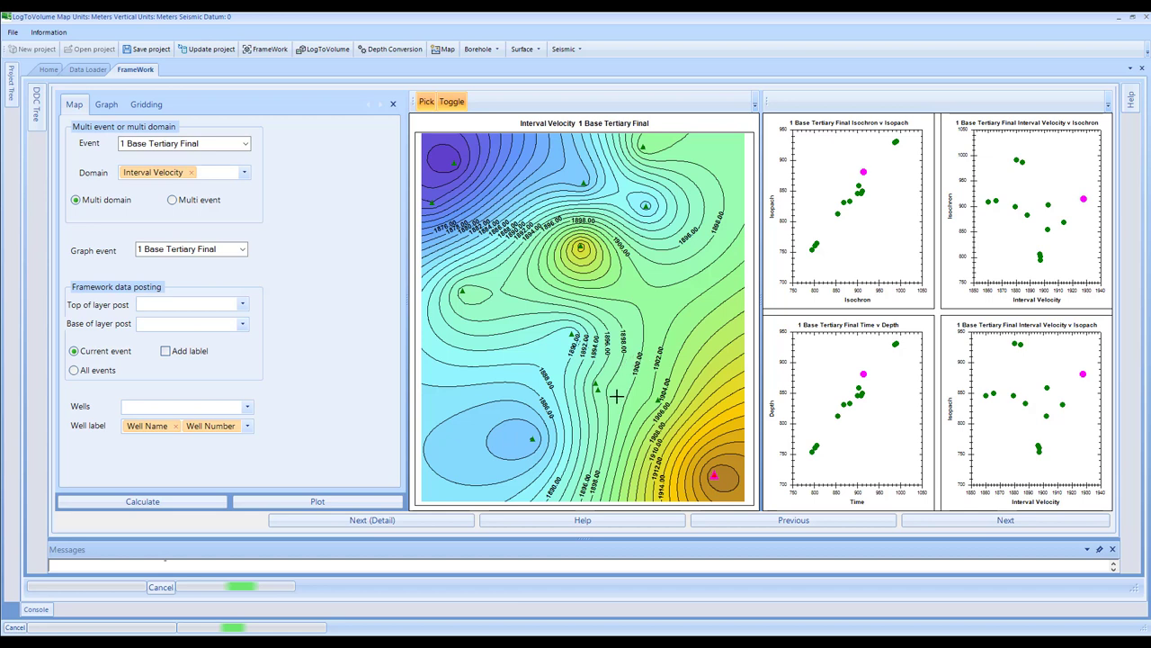
- Make Well_12 in the map's southeast corner inactive and recalculate the 1 Base Tertiary Final interval velocity map
{"action": "left_click", "coordinate": [433, 203]}
{"action": "left_click", "coordinate": [727, 488]}
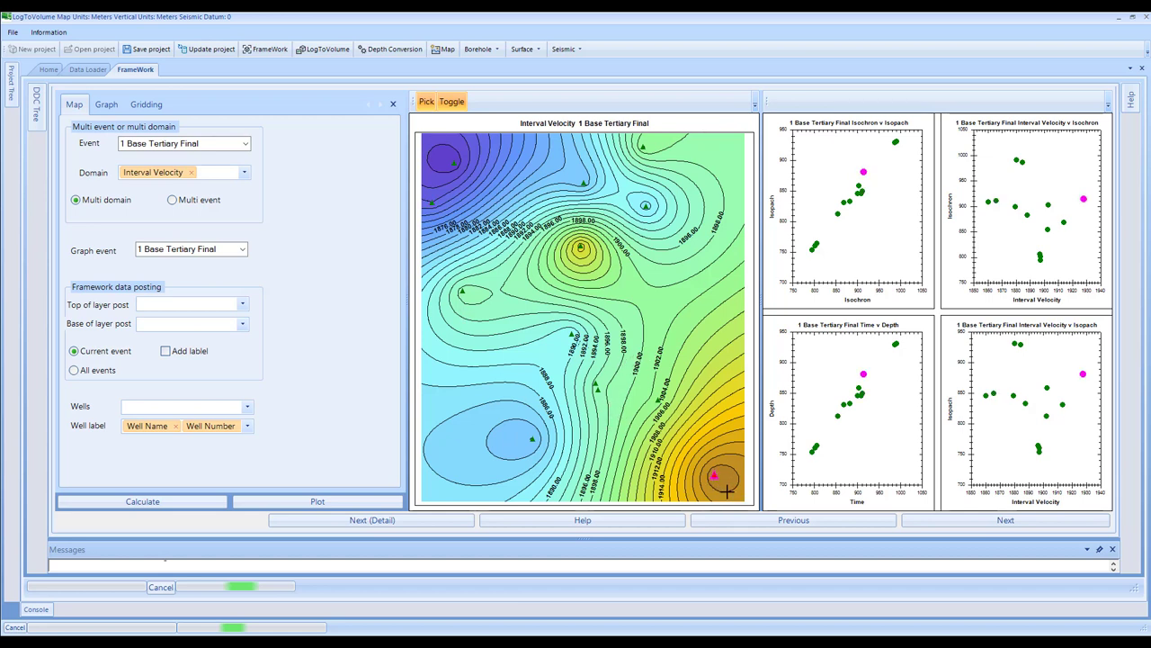
{"action": "left_click", "coordinate": [143, 502]}
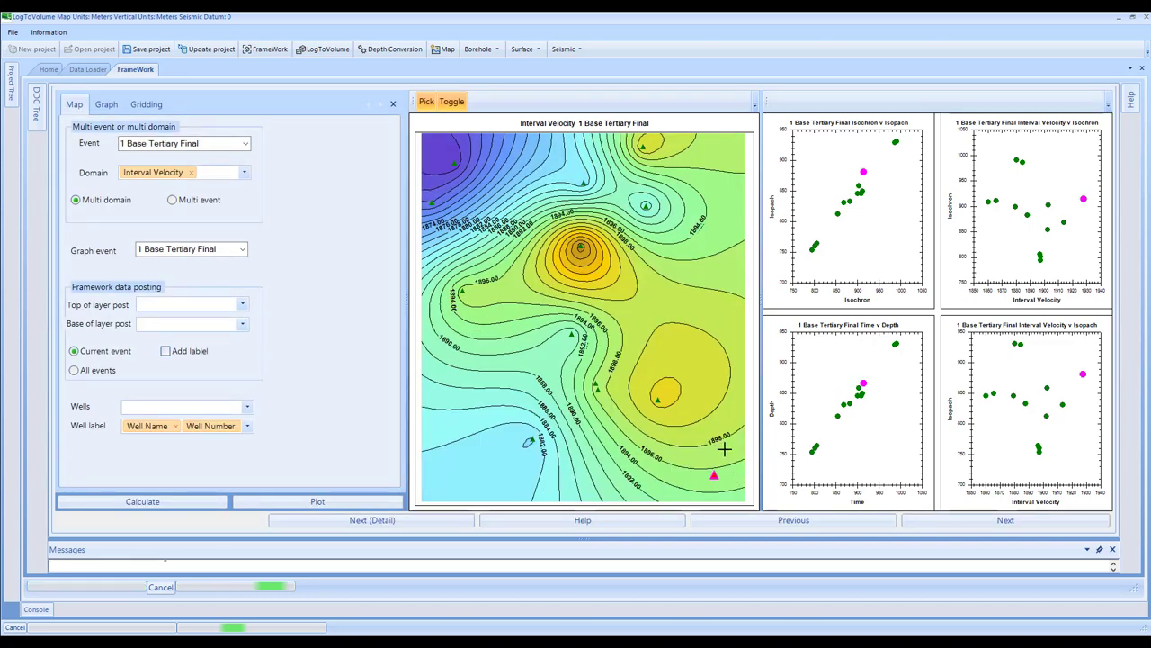
{"action": "left_click", "coordinate": [433, 229]}
- View the interval velocity map for event 2 Base Chalk Final and return to 1 Base Tertiary Final
{"action": "left_click", "coordinate": [241, 137]}
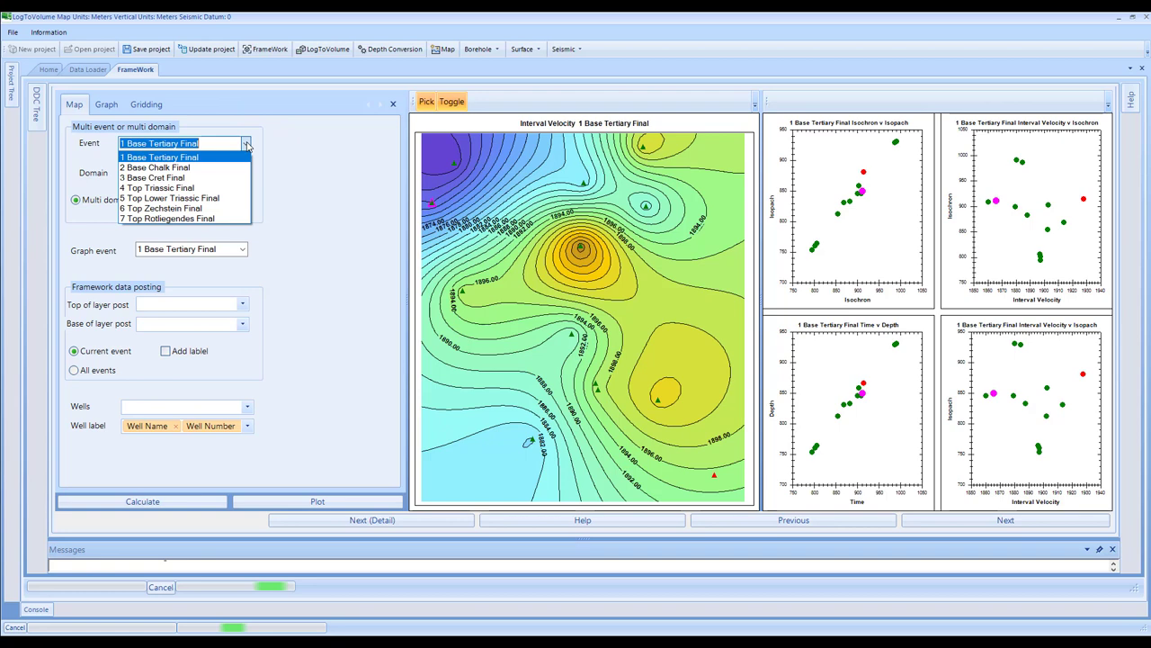
{"action": "left_click", "coordinate": [214, 170]}
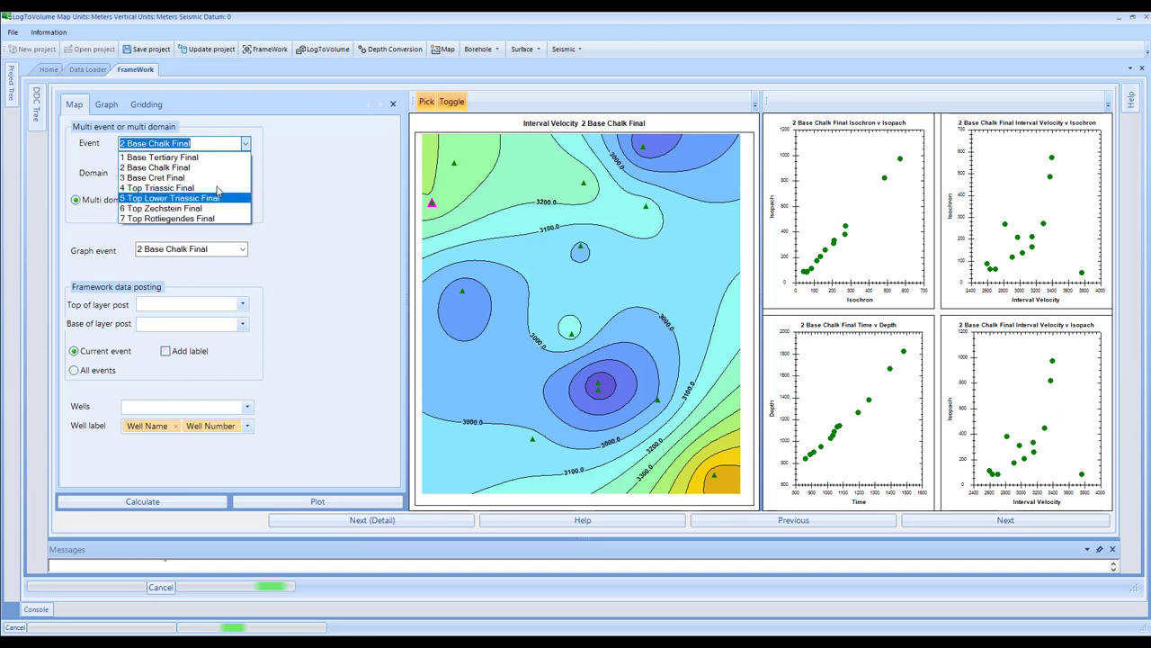
{"action": "left_click", "coordinate": [206, 158]}
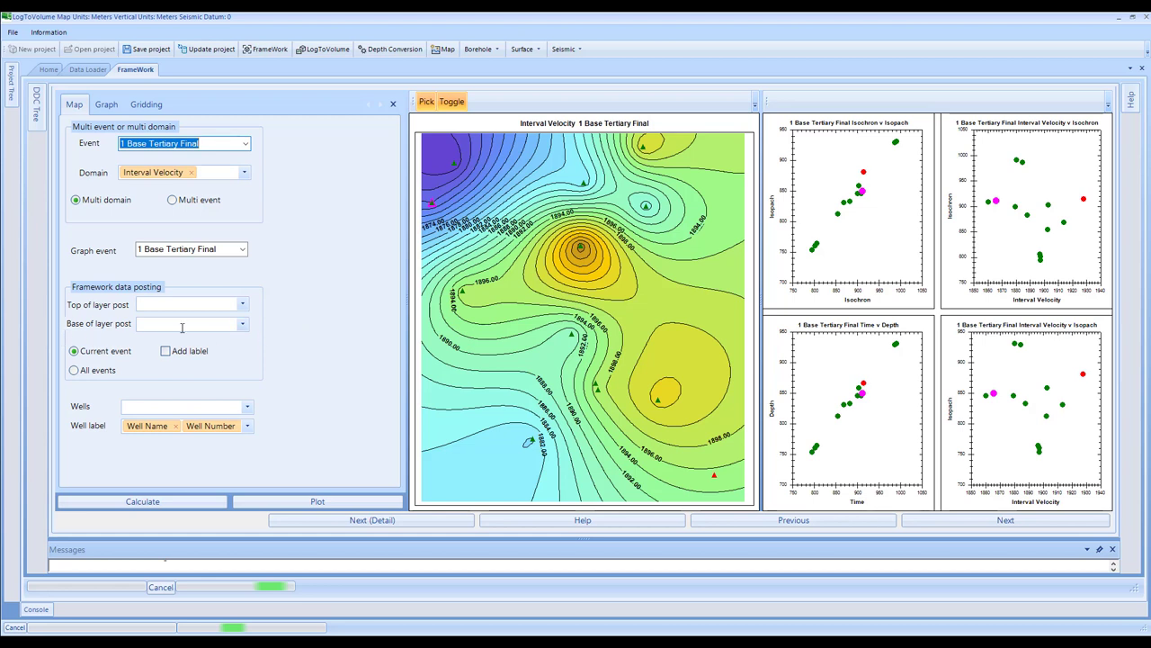
- Post WellName as the base-of-layer label for the current event and replot the map
{"action": "left_click", "coordinate": [242, 325]}
{"action": "mouse_move", "coordinate": [243, 349]}
{"action": "left_mouse_down"}
{"action": "mouse_move", "coordinate": [244, 429]}
{"action": "mouse_move", "coordinate": [242, 357]}
{"action": "left_mouse_up"}
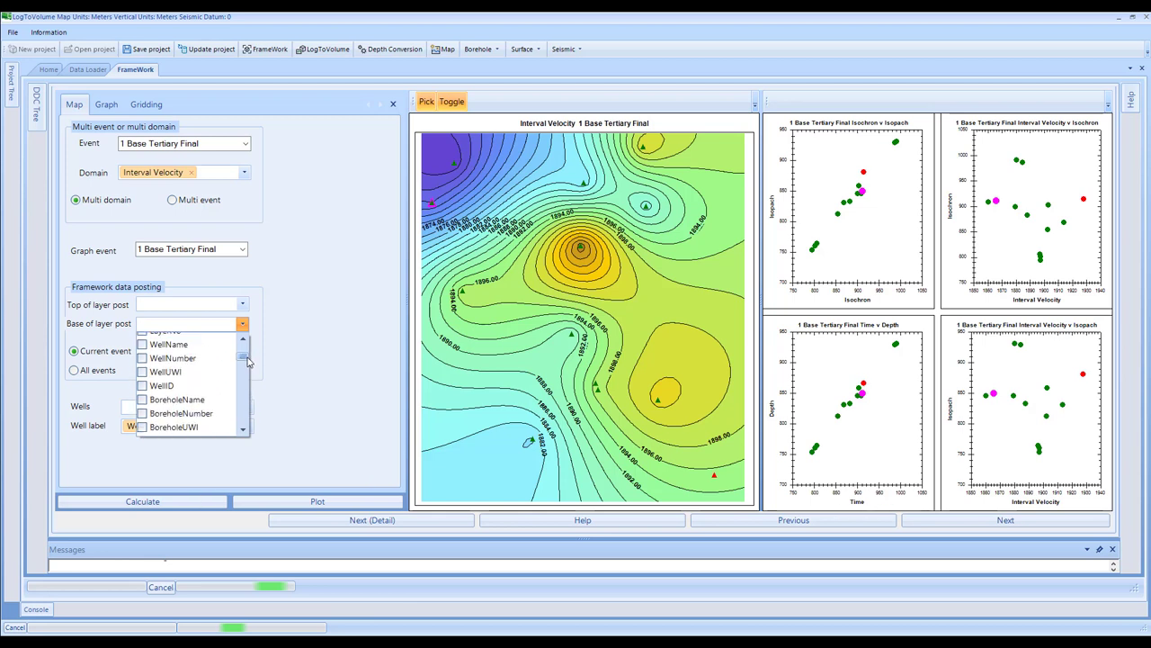
{"action": "left_click", "coordinate": [142, 345]}
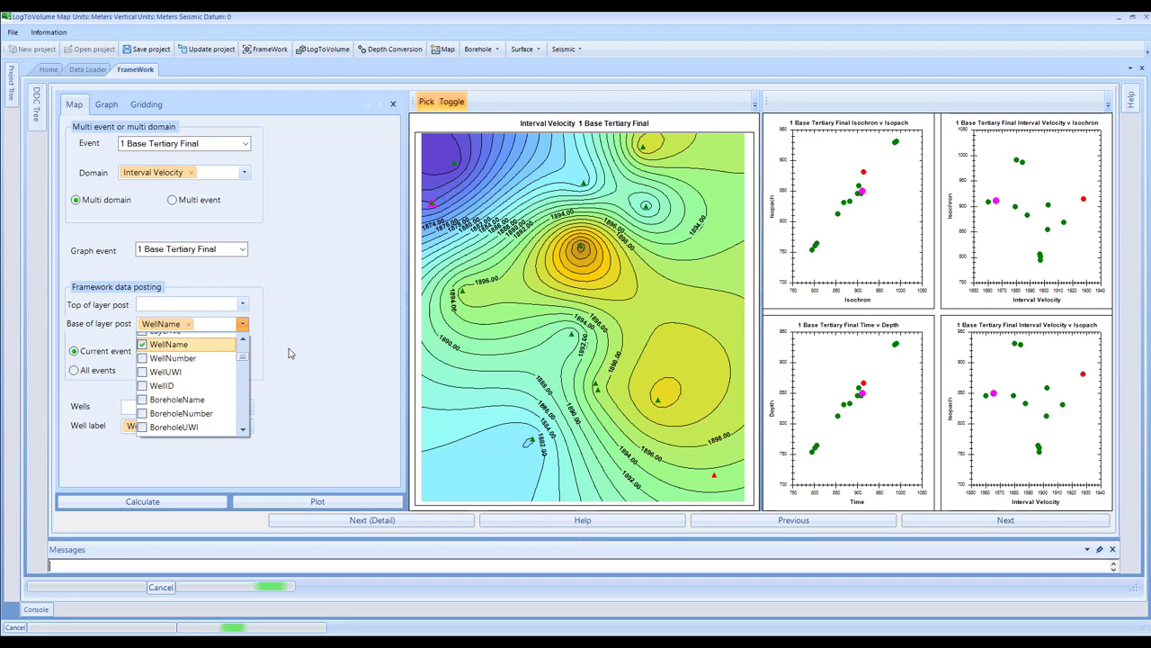
{"action": "left_click", "coordinate": [304, 289]}
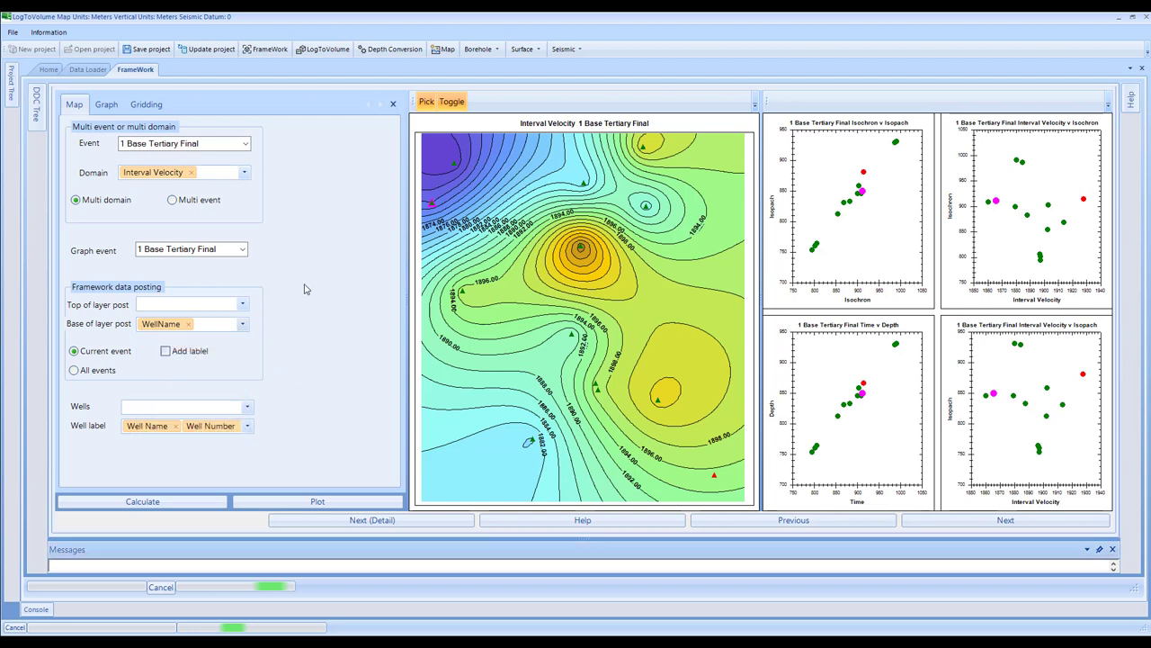
{"action": "left_click", "coordinate": [316, 504]}
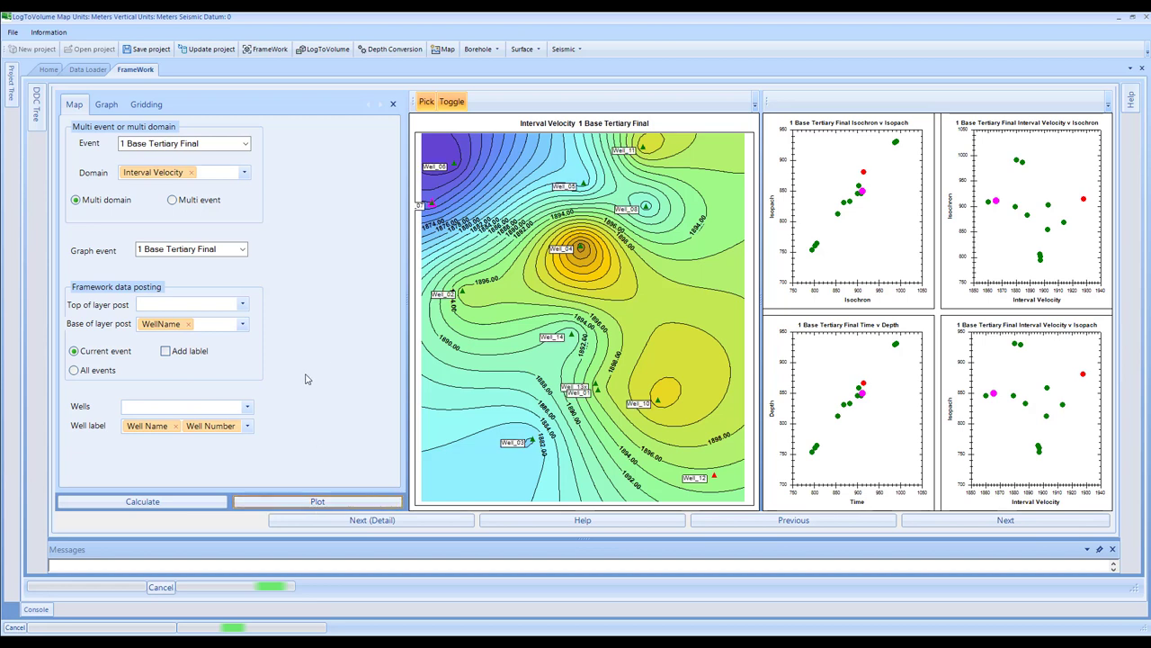
- Pick Well_06 on the map to locate it in the crossplots, and check the available well display options
{"action": "left_click", "coordinate": [457, 165]}
{"action": "left_click", "coordinate": [248, 408]}
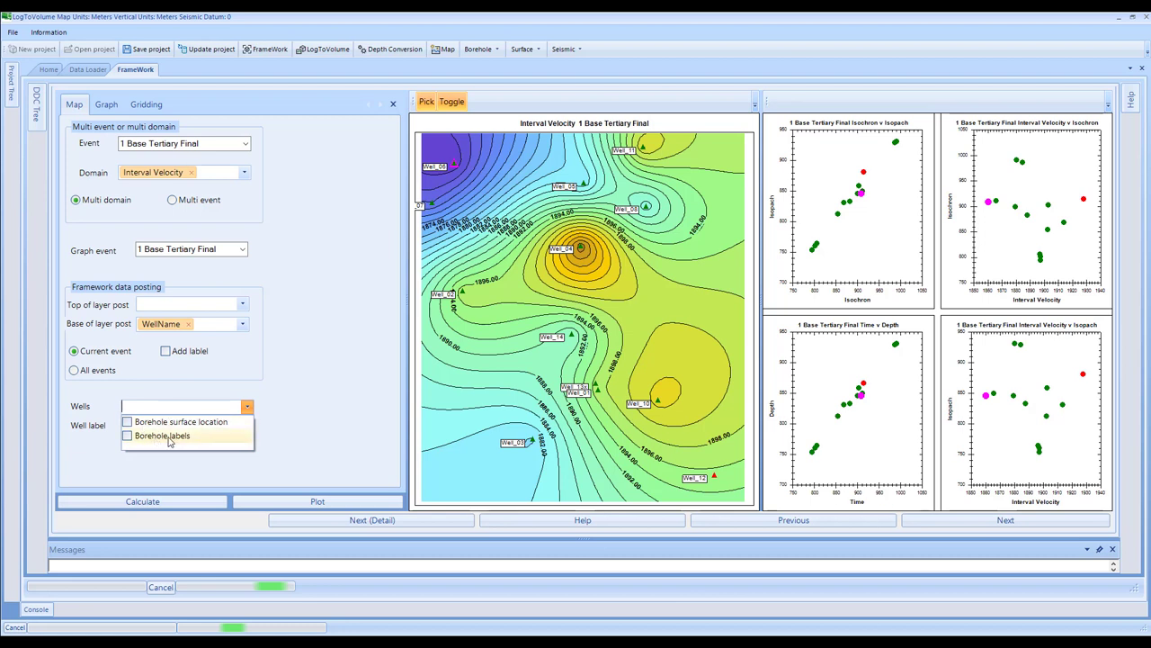
{"action": "left_click", "coordinate": [290, 419]}
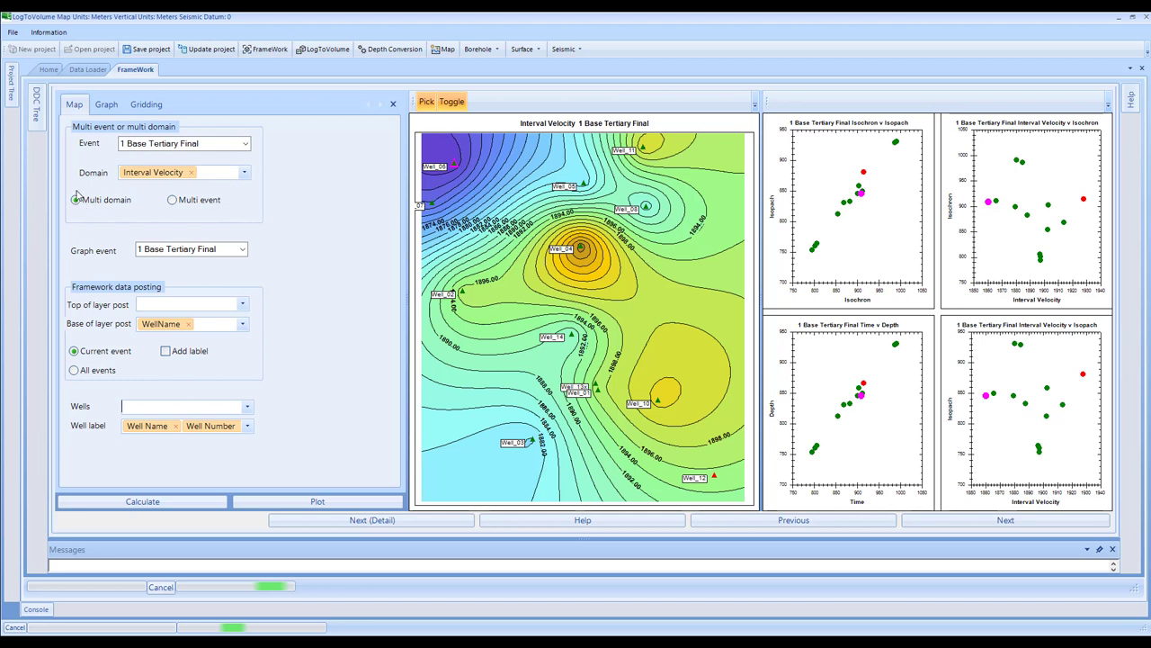
- Switch the map to multi event and select all seven events from 1 Base Tertiary Final to 7 Top Rotliegendes Final
{"action": "left_click", "coordinate": [171, 201]}
{"action": "left_click", "coordinate": [244, 148]}
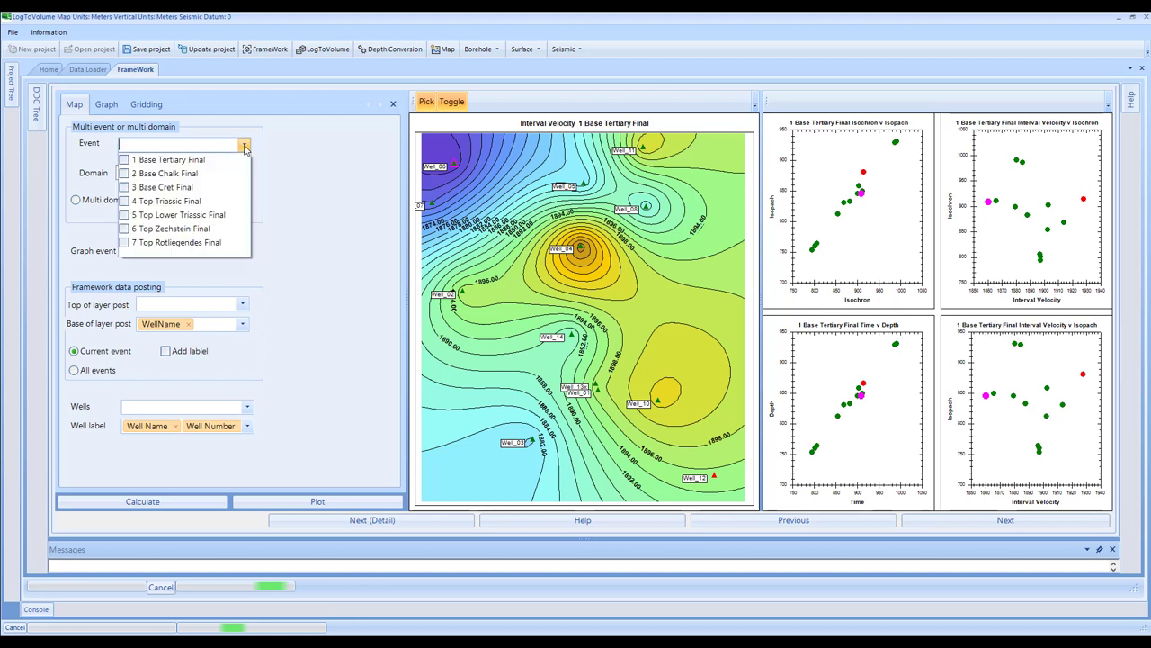
{"action": "left_click", "coordinate": [124, 159]}
{"action": "left_click", "coordinate": [124, 173]}
{"action": "left_click", "coordinate": [124, 187]}
{"action": "left_click", "coordinate": [125, 201]}
{"action": "left_click", "coordinate": [124, 215]}
{"action": "left_click", "coordinate": [124, 229]}
{"action": "left_click", "coordinate": [124, 243]}
{"action": "left_click", "coordinate": [316, 212]}
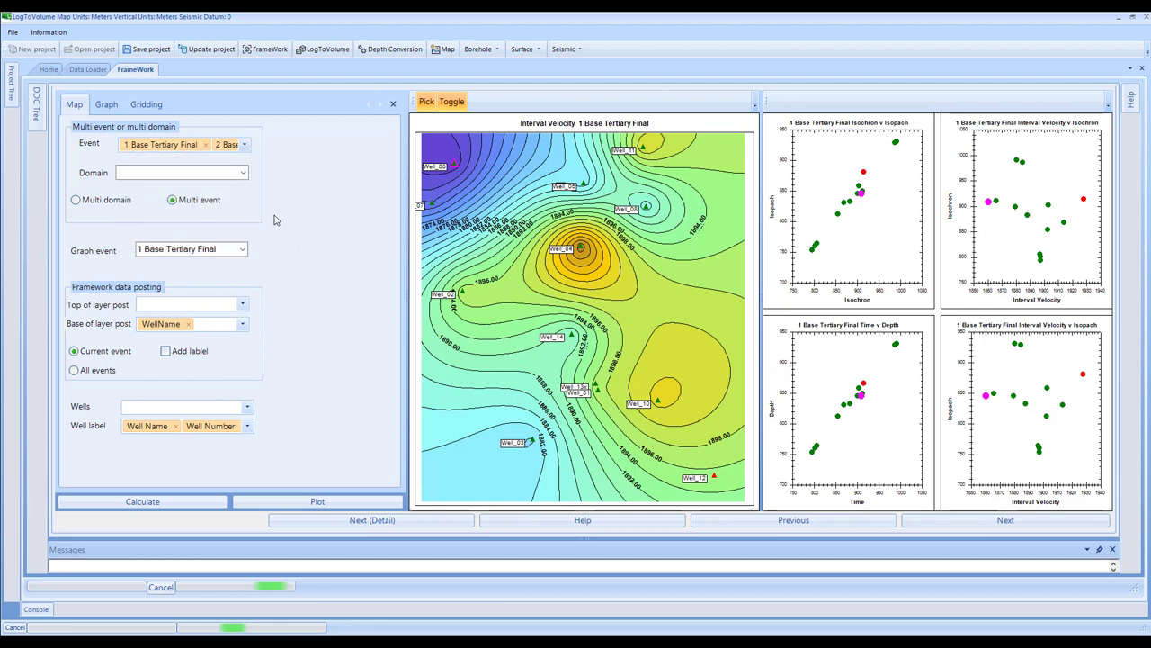
- Set the domain to Interval Velocity and plot the maps of all selected events
{"action": "left_click", "coordinate": [242, 175]}
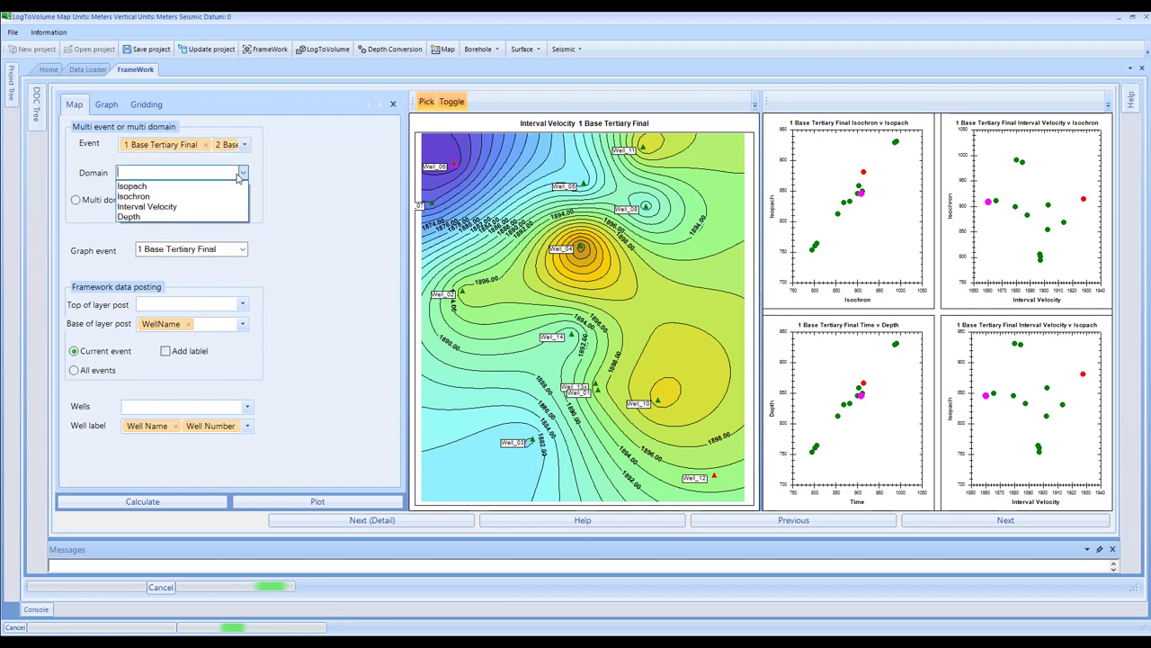
{"action": "left_click", "coordinate": [166, 207]}
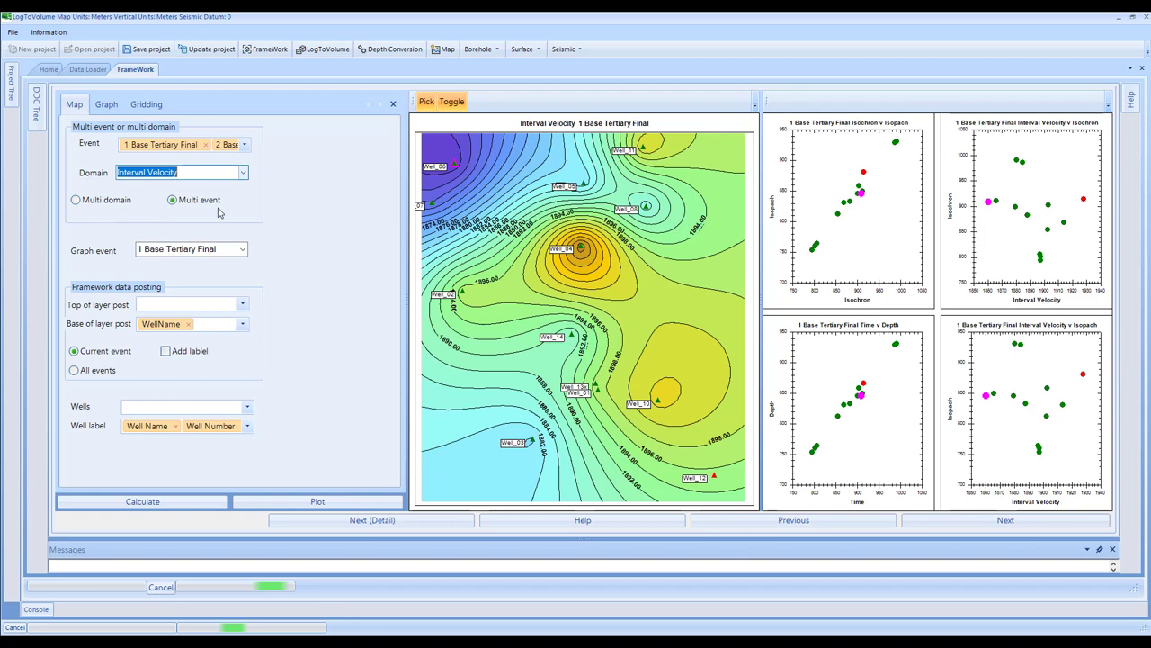
{"action": "left_click", "coordinate": [295, 505]}
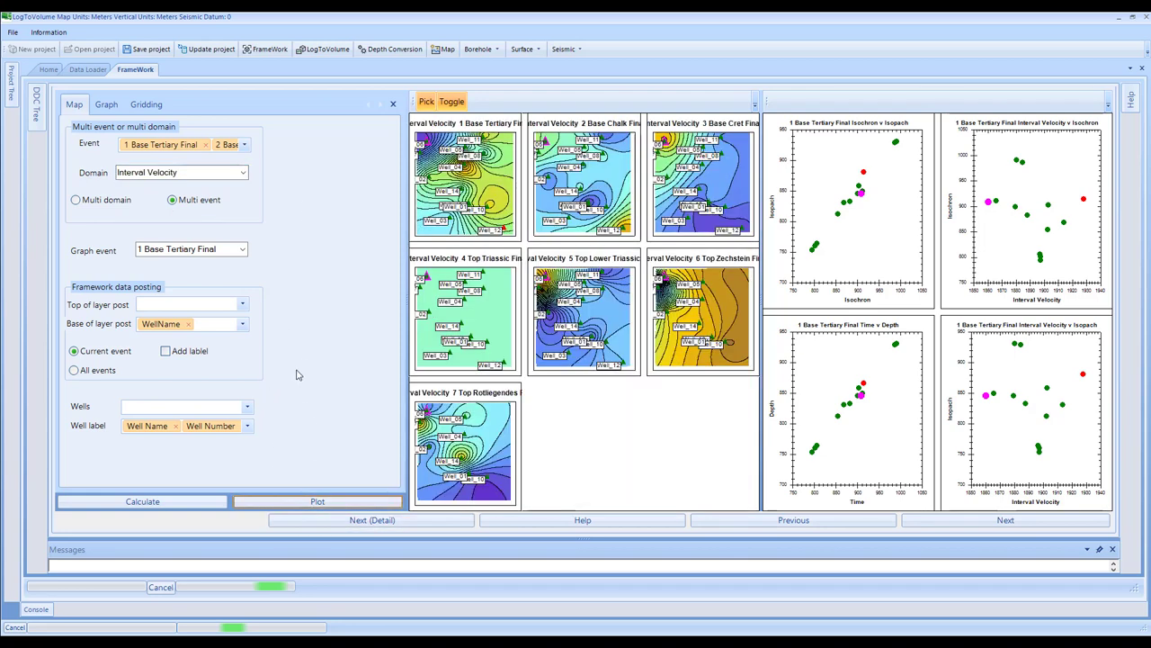
- Pick Well_14 and Well_04 on the 1 Base Tertiary Final map and compare them across the event maps and crossplots
{"action": "left_click", "coordinate": [487, 203]}
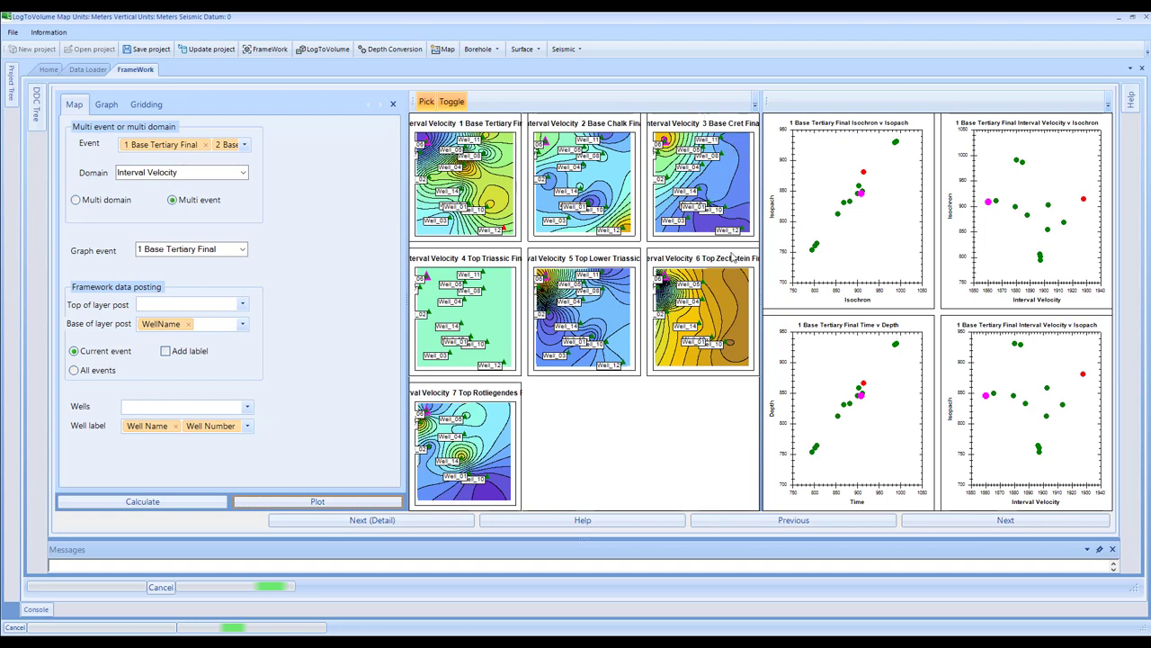
{"action": "left_click", "coordinate": [462, 189]}
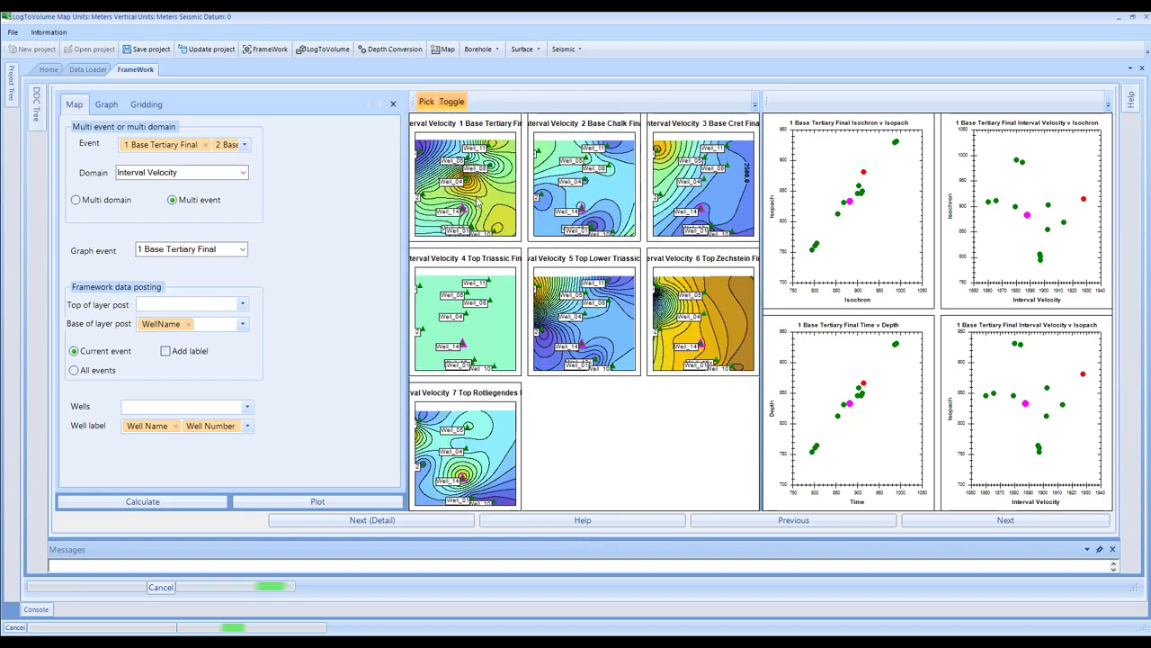
{"action": "scroll", "coordinate": [493, 221], "scroll_direction": "up", "scroll_amount": 2}
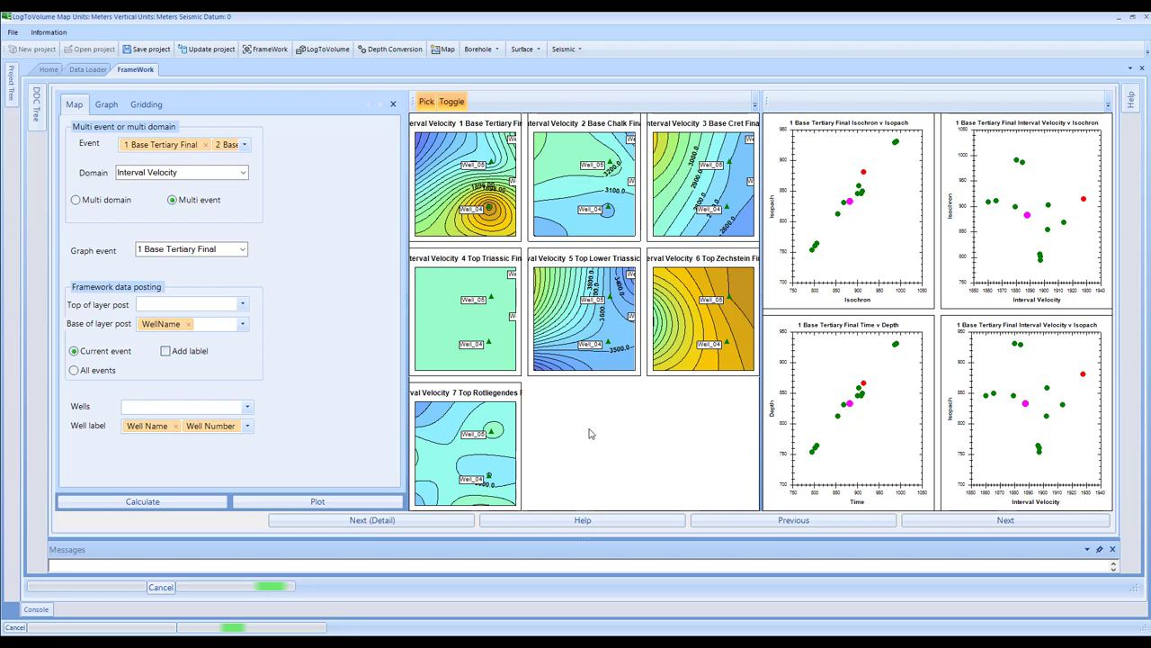
{"action": "left_click", "coordinate": [1000, 521]}
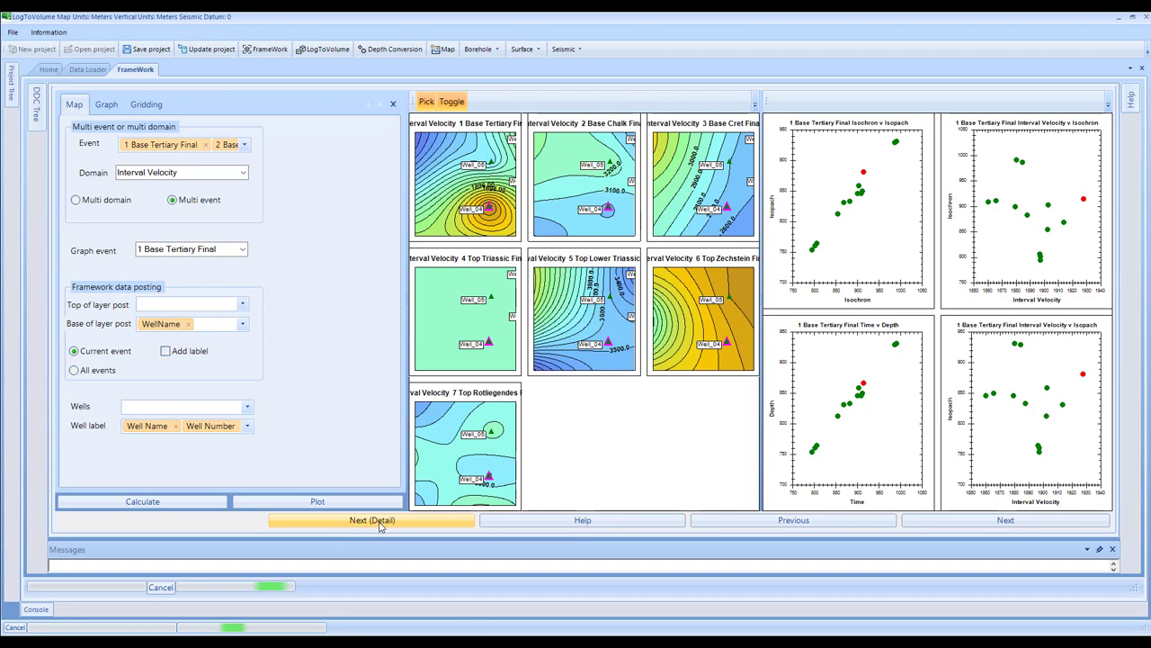
- Open the detailed framework table and review its active flags, layer numbers, wells and top names
{"action": "left_click", "coordinate": [380, 523]}
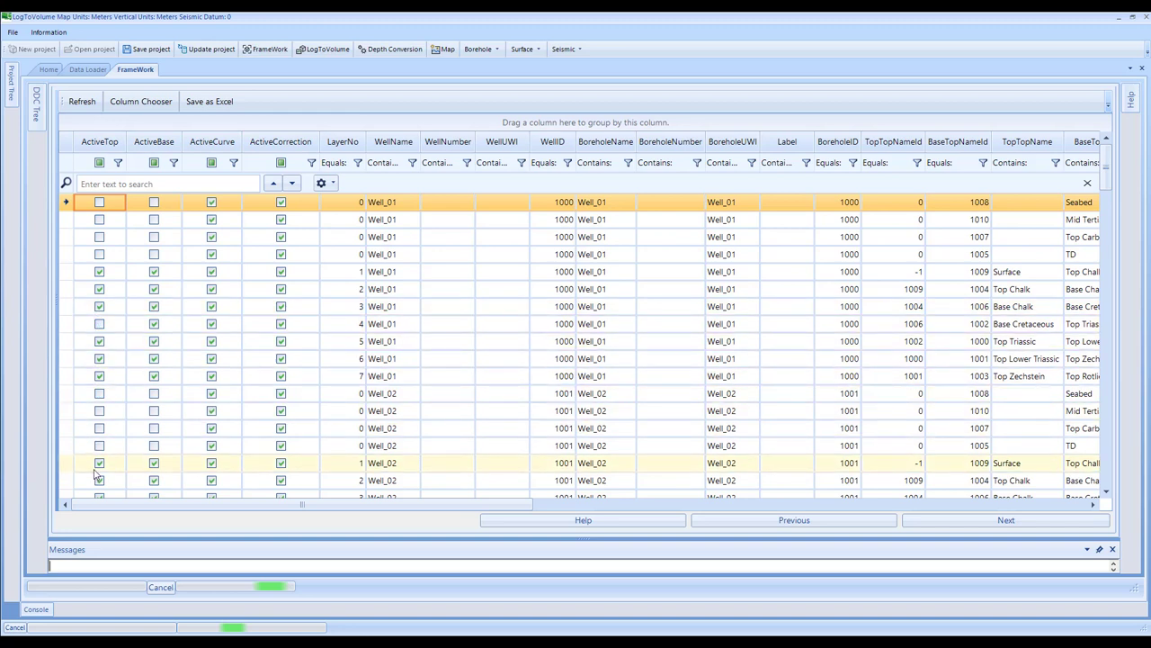
{"action": "left_click_drag", "start_coordinate": [478, 507], "coordinate": [346, 489]}
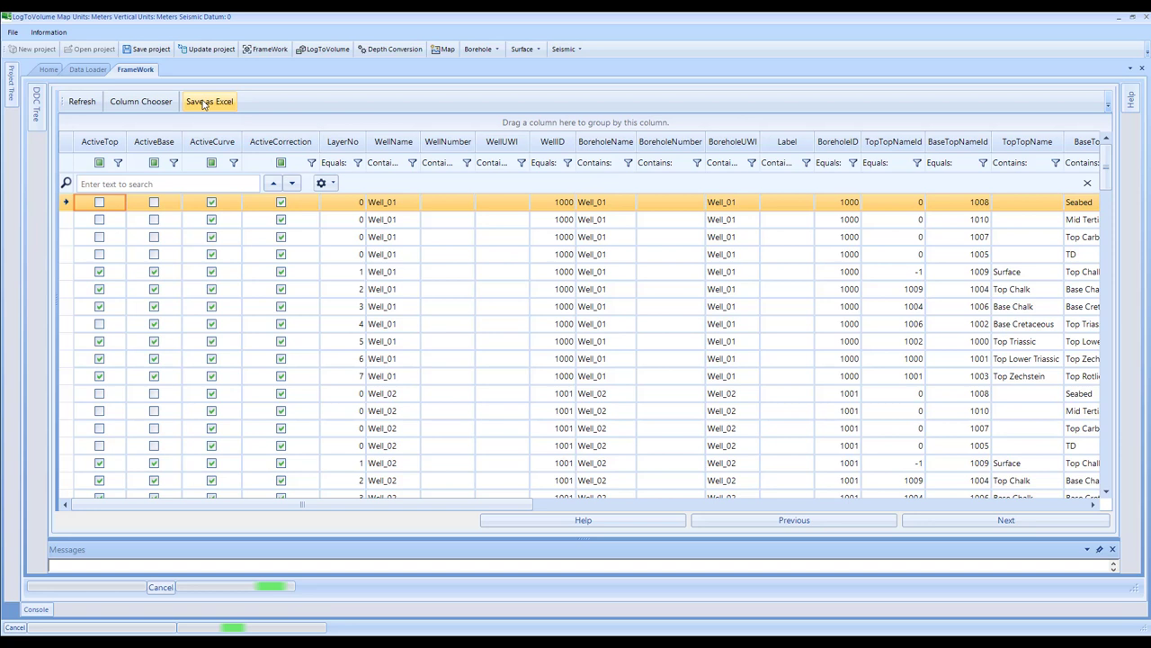
- Output the framework interval velocity to the Kingdom project using the suggested volume name LTV Framework IV 12Oct23 #1
{"action": "left_click", "coordinate": [1000, 520]}
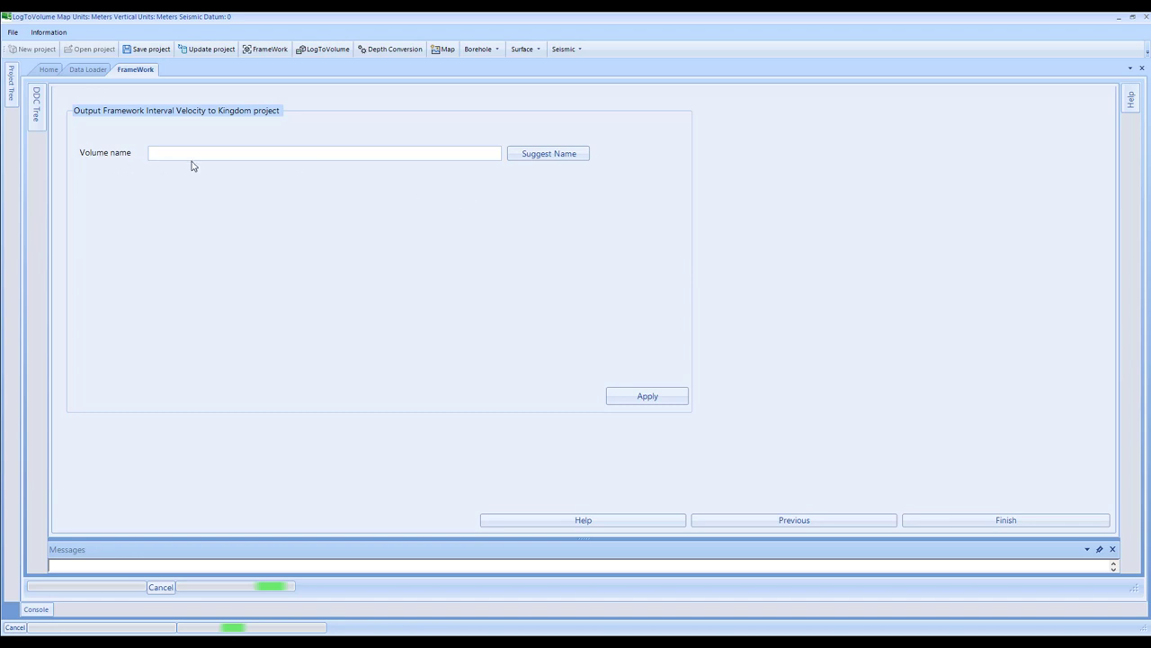
{"action": "left_click", "coordinate": [542, 158]}
{"action": "left_click", "coordinate": [637, 397]}
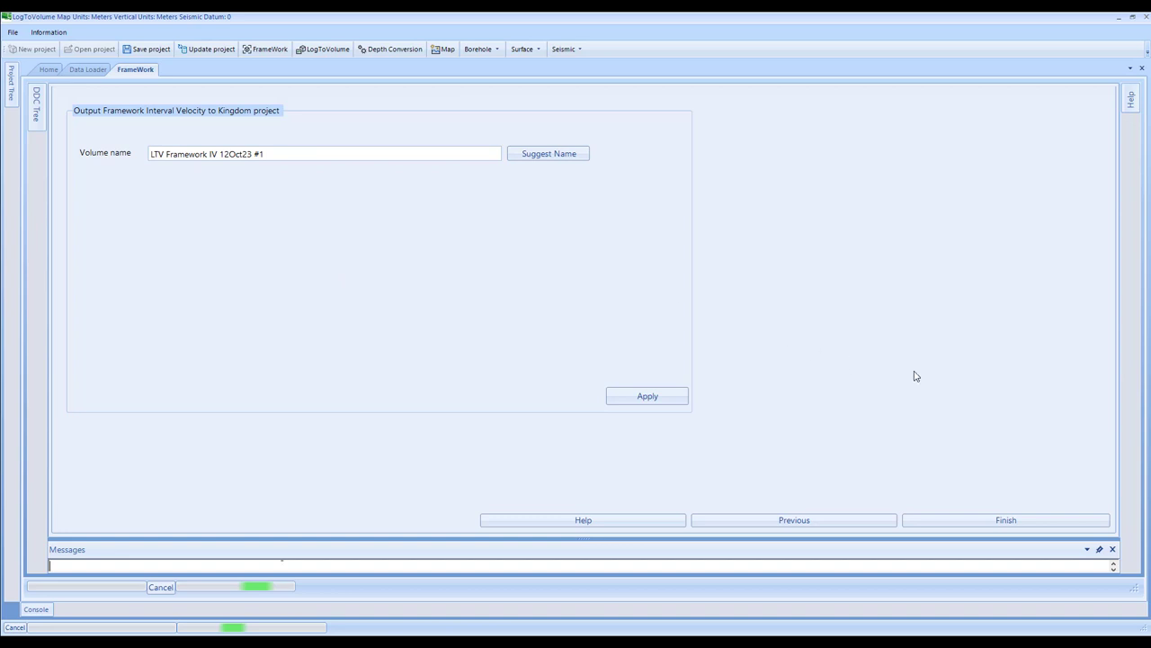
- Finish the framework definition and switch to the Kingdom project
{"action": "left_click", "coordinate": [993, 522]}
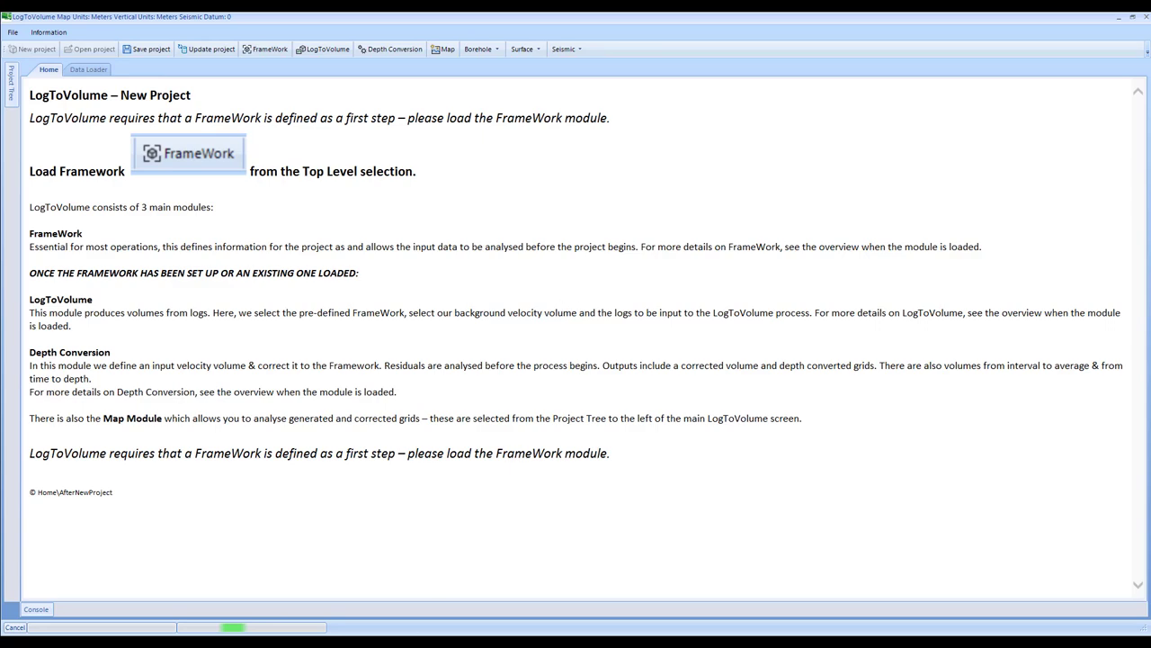
{"action": "left_click", "coordinate": [454, 606]}
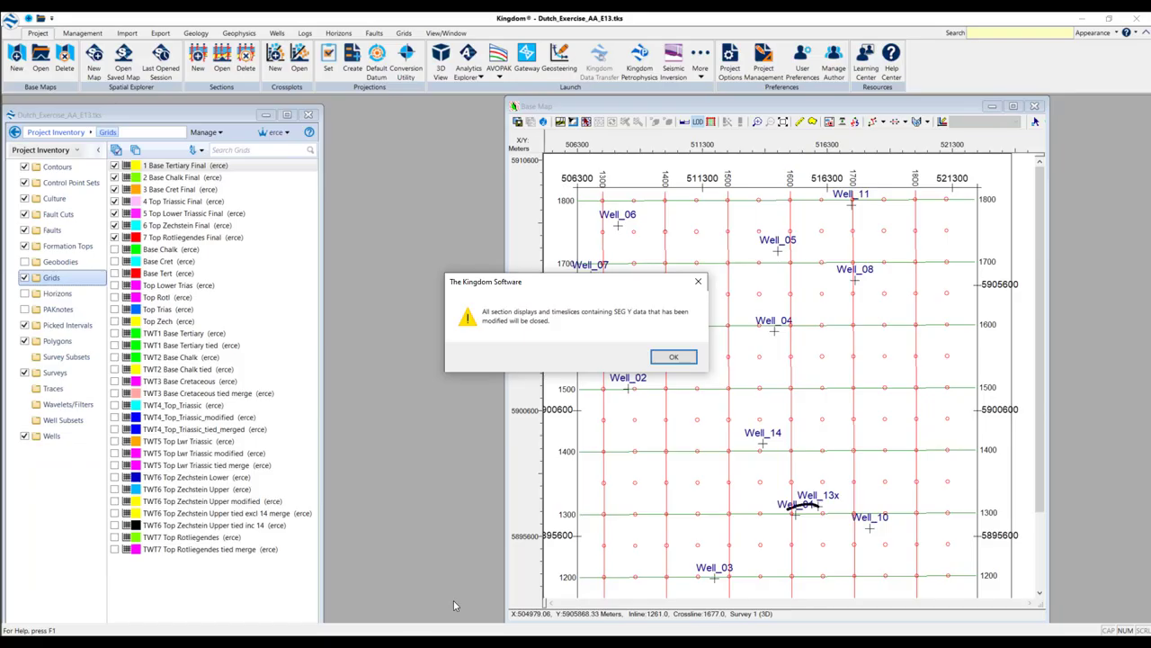
- Acknowledge the notice about closing modified section displays and bring up the Surveys category in the project inventory
{"action": "left_click", "coordinate": [673, 356]}
{"action": "left_click", "coordinate": [48, 375]}
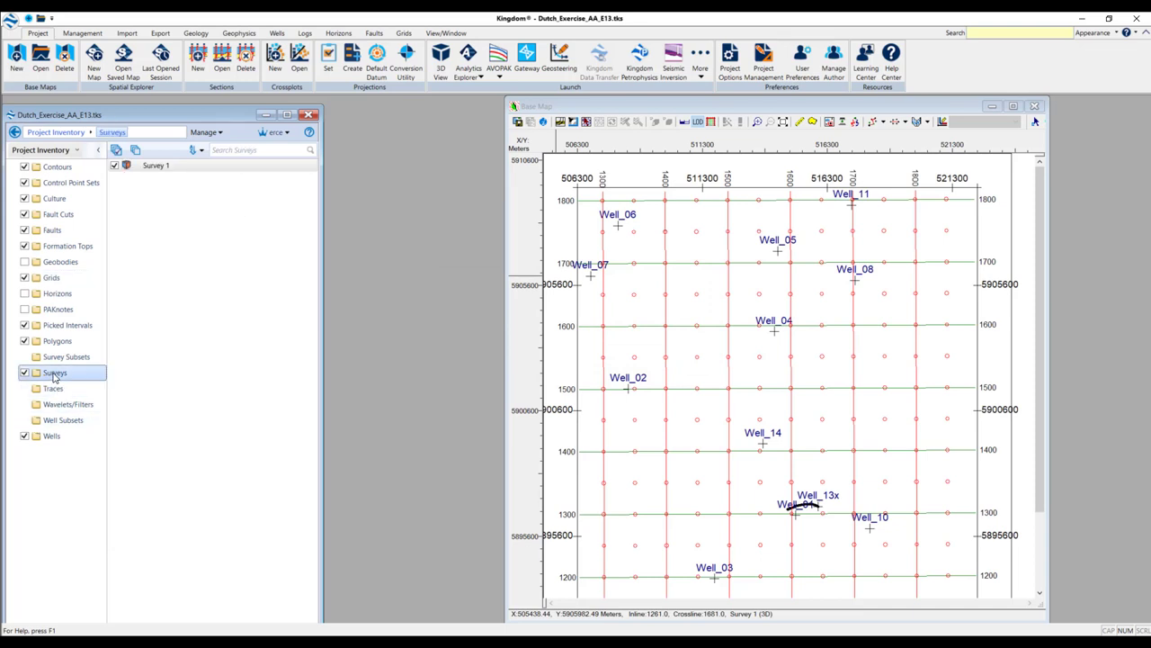
{"action": "right_click", "coordinate": [54, 378]}
{"action": "left_click", "coordinate": [103, 469]}
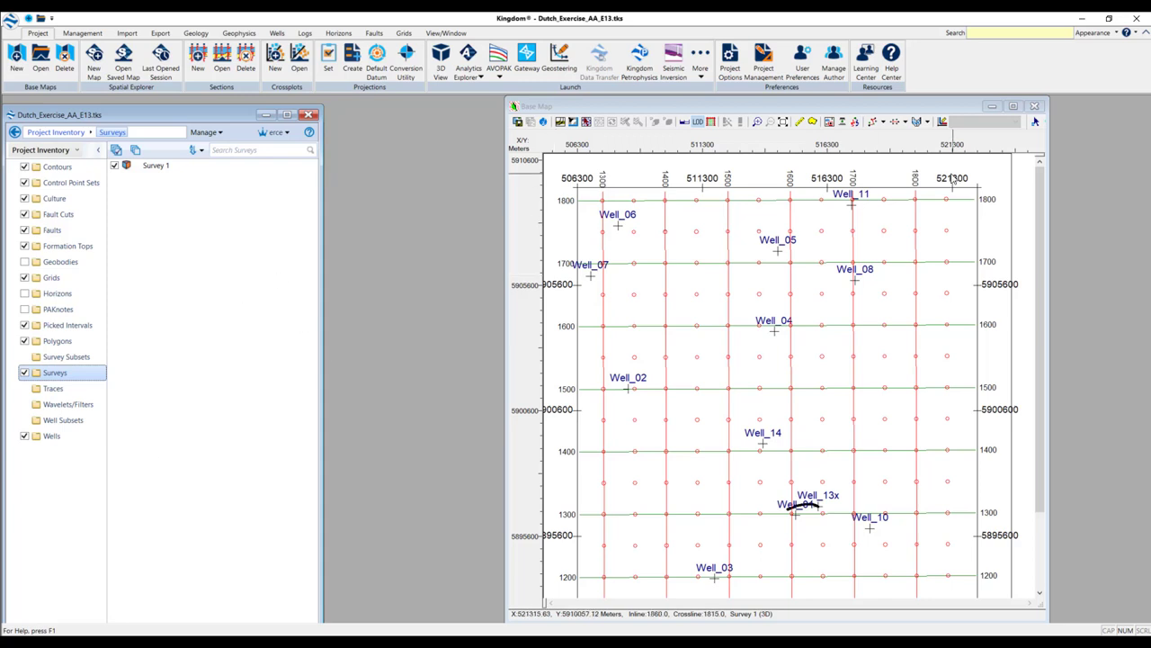
- Display inline 1596 of Survey 1 as a vertical section from the base map
{"action": "left_click", "coordinate": [790, 281]}
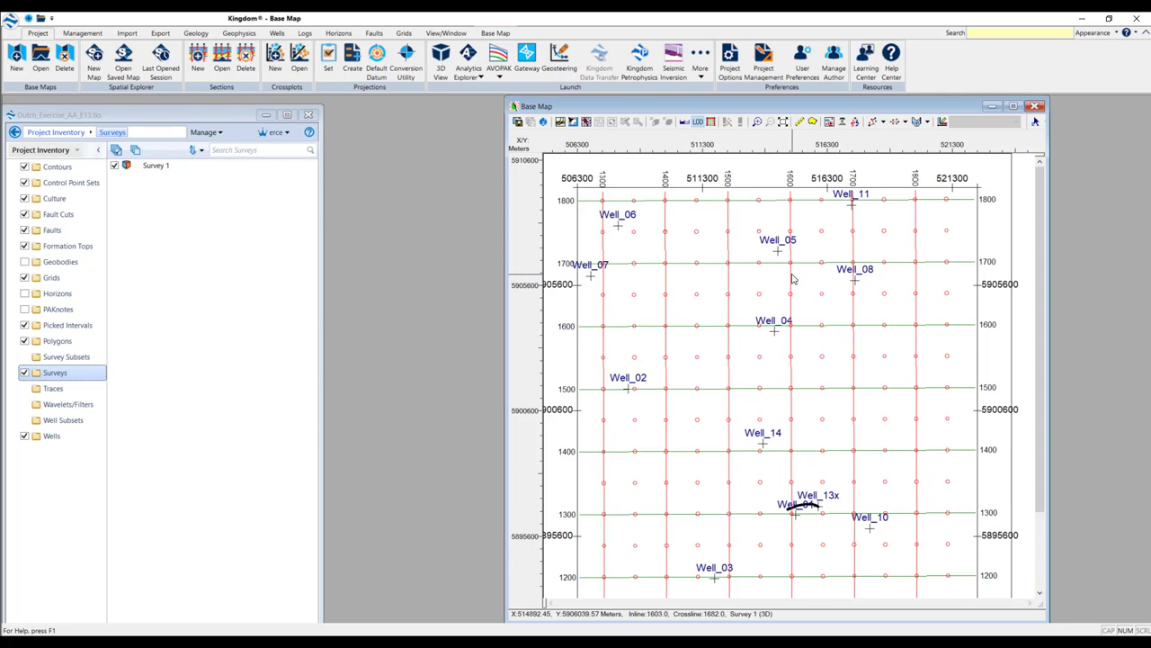
{"action": "right_click", "coordinate": [790, 281]}
{"action": "left_click", "coordinate": [854, 306]}
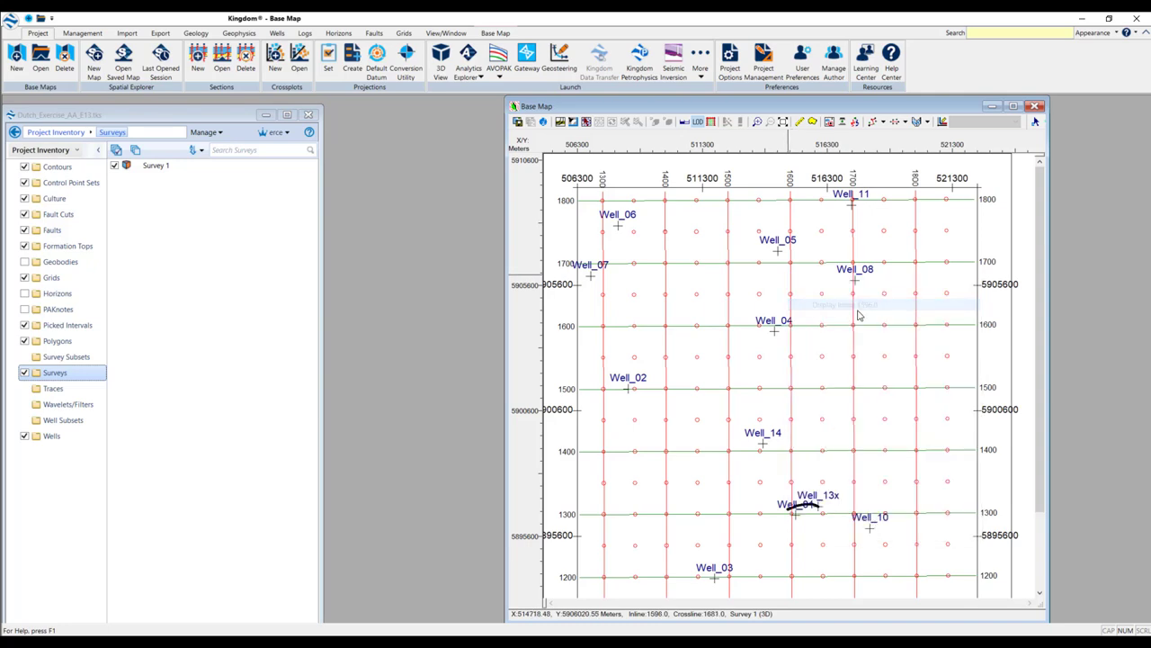
{"action": "double_click", "coordinate": [808, 196]}
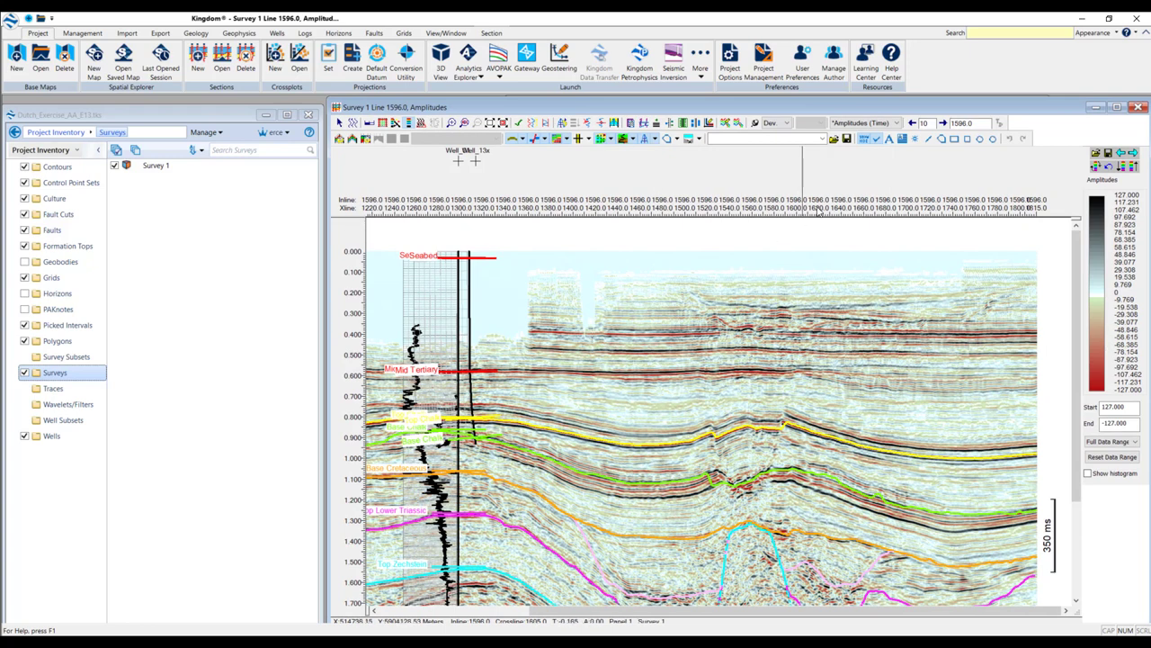
- Show the LTV Framework IV 12Oct23 #1 volume on the inline 1596 section and inspect its deeper layers
{"action": "left_click", "coordinate": [895, 123]}
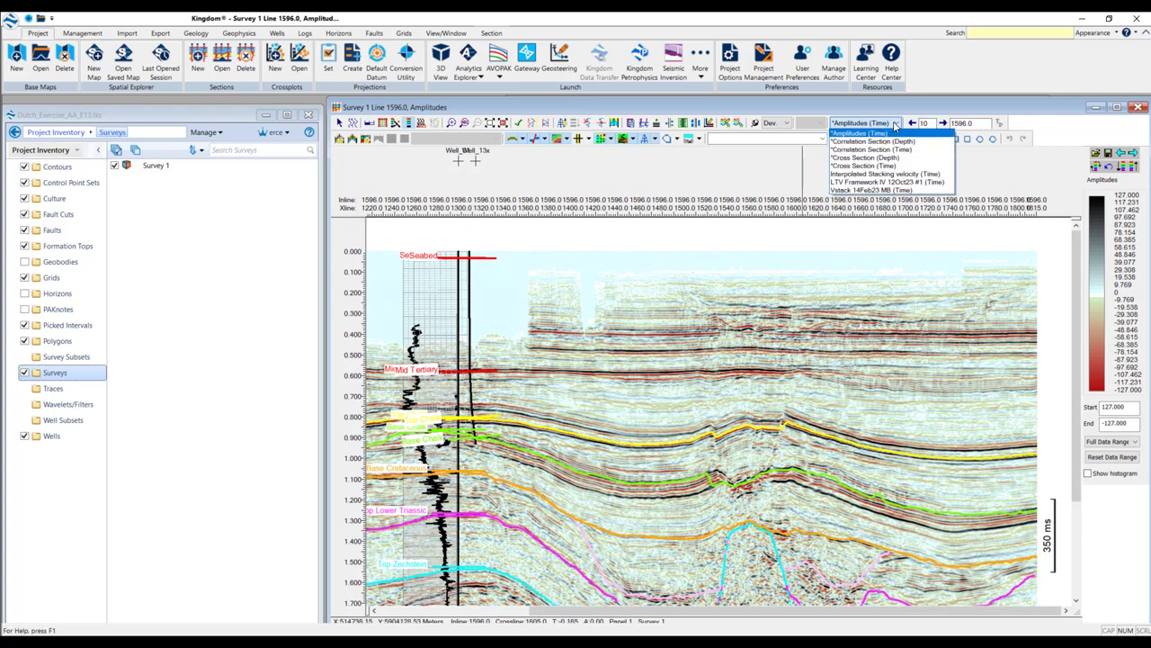
{"action": "left_click", "coordinate": [885, 184]}
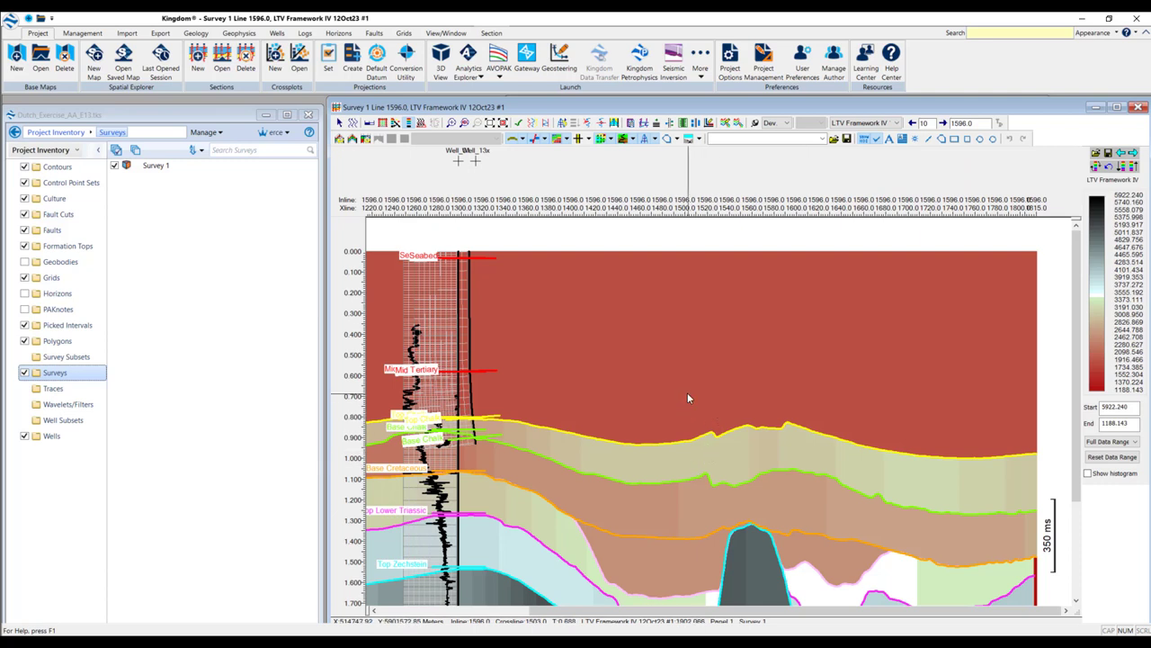
{"action": "scroll", "coordinate": [665, 359], "scroll_direction": "down", "scroll_amount": 2}
{"action": "scroll", "coordinate": [666, 353], "scroll_direction": "down", "scroll_amount": 1}
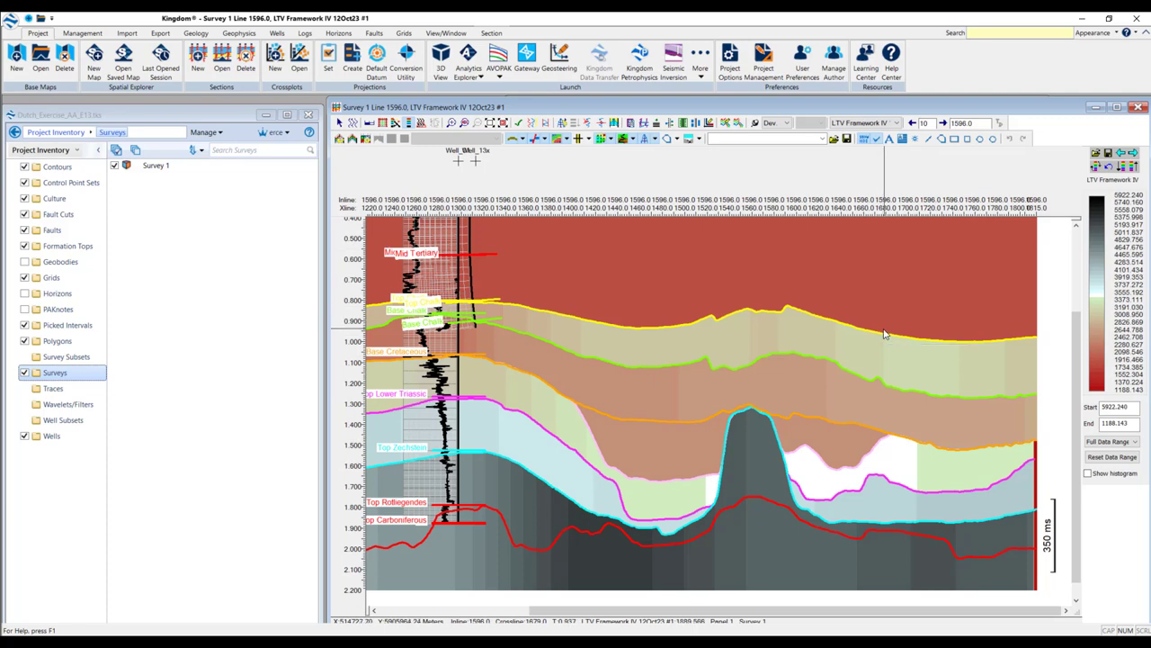
{"action": "mouse_move", "coordinate": [850, 611]}
{"action": "left_mouse_down"}
{"action": "mouse_move", "coordinate": [741, 610]}
{"action": "mouse_move", "coordinate": [855, 604]}
{"action": "left_mouse_up"}
- Switch to LogToVolume, load the LogToVolume module and define a new LogToVolume model
{"action": "left_click", "coordinate": [430, 641]}
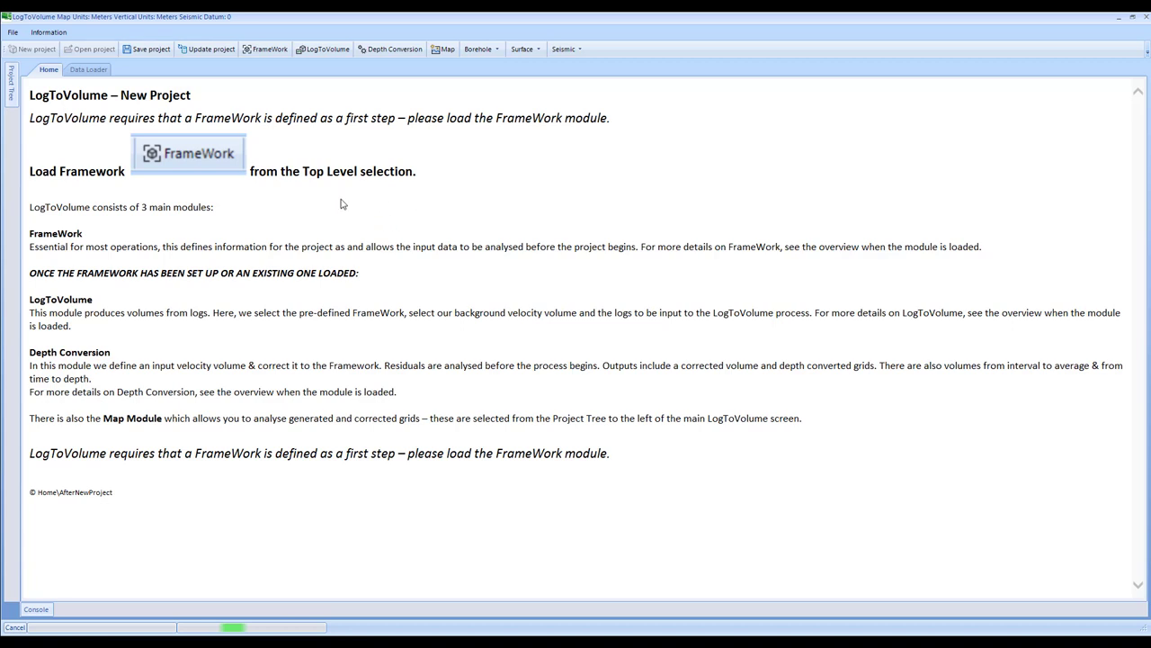
{"action": "left_click", "coordinate": [313, 52]}
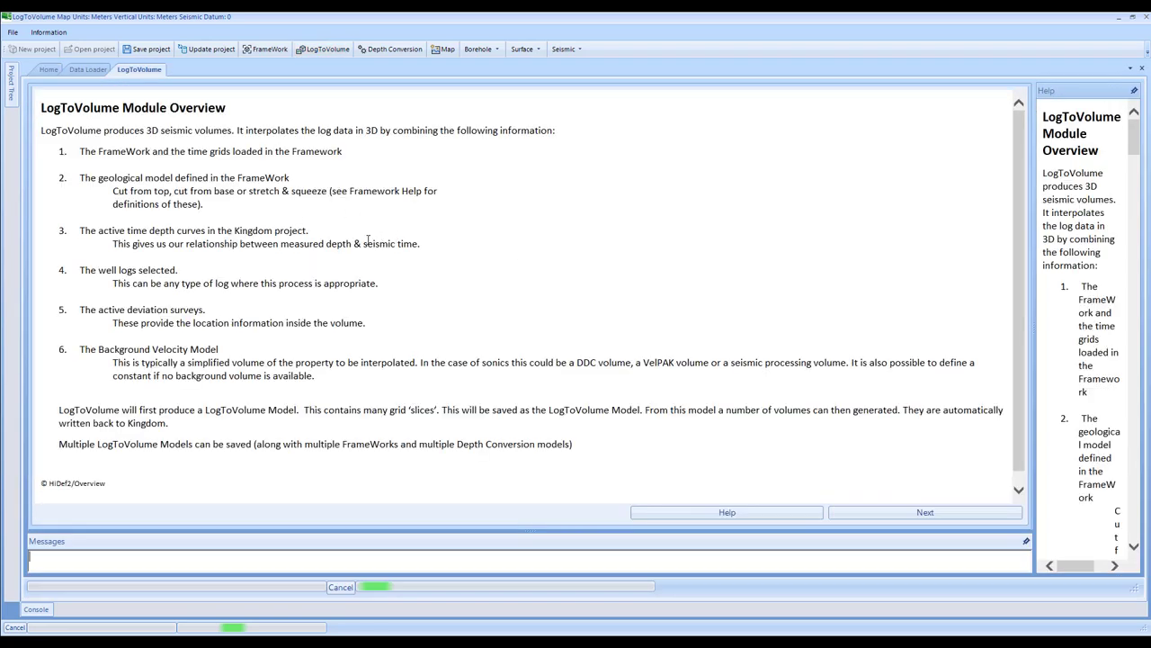
{"action": "left_click", "coordinate": [915, 513]}
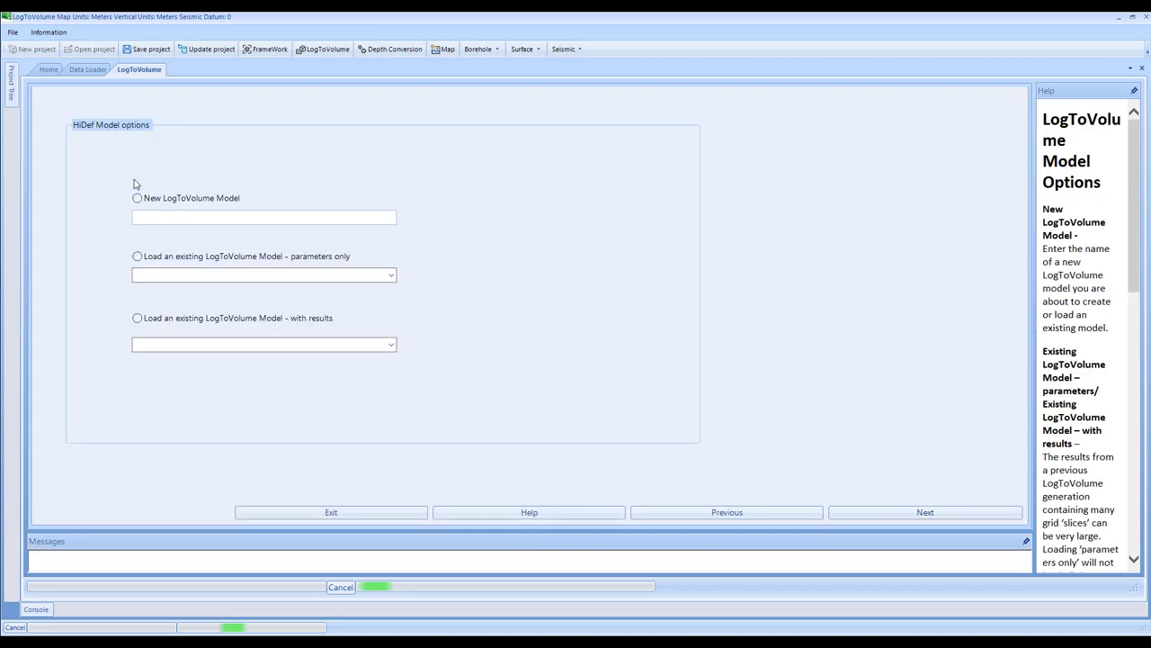
{"action": "left_click", "coordinate": [137, 198]}
{"action": "left_click", "coordinate": [233, 218]}
{"action": "left_click", "coordinate": [941, 504]}
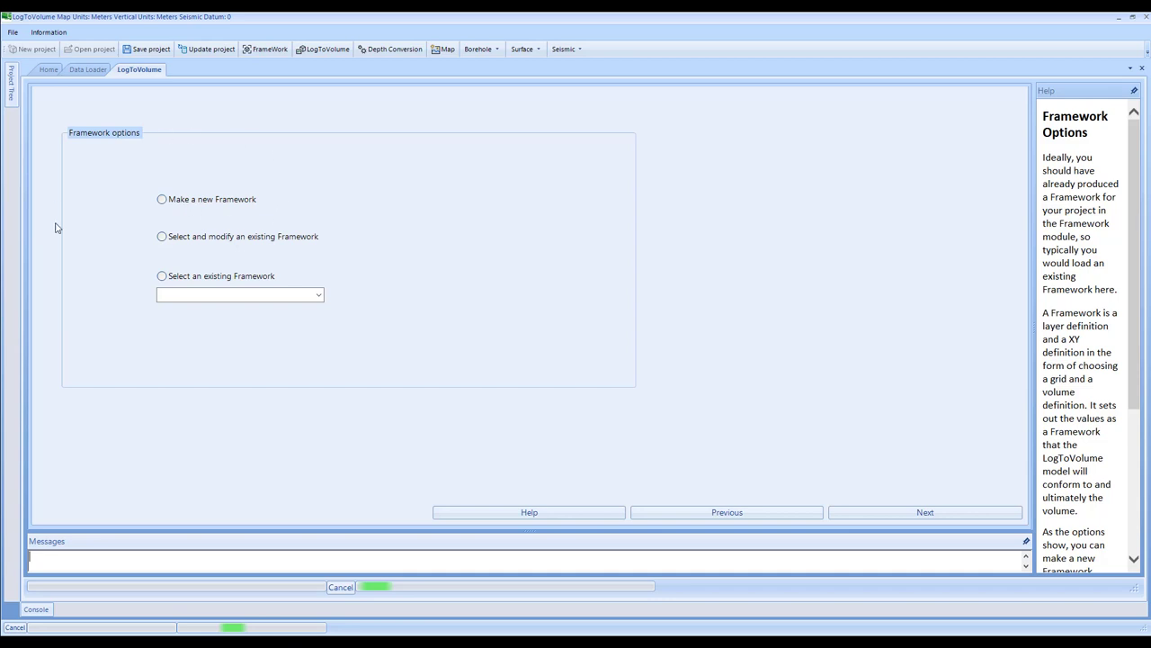
- Use the existing framework FW_1 for the model and calibrate the logs with the current TD curves
{"action": "left_click", "coordinate": [162, 277]}
{"action": "left_click", "coordinate": [319, 297]}
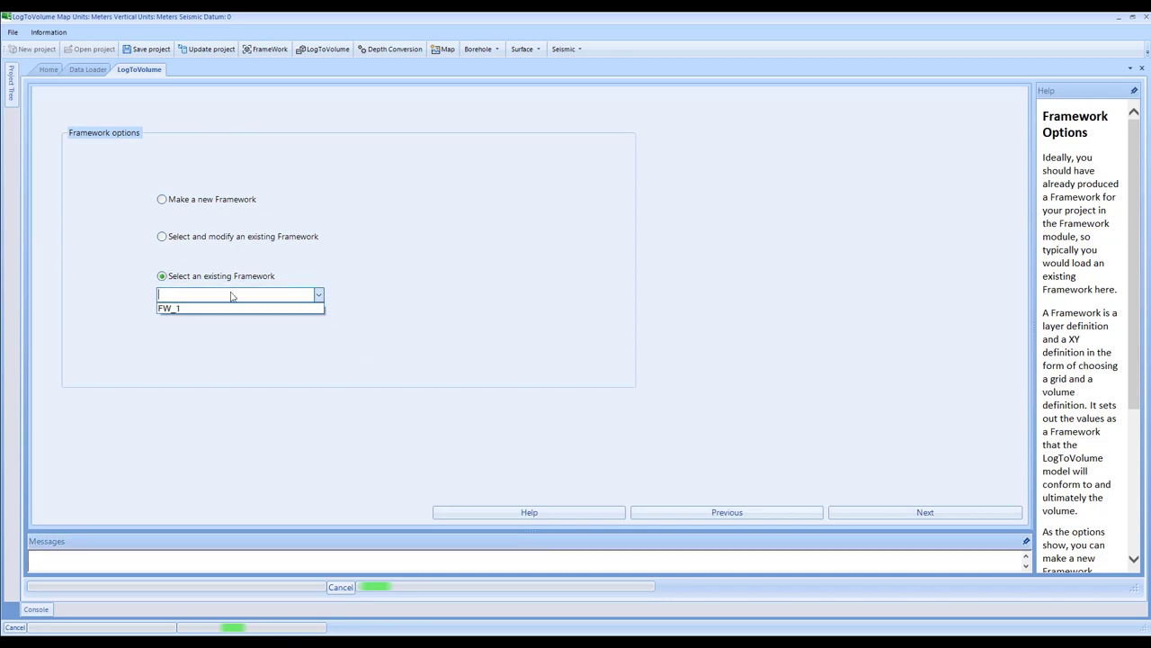
{"action": "left_click", "coordinate": [201, 312]}
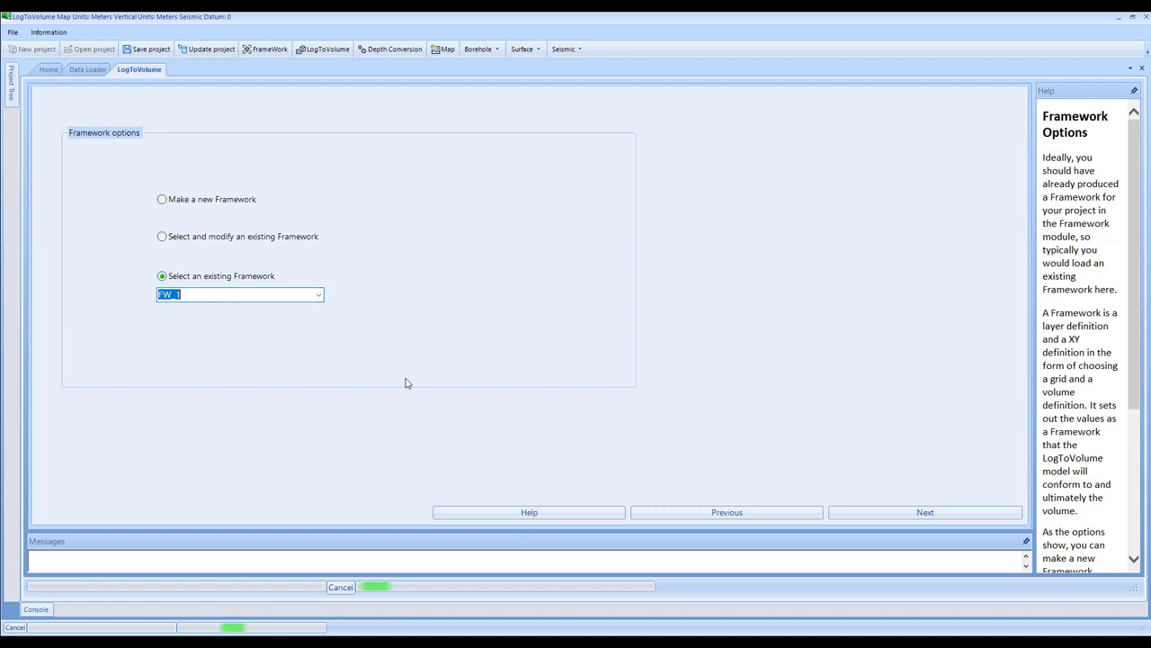
{"action": "left_click", "coordinate": [909, 509]}
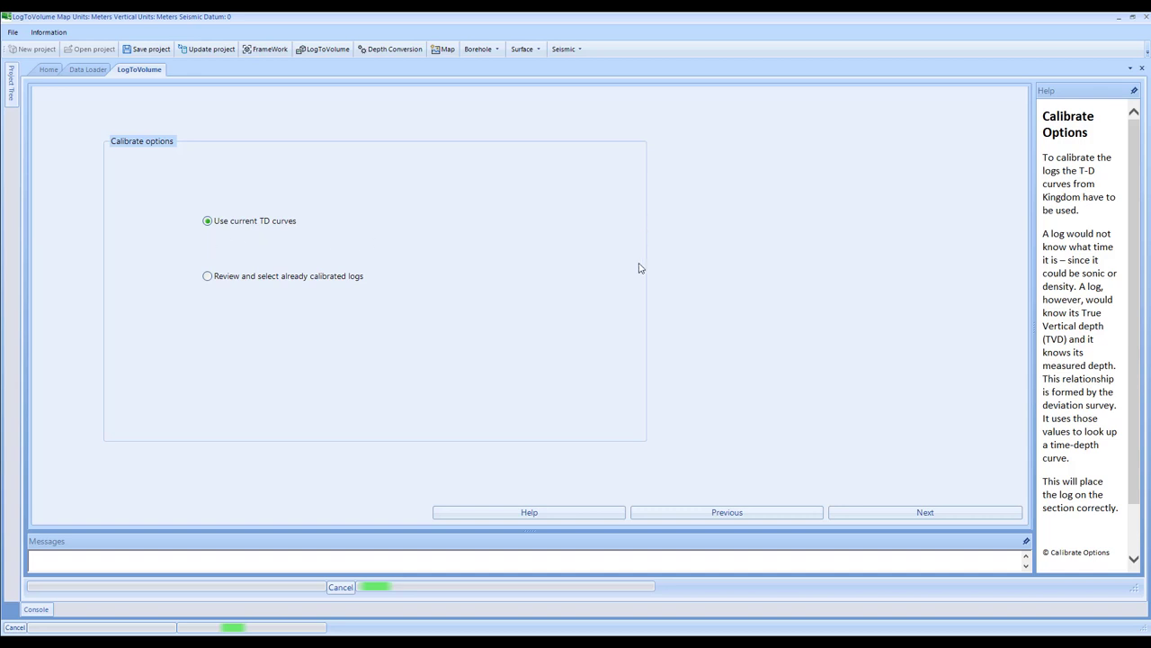
{"action": "left_click", "coordinate": [923, 515]}
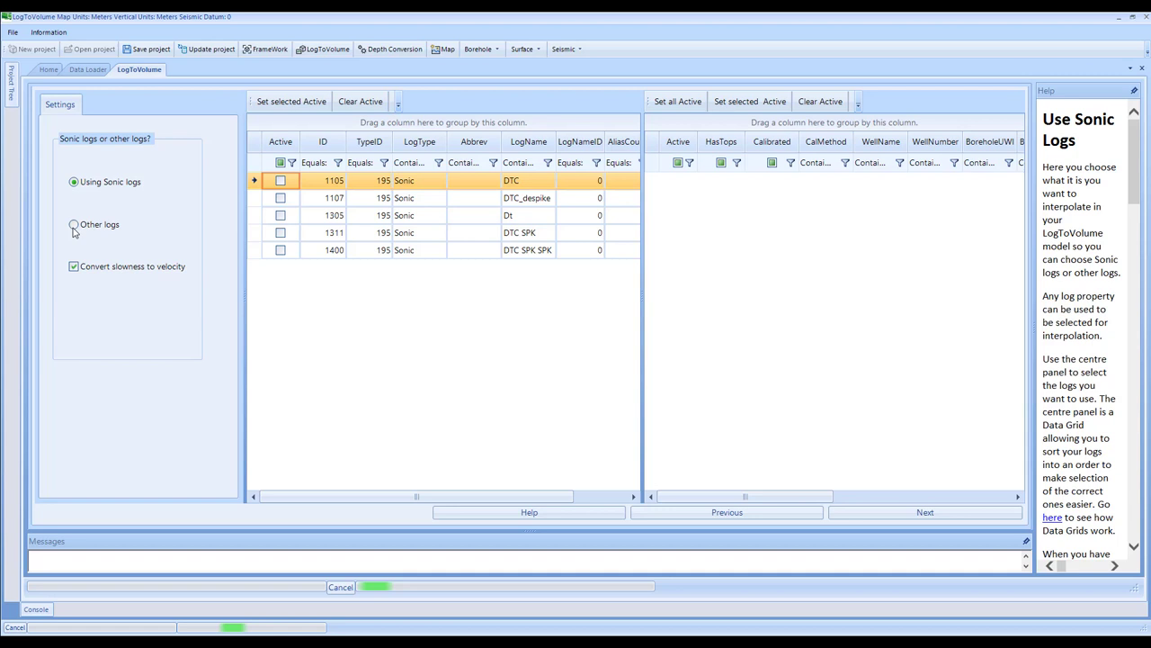
- Make the DTC SPK sonic log active as the log for the model
{"action": "left_click", "coordinate": [265, 231]}
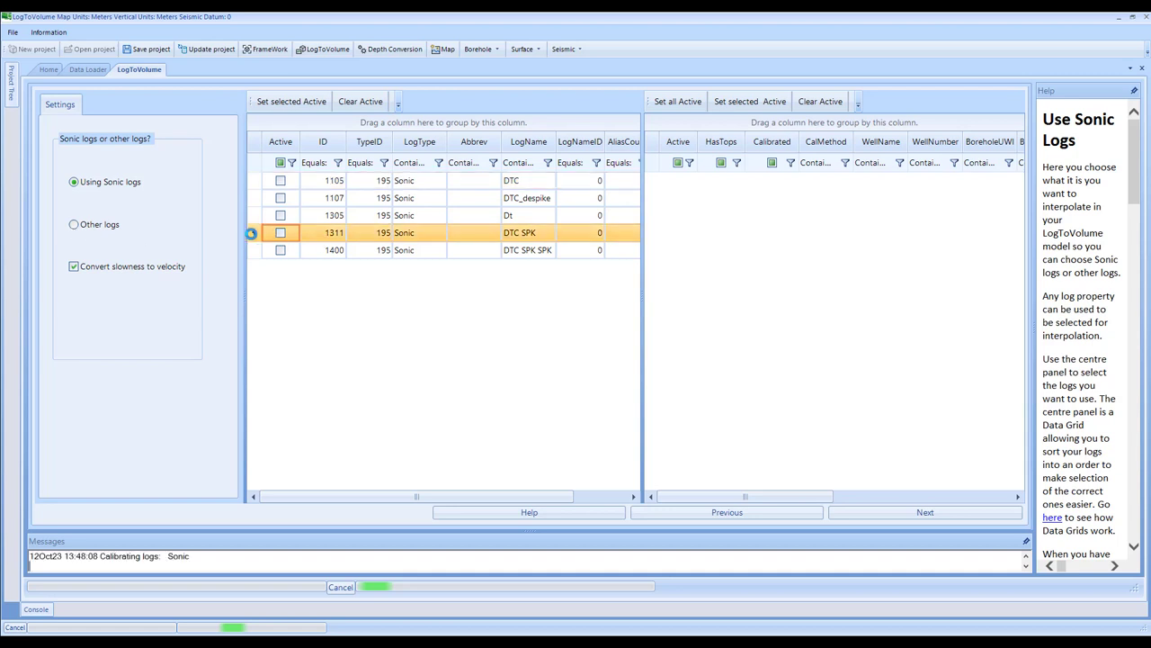
{"action": "left_click", "coordinate": [280, 232]}
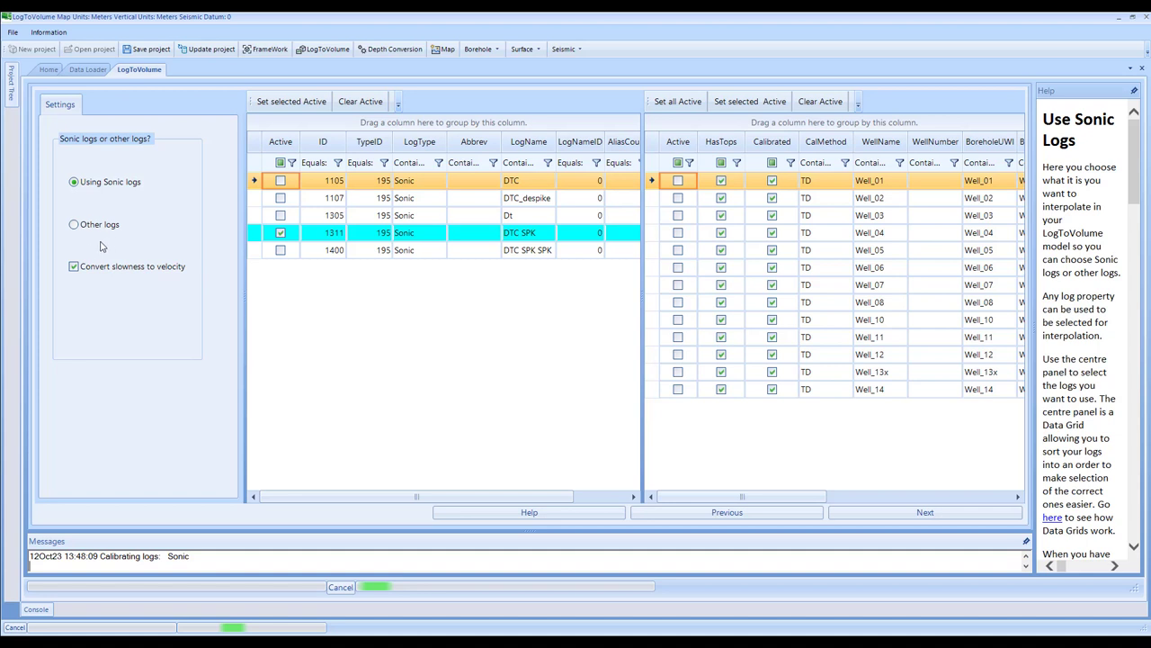
{"action": "left_click", "coordinate": [280, 233]}
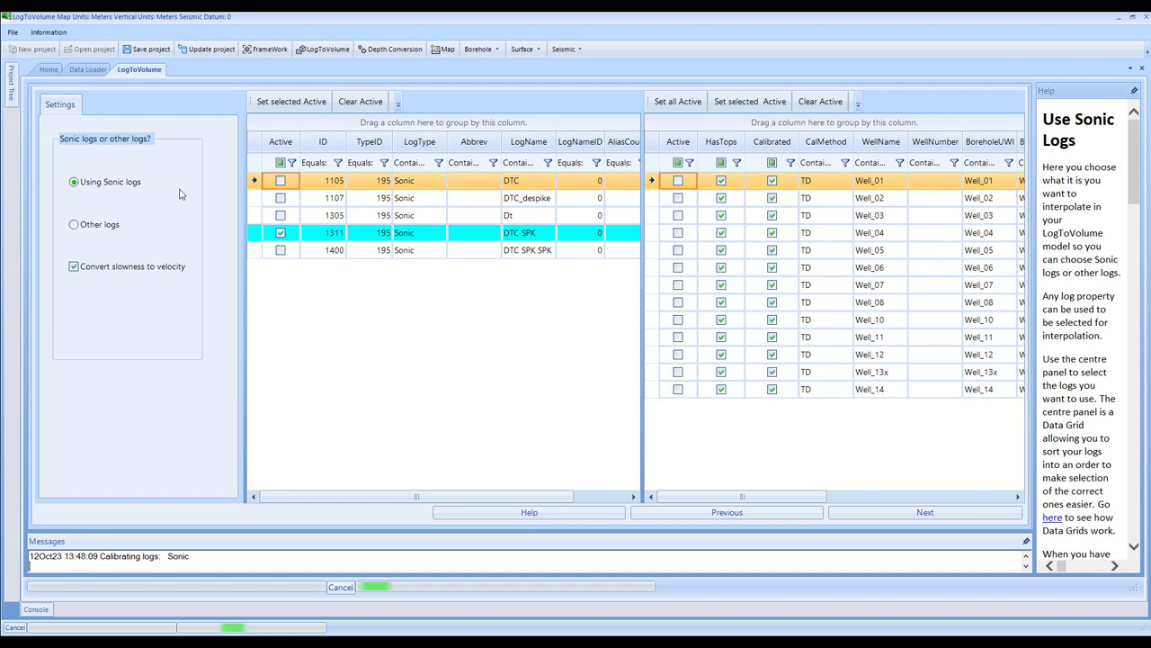
{"action": "left_click", "coordinate": [254, 231]}
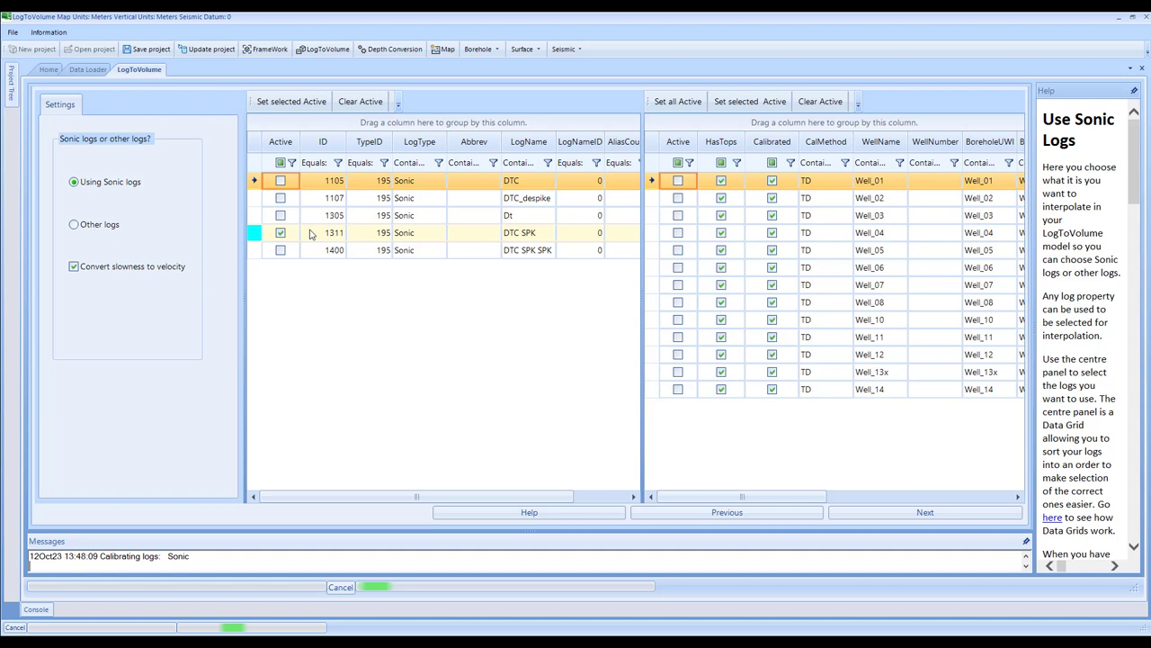
{"action": "left_click", "coordinate": [319, 233]}
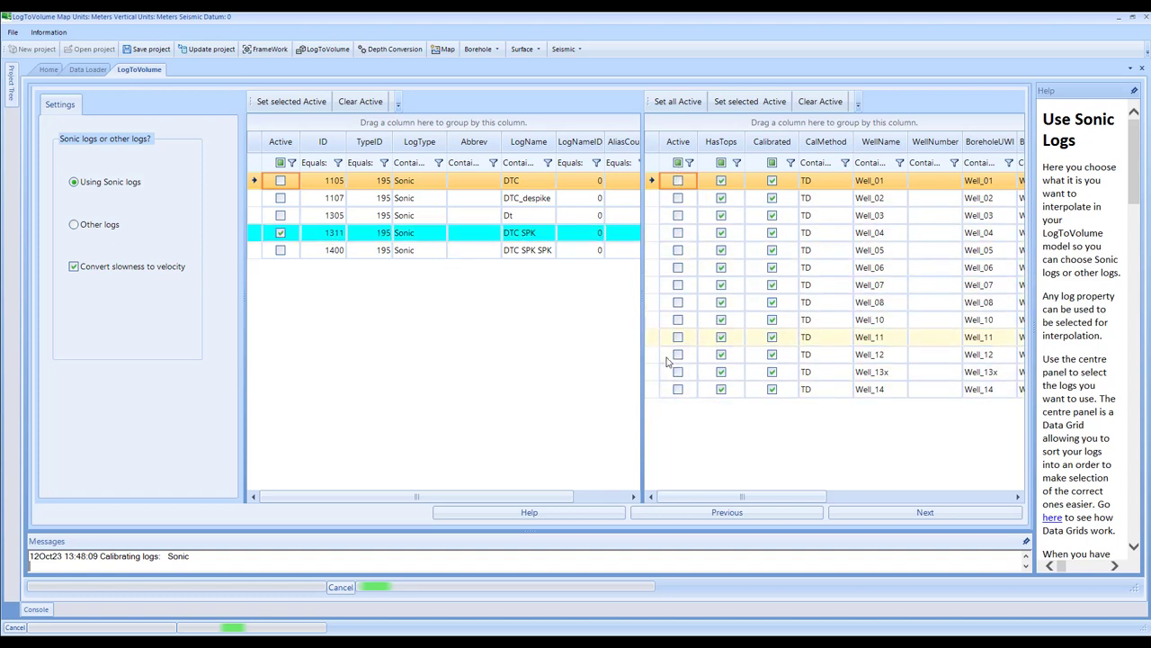
- Make all listed wells active for the DTC SPK log and proceed to the background volume selection
{"action": "left_click_drag", "start_coordinate": [740, 495], "coordinate": [681, 467]}
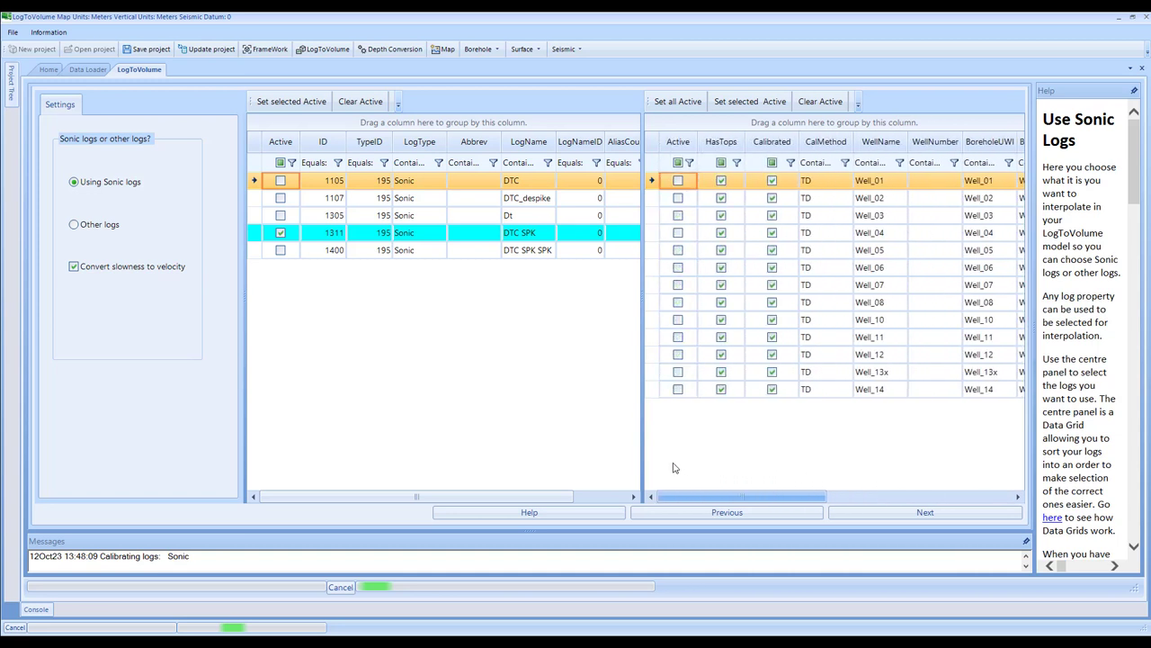
{"action": "left_click", "coordinate": [678, 198]}
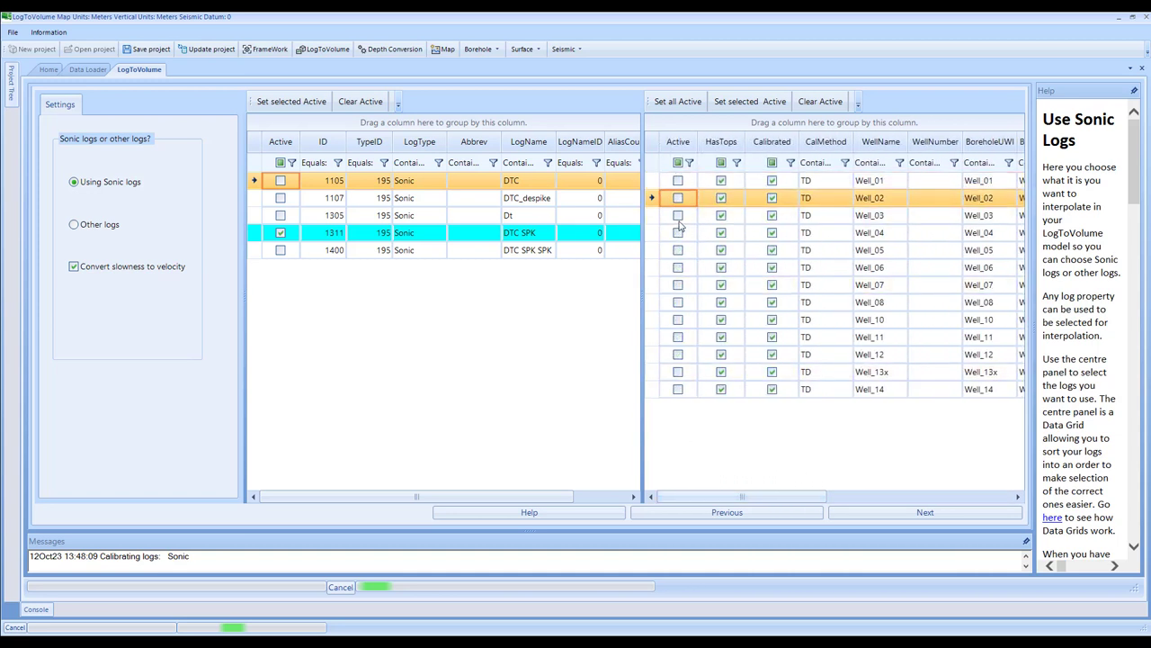
{"action": "left_click", "coordinate": [678, 216]}
{"action": "left_click", "coordinate": [683, 101]}
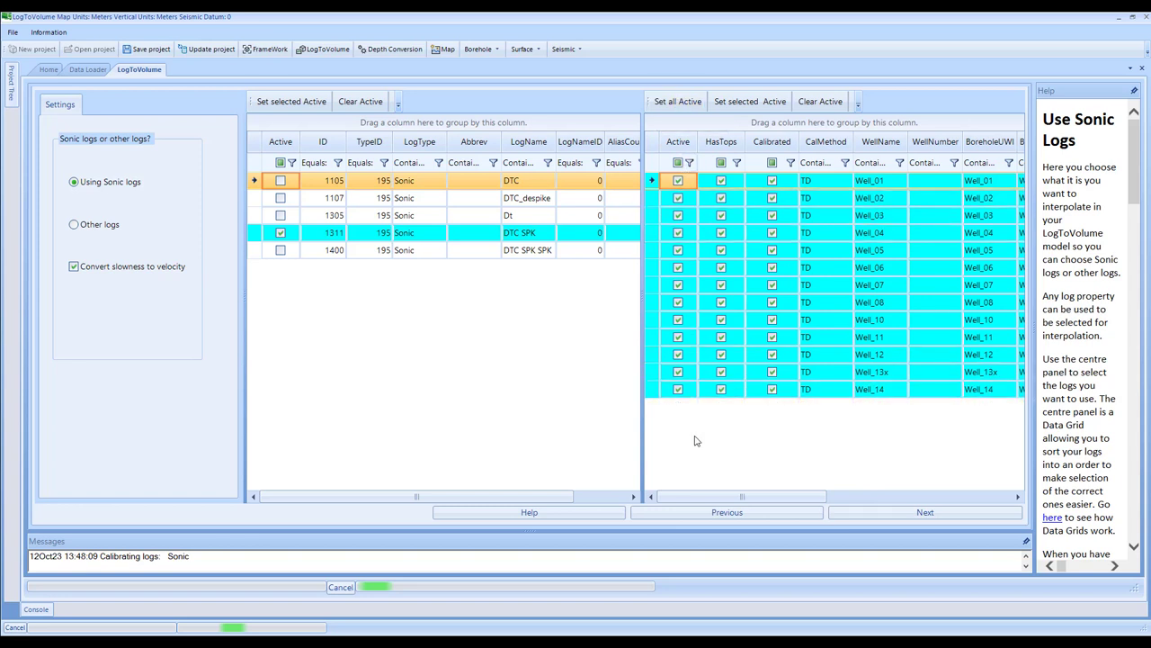
{"action": "left_click", "coordinate": [941, 512]}
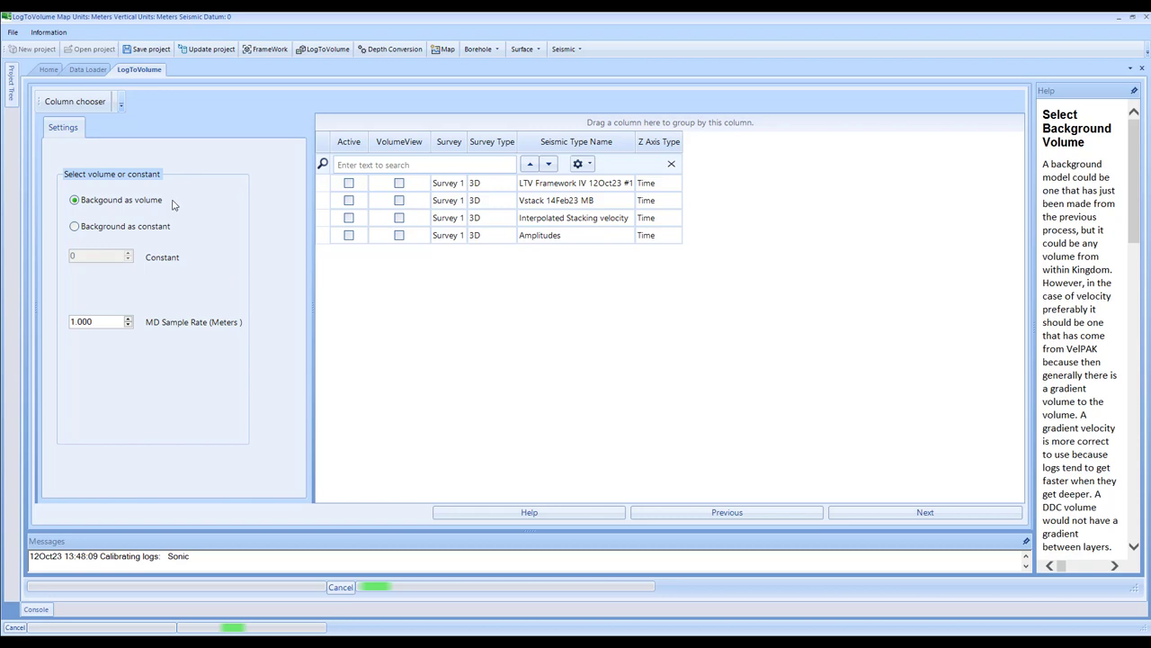
- Use LTV Framework IV 12Oct23 #1 as the background volume and proceed to the layer check
{"action": "left_click", "coordinate": [349, 184]}
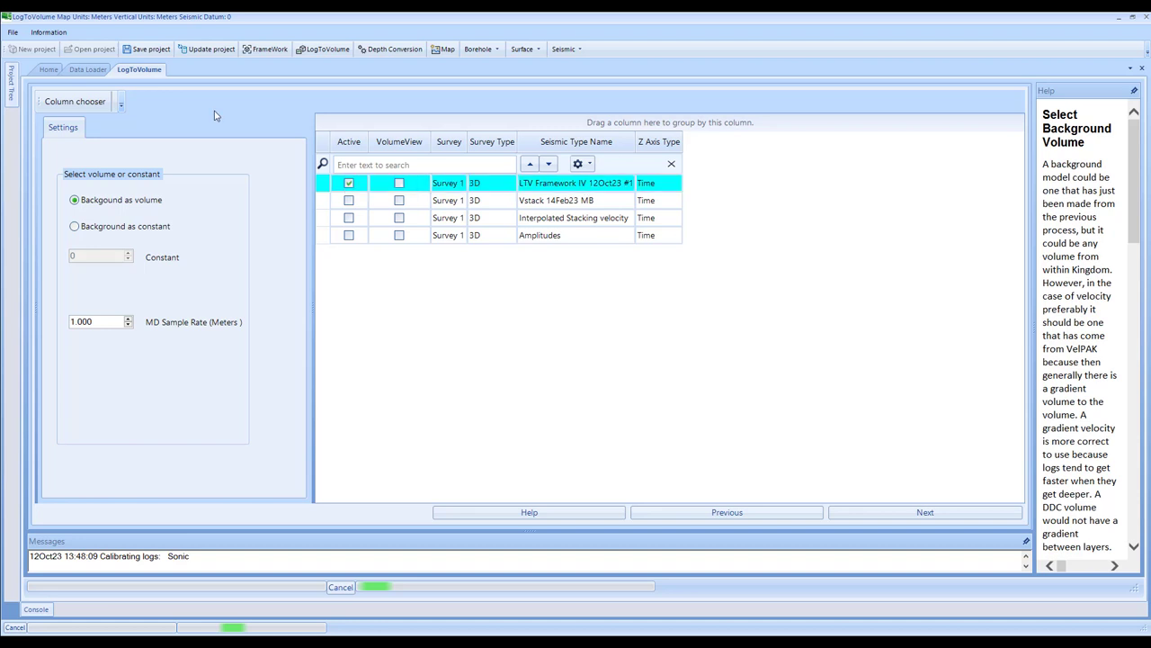
{"action": "left_click", "coordinate": [74, 227]}
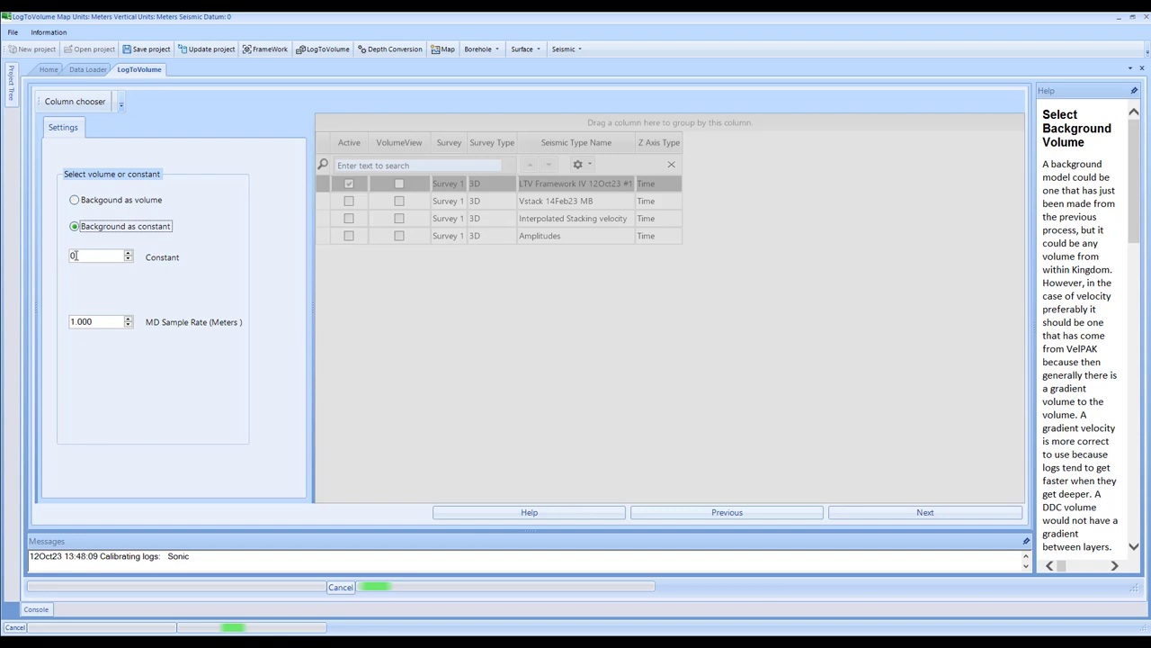
{"action": "left_click", "coordinate": [79, 201]}
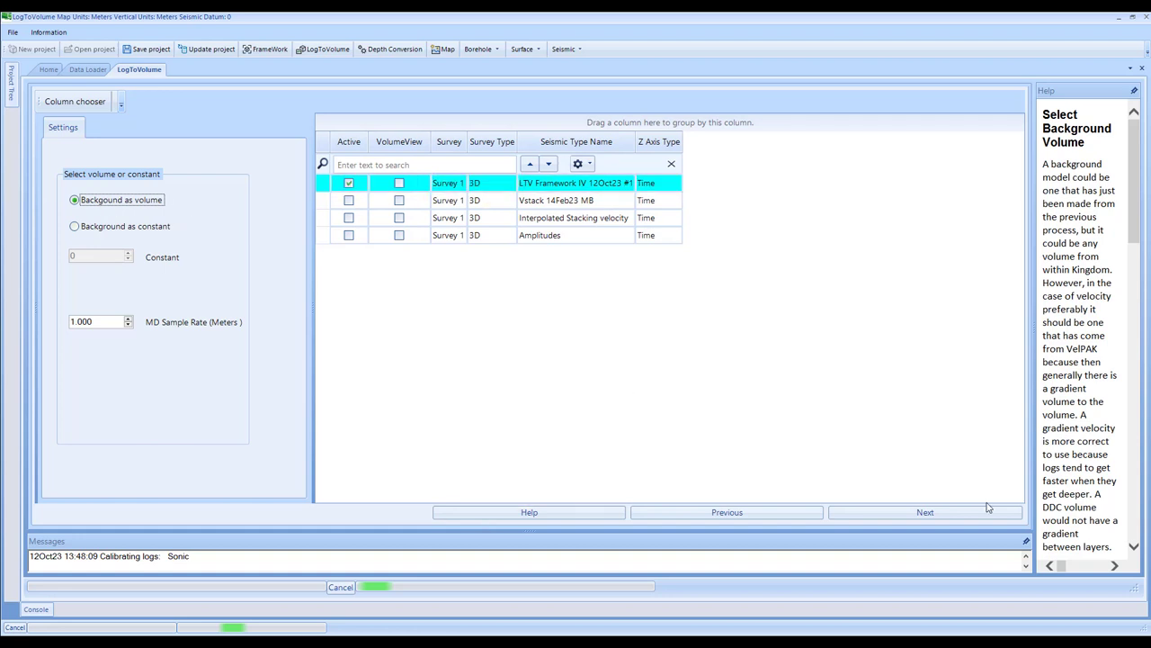
{"action": "left_click", "coordinate": [920, 518]}
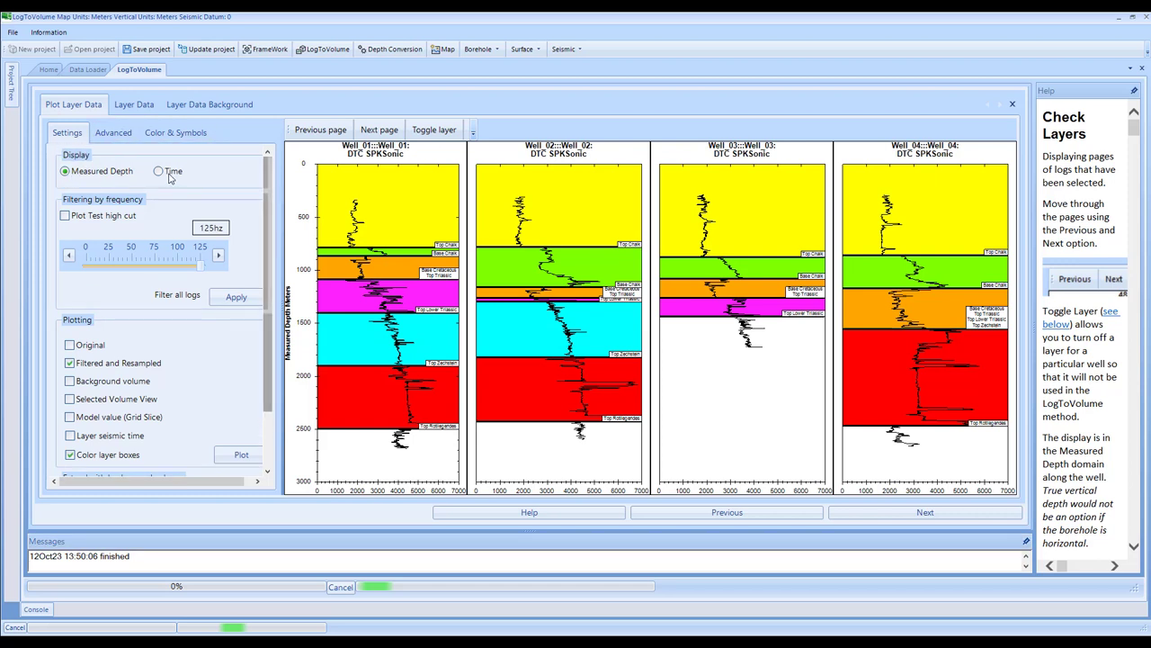
- Plot the background volume on the well log displays and set the Background Velocity line width to 3.00
{"action": "scroll", "coordinate": [174, 269], "scroll_direction": "down", "scroll_amount": 2}
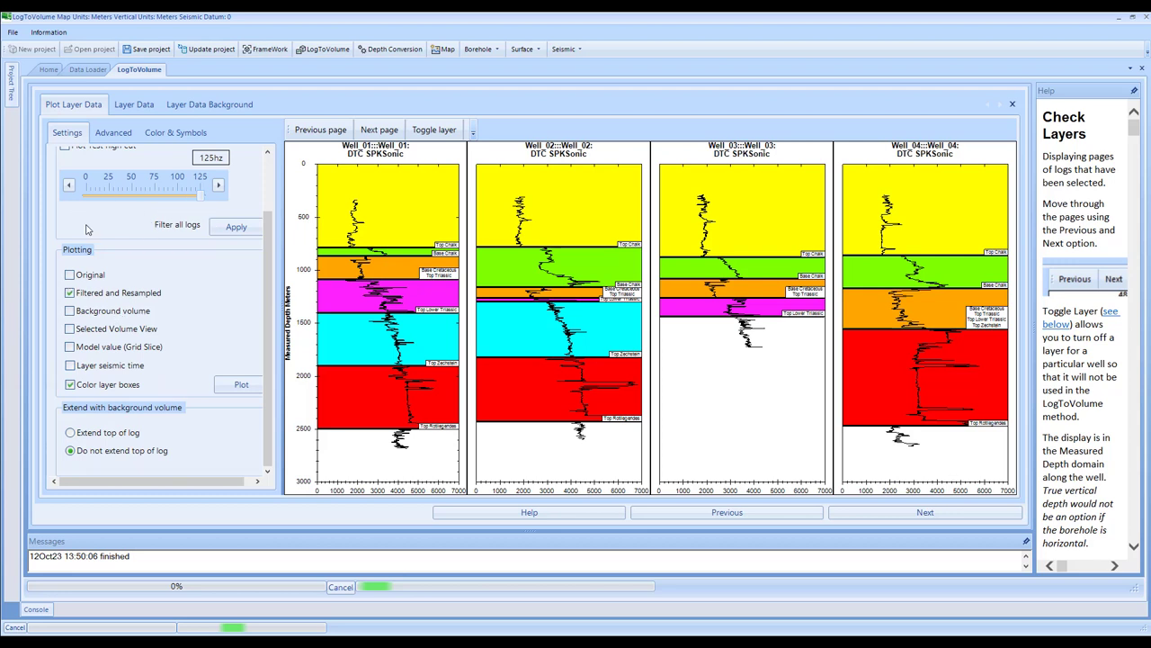
{"action": "left_click", "coordinate": [70, 311]}
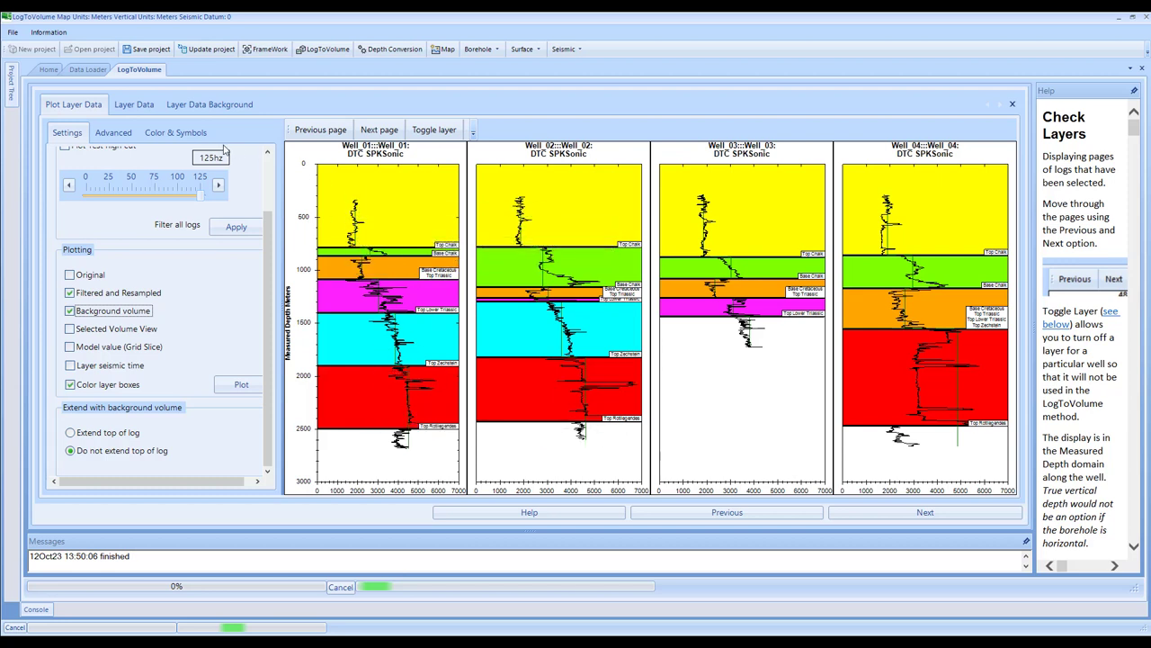
{"action": "left_click", "coordinate": [154, 139]}
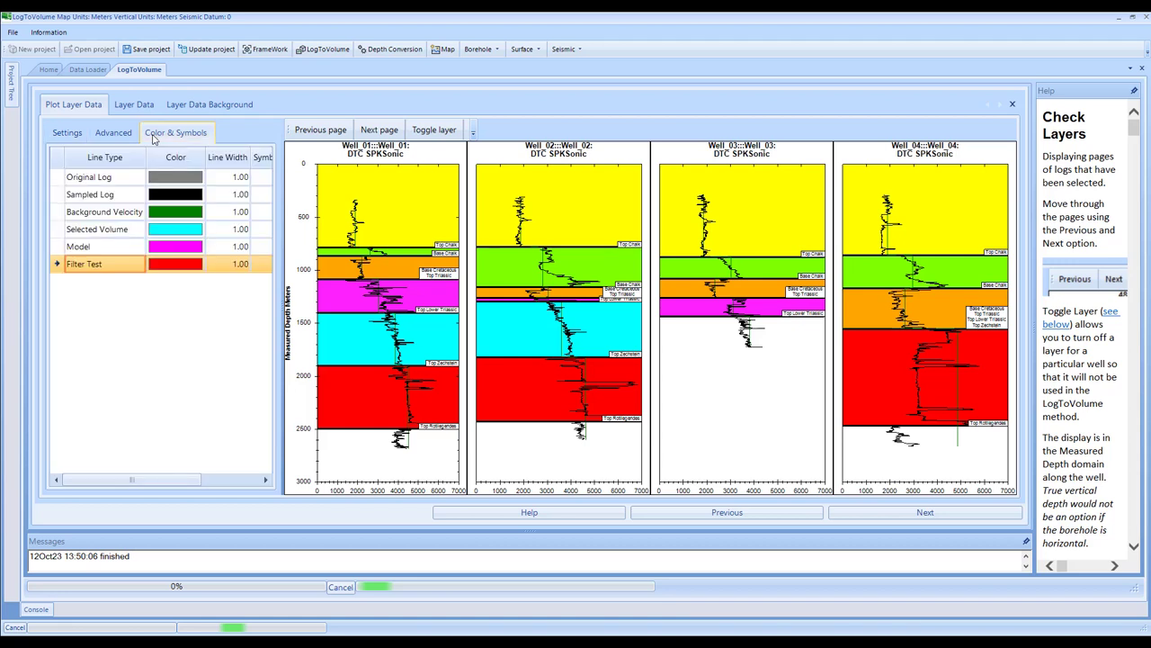
{"action": "left_click", "coordinate": [237, 212]}
{"action": "type", "text": "1.30"}
{"action": "left_click", "coordinate": [242, 209]}
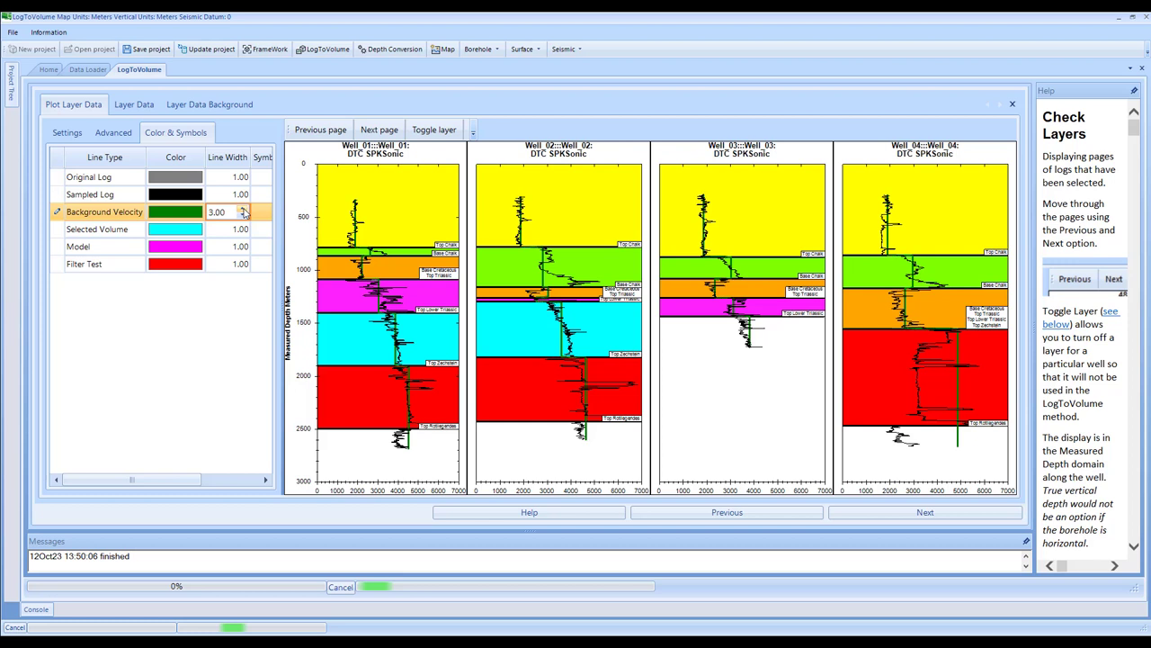
{"action": "left_click", "coordinate": [242, 216]}
{"action": "left_click", "coordinate": [225, 340]}
{"action": "left_click", "coordinate": [176, 215]}
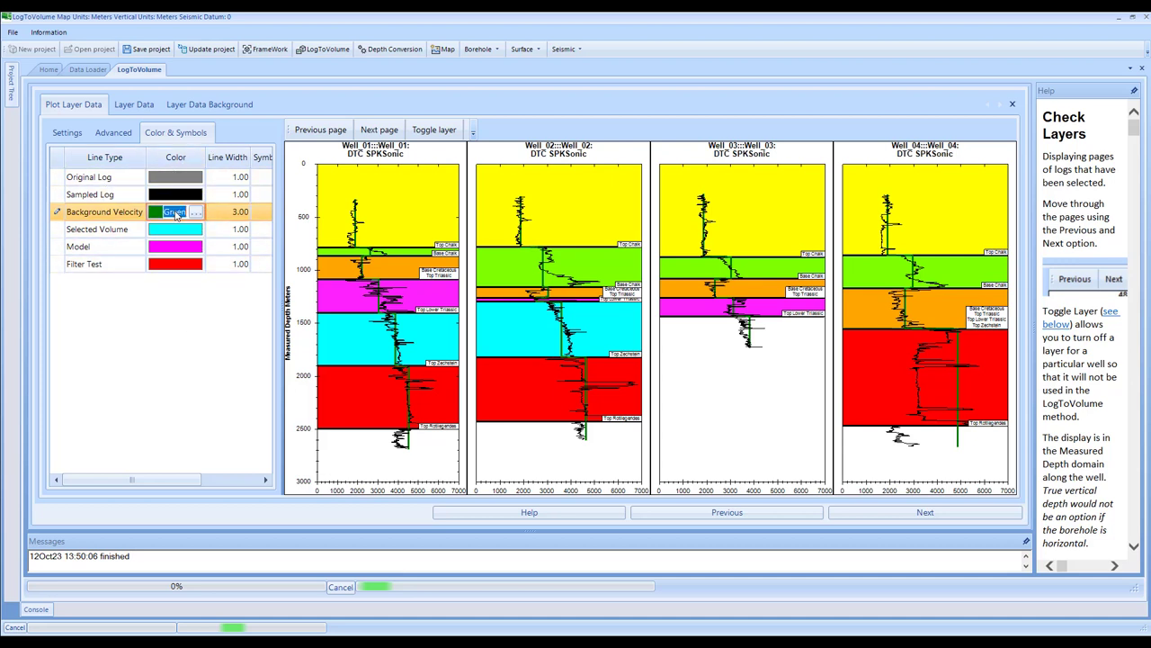
{"action": "left_click", "coordinate": [195, 211]}
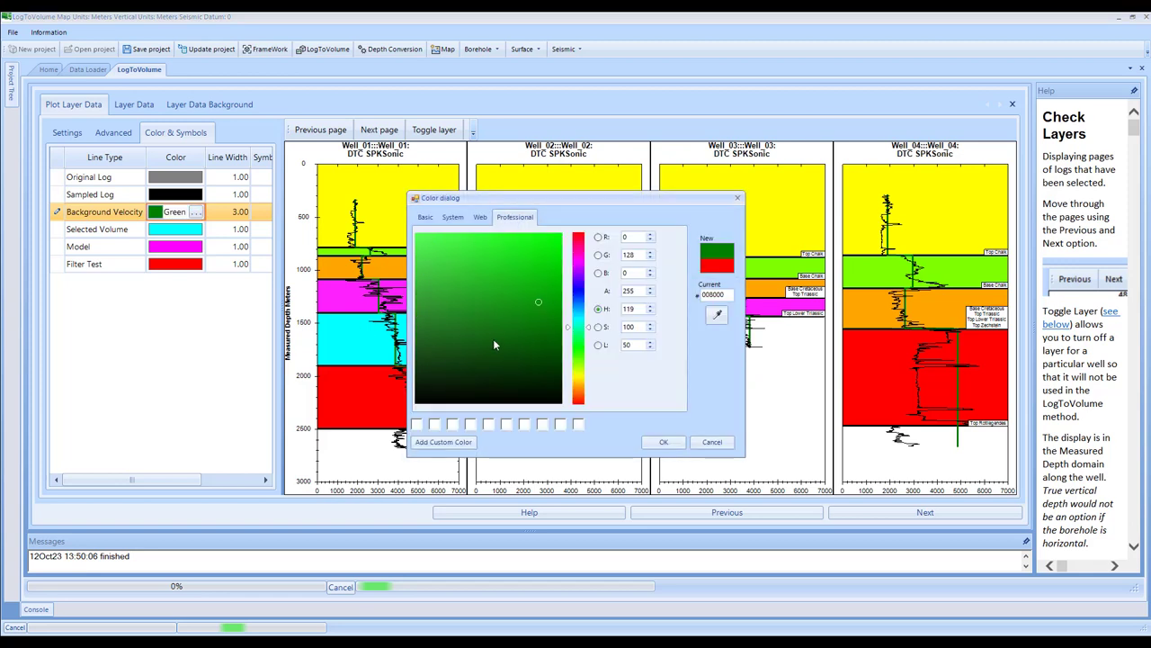
{"action": "left_click", "coordinate": [711, 441]}
- Extend the top of the sonic logs with the background volume
{"action": "left_click", "coordinate": [67, 132]}
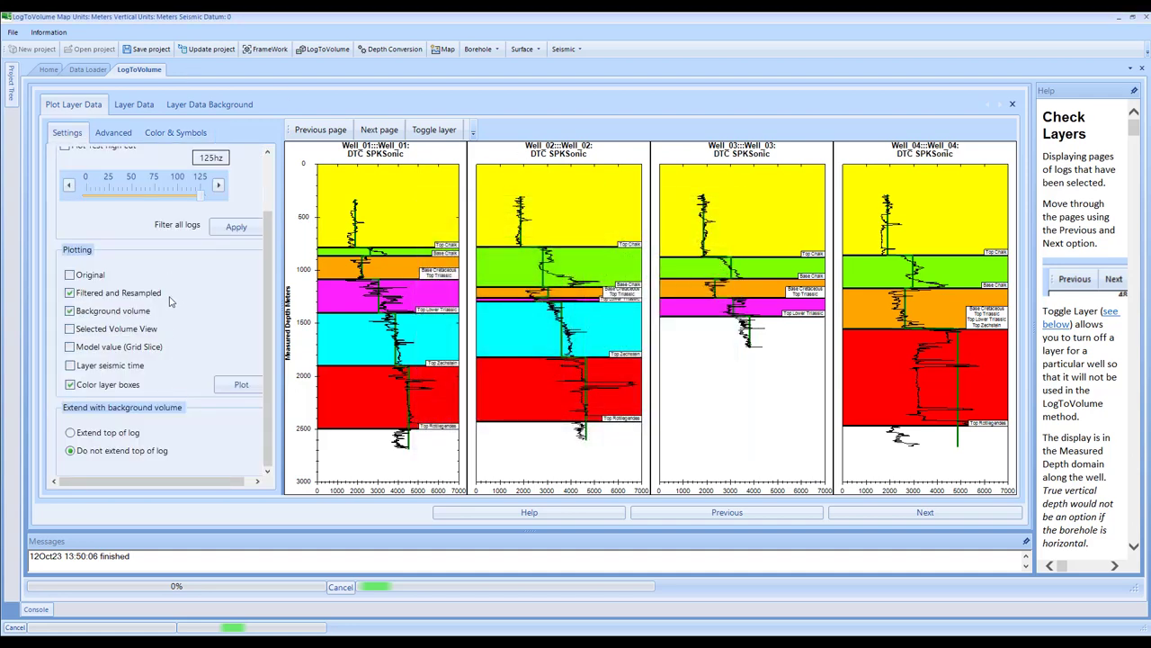
{"action": "left_click", "coordinate": [70, 434]}
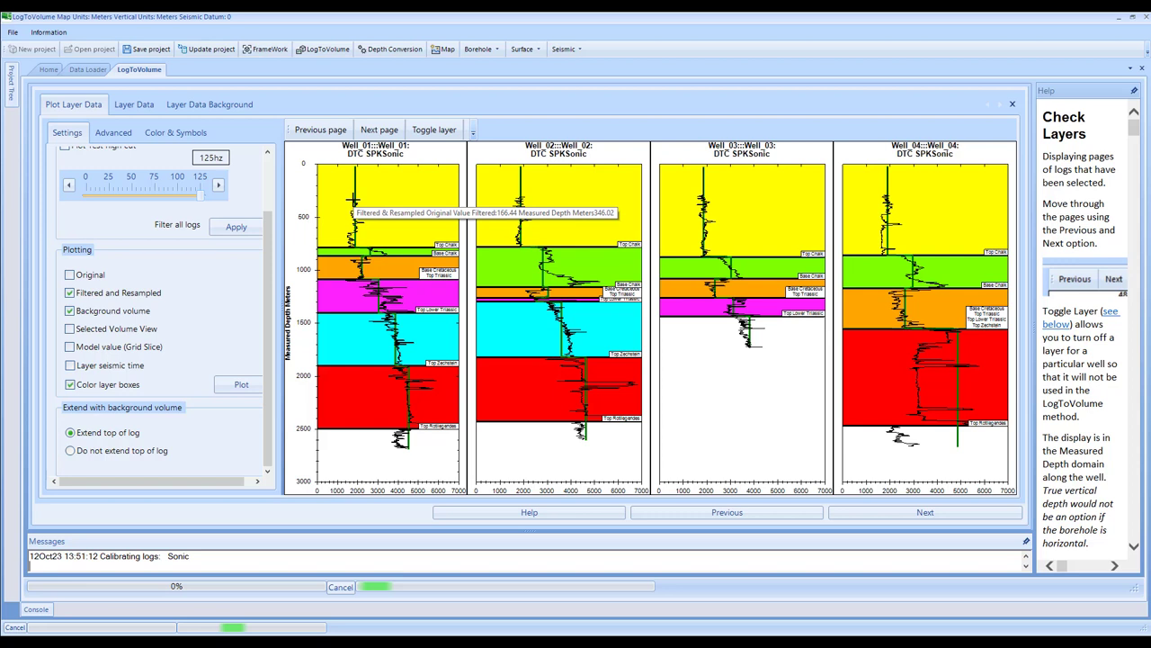
- Filter all logs by frequency at 18 Hz, and reapply the filter at 125 Hz
{"action": "scroll", "coordinate": [163, 363], "scroll_direction": "up", "scroll_amount": 2}
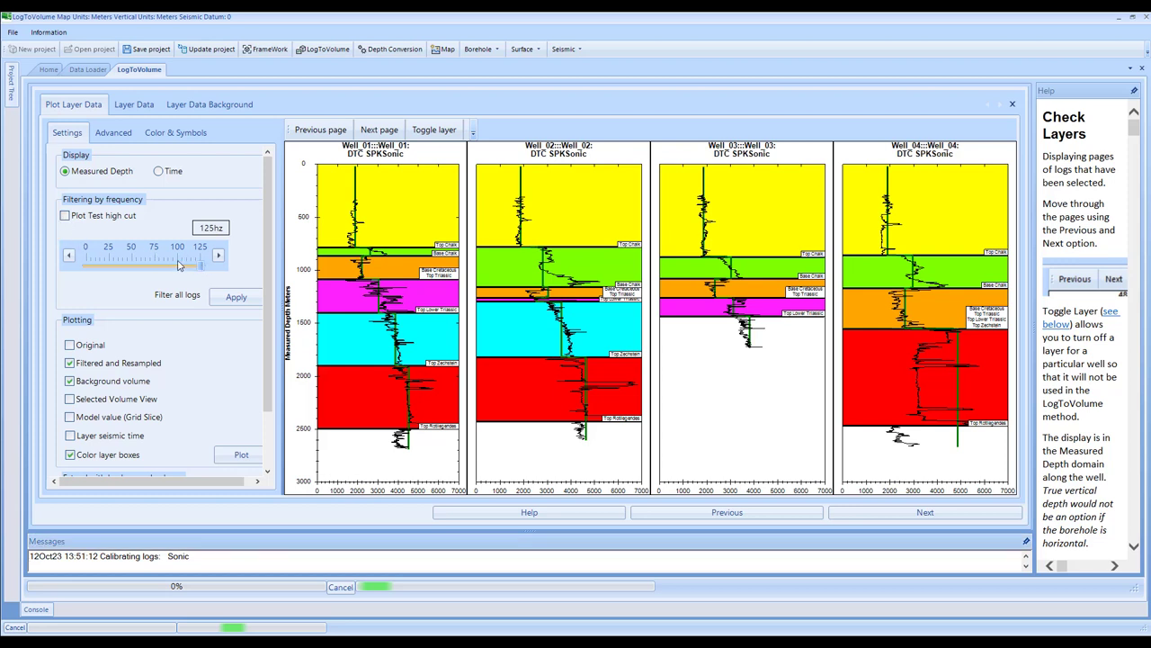
{"action": "left_click", "coordinate": [150, 261]}
{"action": "left_click", "coordinate": [97, 266]}
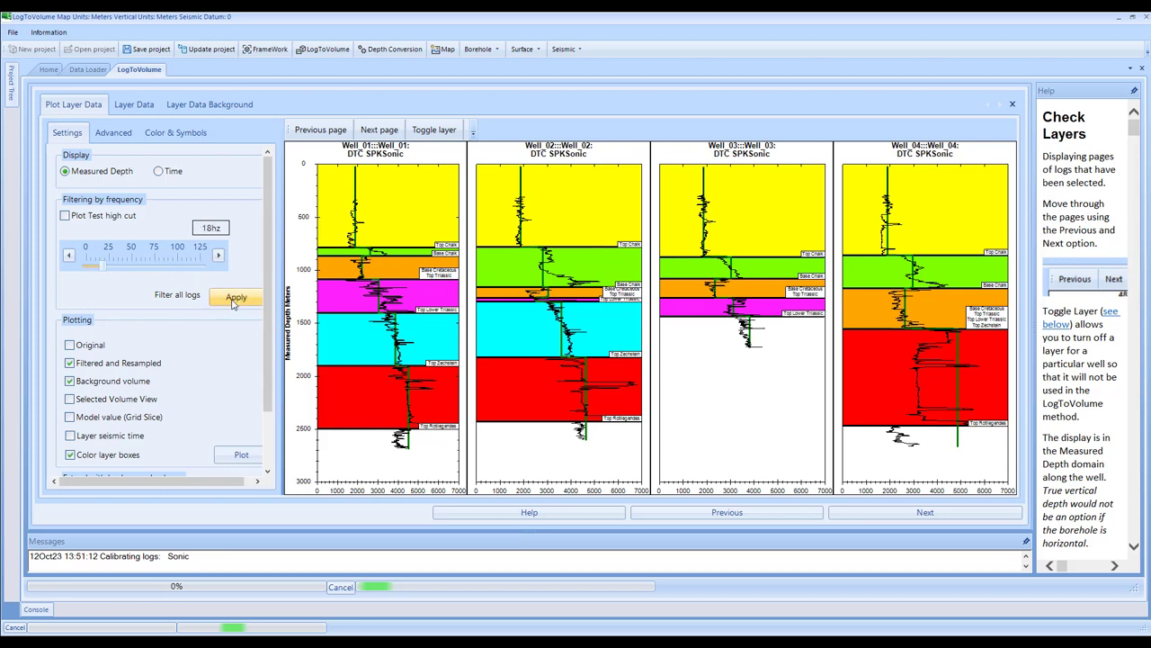
{"action": "left_click", "coordinate": [233, 300]}
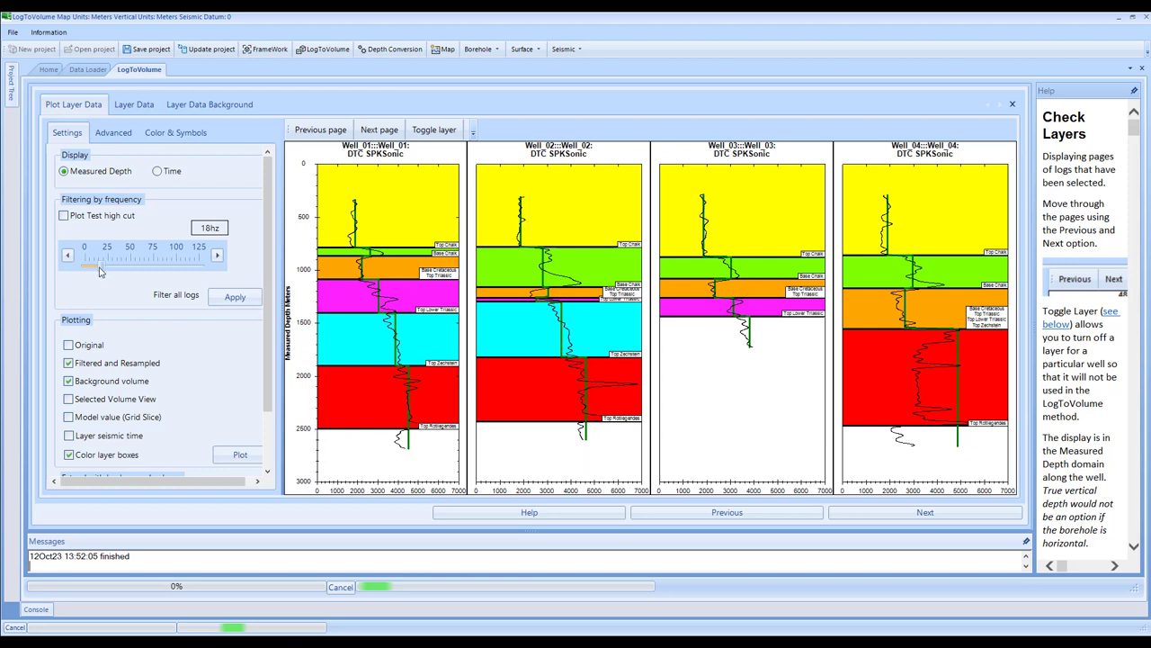
{"action": "left_click", "coordinate": [203, 270]}
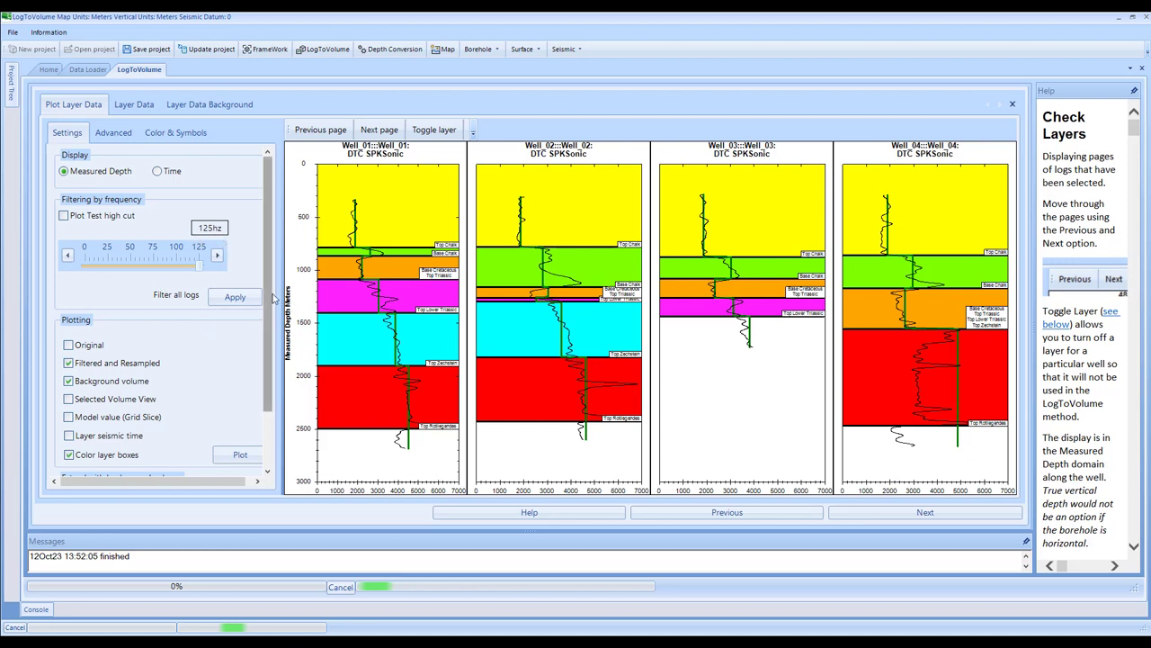
{"action": "left_click", "coordinate": [229, 305]}
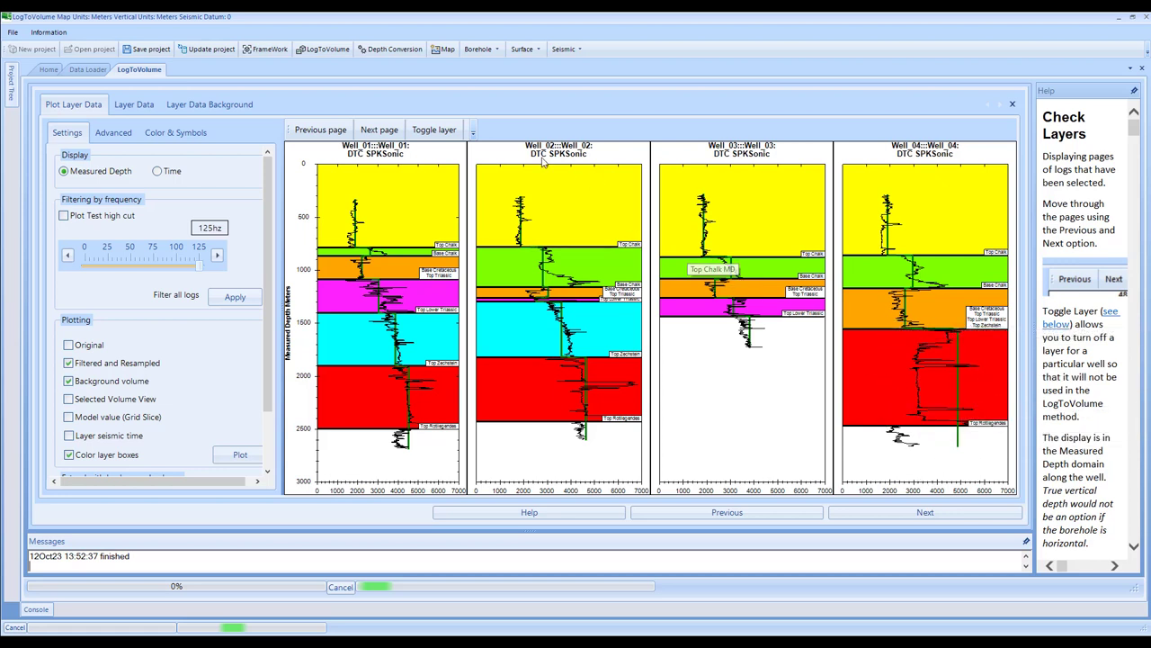
- Enable layer toggling and deactivate the red Top Rotliegendes layer in Well_04
{"action": "left_click", "coordinate": [433, 130]}
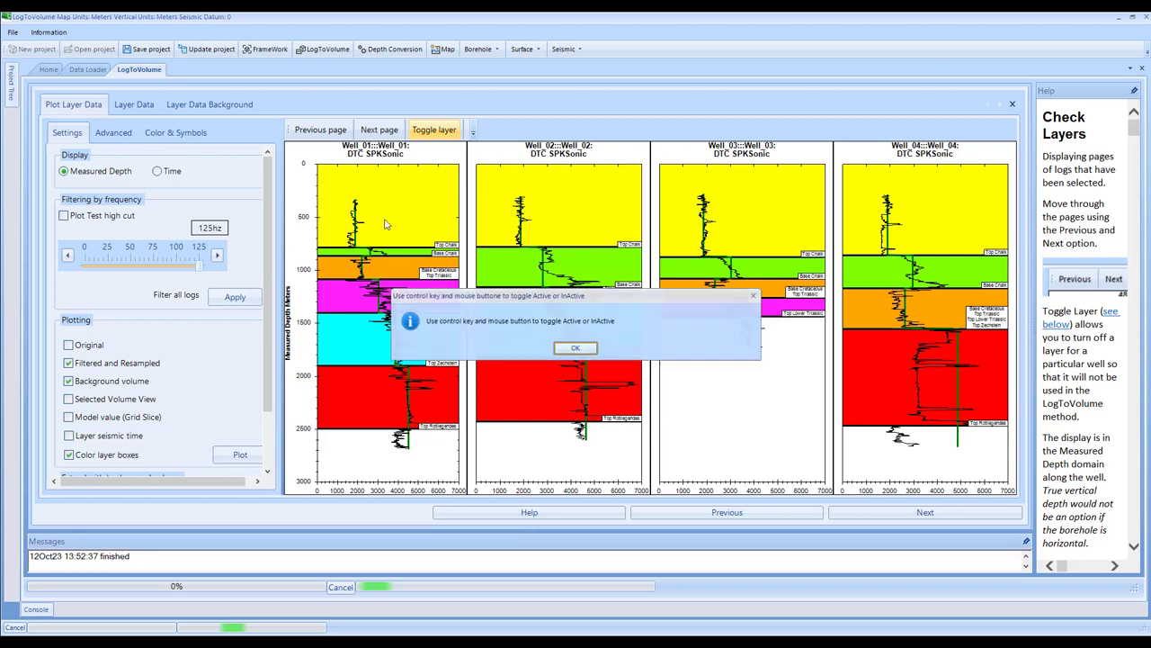
{"action": "left_click", "coordinate": [574, 348]}
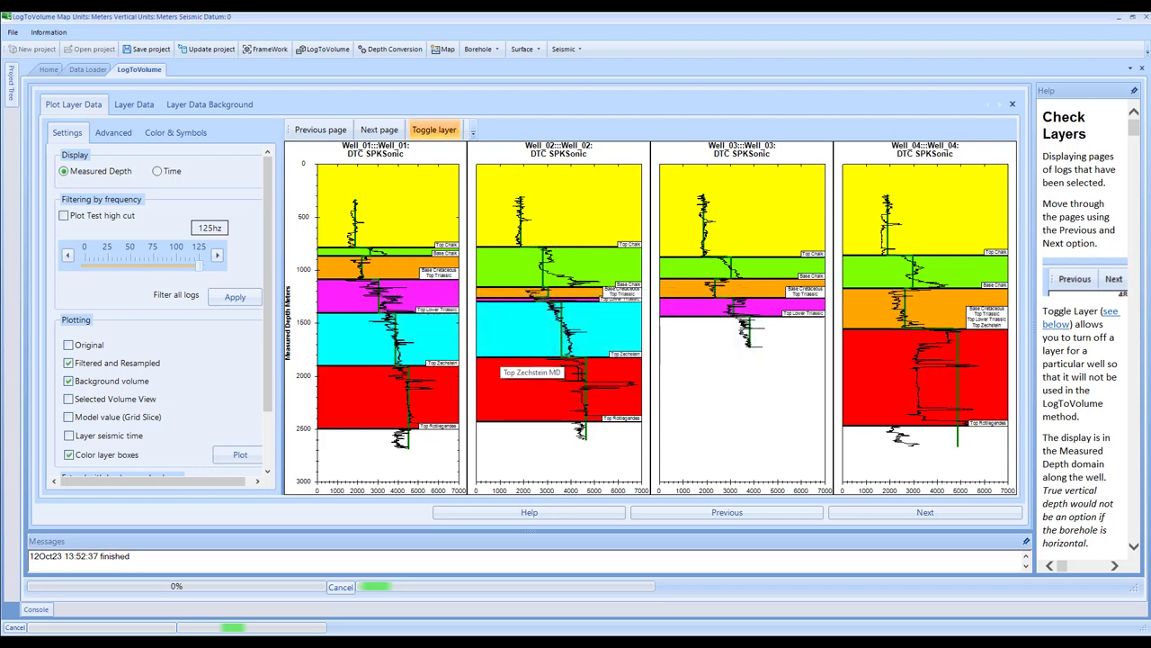
{"action": "left_click", "coordinate": [899, 367], "text": "ctrl"}
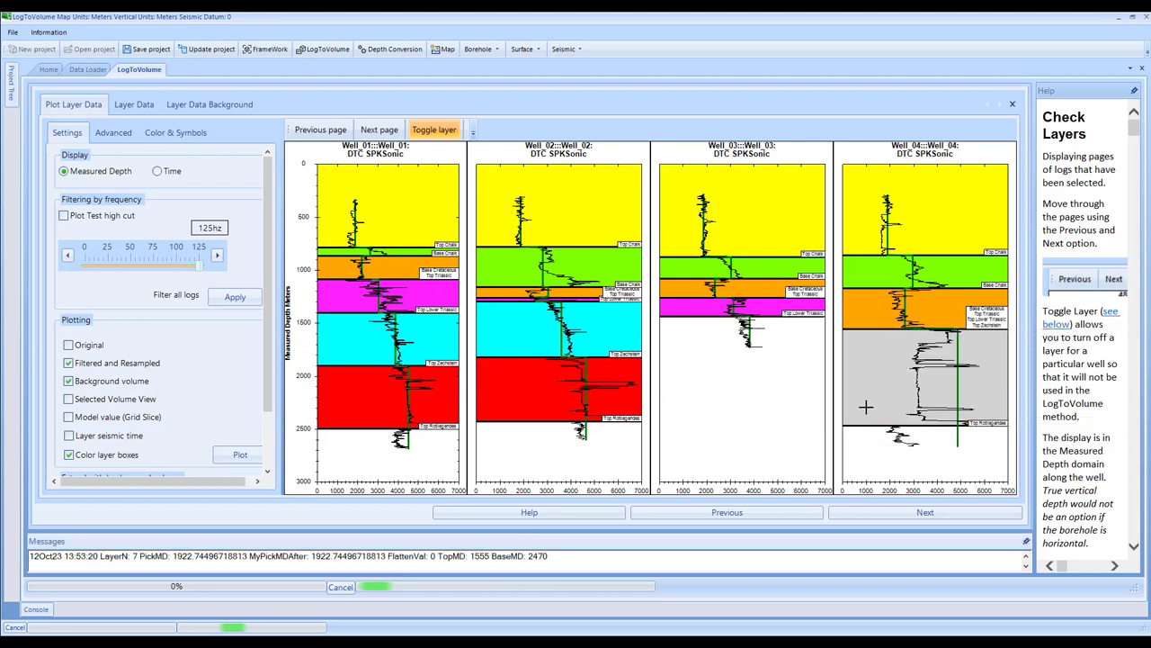
- Deactivate the magenta Top Lower Triassic layer and the thin Top Zechstein layer below it in Well_07
{"action": "left_click", "coordinate": [375, 131]}
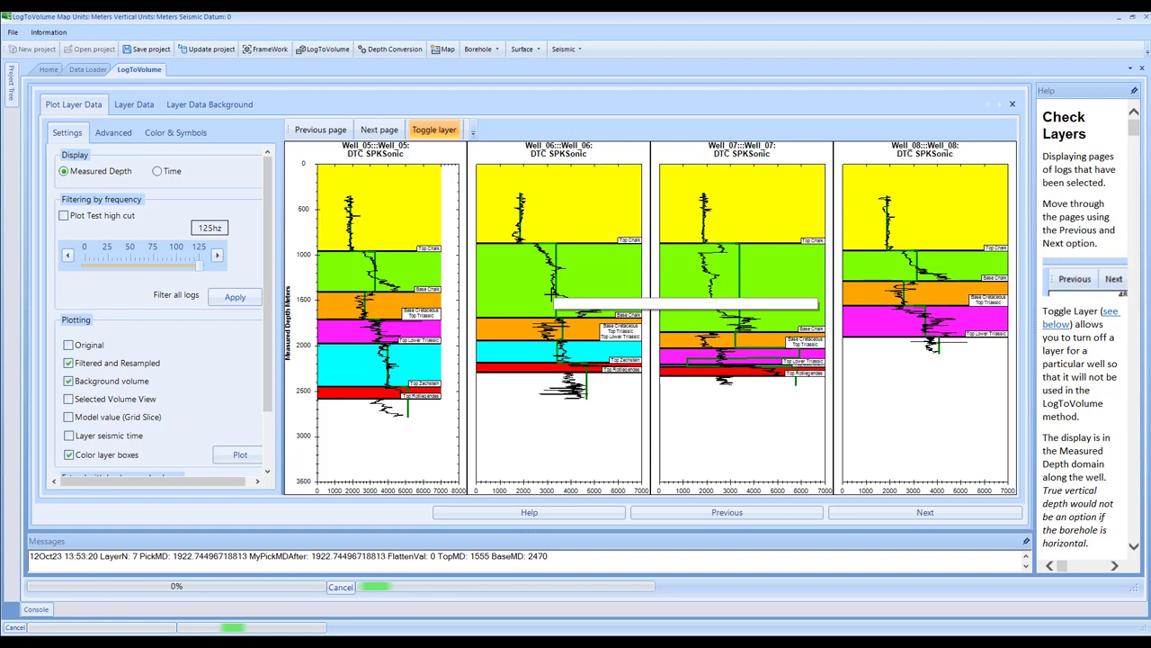
{"action": "scroll", "coordinate": [770, 387], "scroll_direction": "up", "scroll_amount": 3}
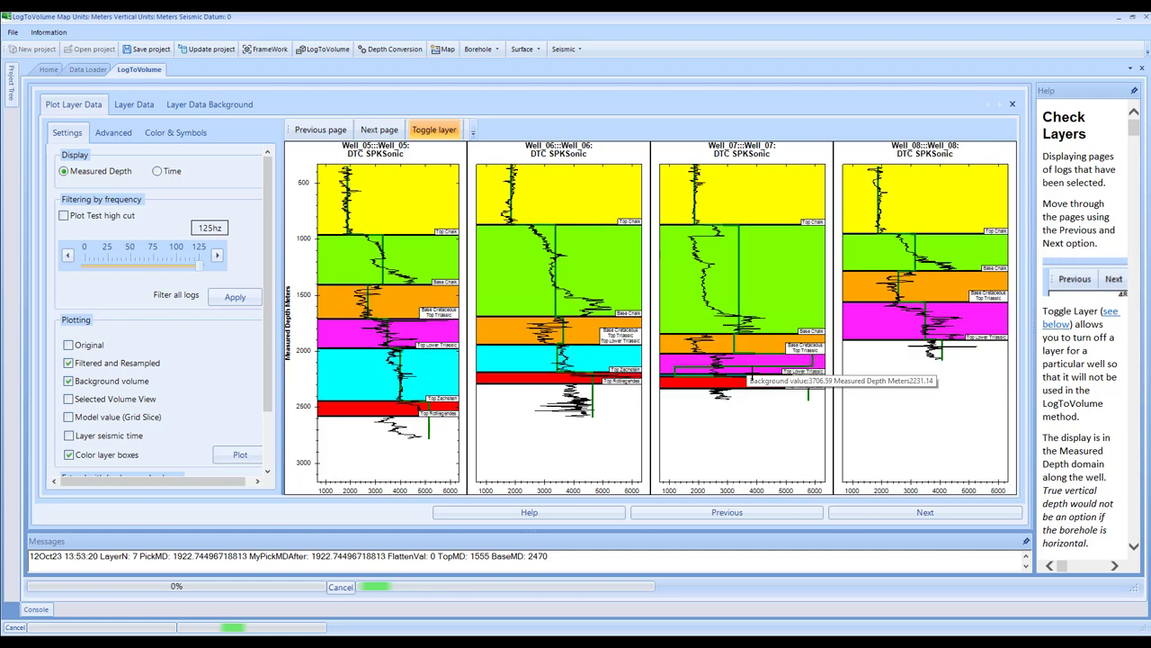
{"action": "left_click", "coordinate": [761, 394]}
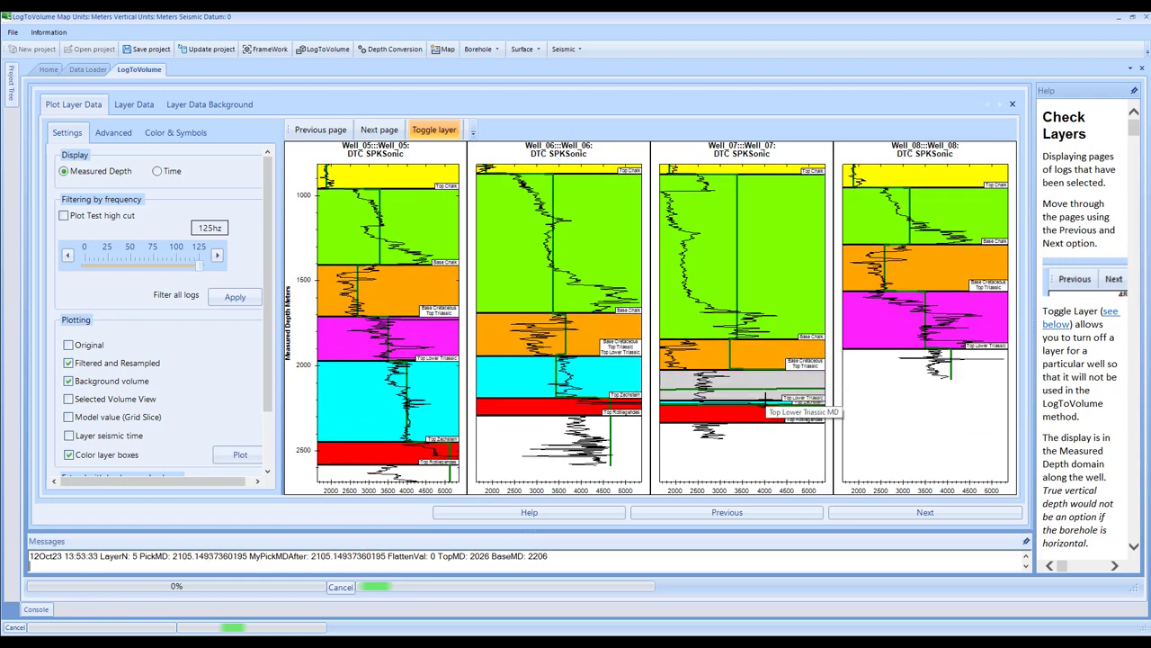
{"action": "left_click", "coordinate": [754, 402]}
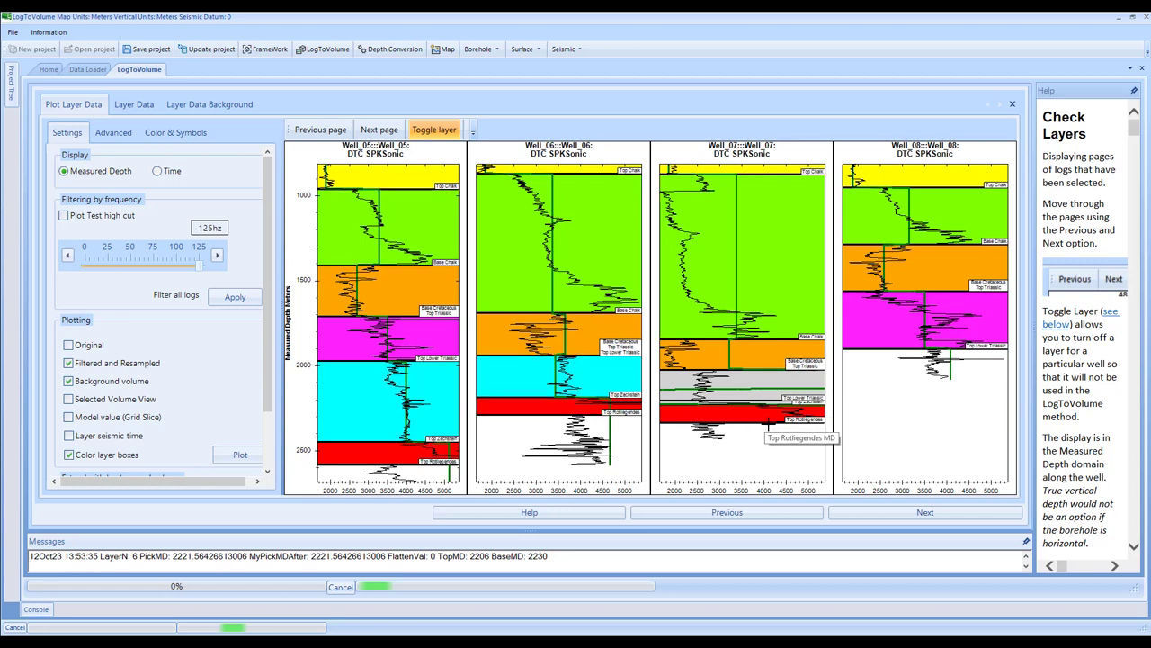
{"action": "scroll", "coordinate": [754, 395], "scroll_direction": "down", "scroll_amount": 4}
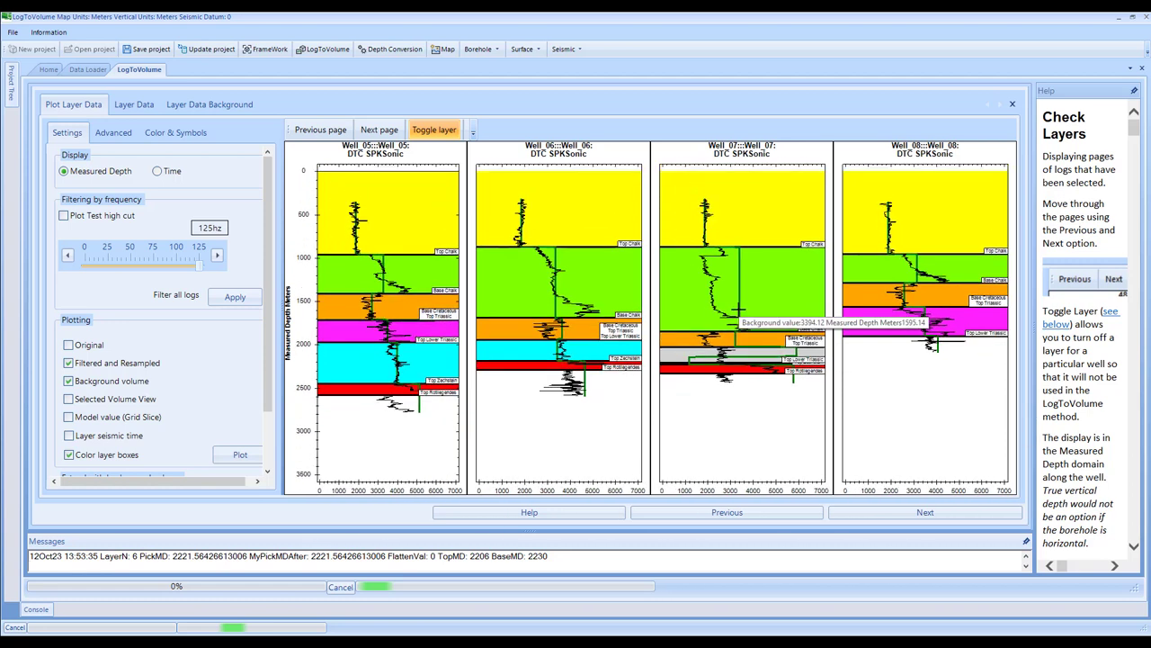
- Deactivate the cyan Top Zechstein layer in Well_13x
{"action": "left_click", "coordinate": [377, 131]}
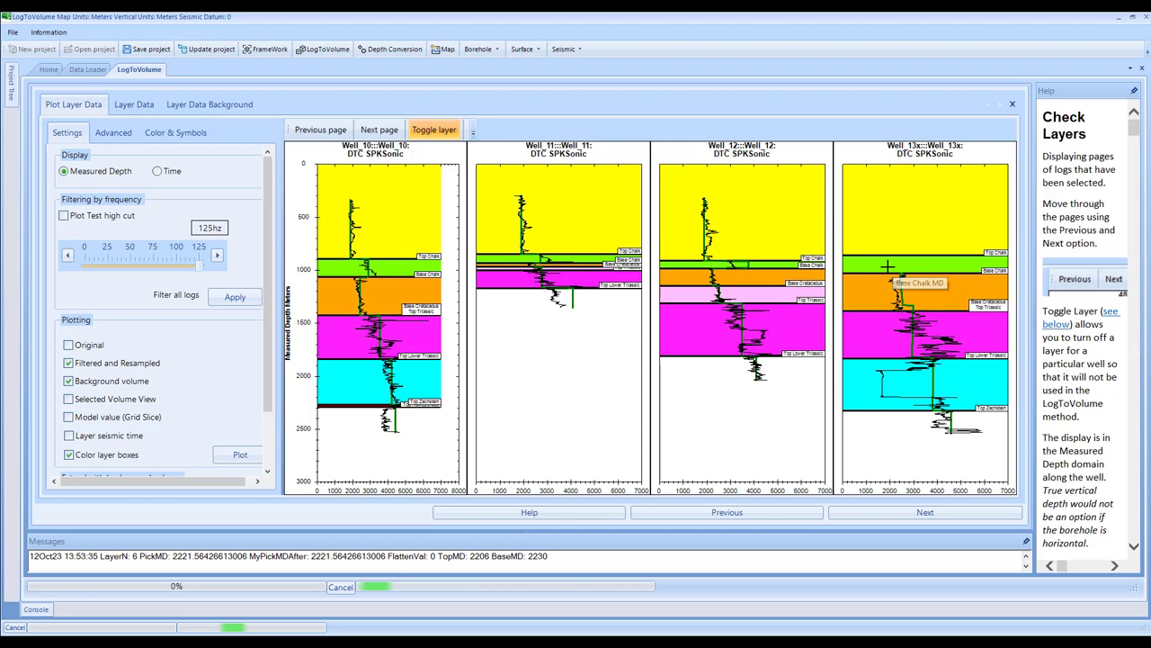
{"action": "left_click", "coordinate": [947, 386]}
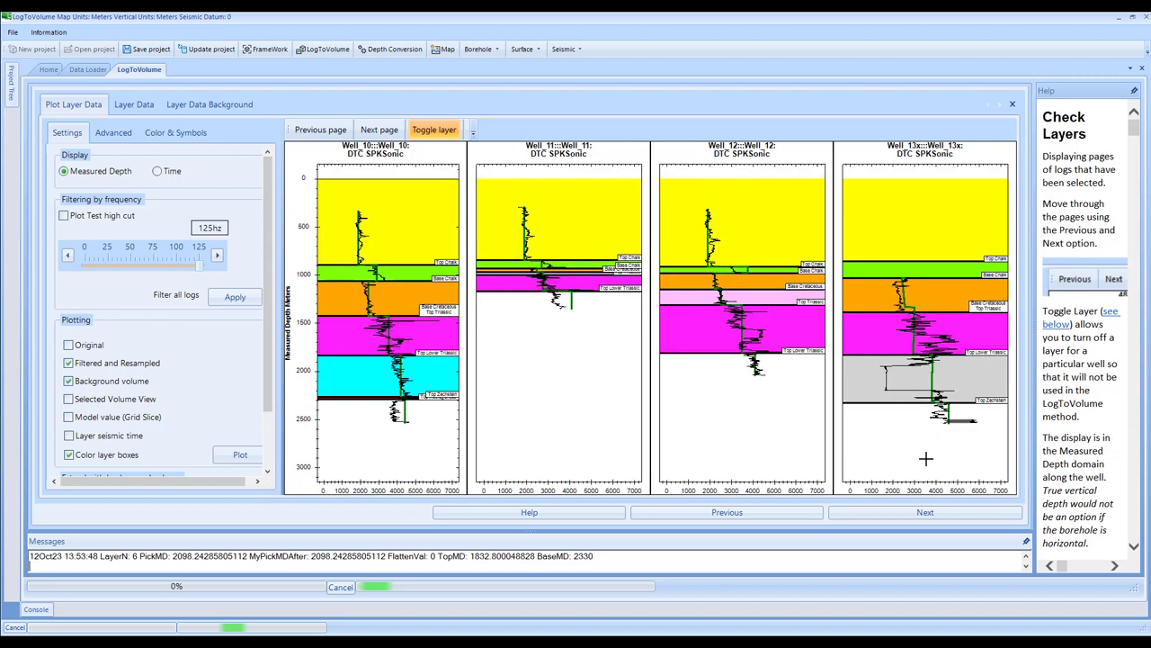
- Proceed from the layer check and generate the LogToVolume model
{"action": "left_click", "coordinate": [944, 514]}
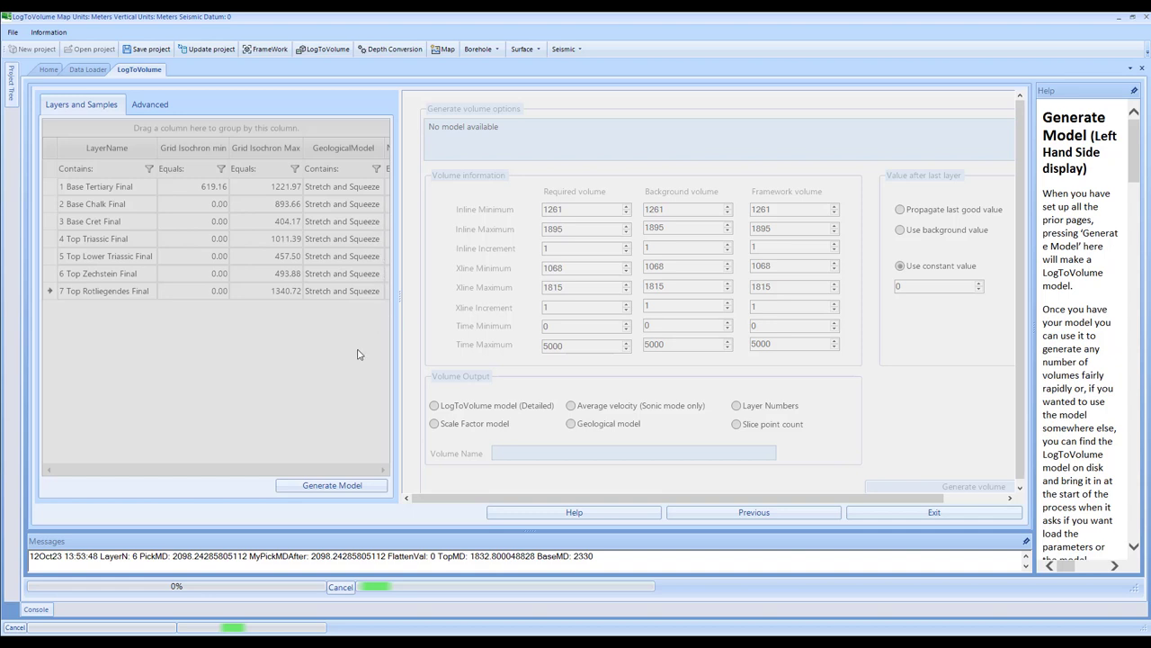
{"action": "left_click", "coordinate": [310, 486]}
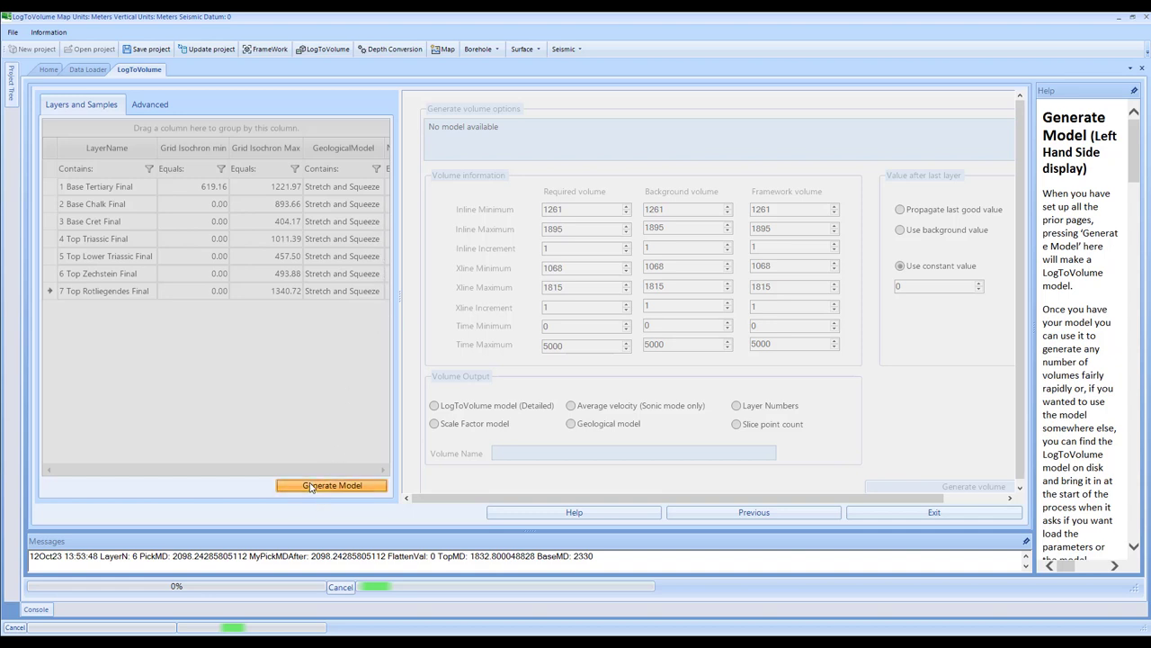
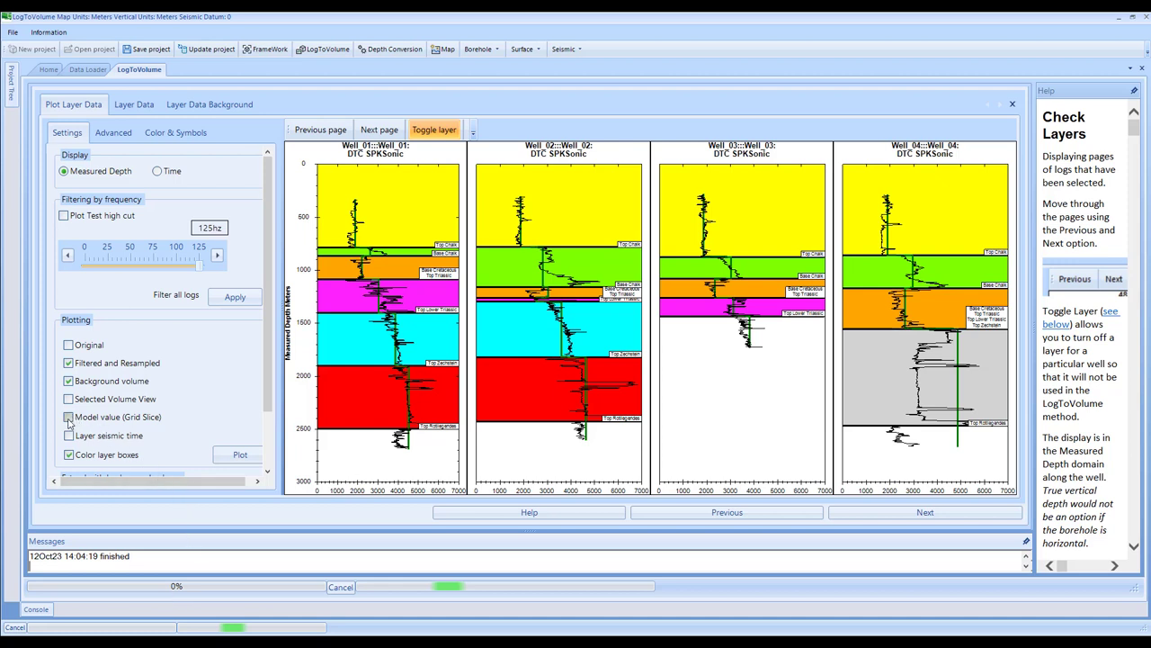
- Plot the model value (grid slice) on the well displays and compare it with the logs of Well_01 to Well_04
{"action": "left_click", "coordinate": [69, 418]}
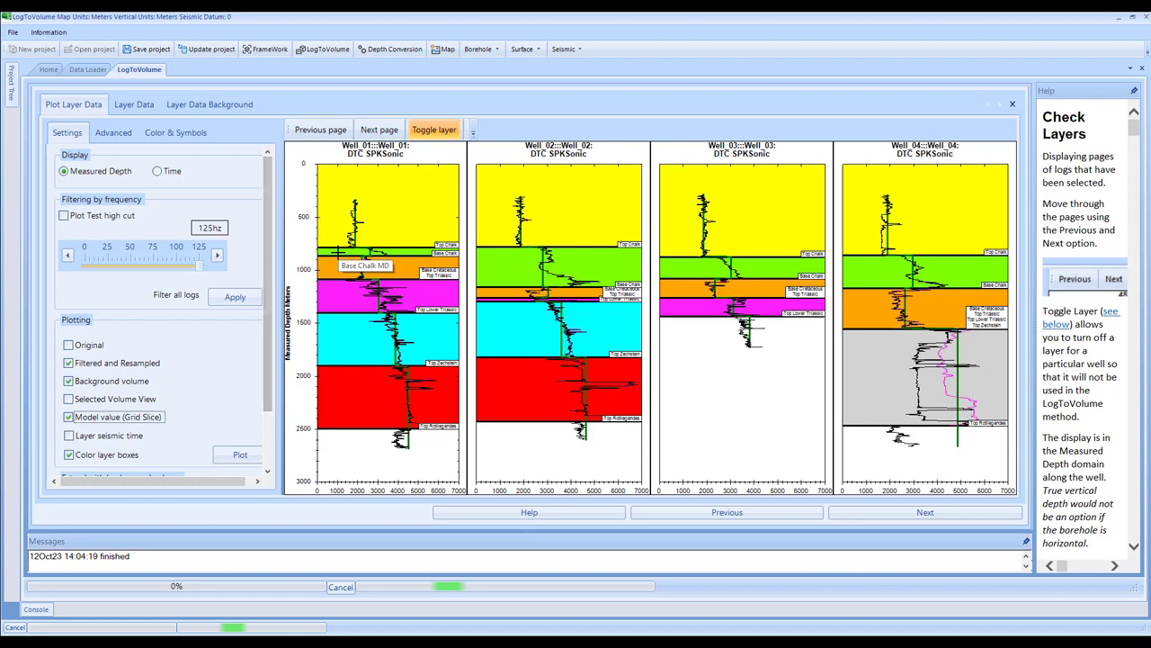
{"action": "scroll", "coordinate": [338, 256], "scroll_direction": "up", "scroll_amount": 3}
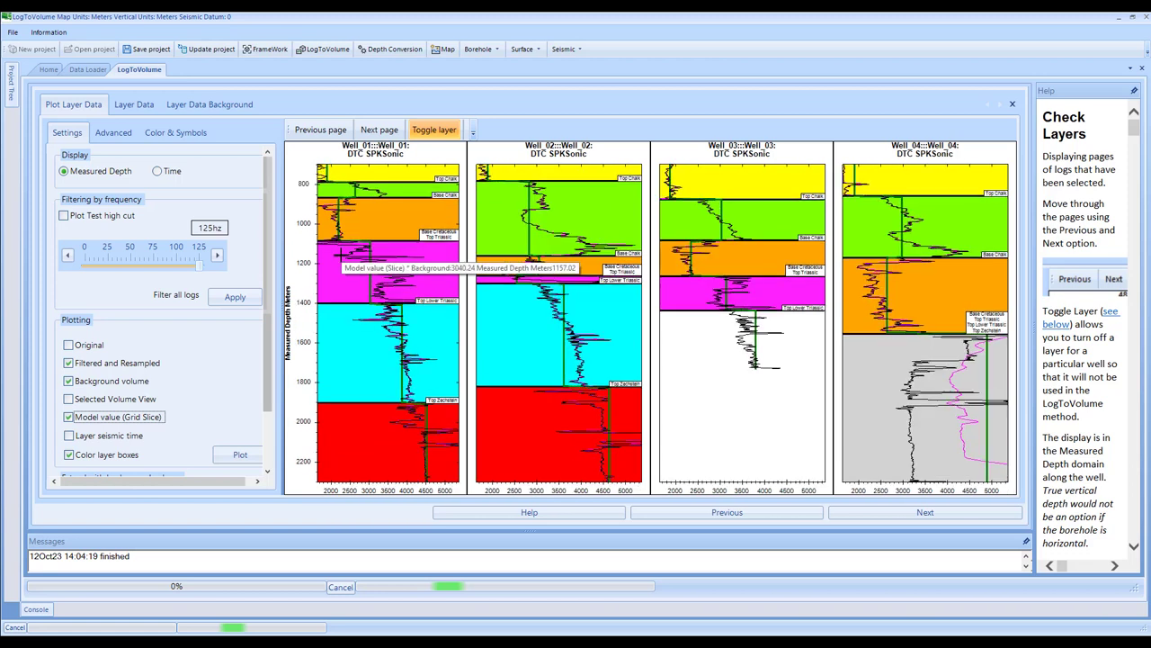
{"action": "scroll", "coordinate": [340, 262], "scroll_direction": "up", "scroll_amount": 3}
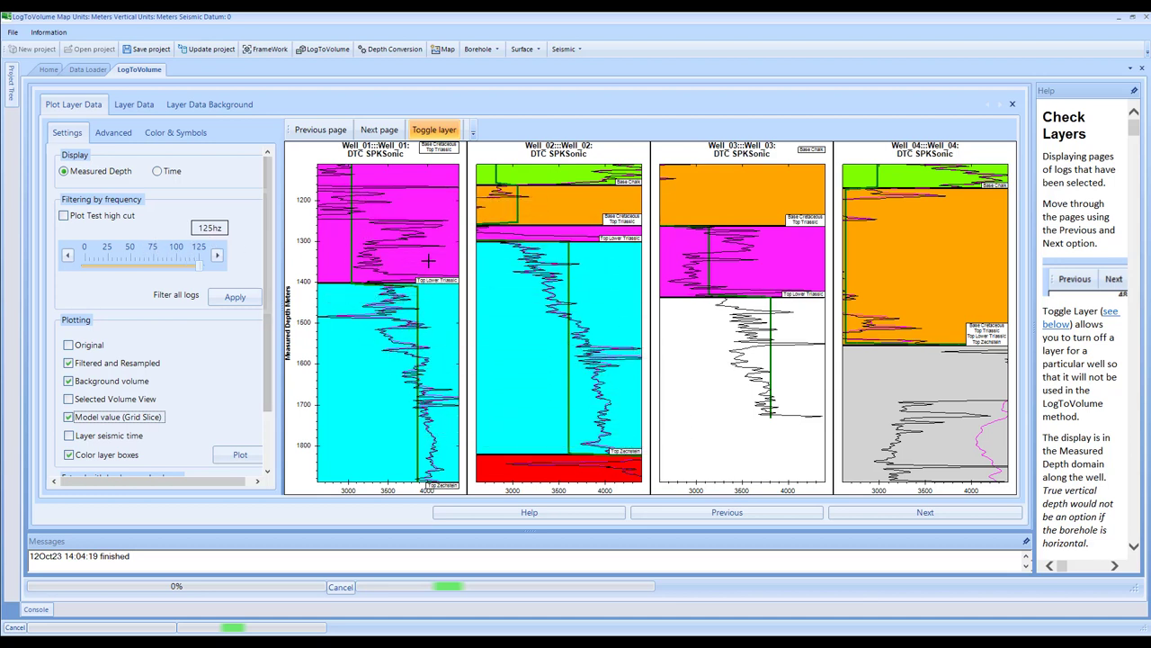
{"action": "scroll", "coordinate": [421, 276], "scroll_direction": "down", "scroll_amount": 3}
{"action": "scroll", "coordinate": [393, 314], "scroll_direction": "down", "scroll_amount": 3}
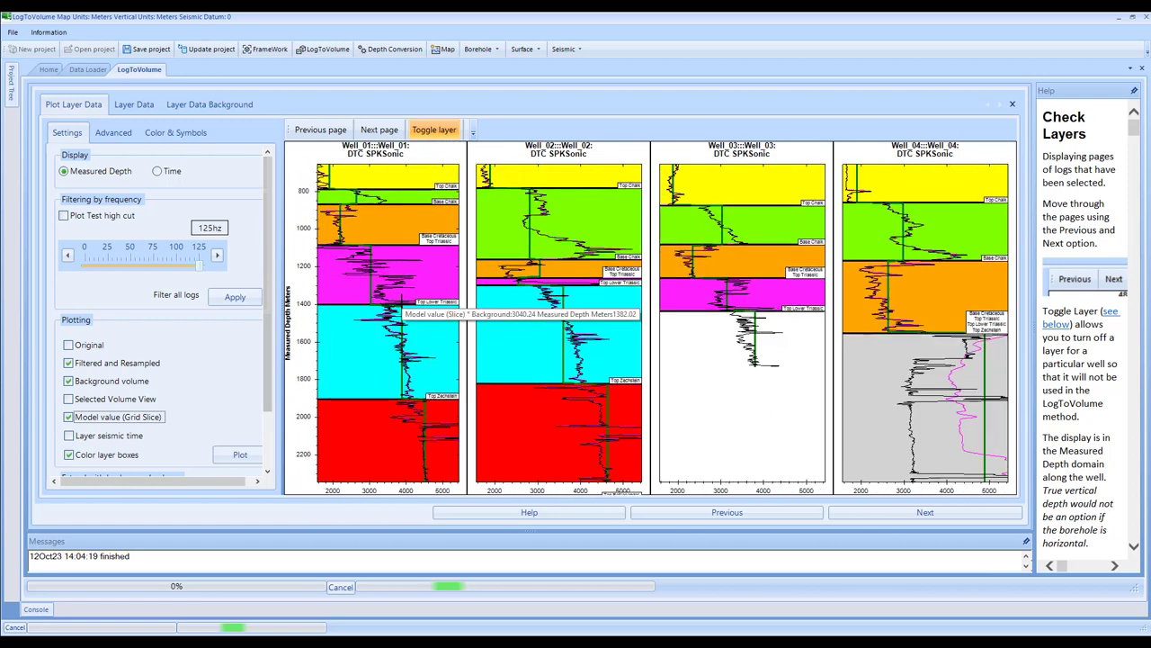
{"action": "scroll", "coordinate": [393, 315], "scroll_direction": "down", "scroll_amount": 1}
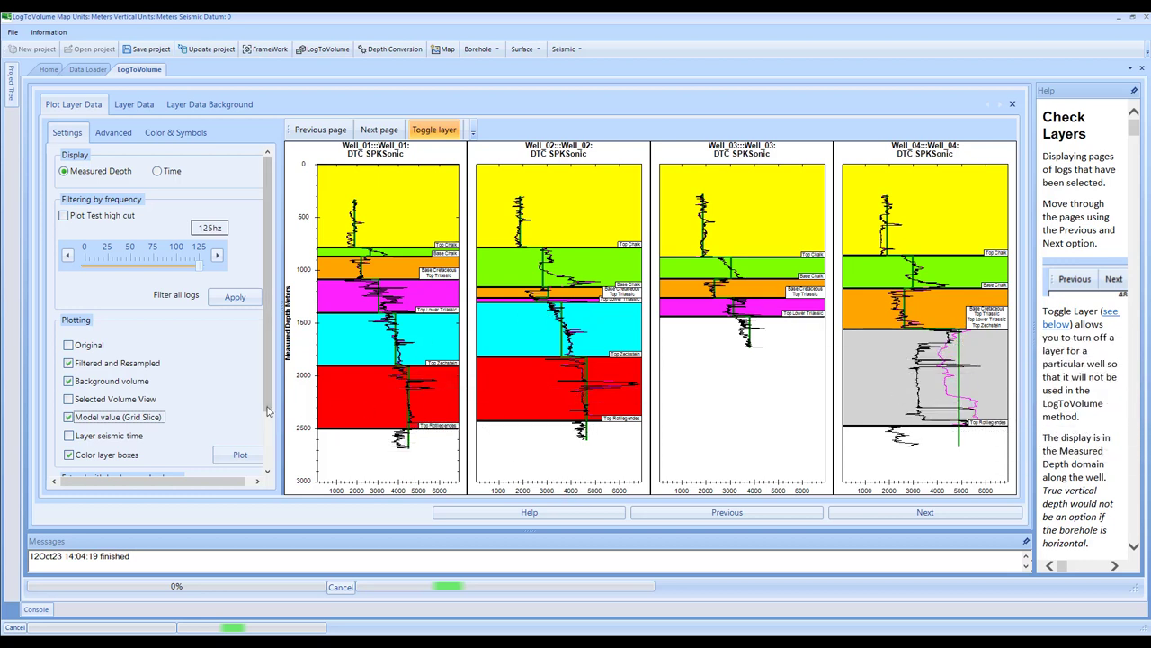
- Generate the detailed LogToVolume model volume under the name LTV Detail IV 12Oct23 #1
{"action": "left_click", "coordinate": [925, 512]}
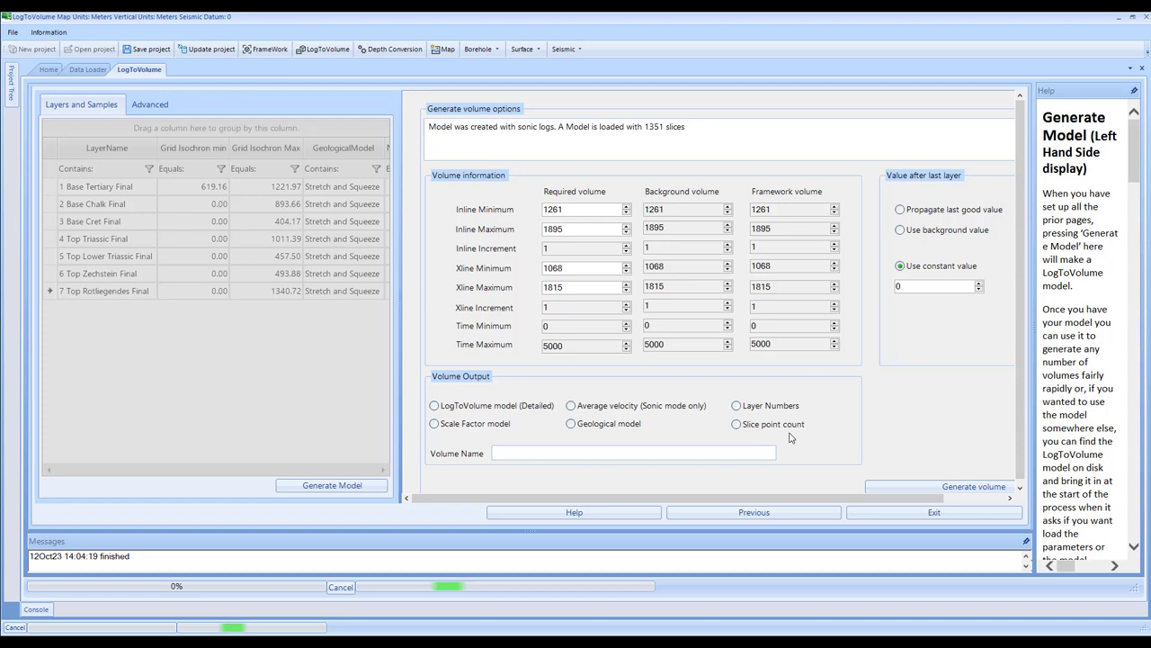
{"action": "left_click", "coordinate": [435, 406]}
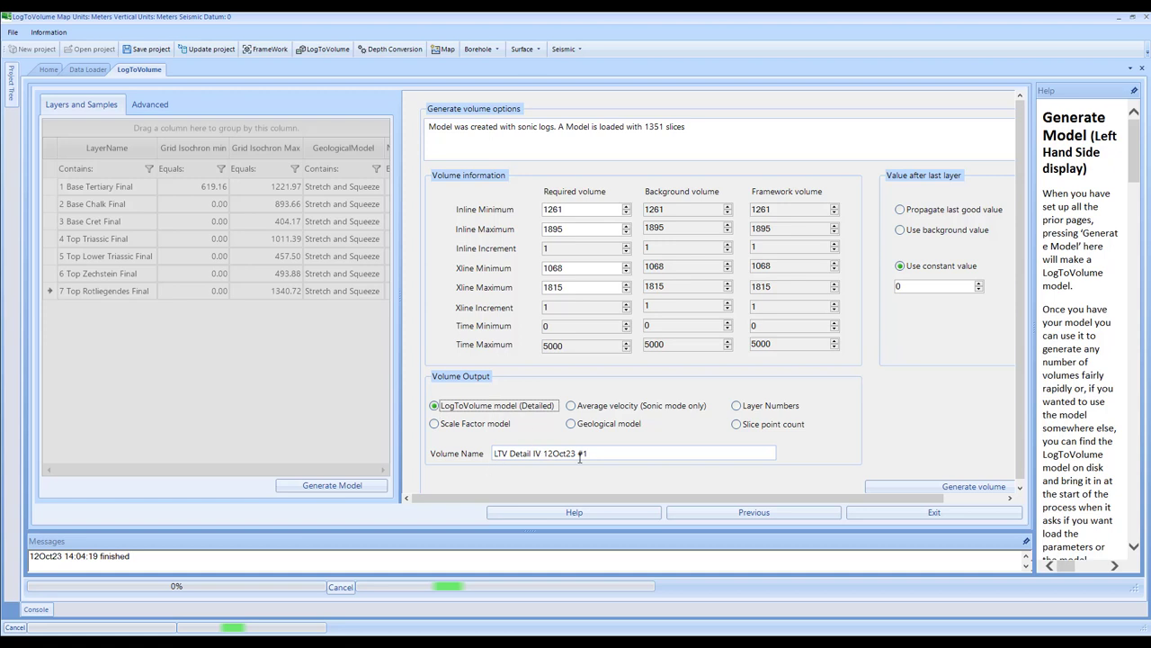
{"action": "left_click", "coordinate": [535, 452]}
{"action": "left_click", "coordinate": [664, 453]}
{"action": "scroll", "coordinate": [920, 436], "scroll_direction": "down", "scroll_amount": 1}
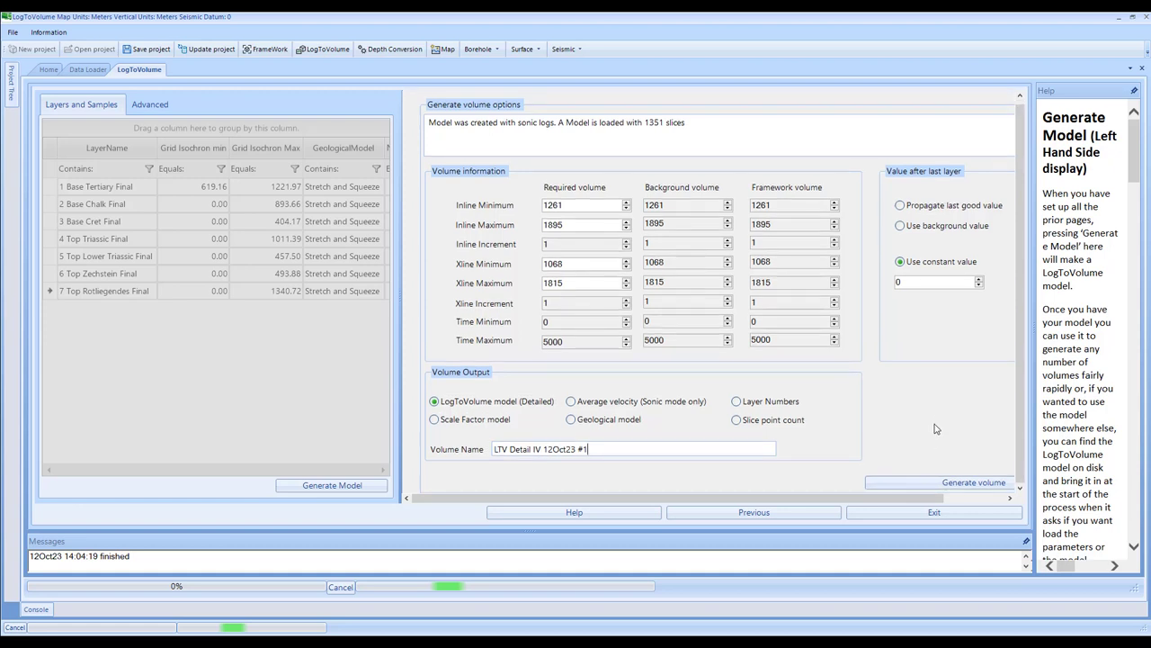
{"action": "left_click", "coordinate": [942, 484]}
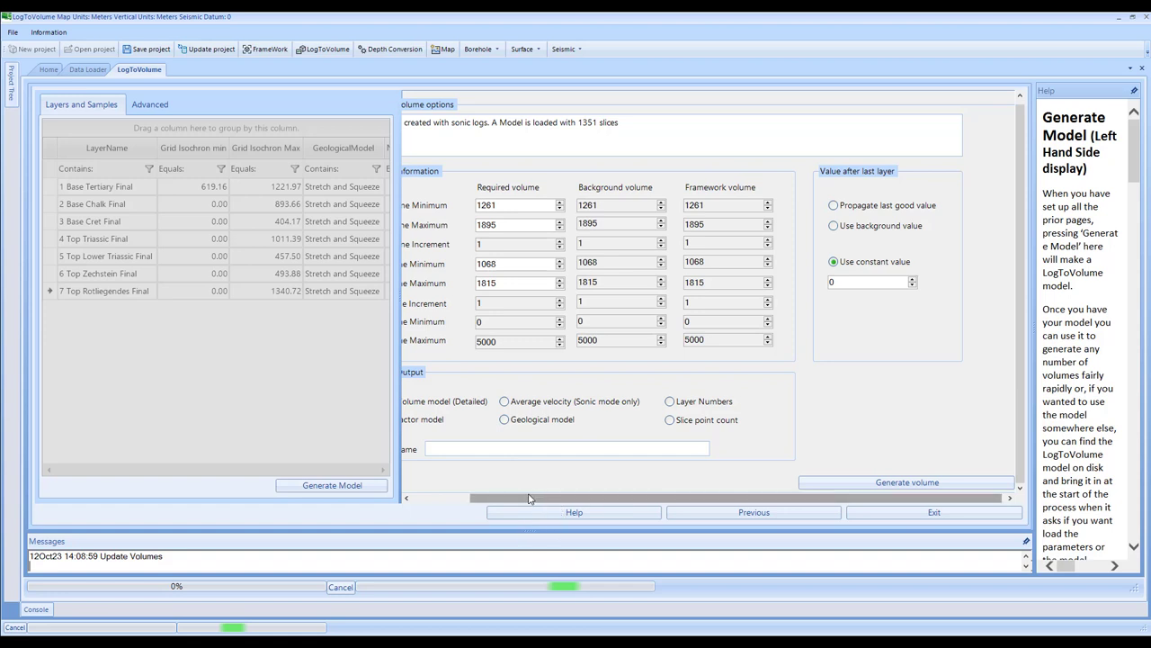
- Exit LogToVolume, switch to Kingdom and accept the closing of displays containing modified SEG Y data
{"action": "left_click_drag", "start_coordinate": [537, 499], "coordinate": [479, 500]}
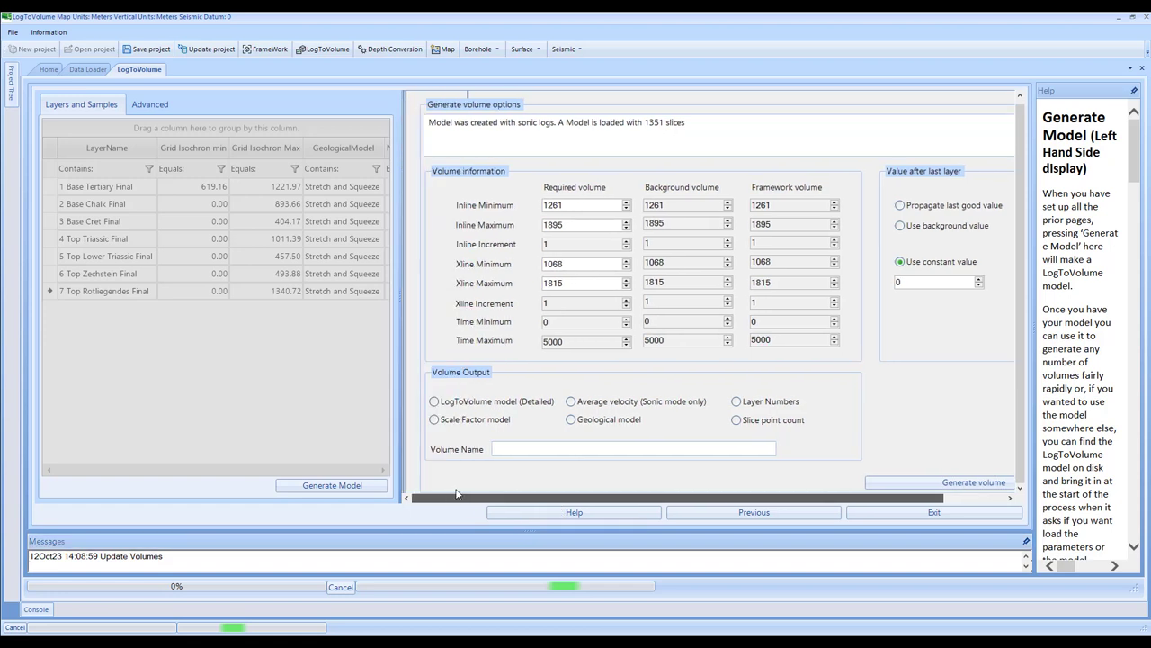
{"action": "left_click", "coordinate": [930, 512]}
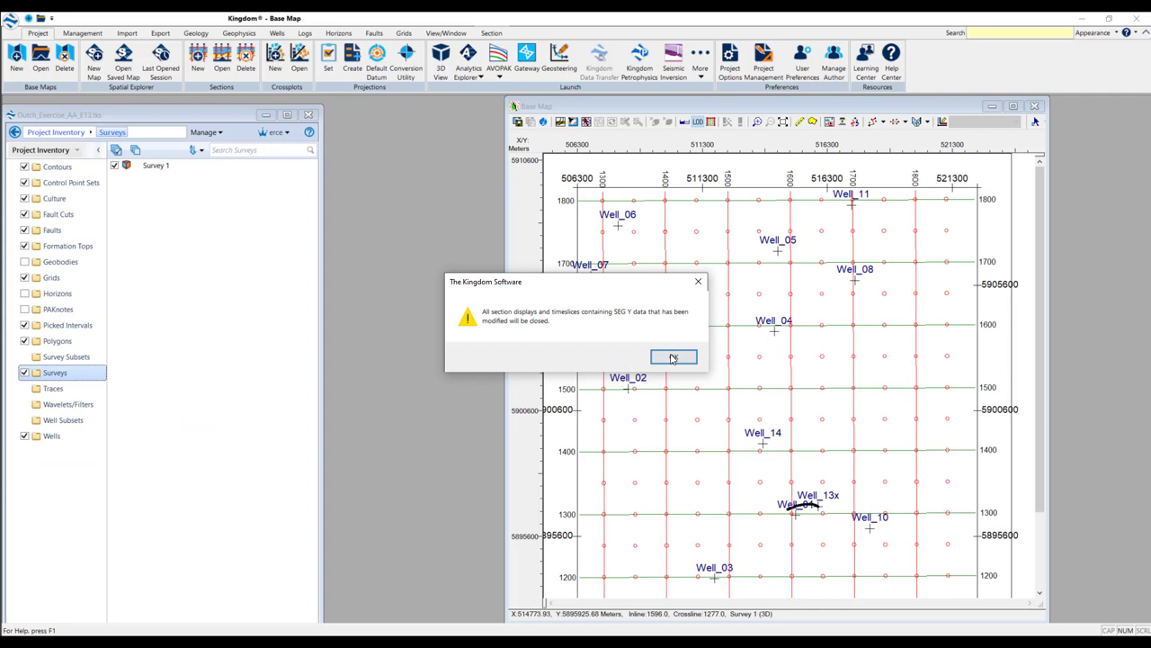
{"action": "left_click", "coordinate": [674, 356]}
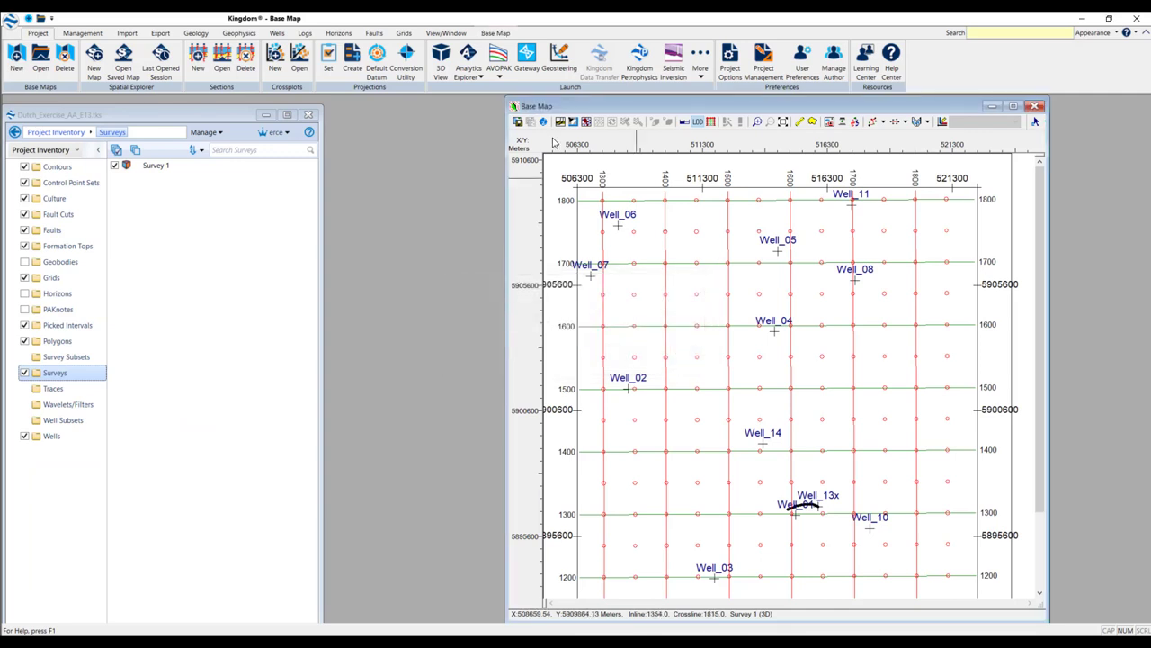
- Refresh the surveys in the project inventory
{"action": "left_click", "coordinate": [49, 376]}
{"action": "right_click", "coordinate": [49, 376]}
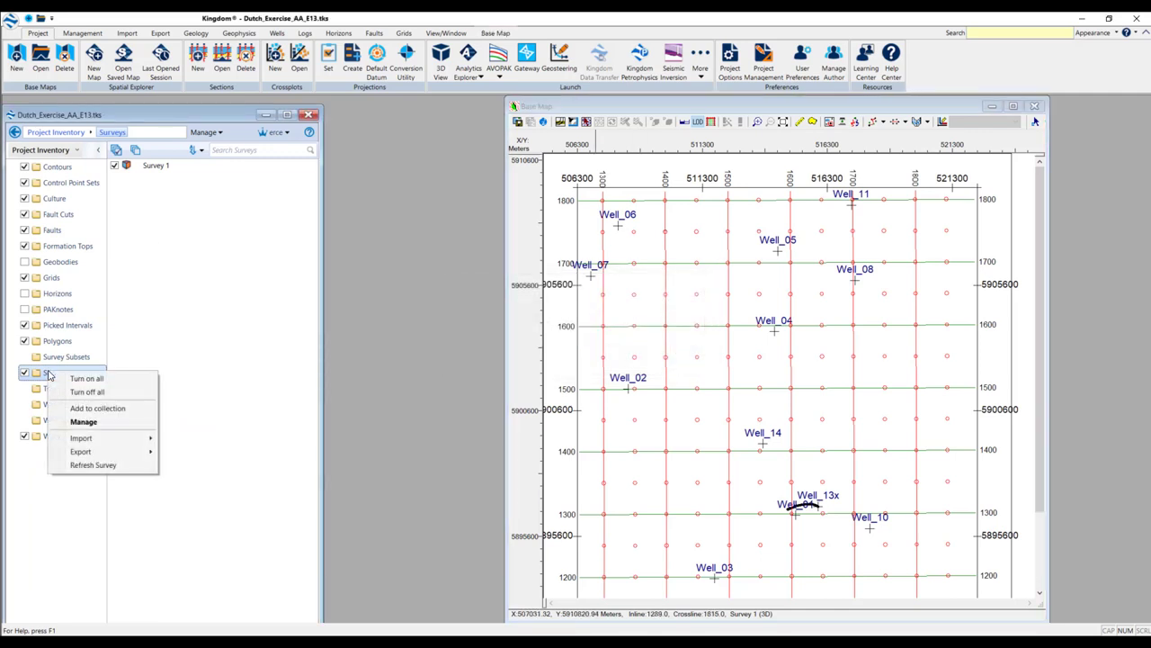
{"action": "left_click", "coordinate": [88, 468]}
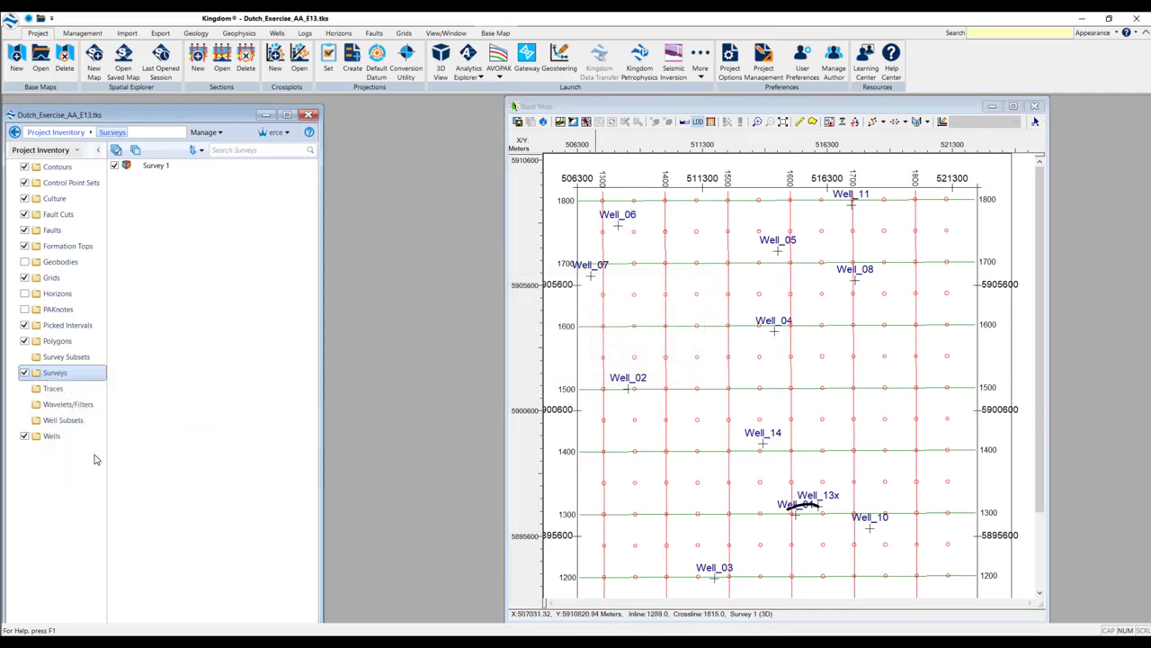
- Display inline 1800 from the base map and show the LTV Detail IV 12Oct23 #1 volume on the section
{"action": "left_click", "coordinate": [916, 281]}
{"action": "right_click", "coordinate": [915, 281]}
{"action": "left_click", "coordinate": [965, 308]}
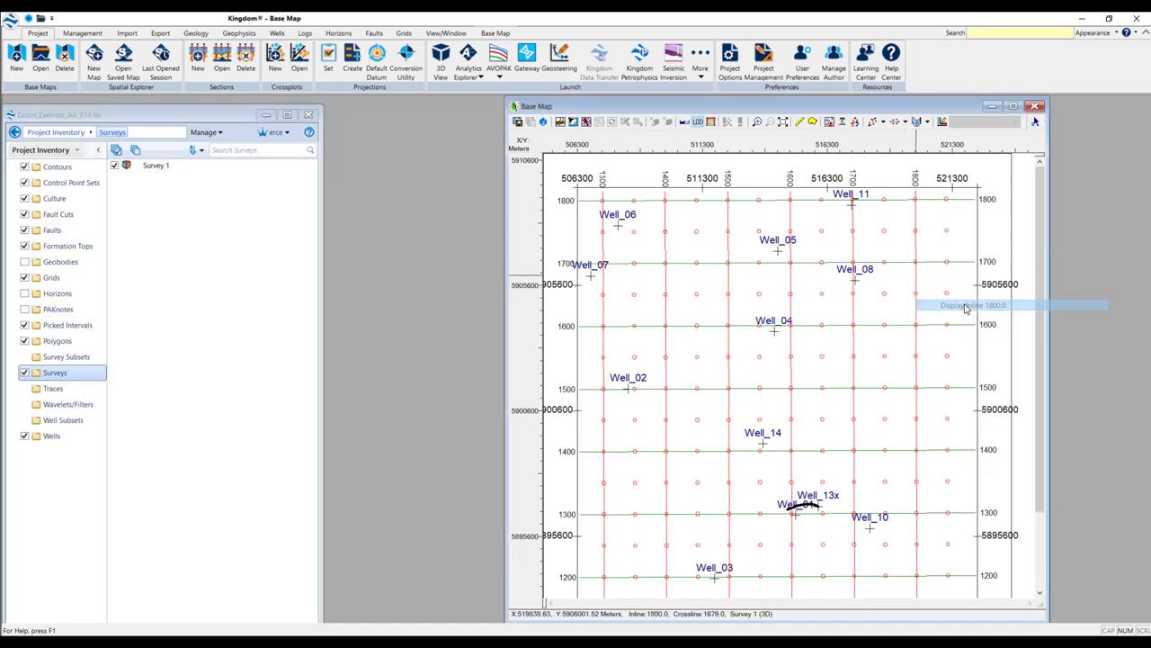
{"action": "left_click_drag", "start_coordinate": [755, 197], "coordinate": [731, 102]}
{"action": "left_click", "coordinate": [889, 117]}
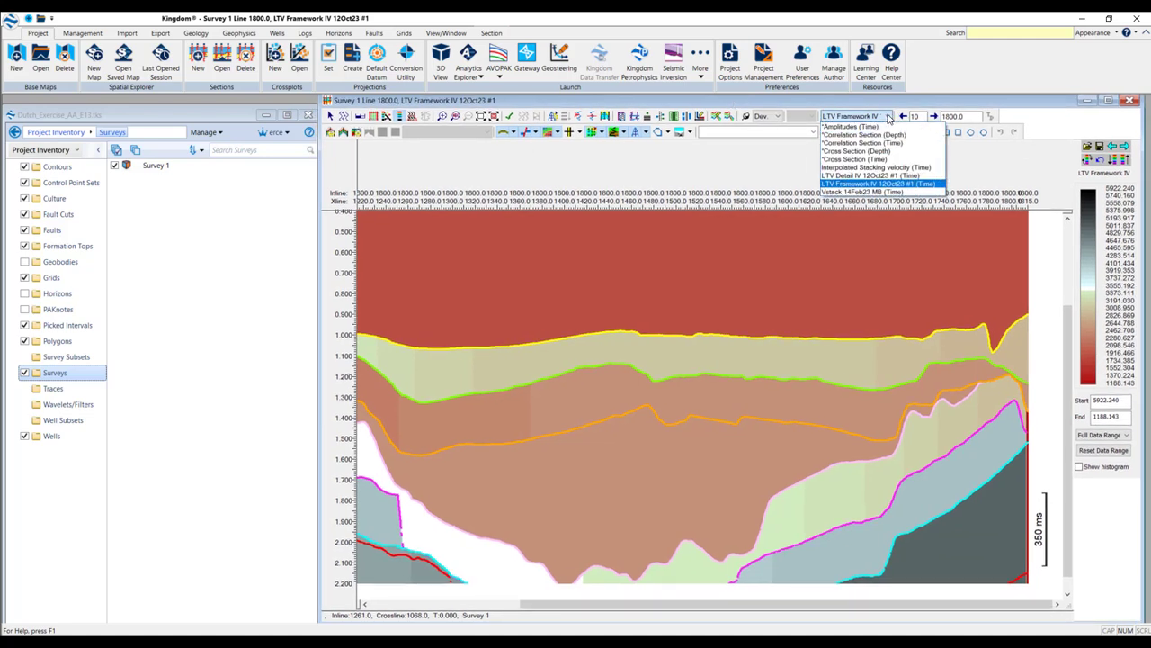
{"action": "left_click", "coordinate": [857, 176]}
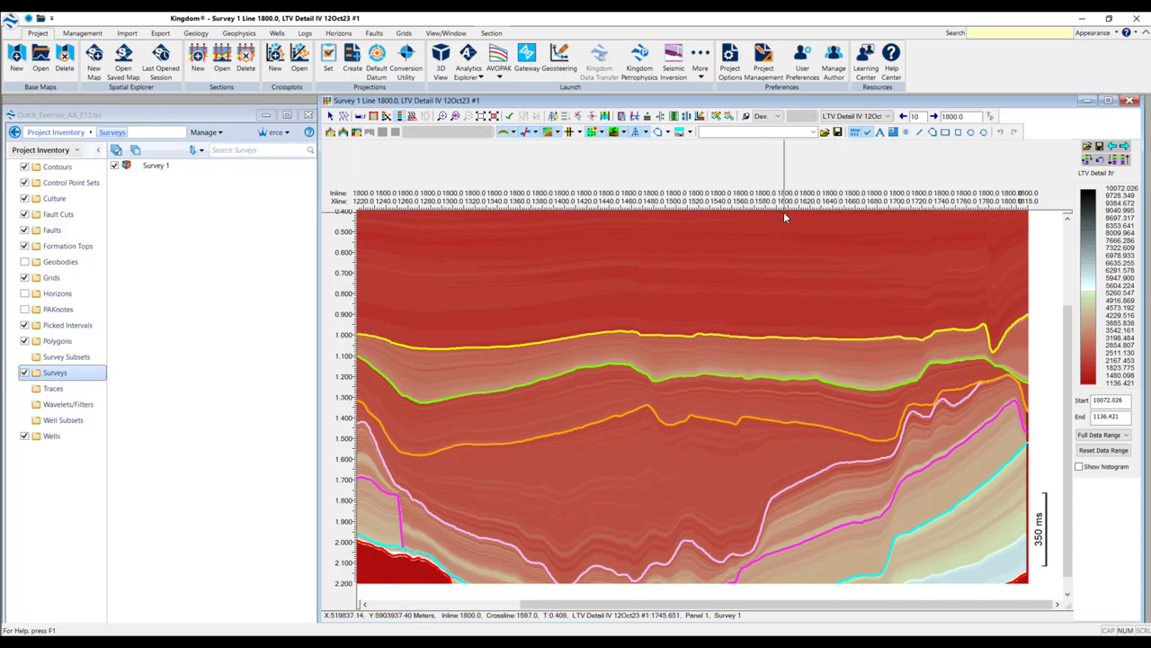
{"action": "scroll", "coordinate": [784, 216], "scroll_direction": "down", "scroll_amount": 1}
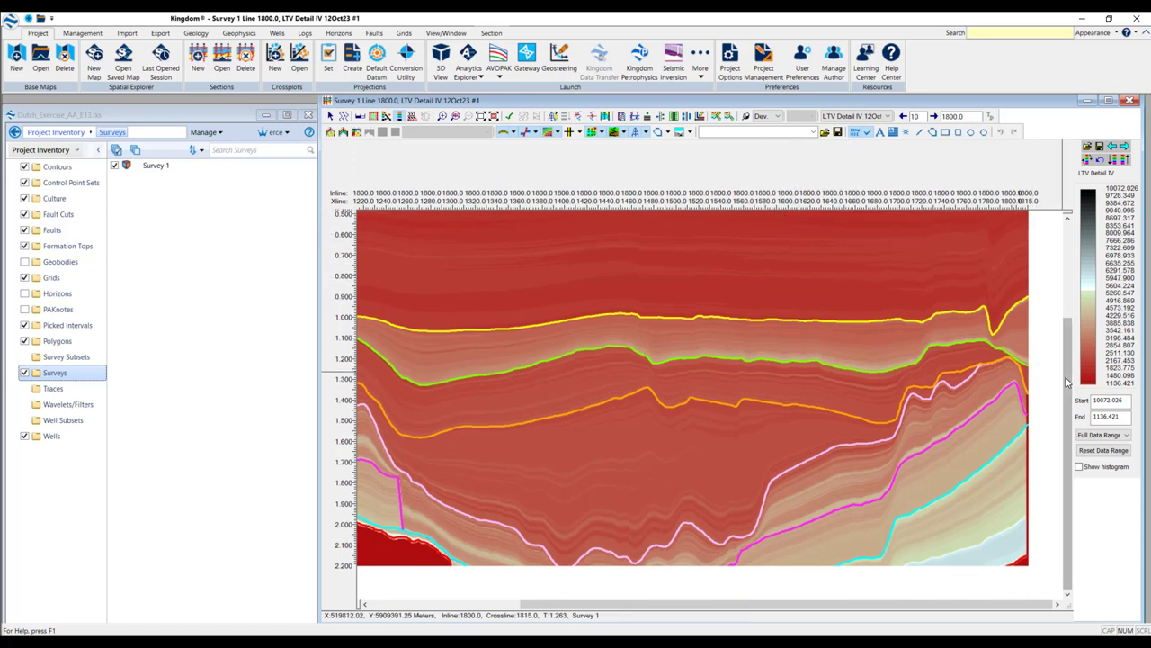
{"action": "scroll", "coordinate": [846, 409], "scroll_direction": "up", "scroll_amount": 5}
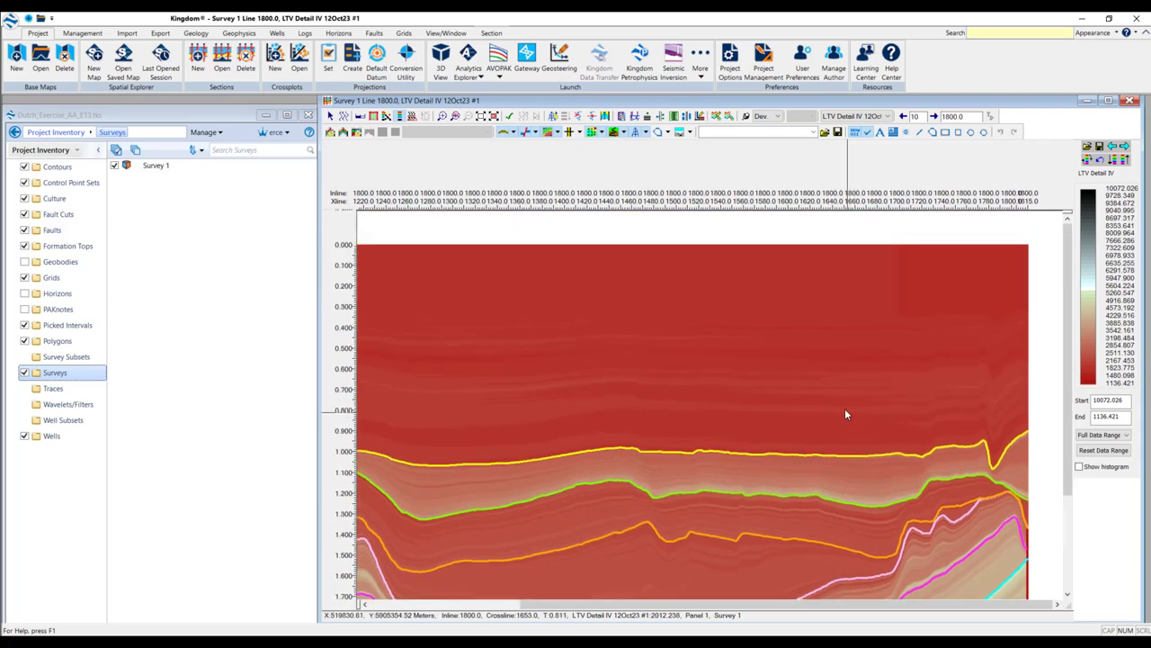
{"action": "scroll", "coordinate": [849, 392], "scroll_direction": "down", "scroll_amount": 5}
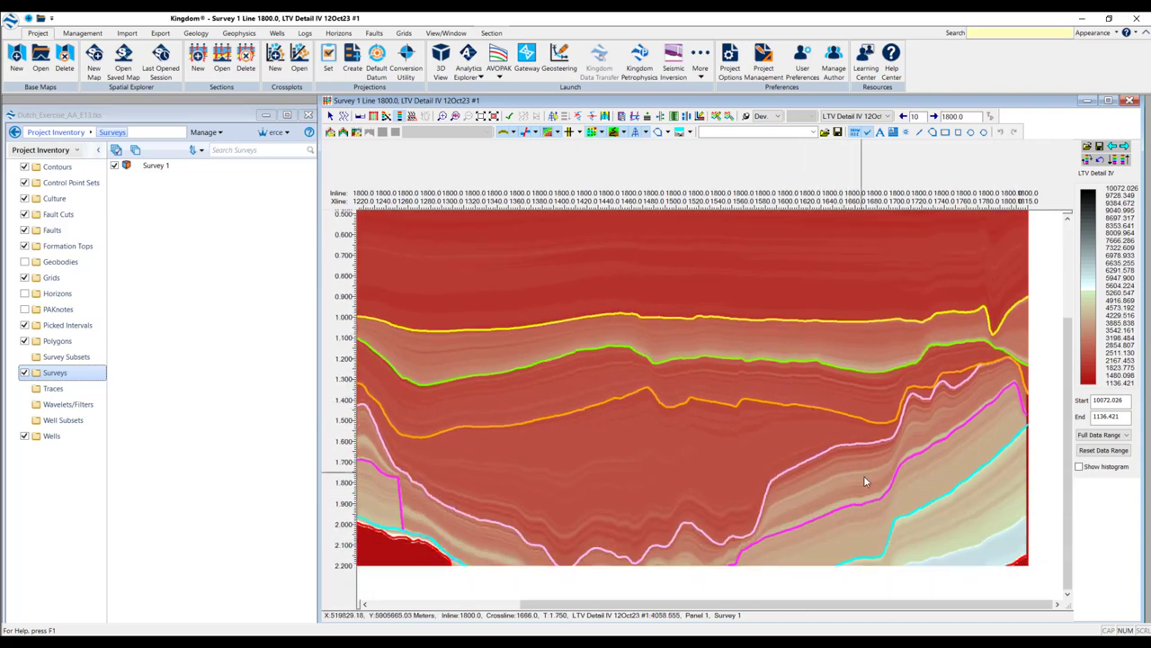
{"action": "scroll", "coordinate": [858, 461], "scroll_direction": "up", "scroll_amount": 5}
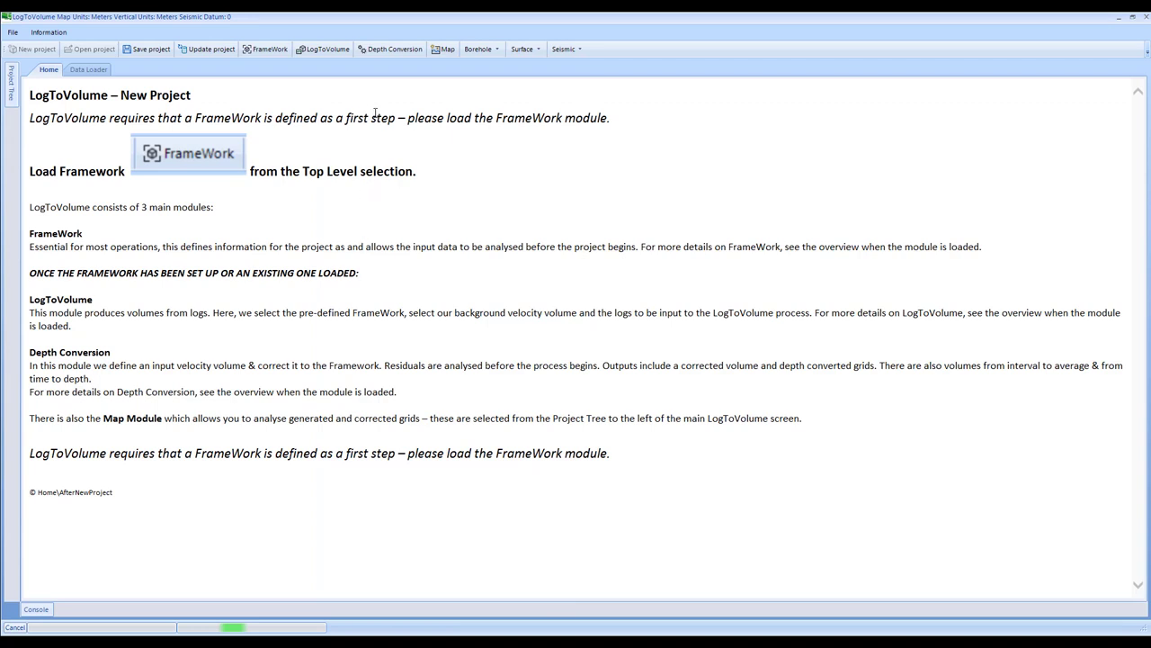
- Start the Depth Conversion module in LogToVolume with a new depth conversion model named DC_01
{"action": "left_click", "coordinate": [376, 52]}
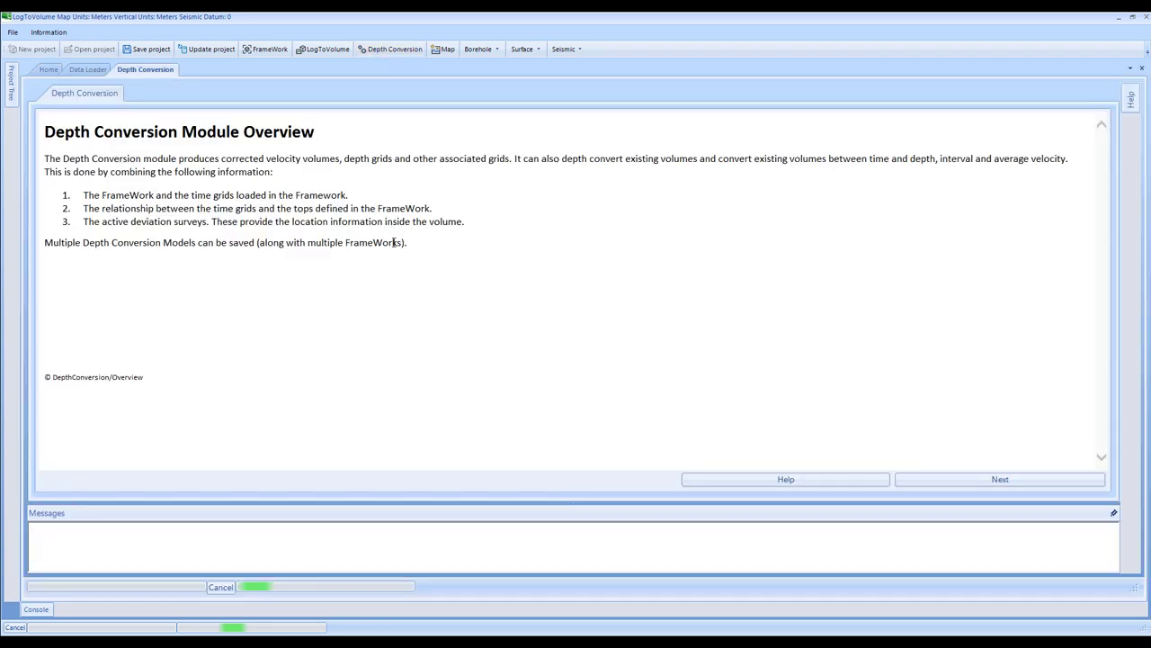
{"action": "left_click", "coordinate": [999, 482]}
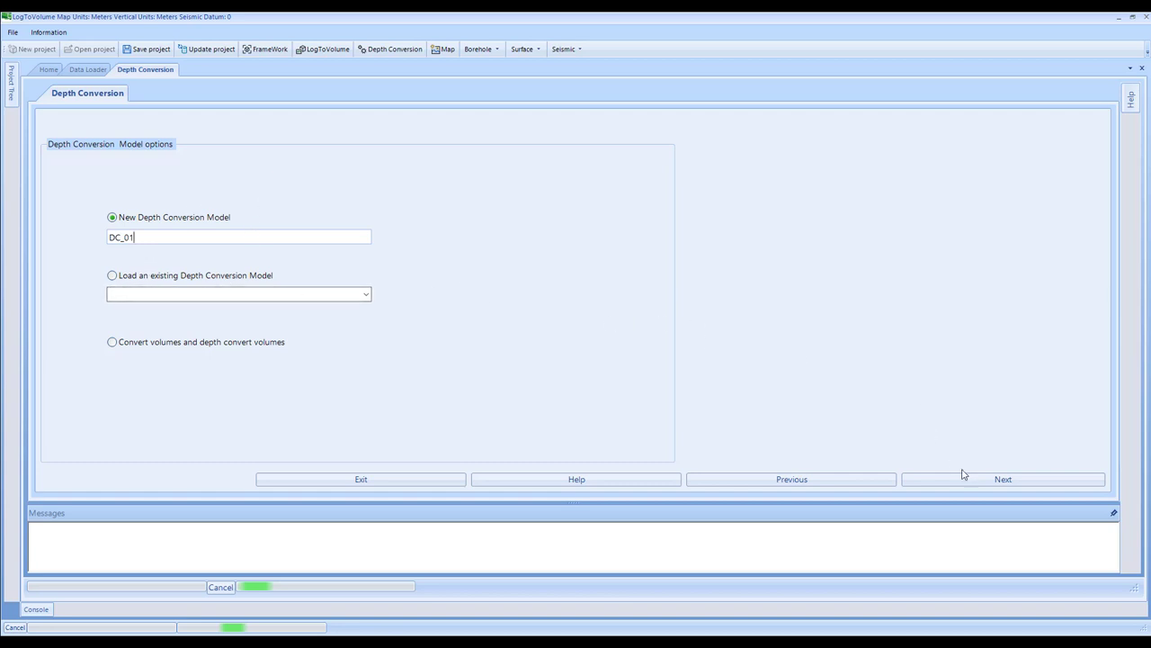
{"action": "left_click", "coordinate": [997, 478]}
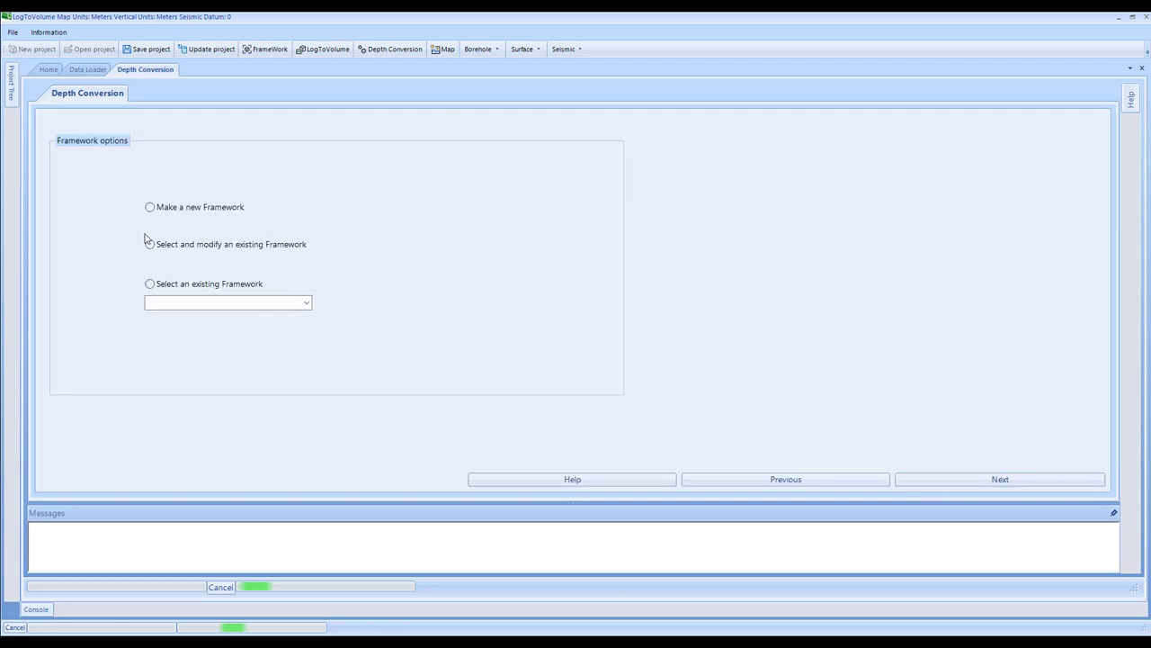
- Select the existing framework for the depth conversion model and proceed to the velocity volume selection
{"action": "left_click", "coordinate": [194, 286]}
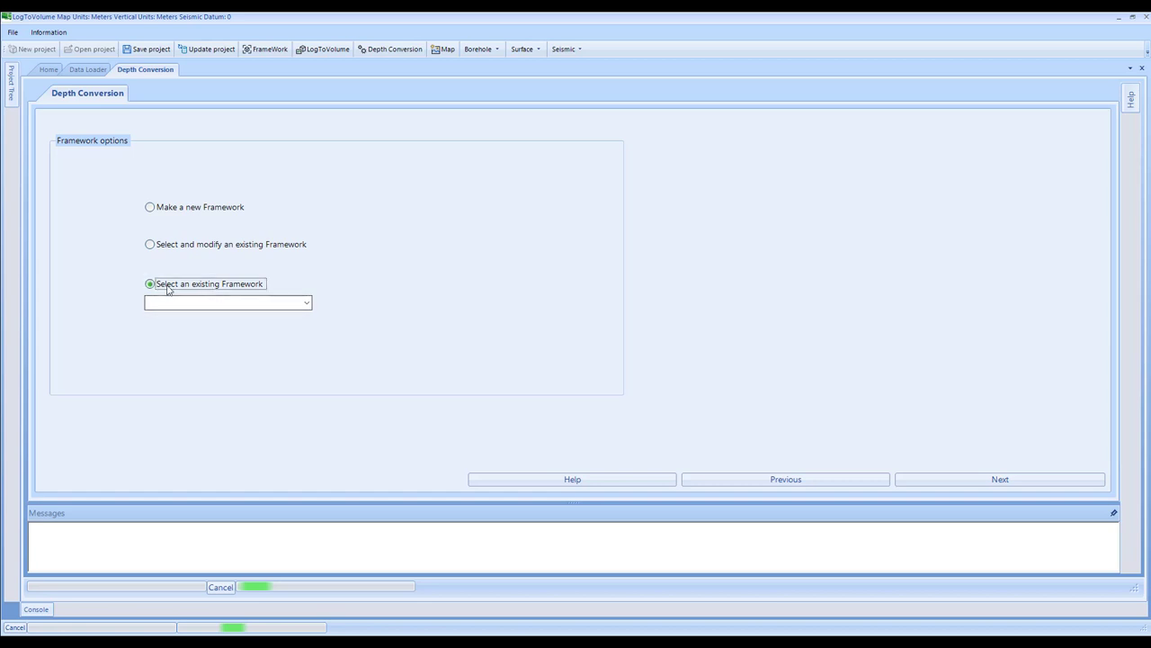
{"action": "left_click", "coordinate": [306, 304]}
{"action": "left_click", "coordinate": [225, 316]}
{"action": "left_click", "coordinate": [980, 484]}
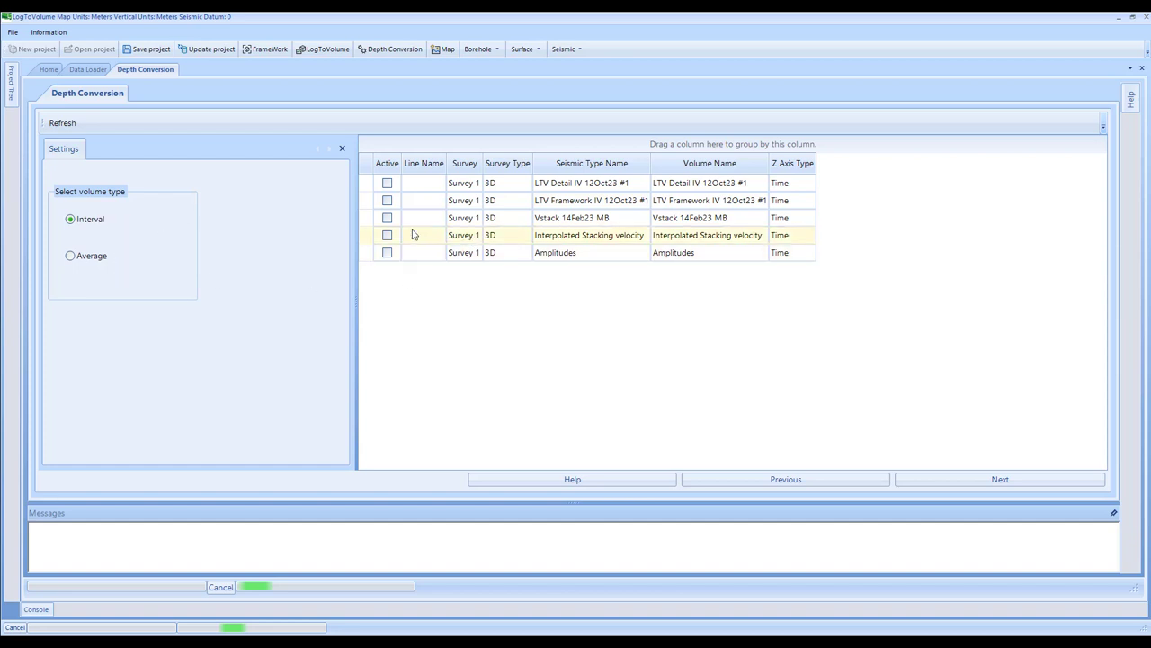
- Choose LTV Detail IV 12Oct23 #1 as the input volume with volume type Interval and proceed to the depth error stage
{"action": "left_click", "coordinate": [387, 183]}
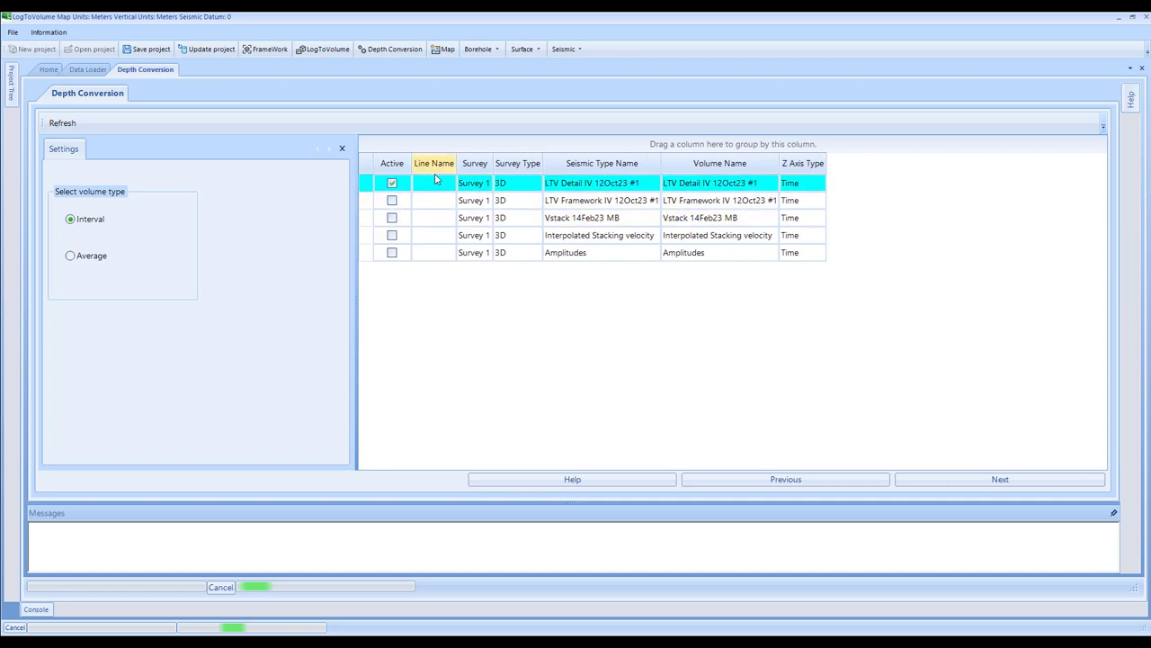
{"action": "left_click", "coordinate": [74, 263]}
{"action": "left_click", "coordinate": [70, 221]}
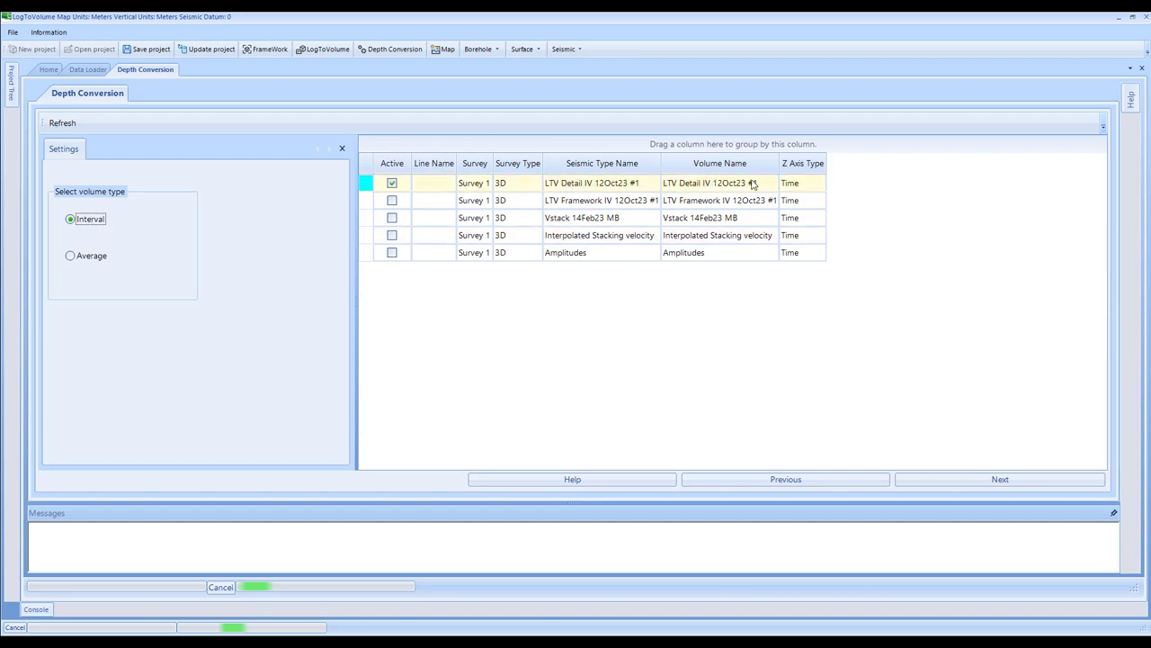
{"action": "left_click", "coordinate": [997, 478]}
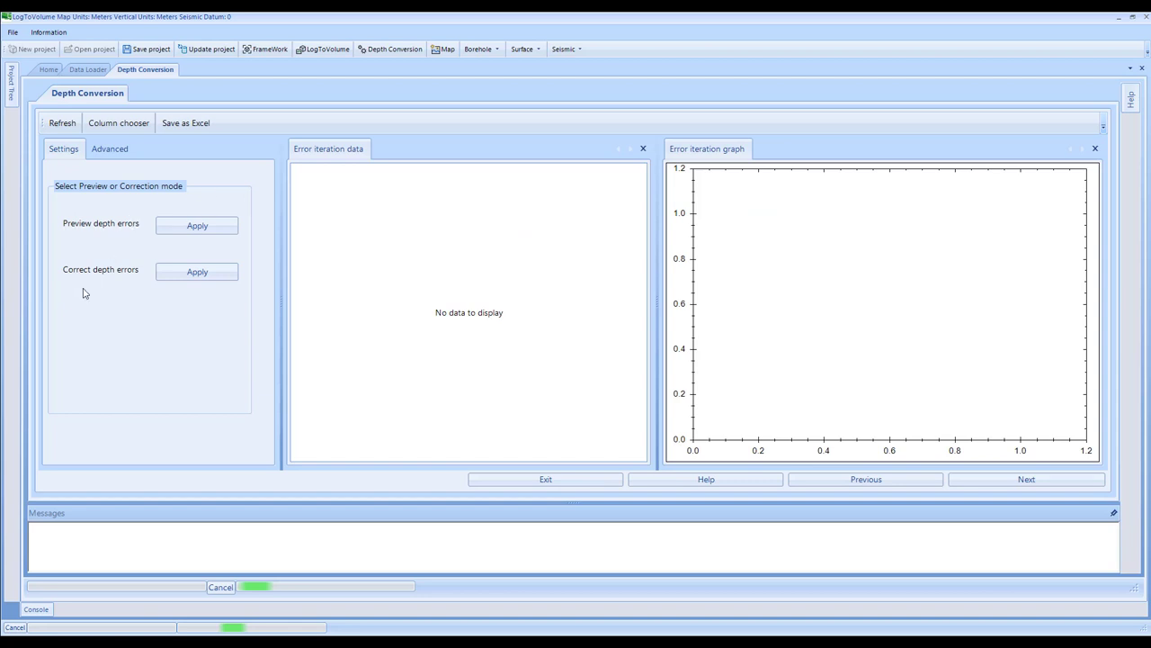
- Run the depth error preview and review the errors of each pass in the error iteration data until it completes
{"action": "left_click", "coordinate": [180, 229]}
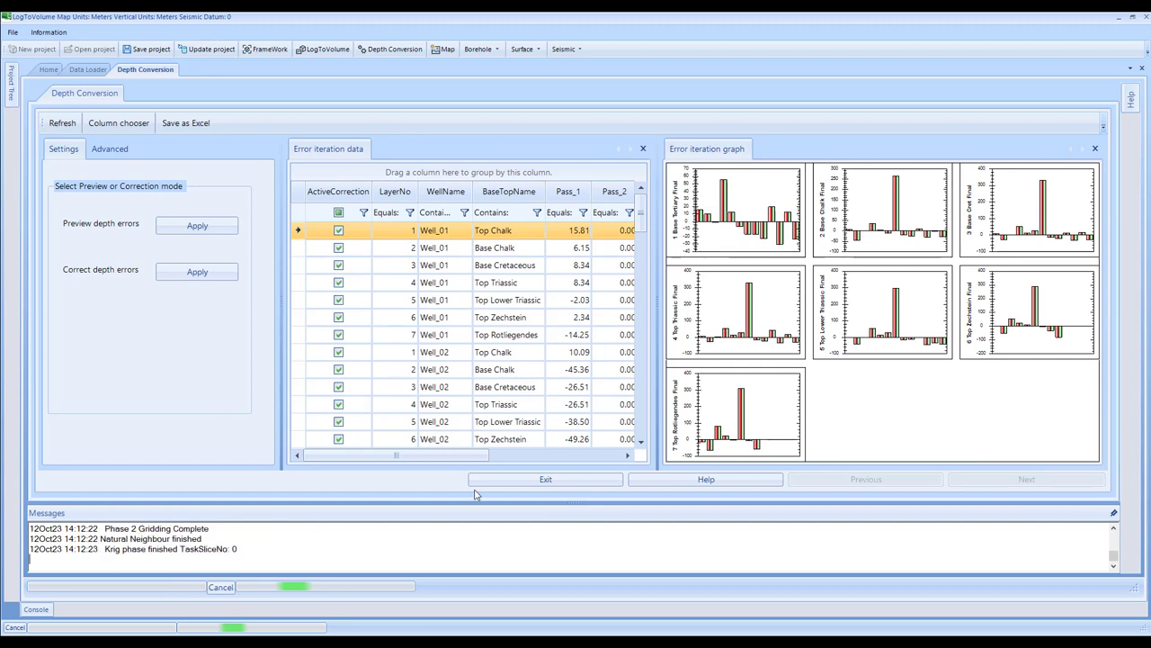
{"action": "left_click_drag", "start_coordinate": [398, 458], "coordinate": [499, 459]}
{"action": "left_click_drag", "start_coordinate": [506, 462], "coordinate": [441, 455]}
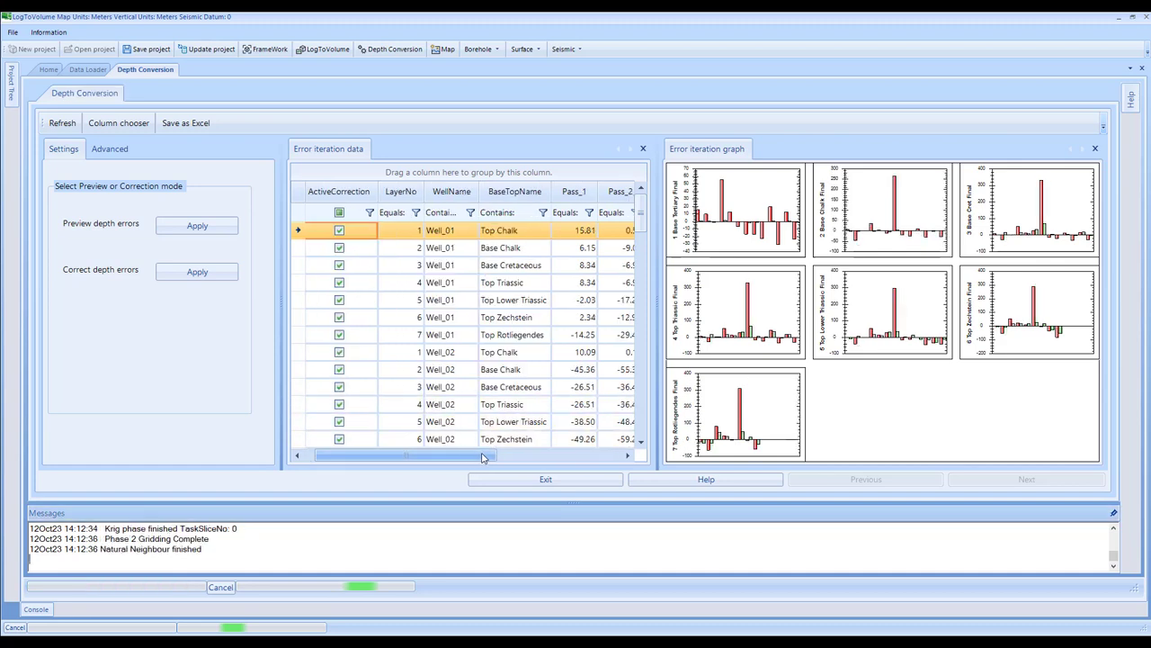
{"action": "left_click_drag", "start_coordinate": [463, 455], "coordinate": [558, 441]}
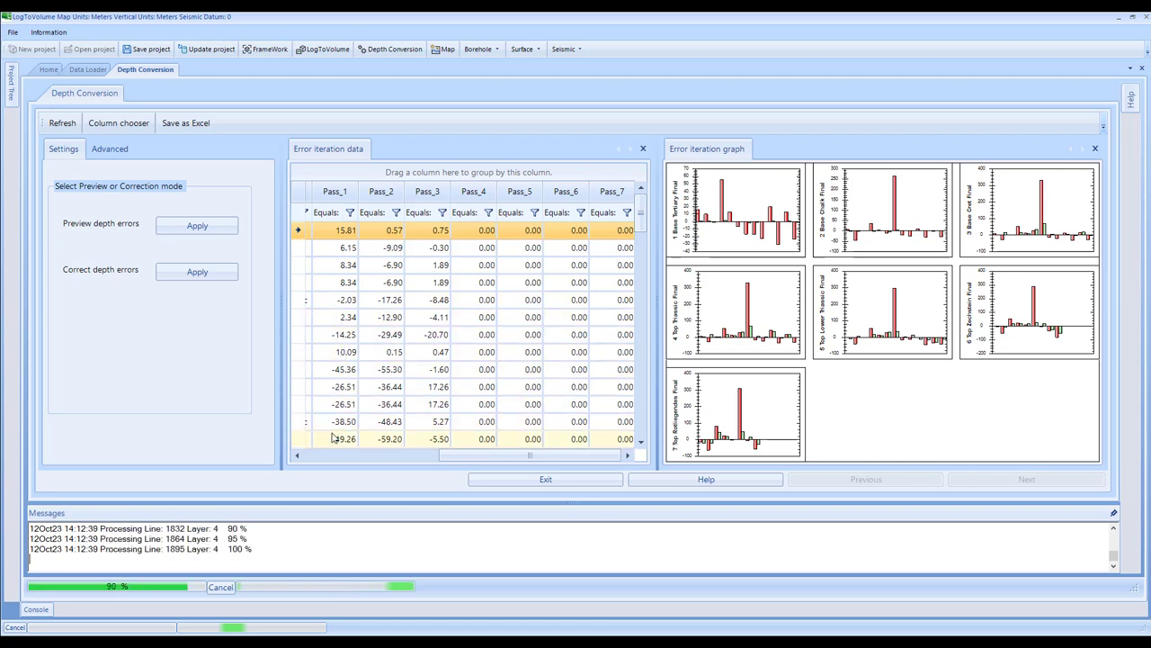
{"action": "left_click_drag", "start_coordinate": [463, 456], "coordinate": [540, 458]}
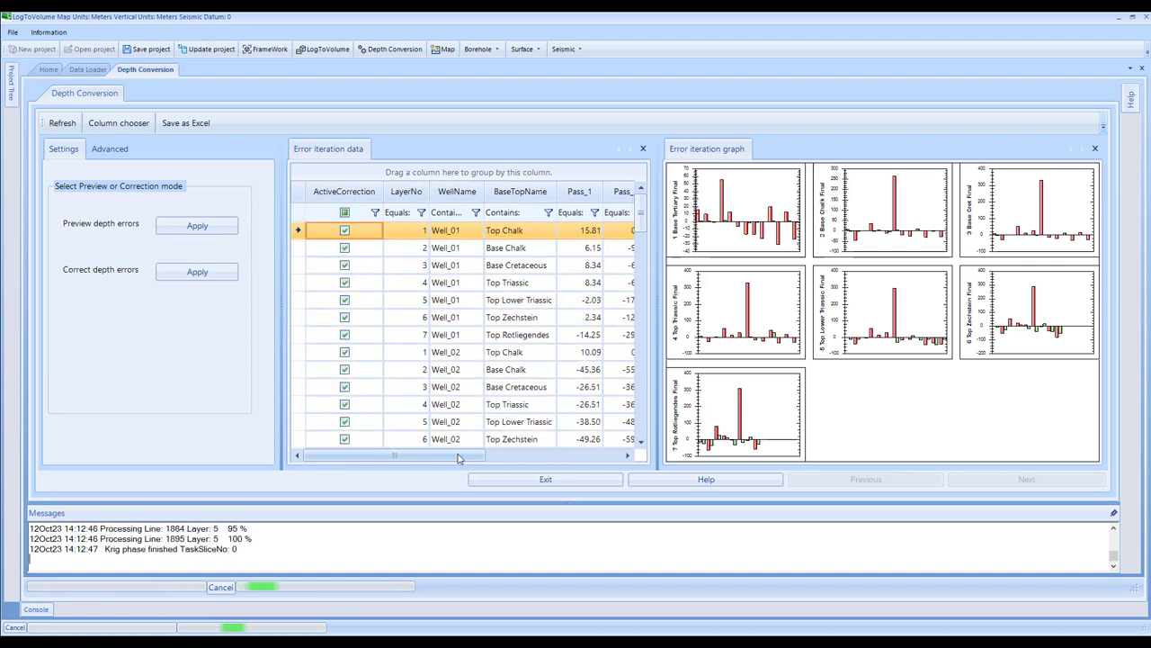
{"action": "scroll", "coordinate": [458, 458], "scroll_direction": "right", "scroll_amount": 5}
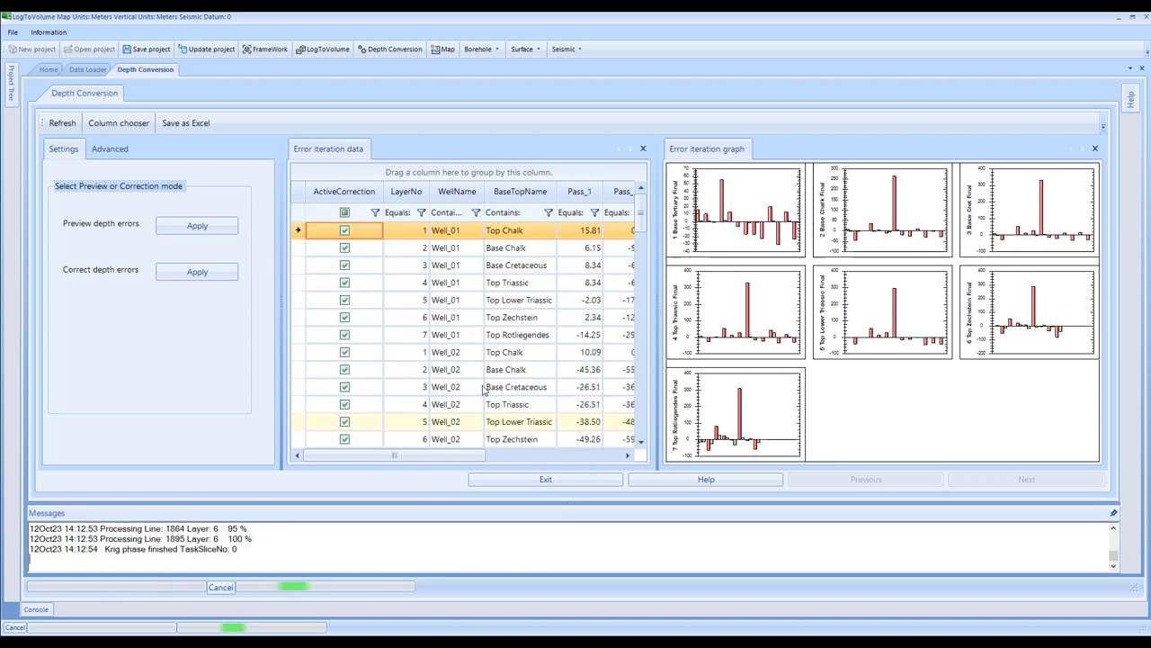
{"action": "left_click_drag", "start_coordinate": [462, 456], "coordinate": [602, 459]}
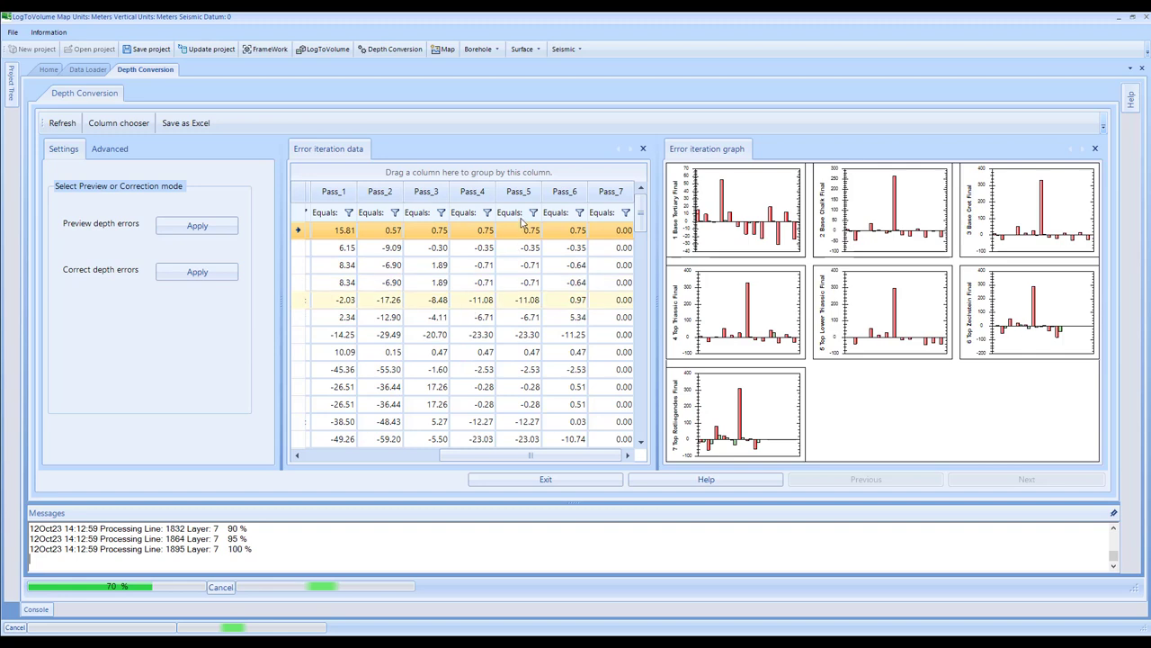
{"action": "left_click_drag", "start_coordinate": [475, 461], "coordinate": [591, 462]}
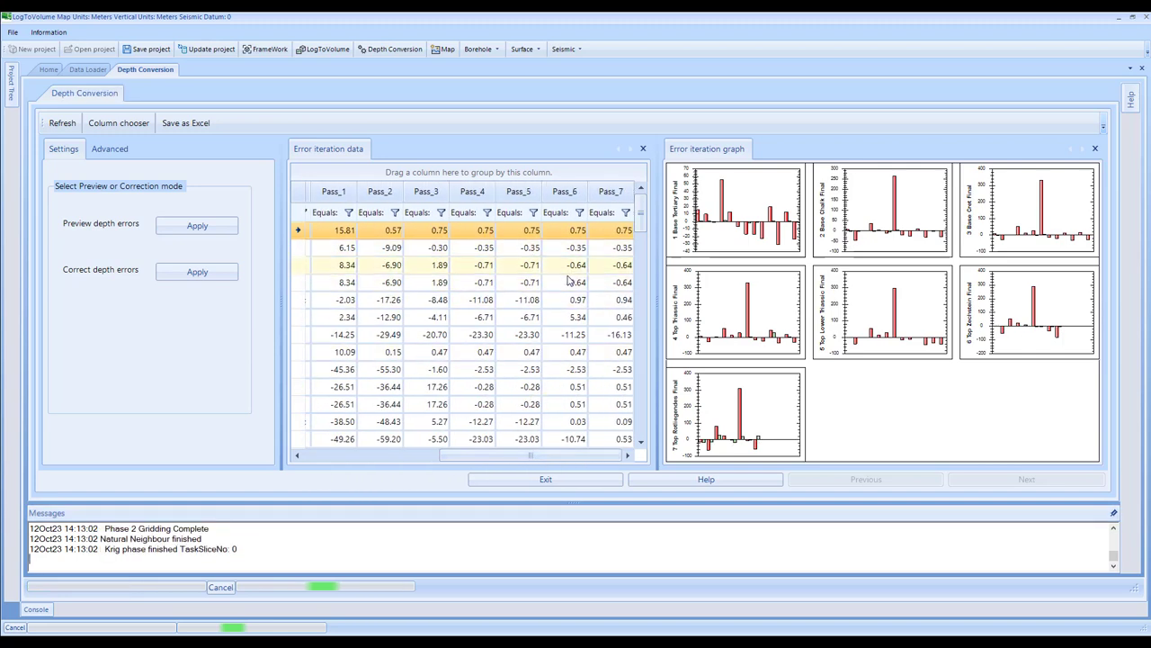
{"action": "scroll", "coordinate": [566, 283], "scroll_direction": "down", "scroll_amount": 2}
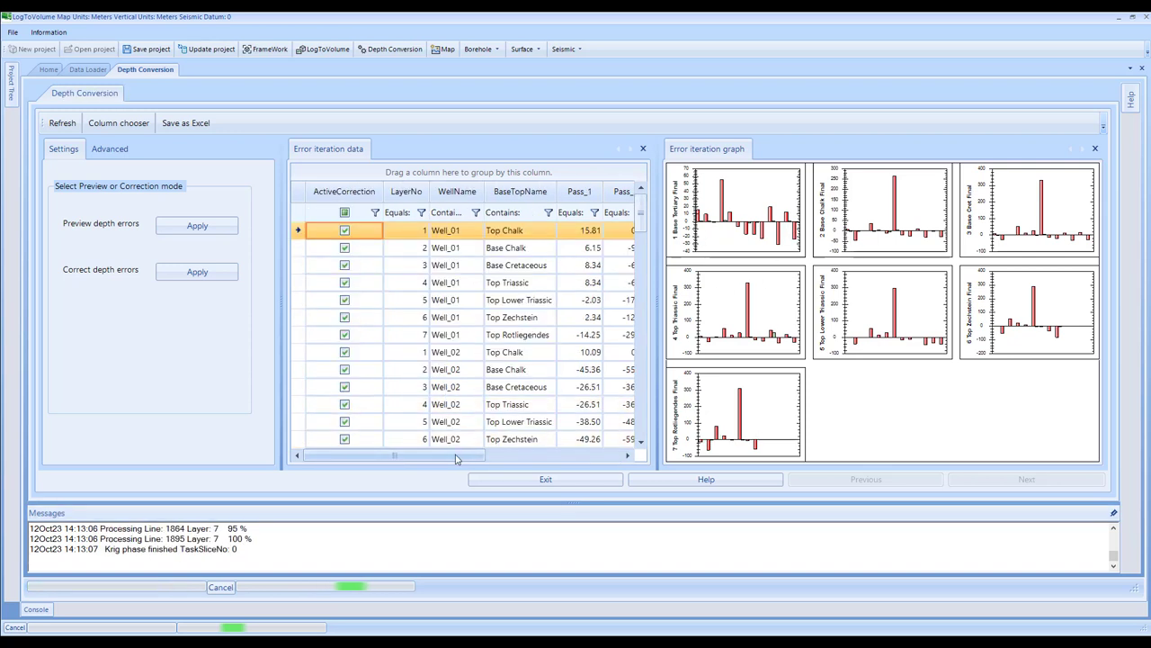
{"action": "left_click_drag", "start_coordinate": [462, 457], "coordinate": [612, 457]}
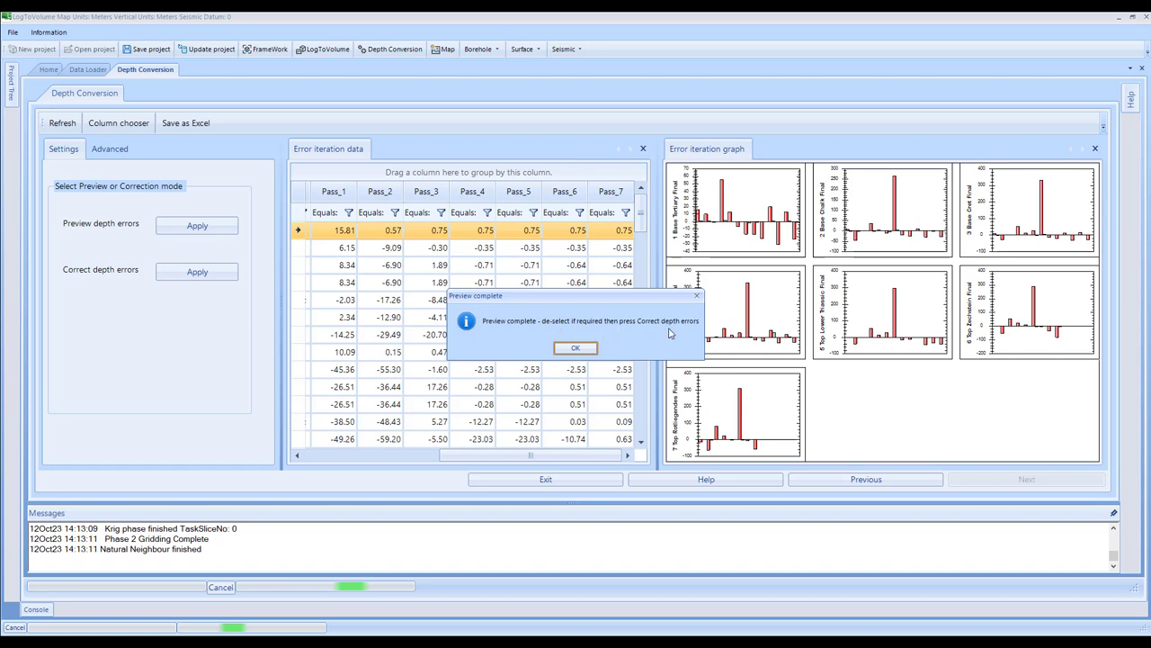
{"action": "left_click", "coordinate": [576, 349]}
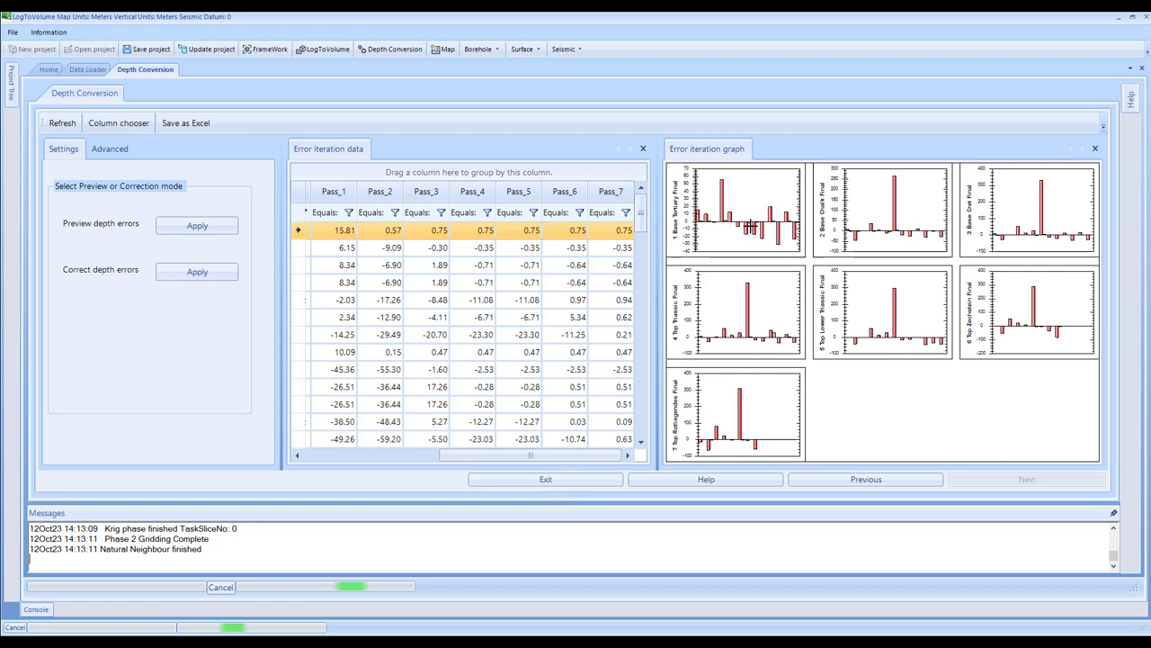
- Deactivate the correction for the Top Triassic in Well_11 and run the depth error correction
{"action": "mouse_move", "coordinate": [772, 333]}
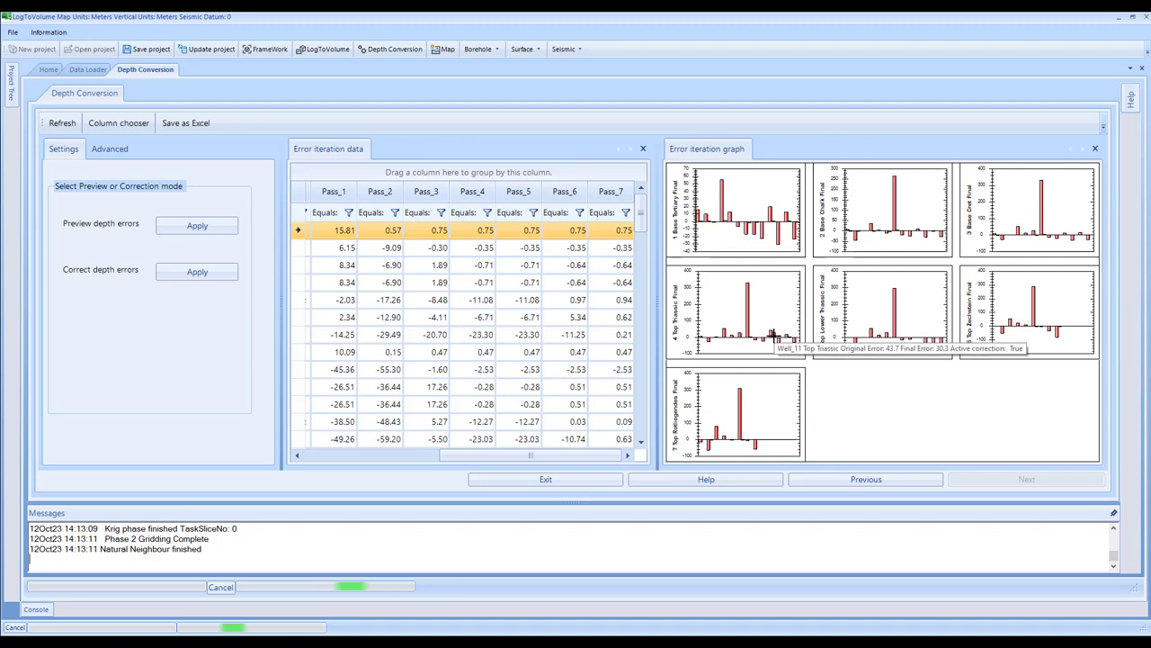
{"action": "left_click_drag", "start_coordinate": [496, 456], "coordinate": [361, 456]}
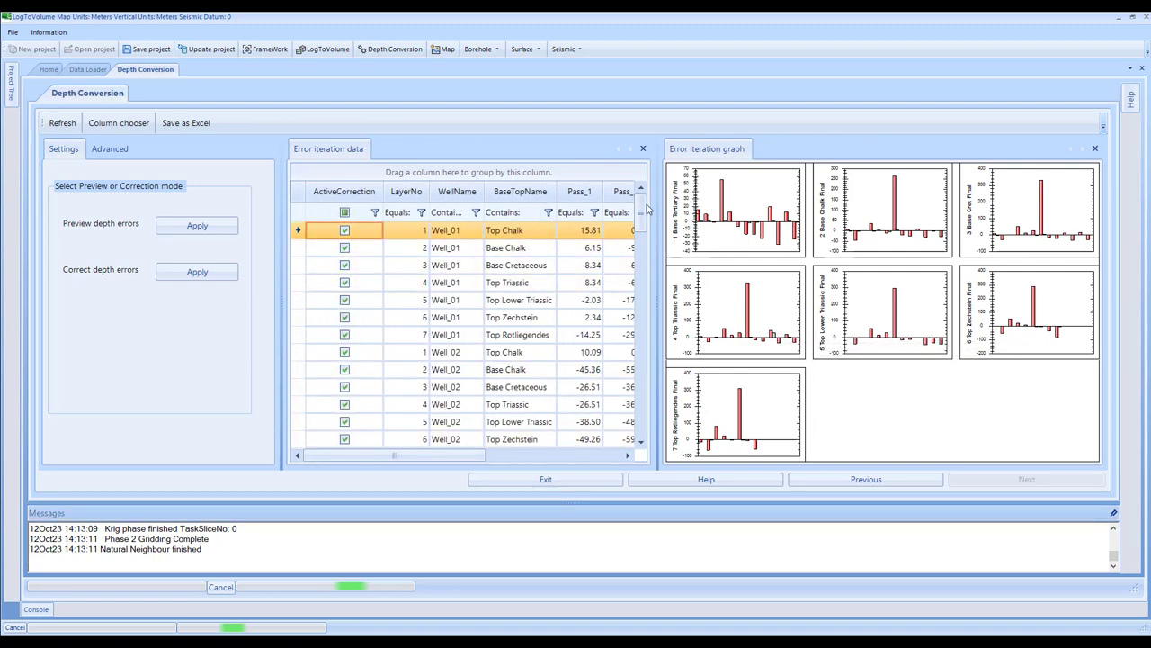
{"action": "scroll", "coordinate": [643, 209], "scroll_direction": "down", "scroll_amount": 3}
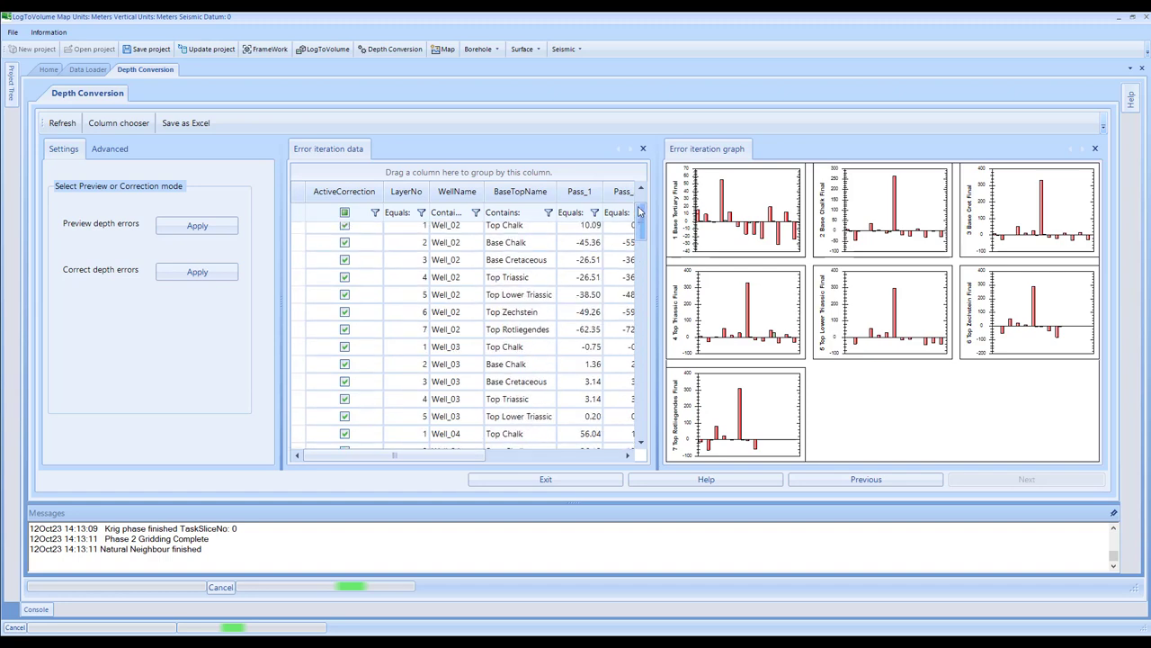
{"action": "scroll", "coordinate": [640, 210], "scroll_direction": "down", "scroll_amount": 2}
{"action": "scroll", "coordinate": [629, 286], "scroll_direction": "down", "scroll_amount": 2}
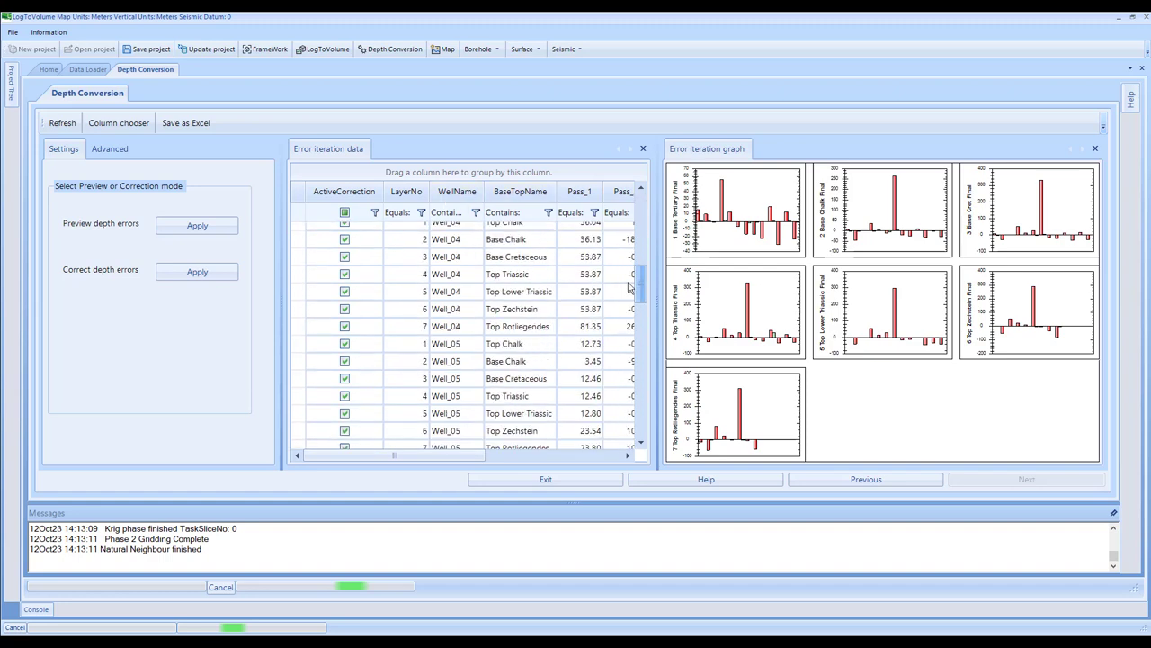
{"action": "scroll", "coordinate": [630, 286], "scroll_direction": "down", "scroll_amount": 7}
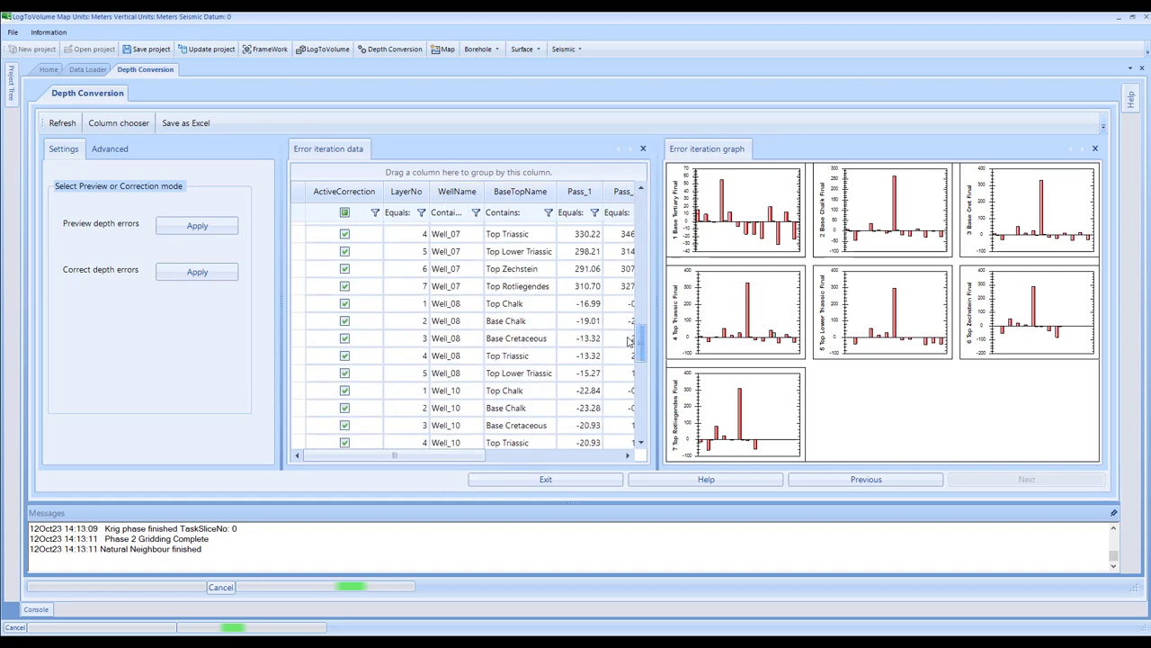
{"action": "scroll", "coordinate": [630, 340], "scroll_direction": "down", "scroll_amount": 5}
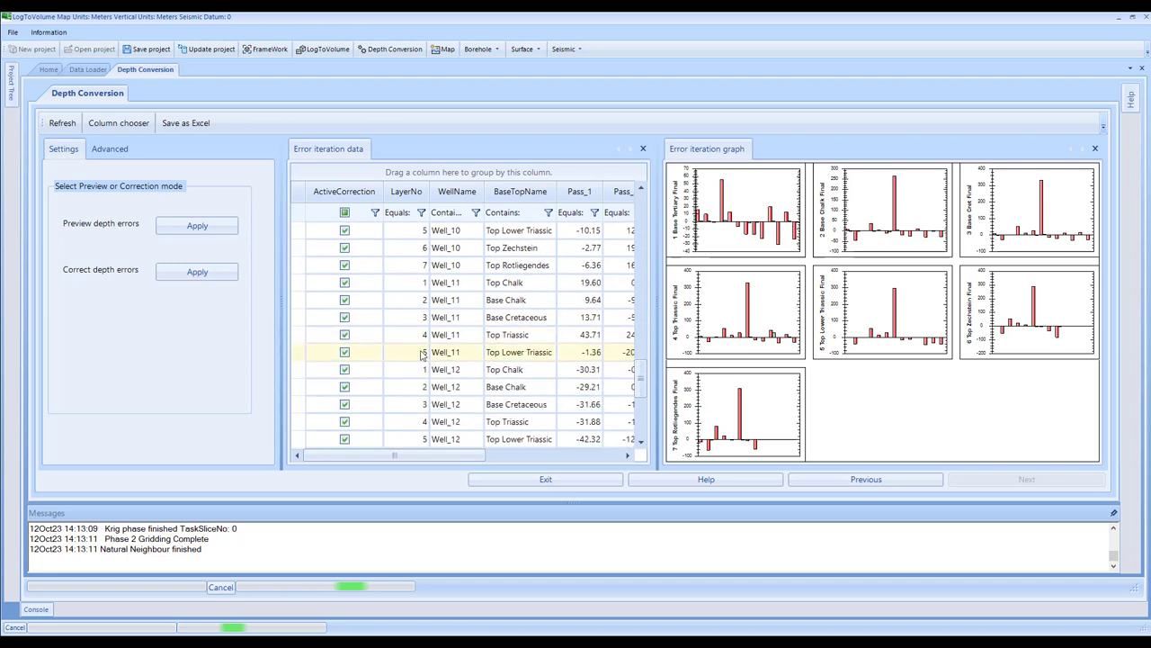
{"action": "left_click", "coordinate": [344, 336]}
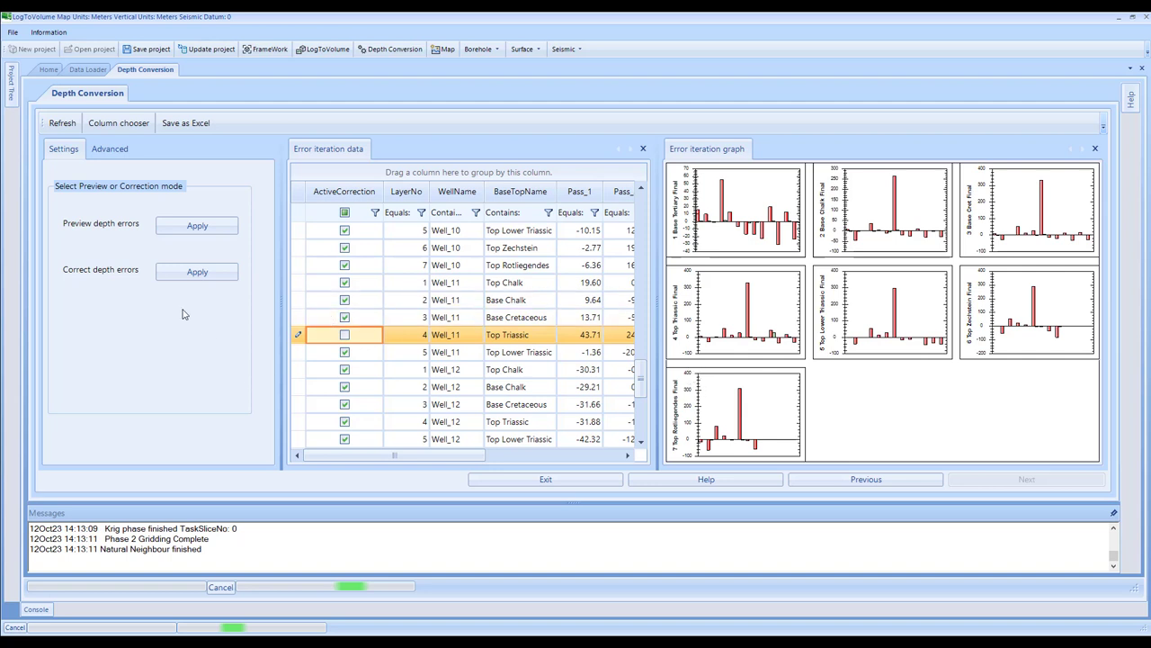
{"action": "left_click", "coordinate": [190, 275]}
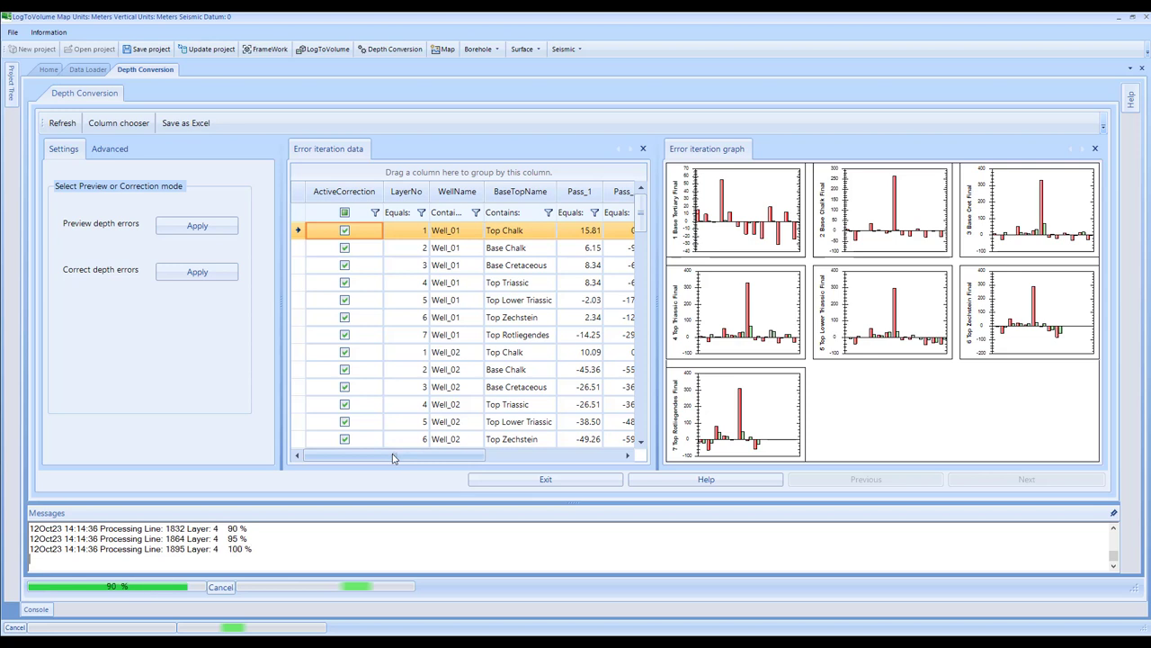
- Review the pass errors in the error iteration data until the correction finishes and proceed to writing grids to Kingdom
{"action": "scroll", "coordinate": [439, 459], "scroll_direction": "right", "scroll_amount": 5}
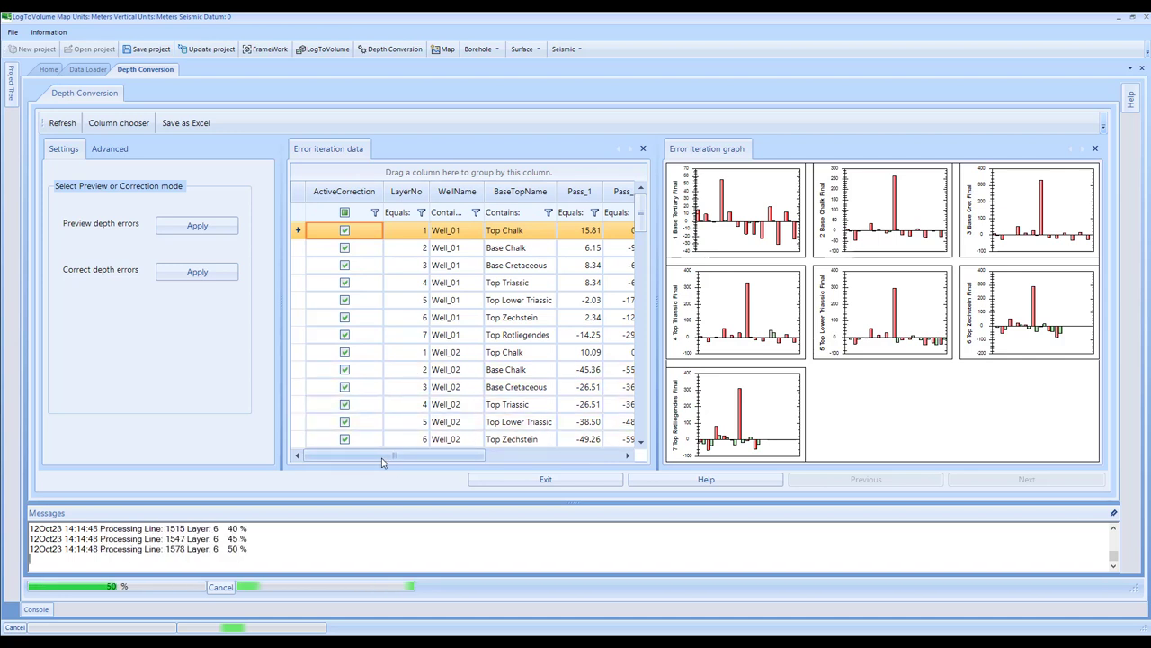
{"action": "left_click_drag", "start_coordinate": [381, 461], "coordinate": [525, 459]}
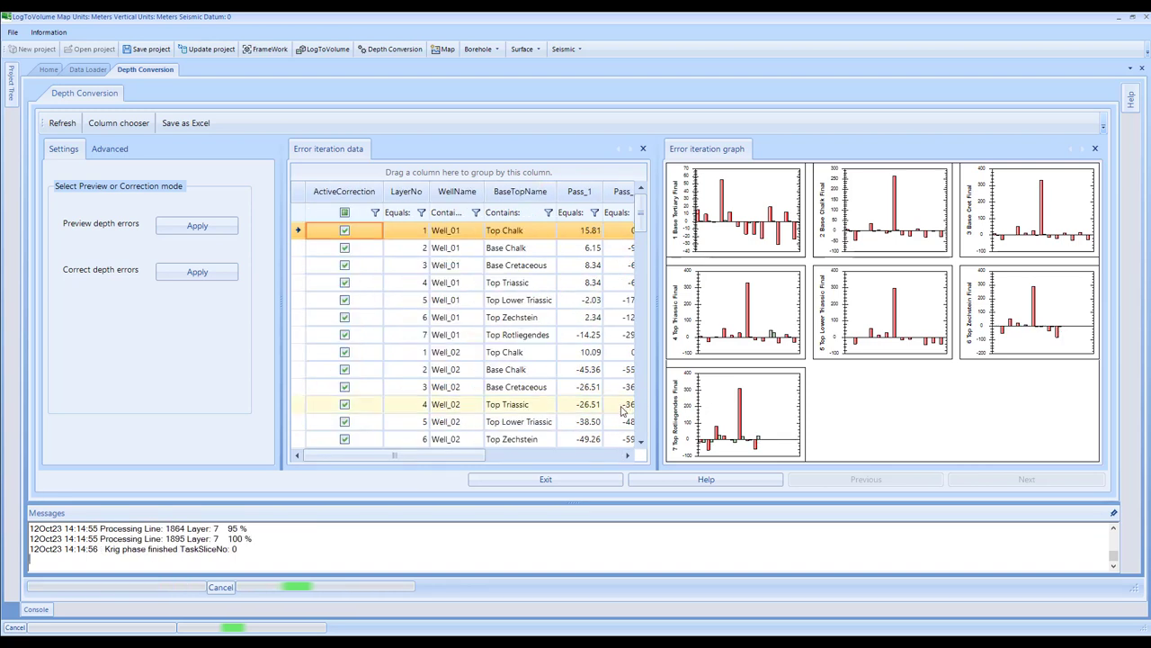
{"action": "left_click_drag", "start_coordinate": [436, 459], "coordinate": [606, 459]}
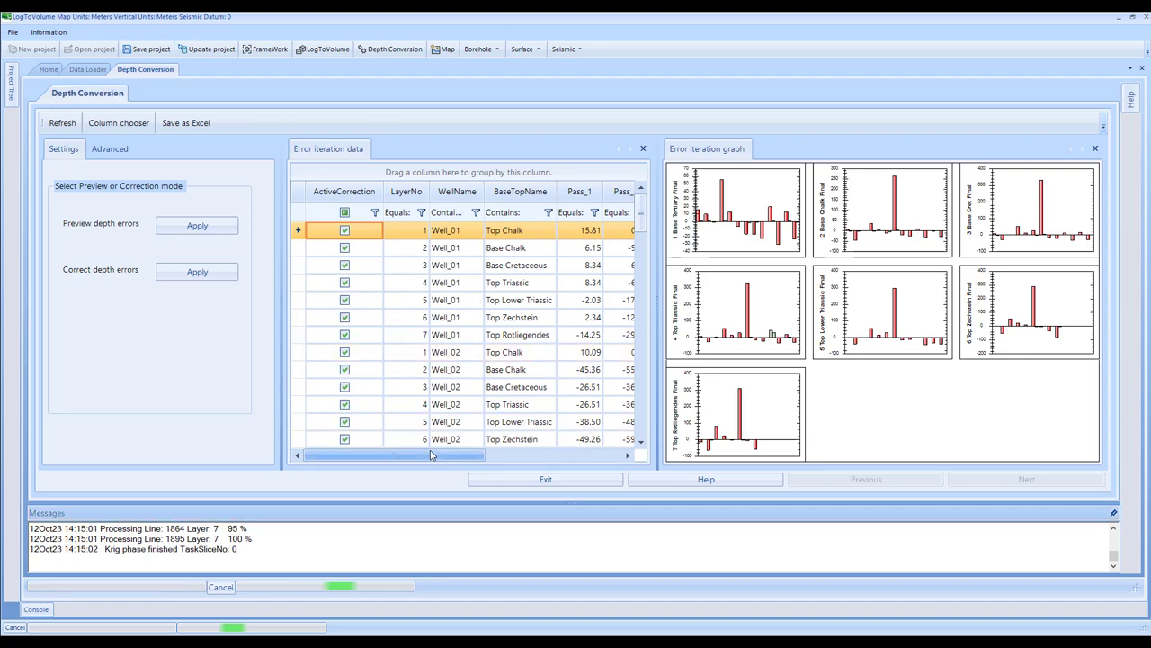
{"action": "left_click_drag", "start_coordinate": [430, 455], "coordinate": [484, 455]}
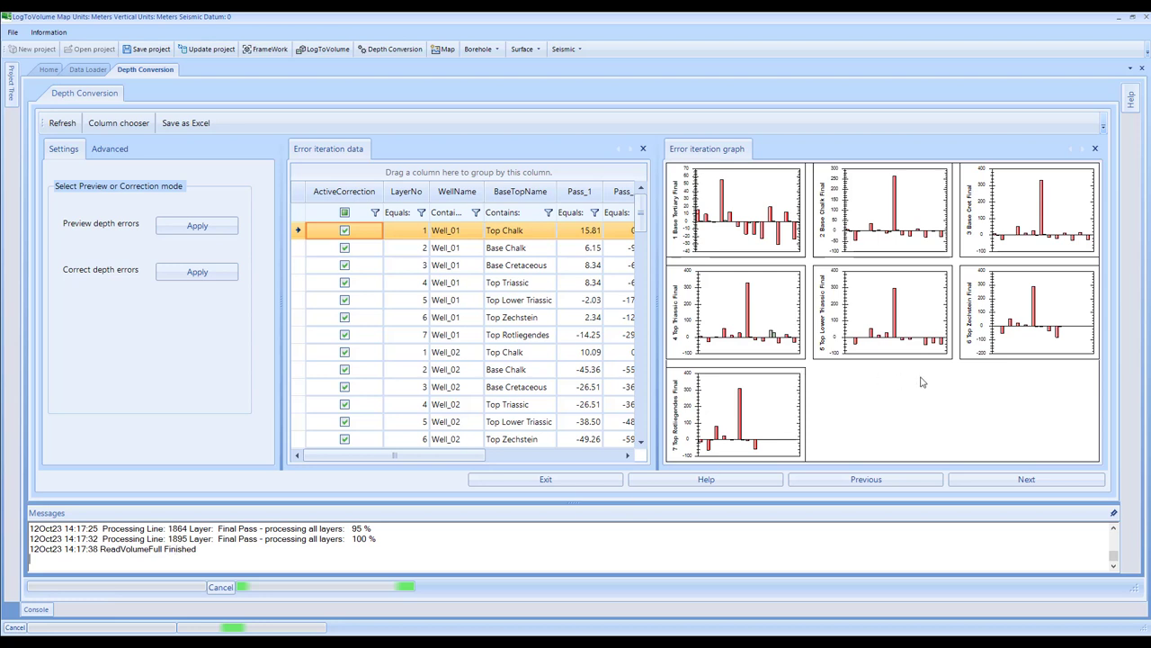
{"action": "left_click", "coordinate": [1026, 481]}
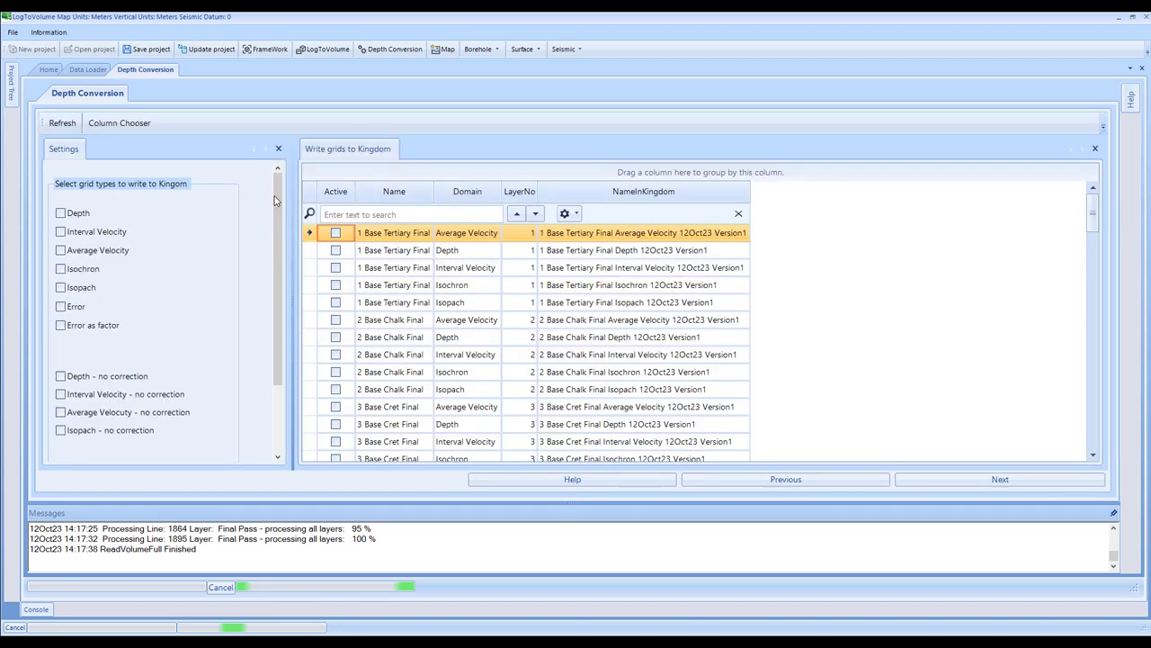
- Select the Depth grid type for all layers and write the grids to Kingdom
{"action": "left_click_drag", "start_coordinate": [277, 196], "coordinate": [280, 272]}
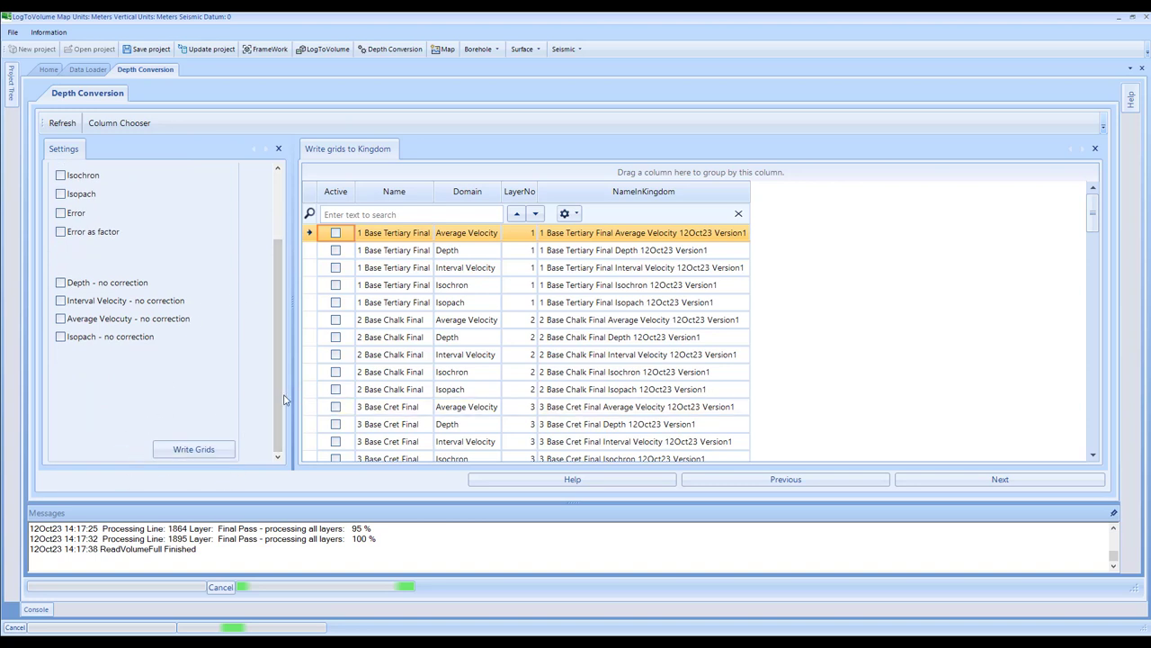
{"action": "left_click_drag", "start_coordinate": [280, 400], "coordinate": [281, 333]}
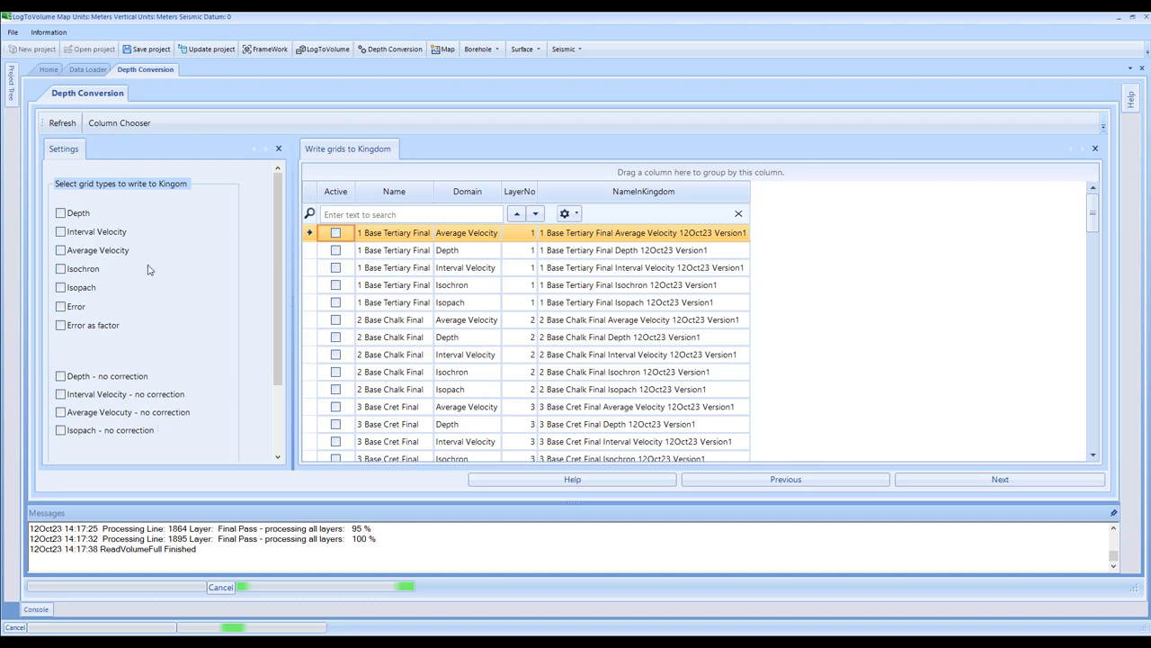
{"action": "left_click", "coordinate": [60, 213]}
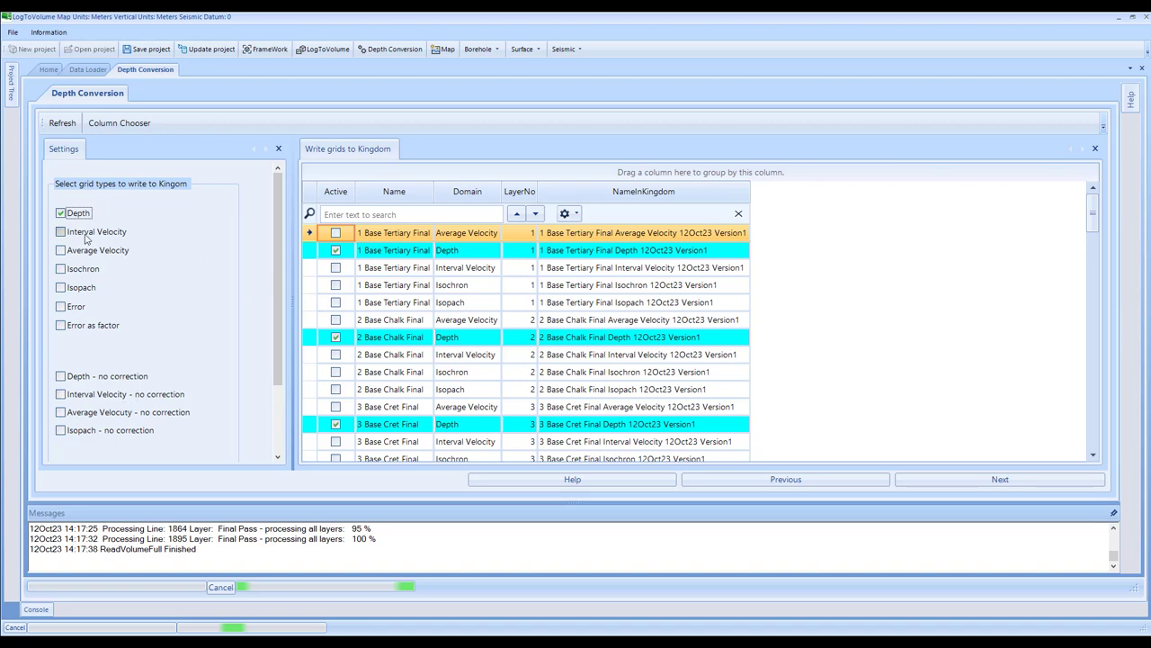
{"action": "scroll", "coordinate": [276, 231], "scroll_direction": "down", "scroll_amount": 3}
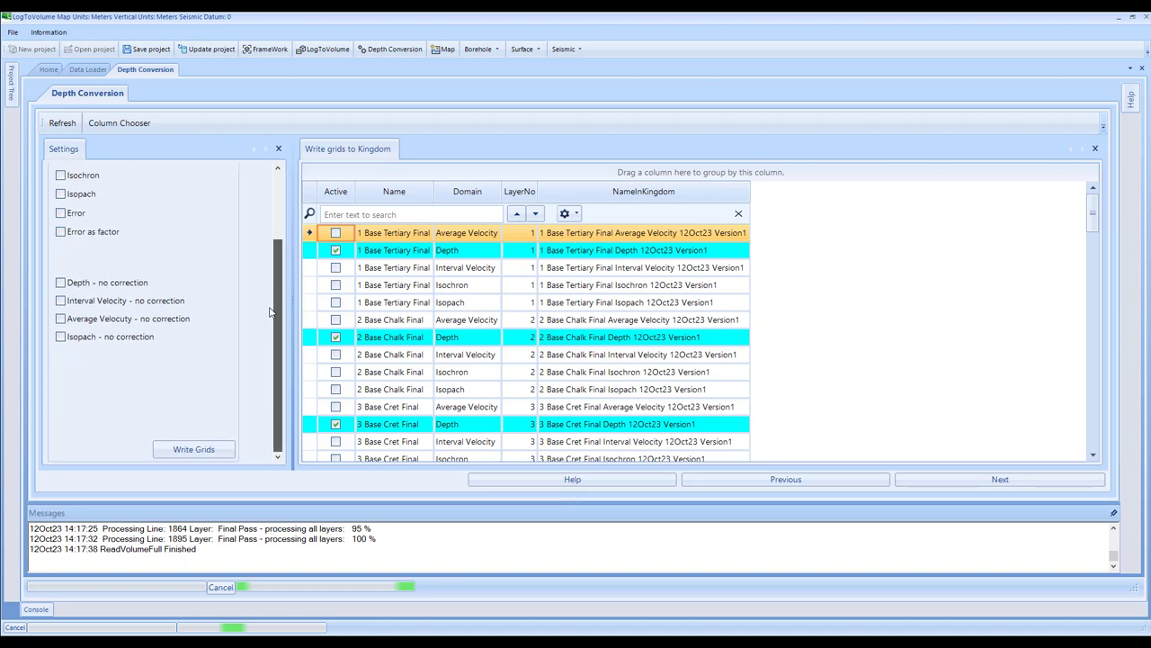
{"action": "left_click", "coordinate": [183, 450]}
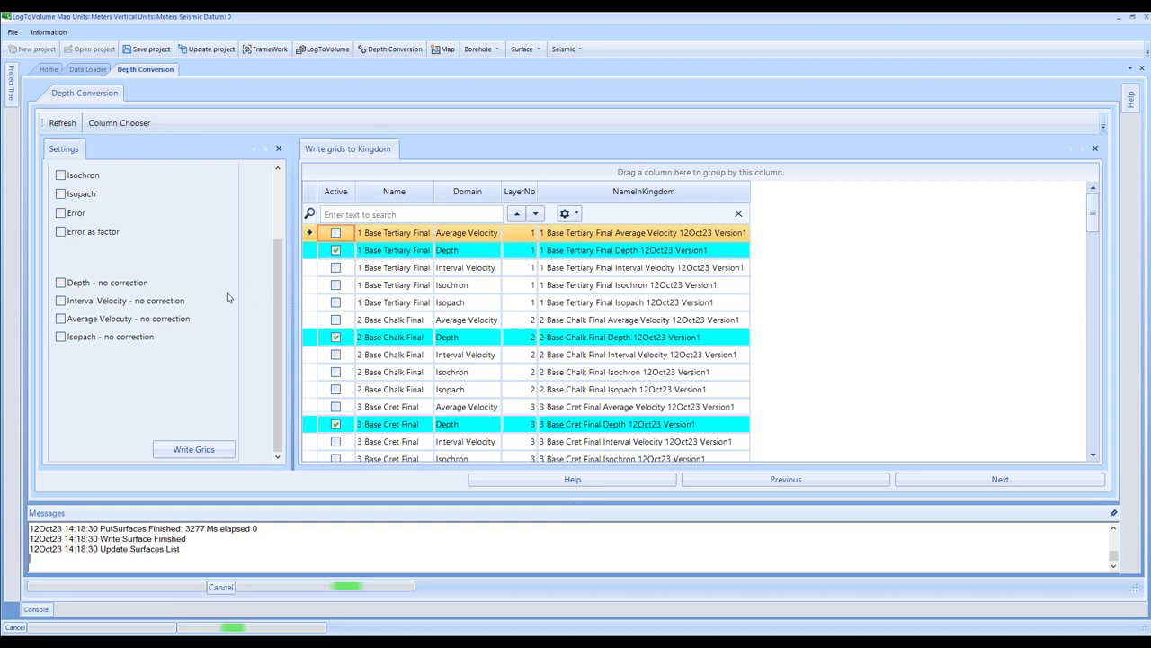
{"action": "scroll", "coordinate": [223, 302], "scroll_direction": "up", "scroll_amount": 3}
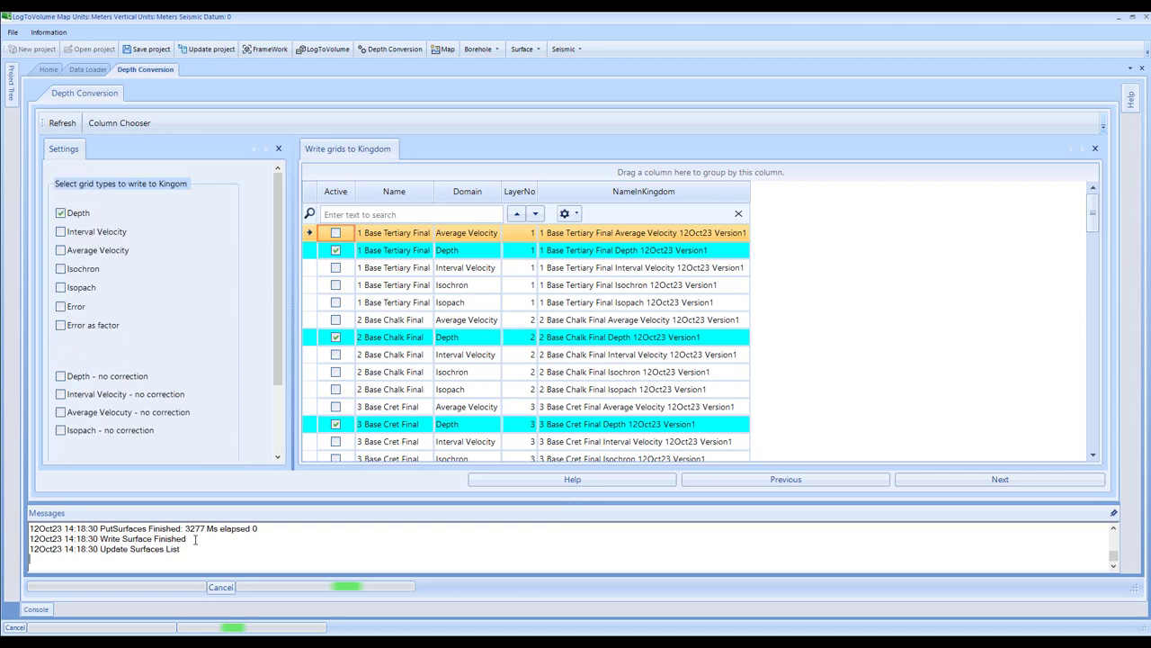
- Output the corrected volume to the Kingdom project under the suggested name LTV Detail IV 12Oct23 #1 Corrected and exit the depth conversion
{"action": "left_click", "coordinate": [982, 485]}
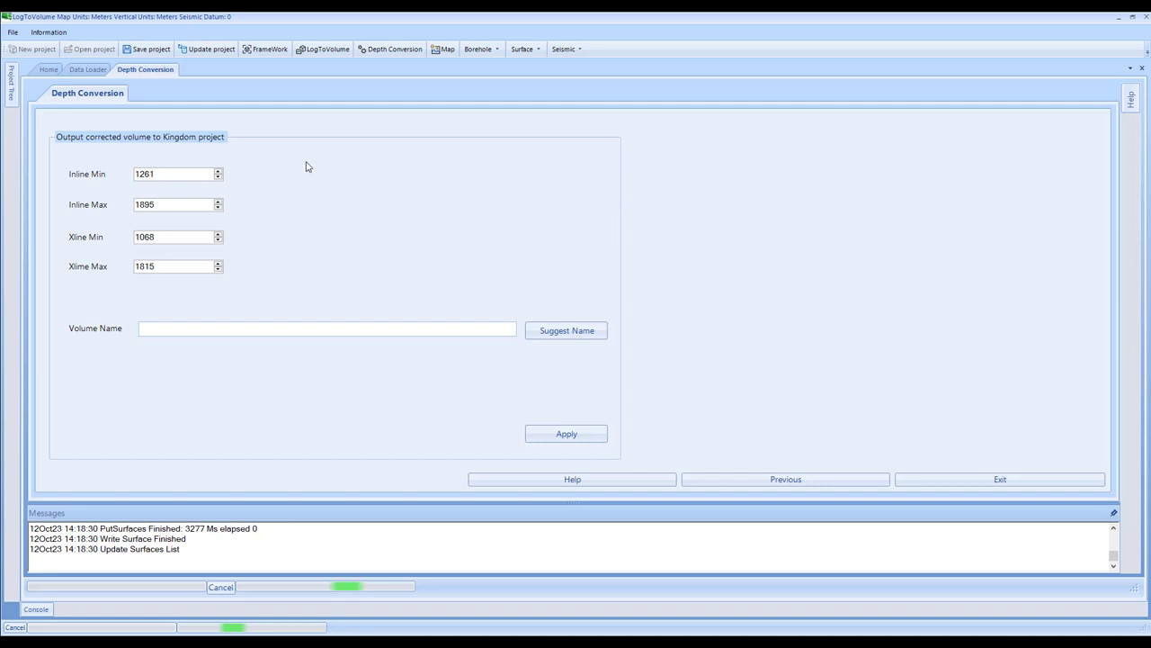
{"action": "left_click", "coordinate": [548, 333]}
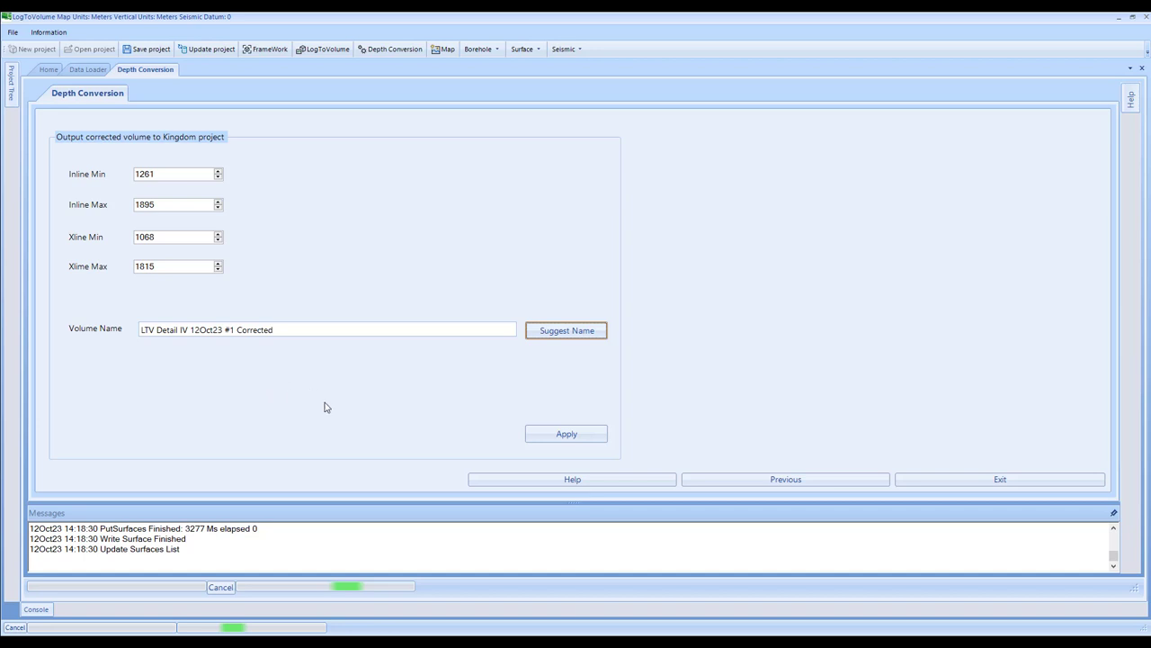
{"action": "left_click", "coordinate": [559, 435]}
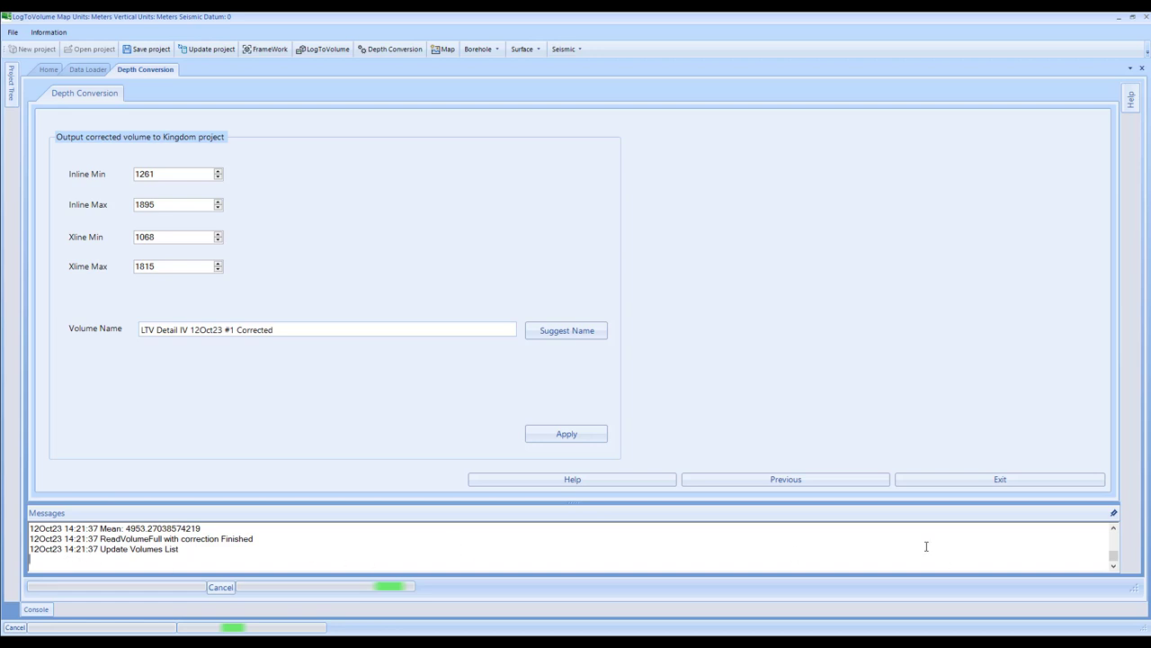
{"action": "left_click", "coordinate": [986, 481]}
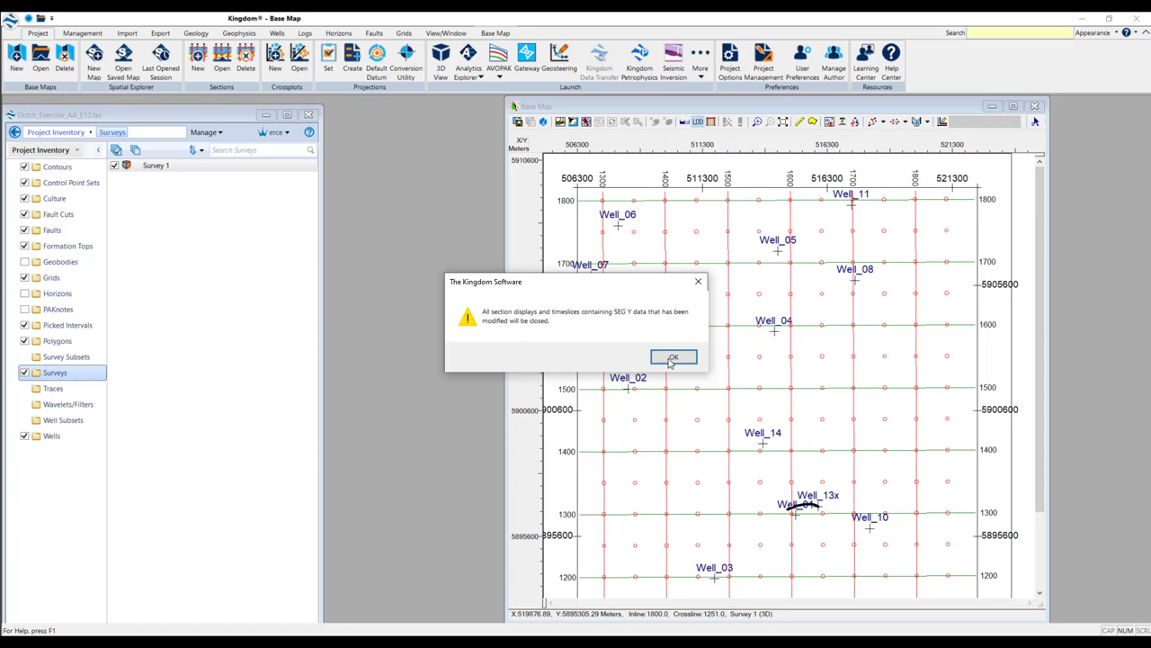
- Switch to Kingdom, acknowledge the notice about modified SEG Y data and refresh the surveys in the project inventory
{"action": "left_click", "coordinate": [675, 359]}
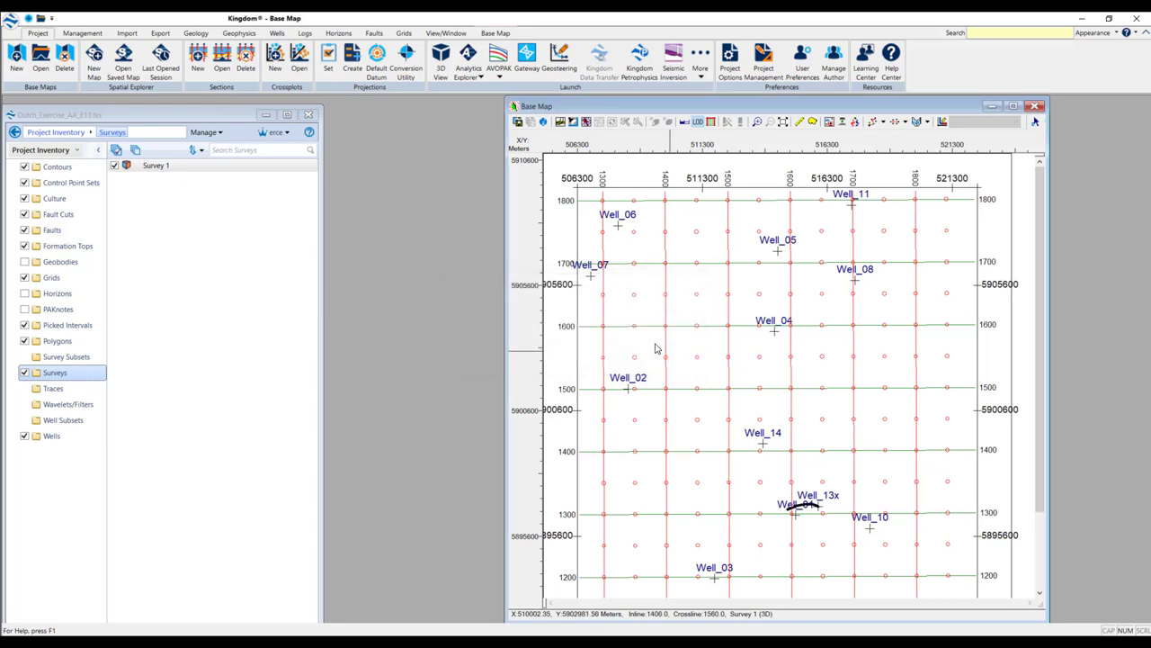
{"action": "left_click", "coordinate": [57, 374]}
{"action": "right_click", "coordinate": [55, 374]}
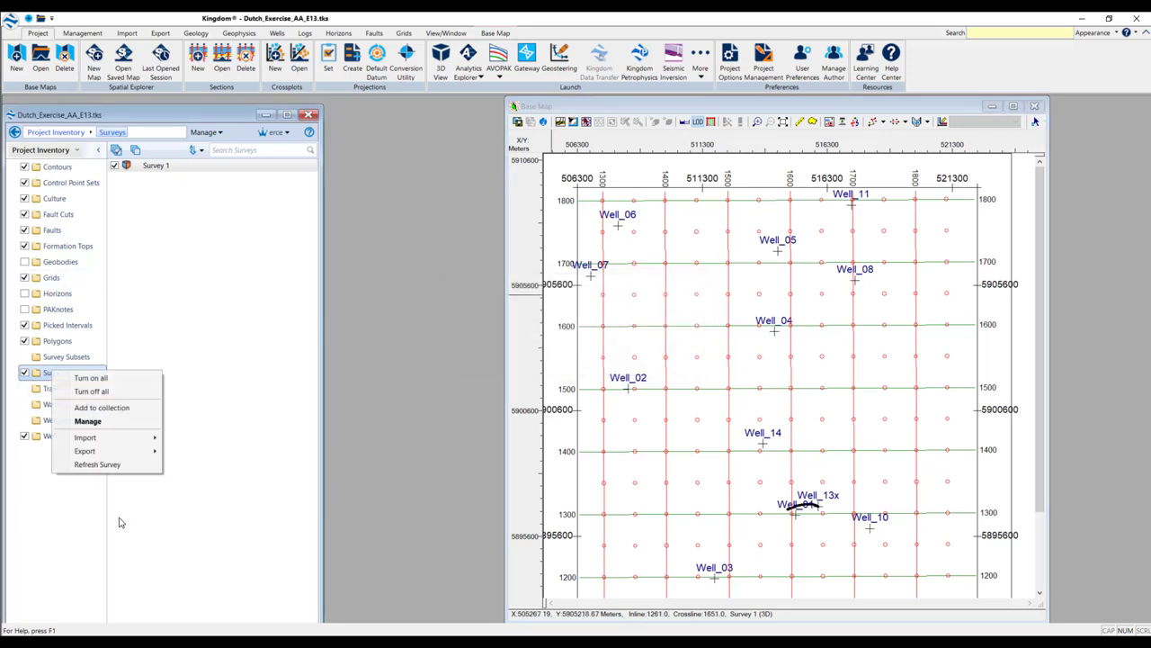
{"action": "left_click", "coordinate": [106, 468]}
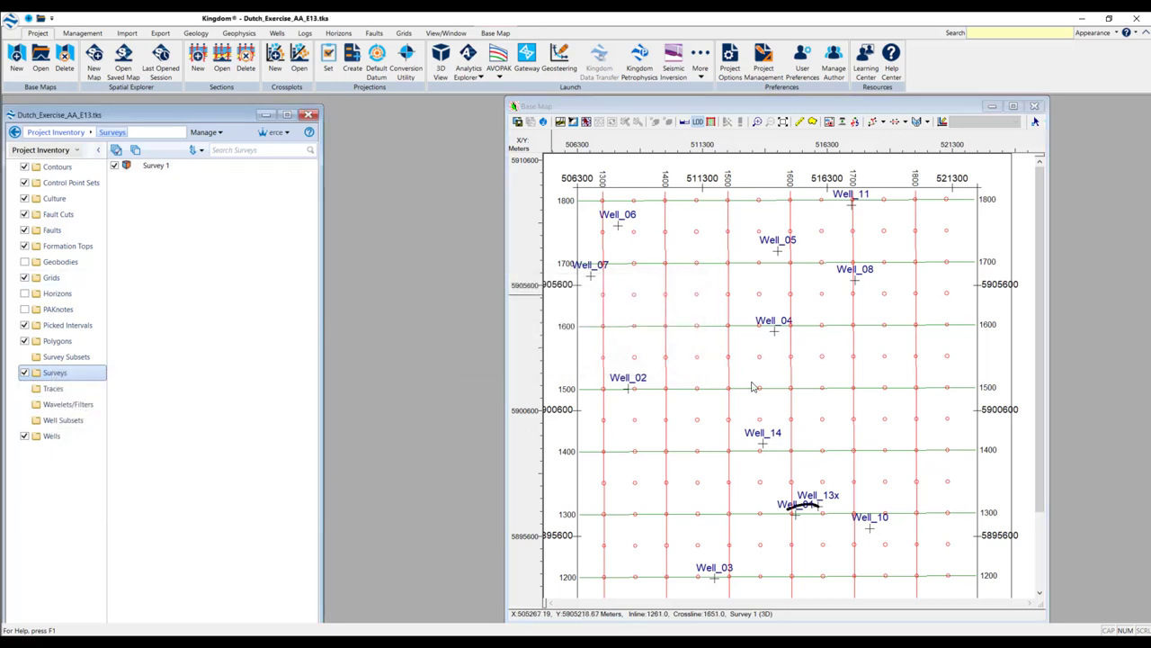
- Display line 1801 of Survey 1 with the LTV Detail IV 12Oct23 #1 Corrected volume and inspect the section
{"action": "right_click", "coordinate": [917, 249]}
{"action": "left_click", "coordinate": [965, 278]}
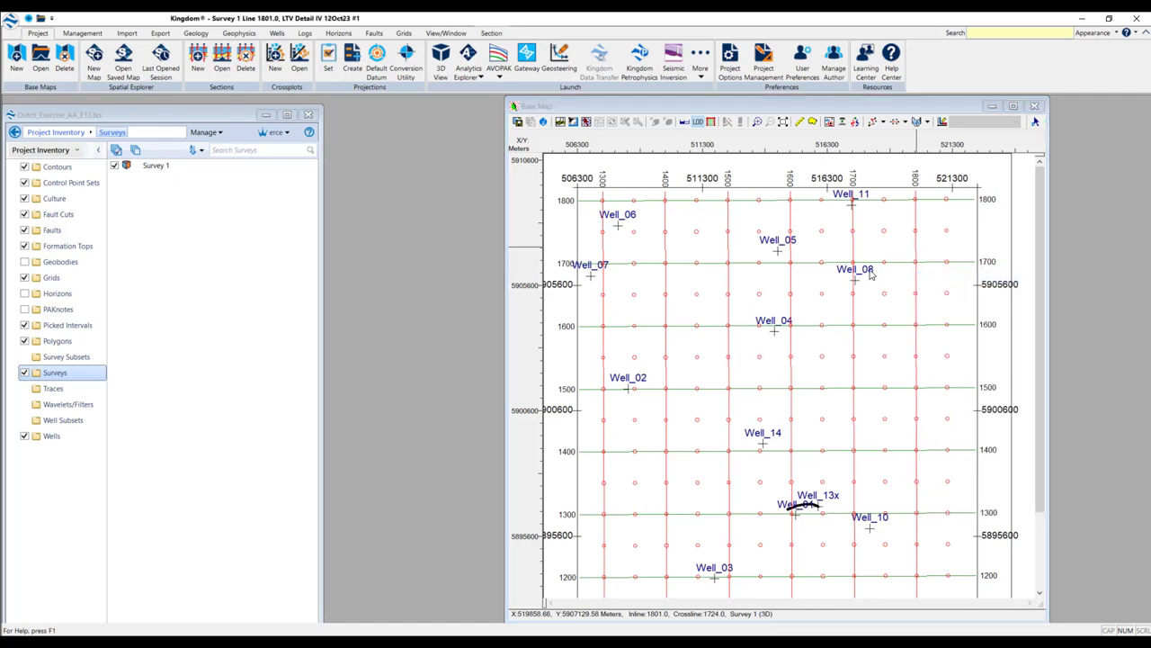
{"action": "left_click", "coordinate": [899, 204]}
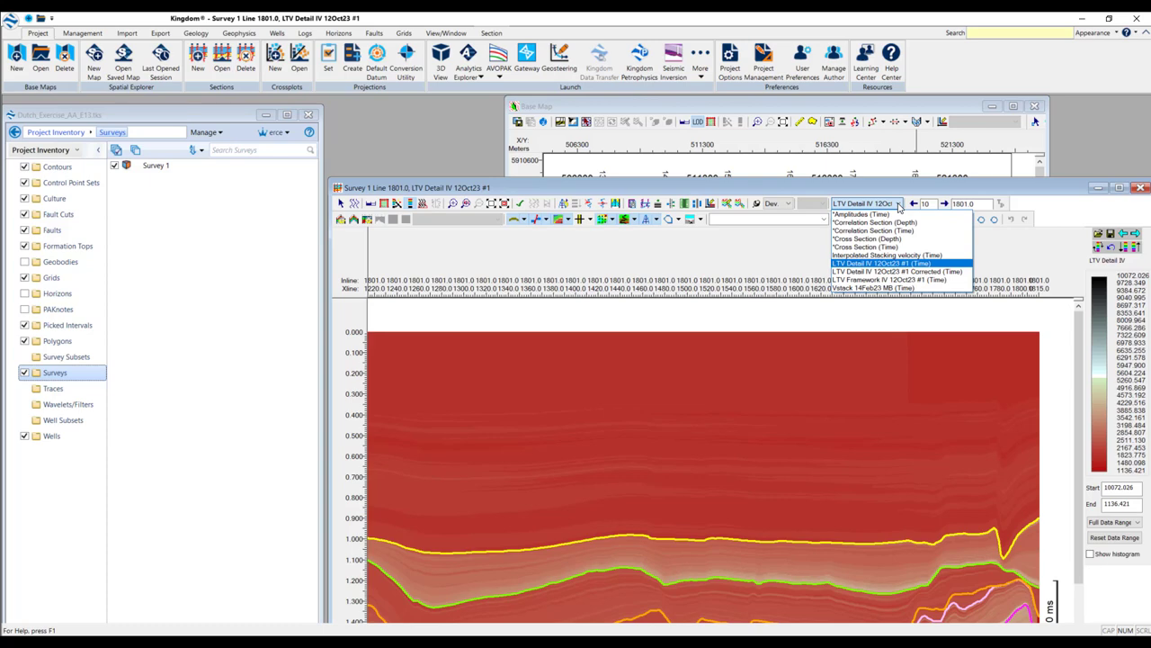
{"action": "left_click", "coordinate": [925, 272]}
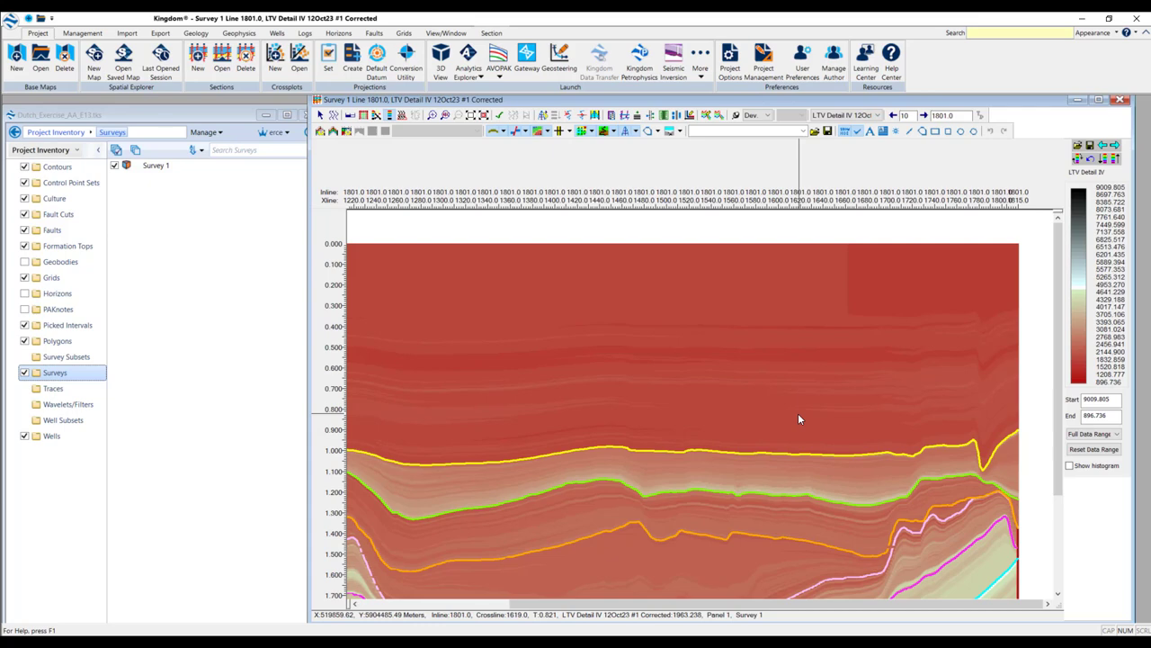
{"action": "scroll", "coordinate": [790, 395], "scroll_direction": "down", "scroll_amount": 3}
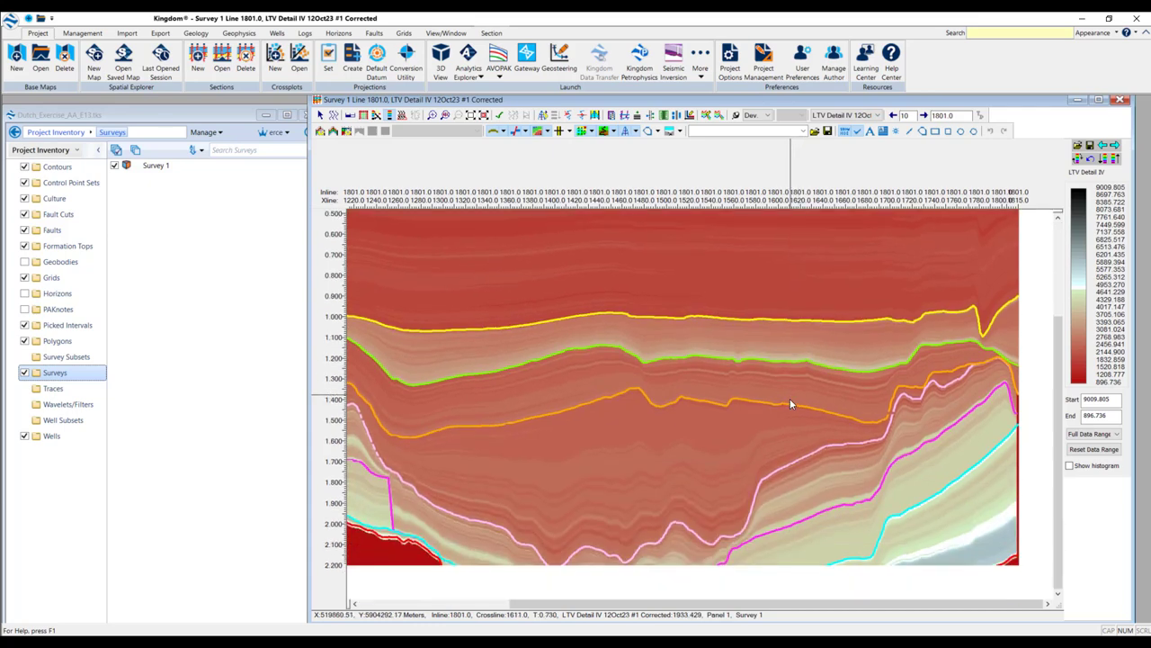
{"action": "scroll", "coordinate": [791, 403], "scroll_direction": "up", "scroll_amount": 3}
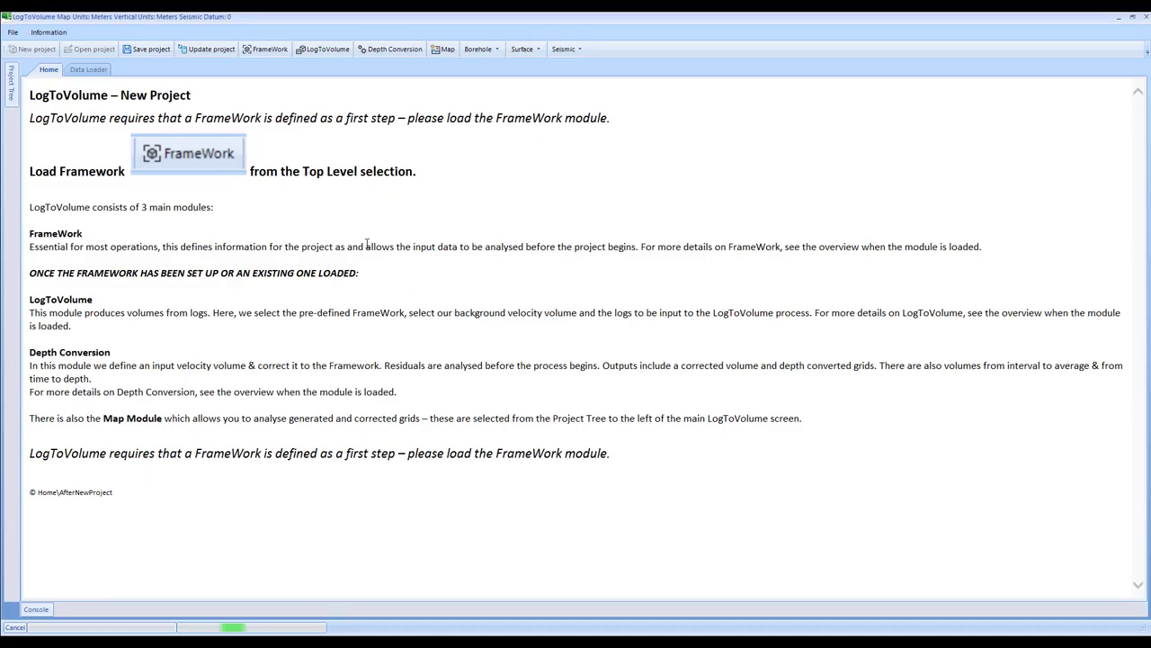
- Return to LogToVolume and start the Depth Conversion module with the option to convert volumes and depth convert volumes
{"action": "left_click", "coordinate": [380, 52]}
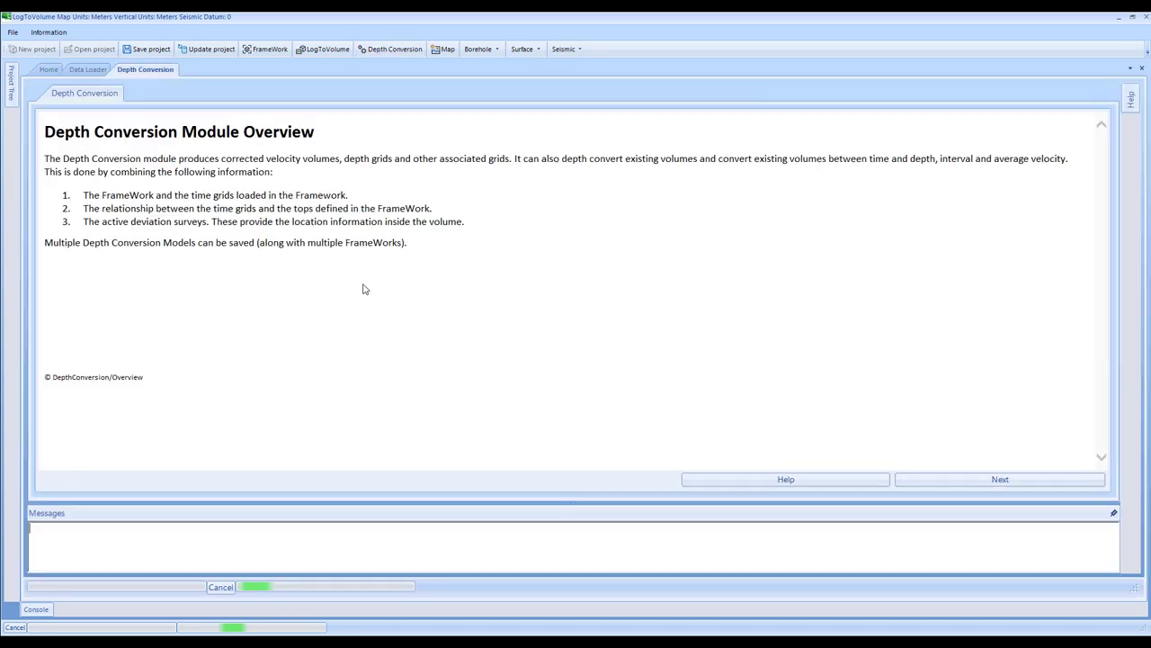
{"action": "left_click", "coordinate": [993, 479]}
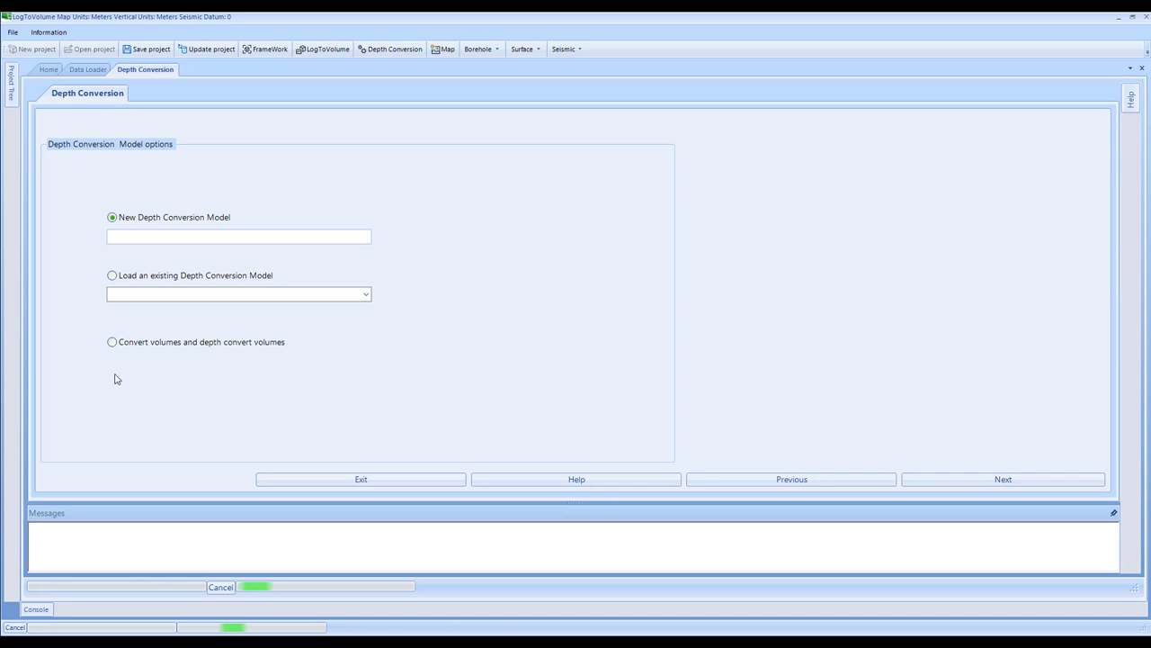
{"action": "left_click", "coordinate": [120, 343]}
{"action": "left_click", "coordinate": [976, 480]}
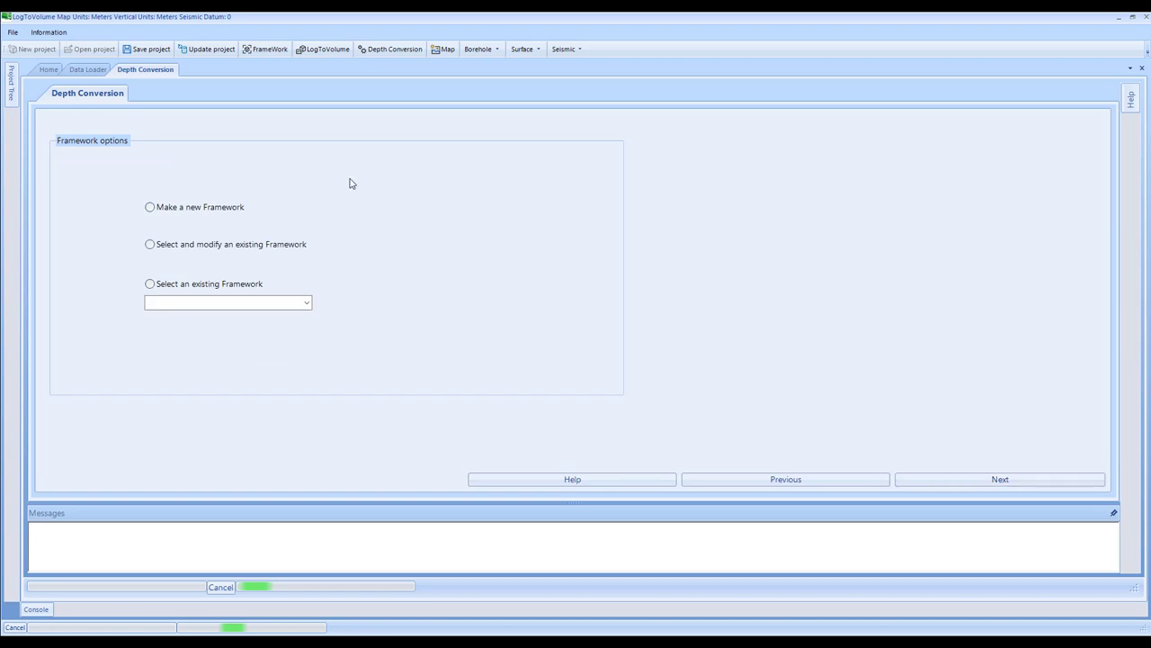
- Select the existing framework FW_1 and proceed to the volume conversion settings
{"action": "left_click", "coordinate": [173, 290]}
{"action": "left_click", "coordinate": [306, 303]}
{"action": "left_click", "coordinate": [189, 316]}
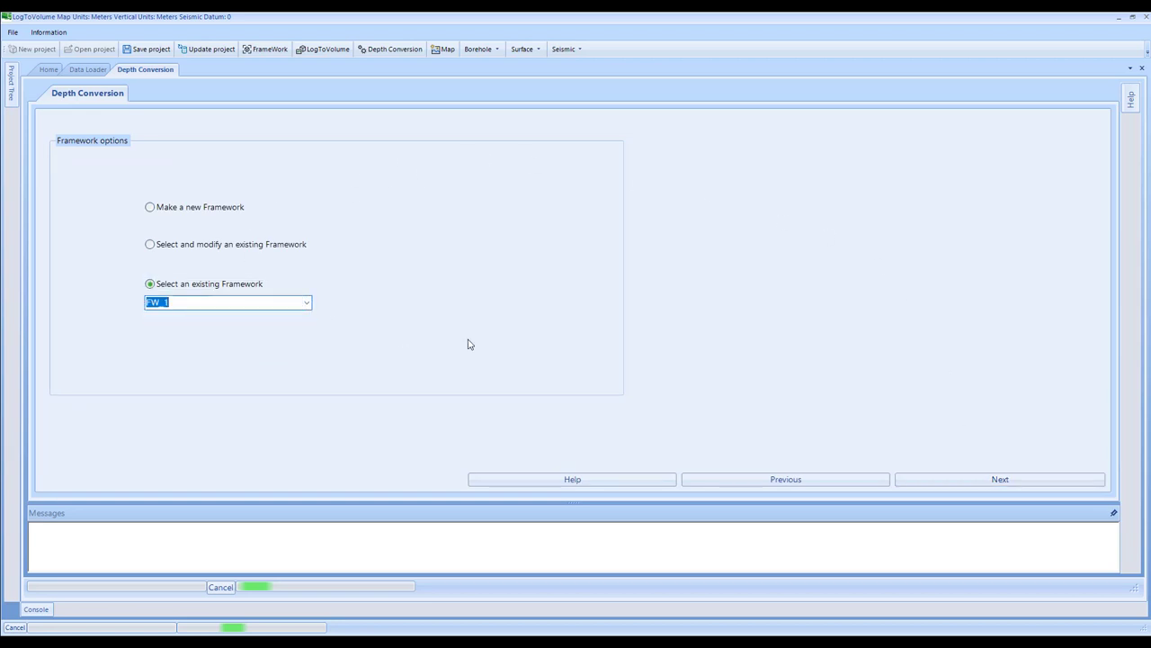
{"action": "left_click", "coordinate": [989, 480]}
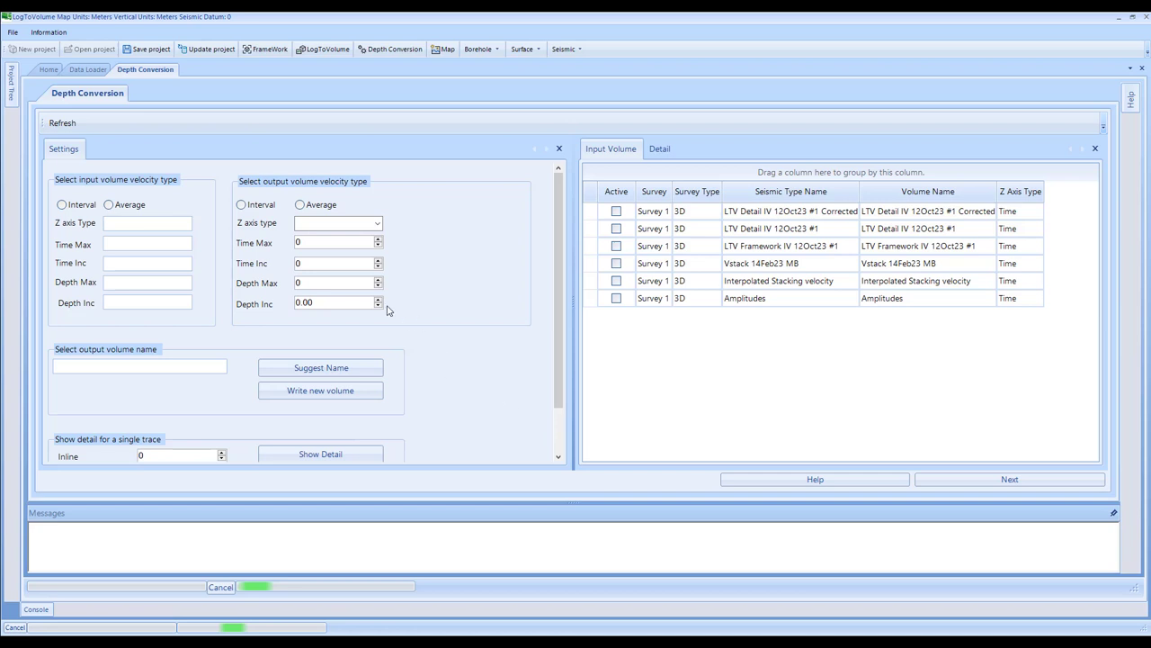
- Choose Interval as input velocity type and Average as output velocity type, with the output Z axis type Time
{"action": "left_click", "coordinate": [62, 207]}
{"action": "left_click", "coordinate": [300, 205]}
{"action": "left_click", "coordinate": [377, 223]}
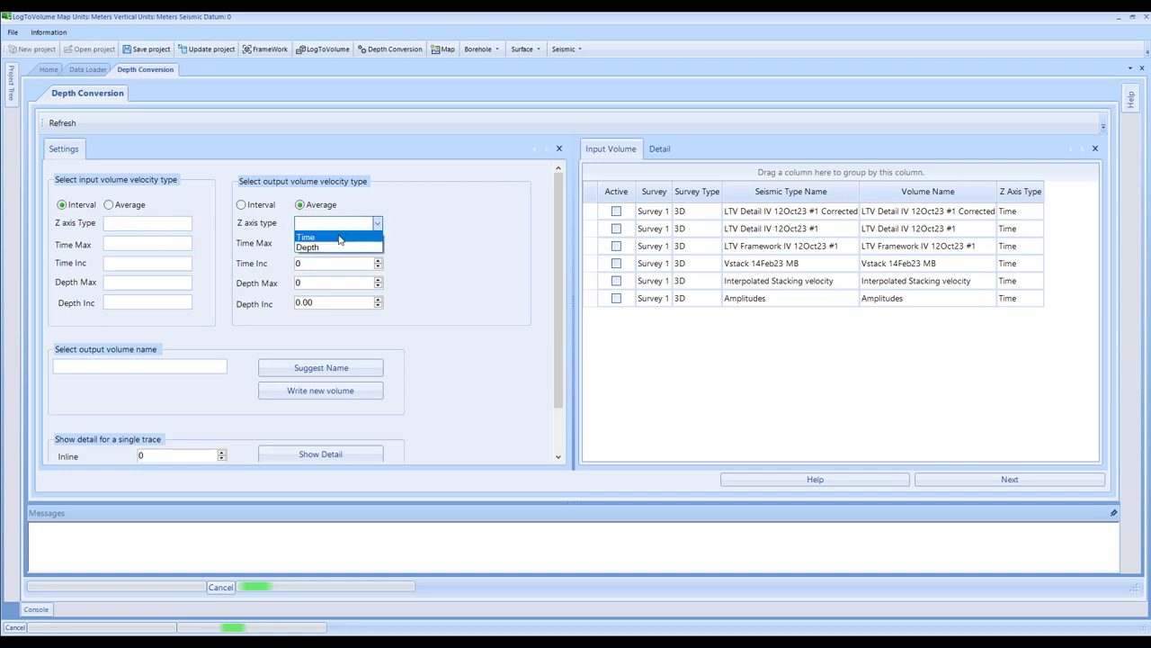
{"action": "left_click", "coordinate": [317, 236]}
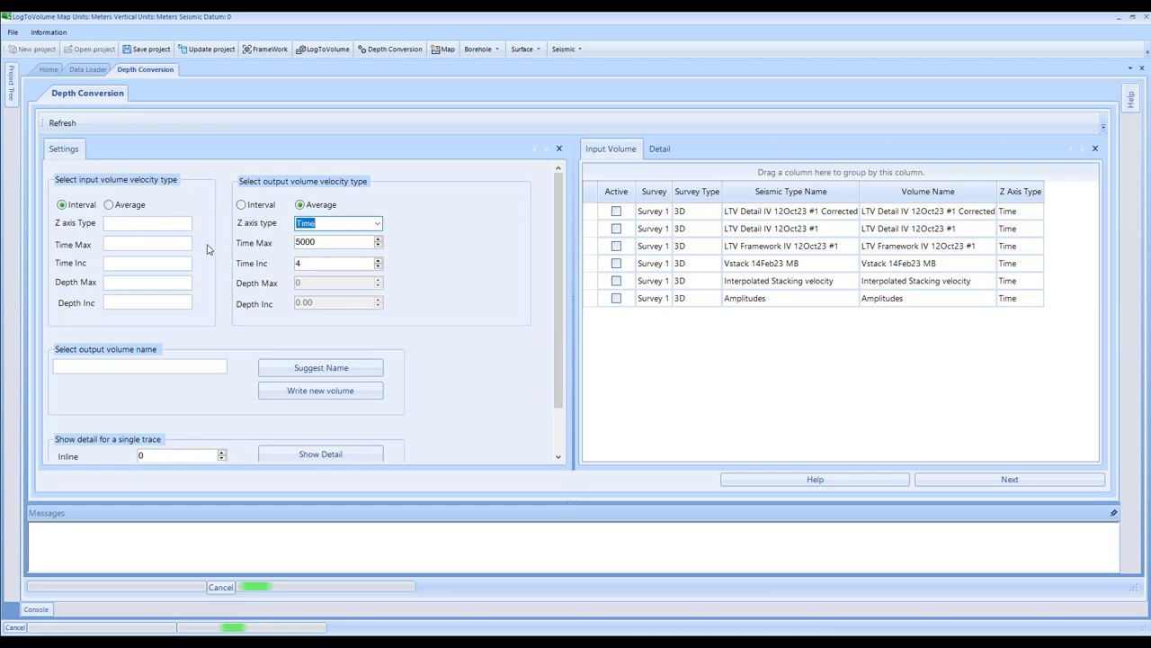
{"action": "left_click", "coordinate": [114, 224]}
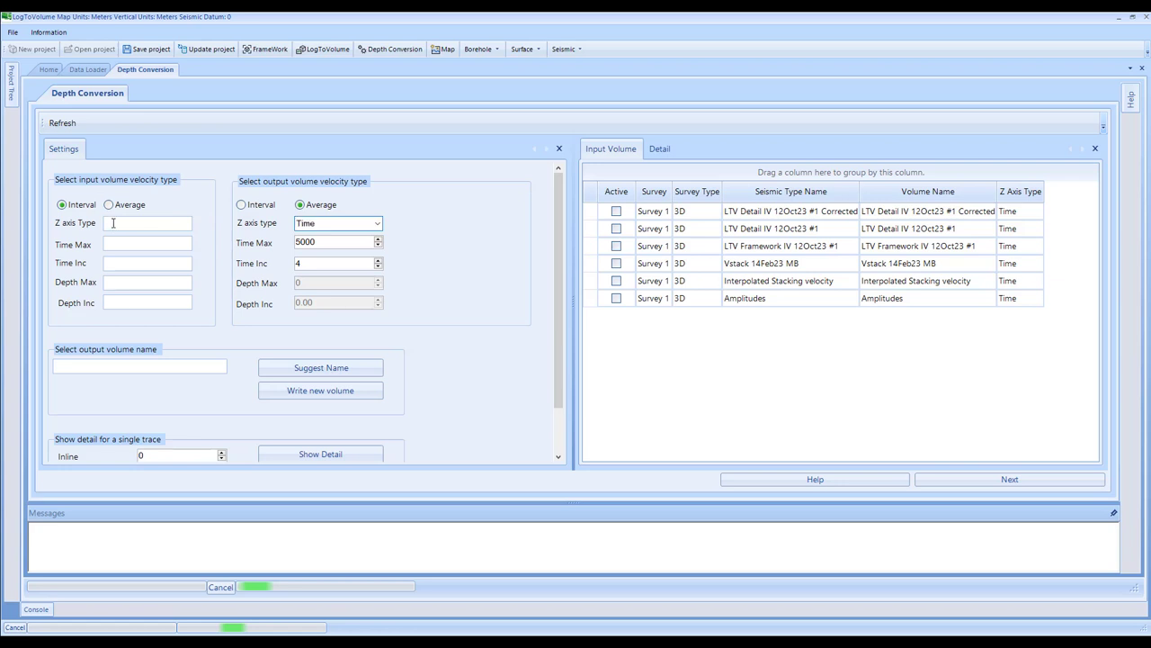
- Activate LTV Detail IV 12Oct23 #1 Corrected as the input volume and reselect Interval input and Average output velocity
{"action": "left_click", "coordinate": [617, 212]}
{"action": "left_click", "coordinate": [616, 212]}
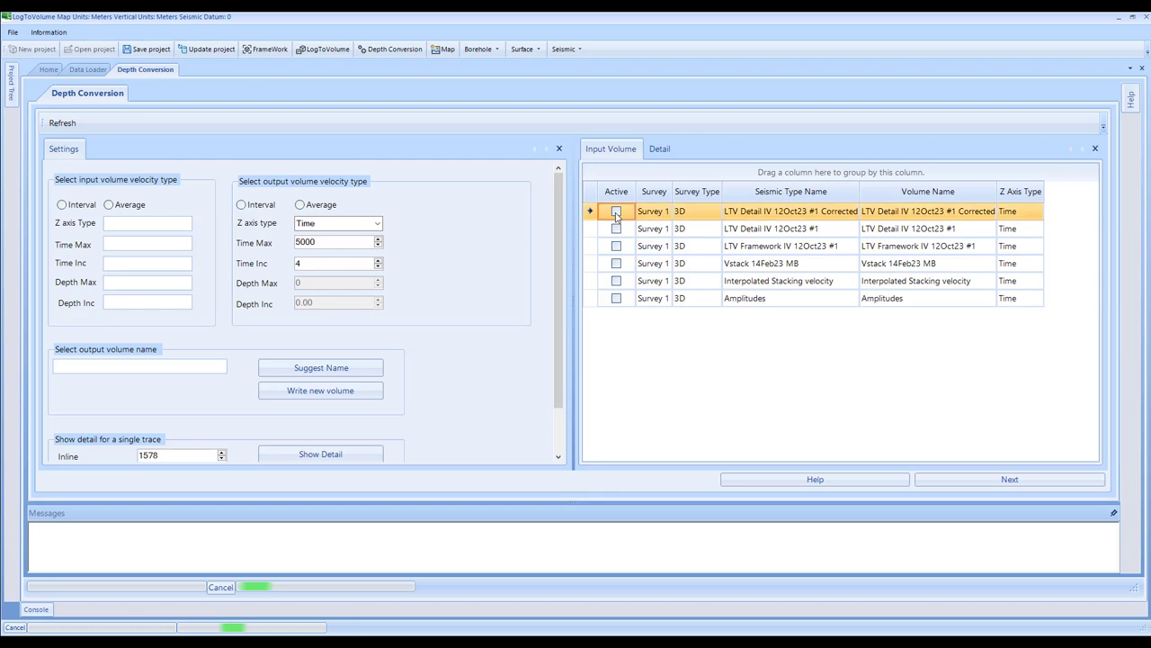
{"action": "left_click", "coordinate": [61, 205]}
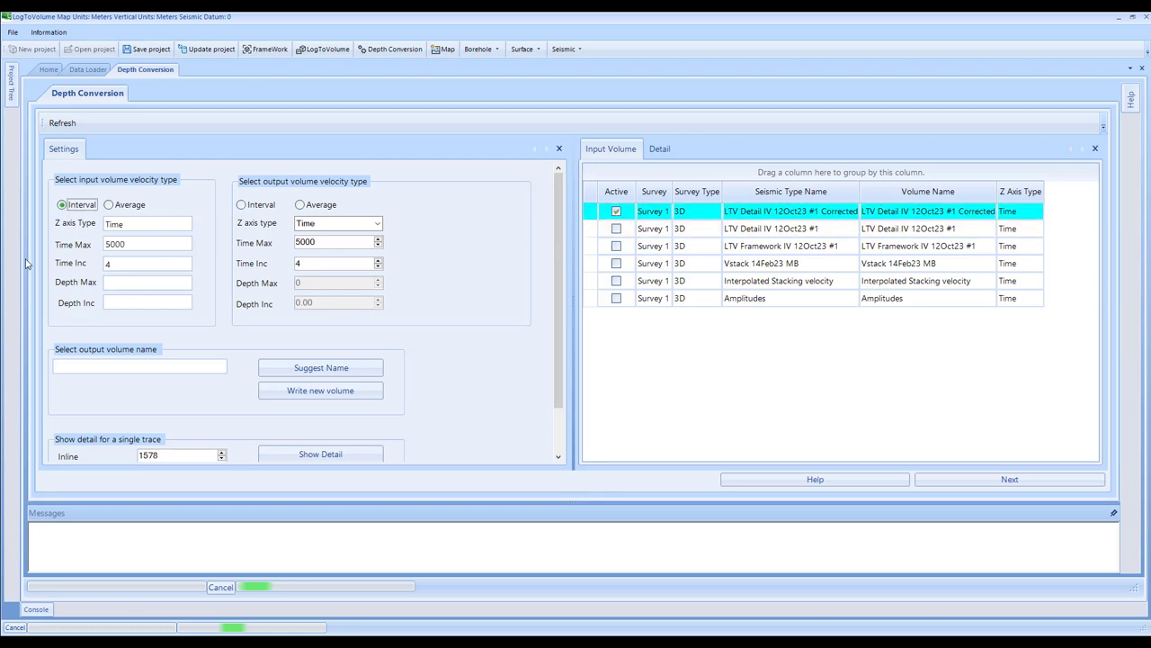
{"action": "left_click", "coordinate": [301, 205]}
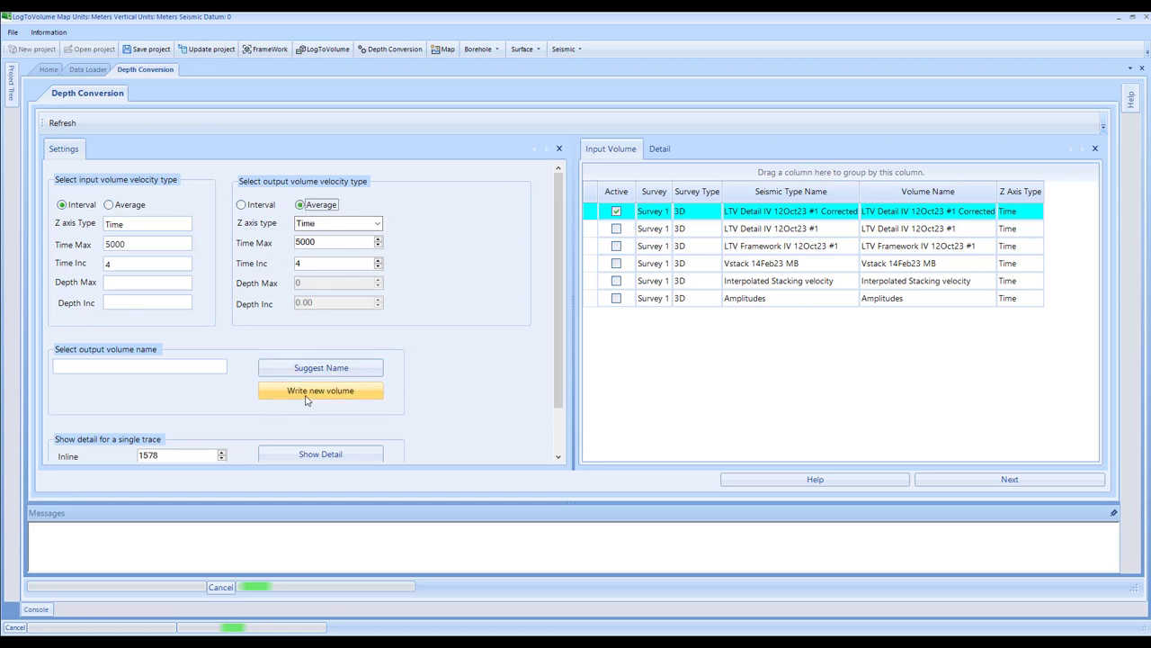
{"action": "scroll", "coordinate": [205, 349], "scroll_direction": "down", "scroll_amount": 1}
{"action": "scroll", "coordinate": [208, 351], "scroll_direction": "up", "scroll_amount": 1}
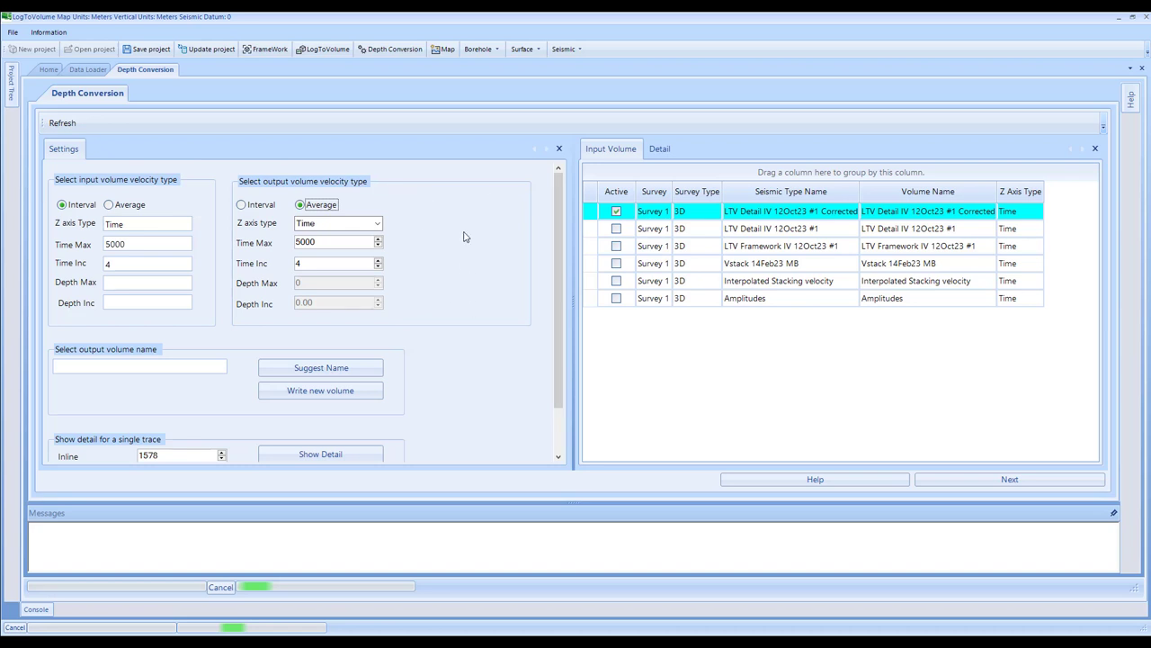
- Review the velocity volume conversion settings and proceed to the volume depth conversion parameters
{"action": "scroll", "coordinate": [484, 347], "scroll_direction": "down", "scroll_amount": 1}
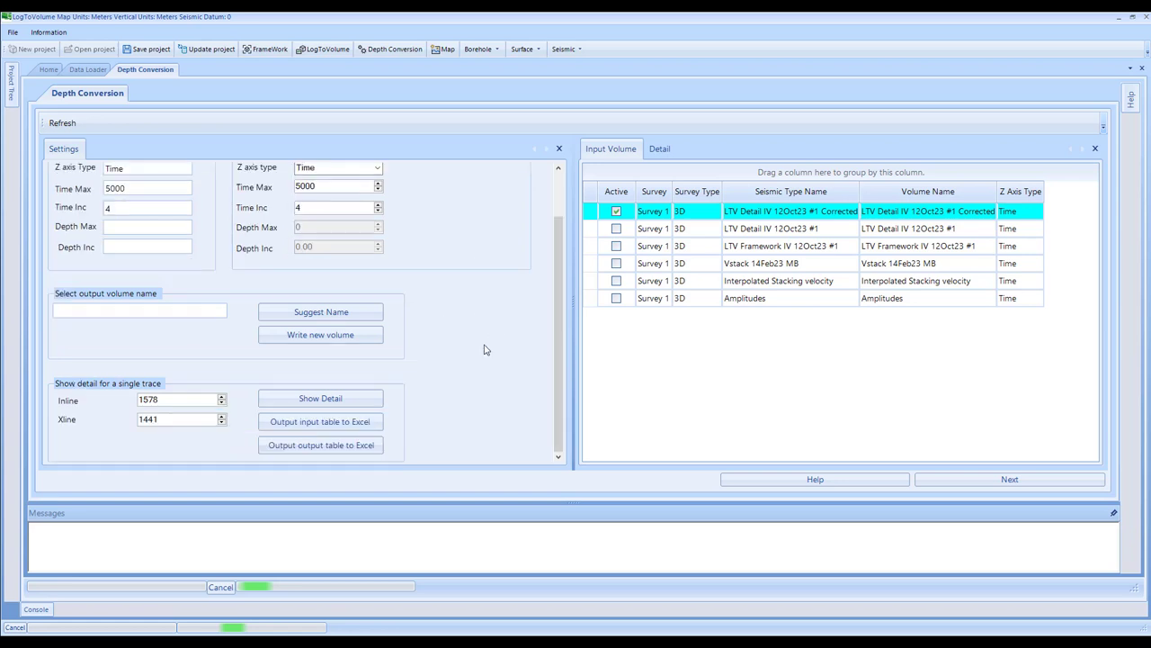
{"action": "scroll", "coordinate": [457, 358], "scroll_direction": "up", "scroll_amount": 1}
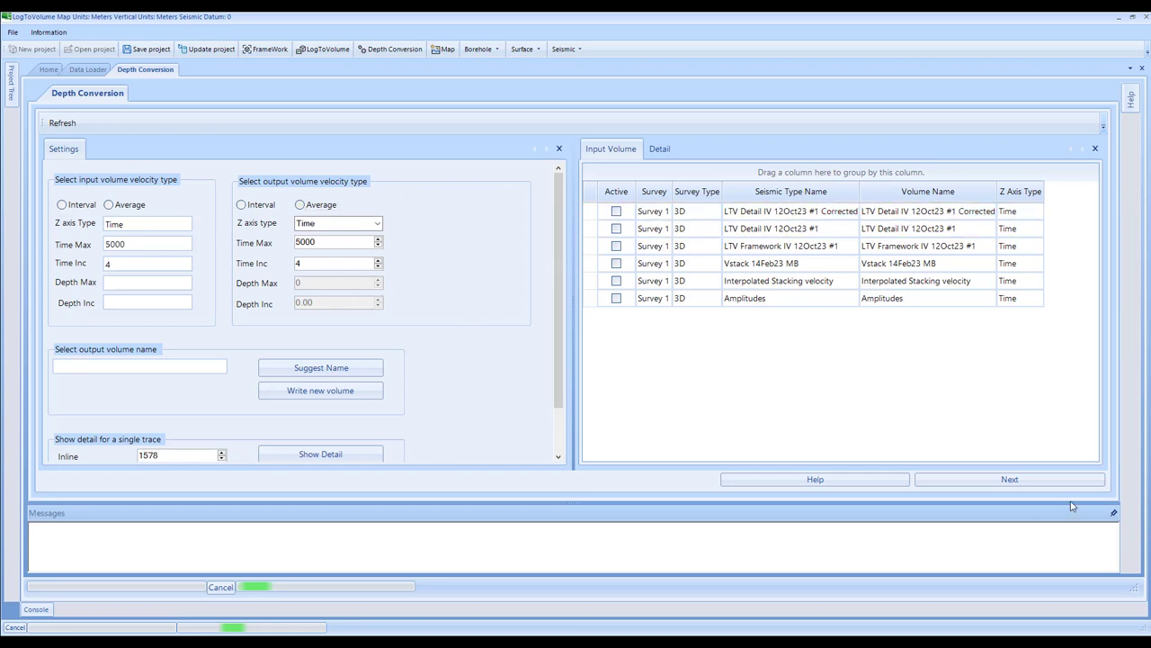
{"action": "left_click", "coordinate": [1001, 481]}
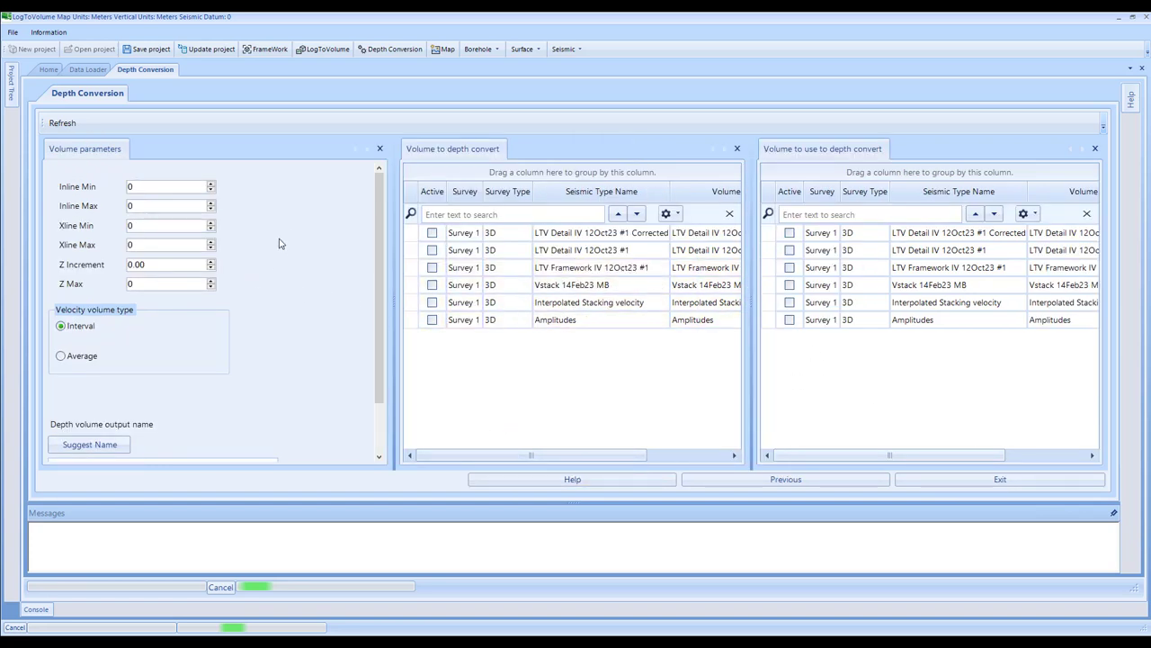
- Select Amplitudes as the volume to depth convert and LTV Detail IV 12Oct23 #1 Corrected as the interval velocity volume to use
{"action": "scroll", "coordinate": [281, 233], "scroll_direction": "down", "scroll_amount": 2}
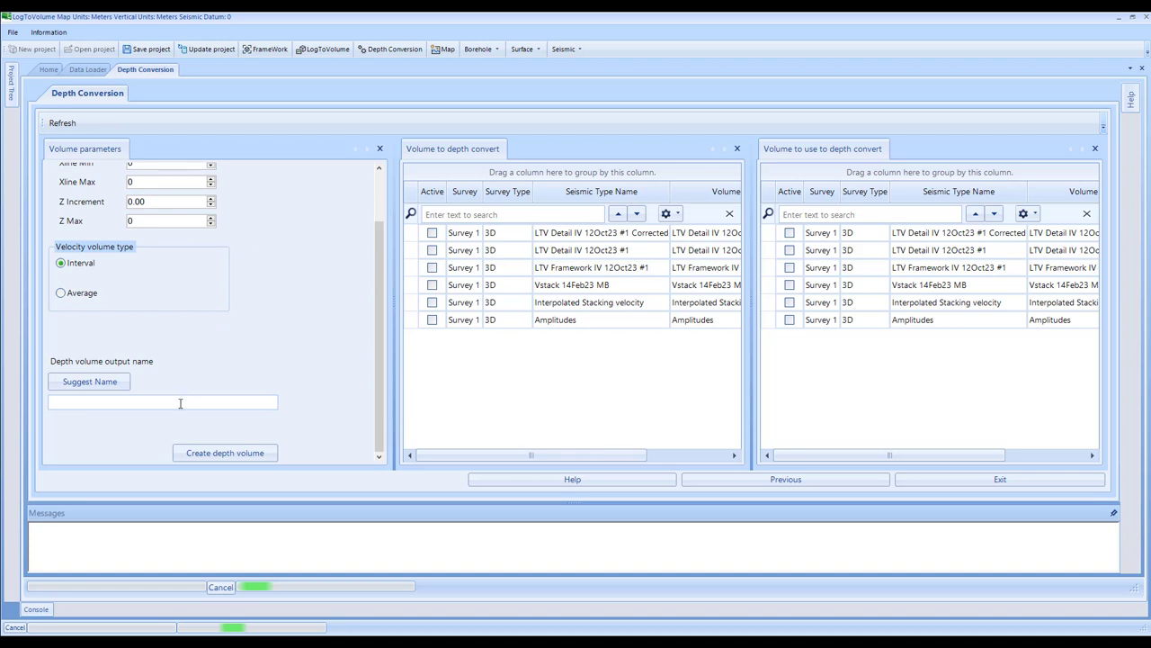
{"action": "left_click", "coordinate": [105, 384]}
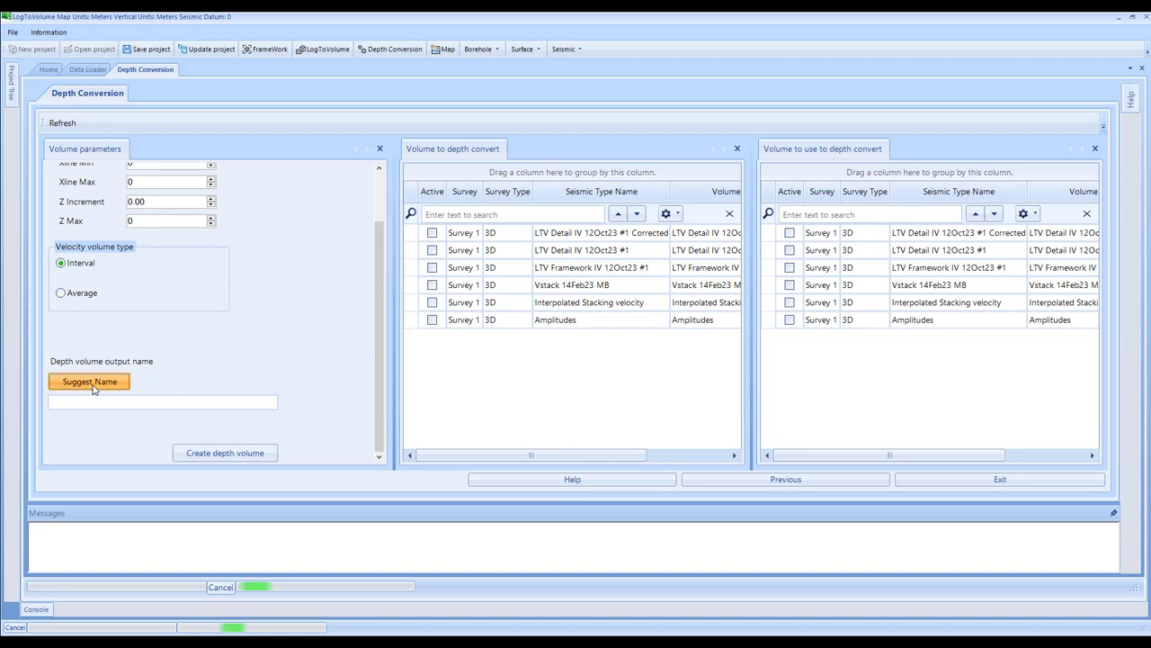
{"action": "left_click", "coordinate": [596, 349]}
{"action": "left_click", "coordinate": [431, 320]}
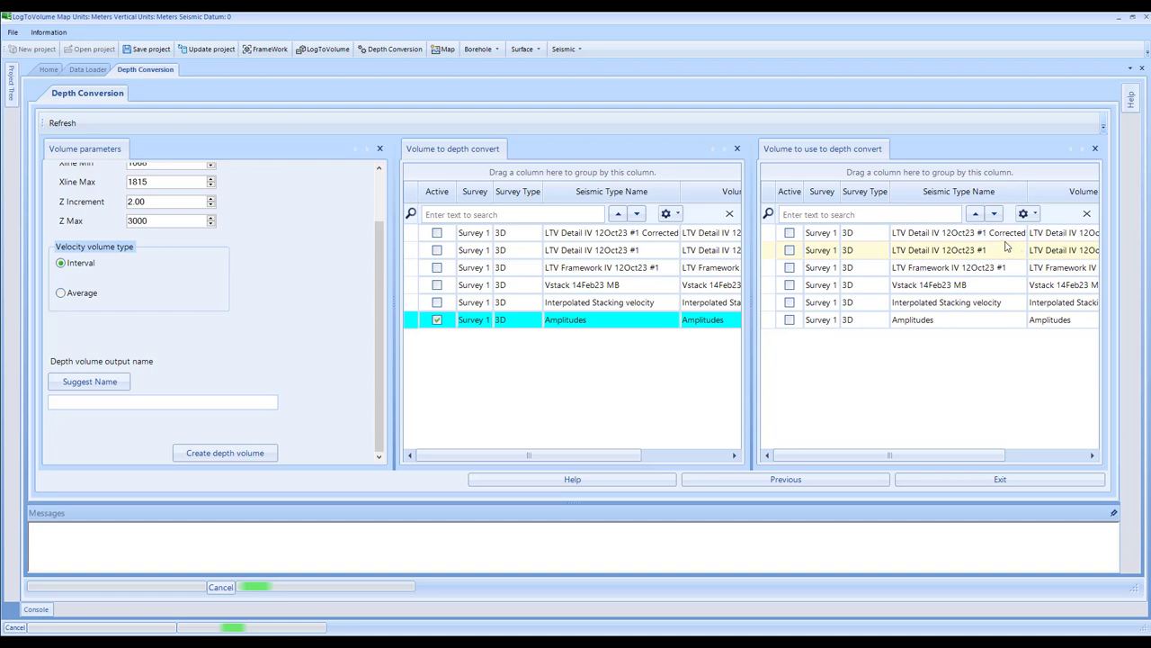
{"action": "left_click", "coordinate": [790, 234]}
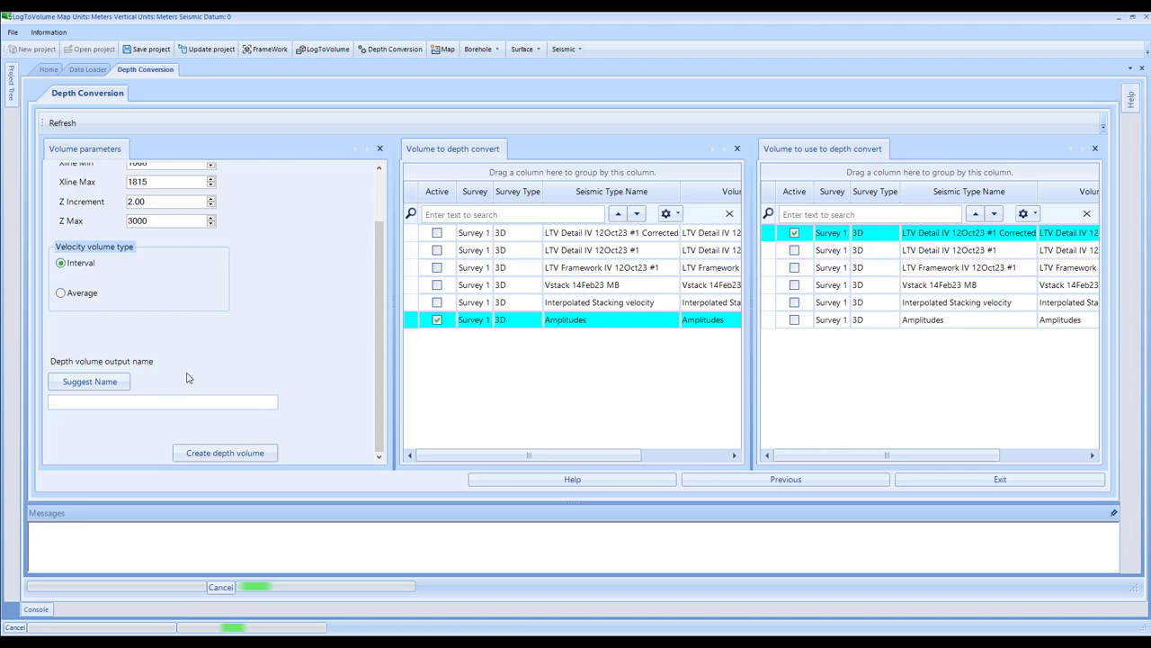
- Use the suggested output name Amplitudes Depth, create the depth volume and exit the Depth Conversion module
{"action": "left_click", "coordinate": [89, 381]}
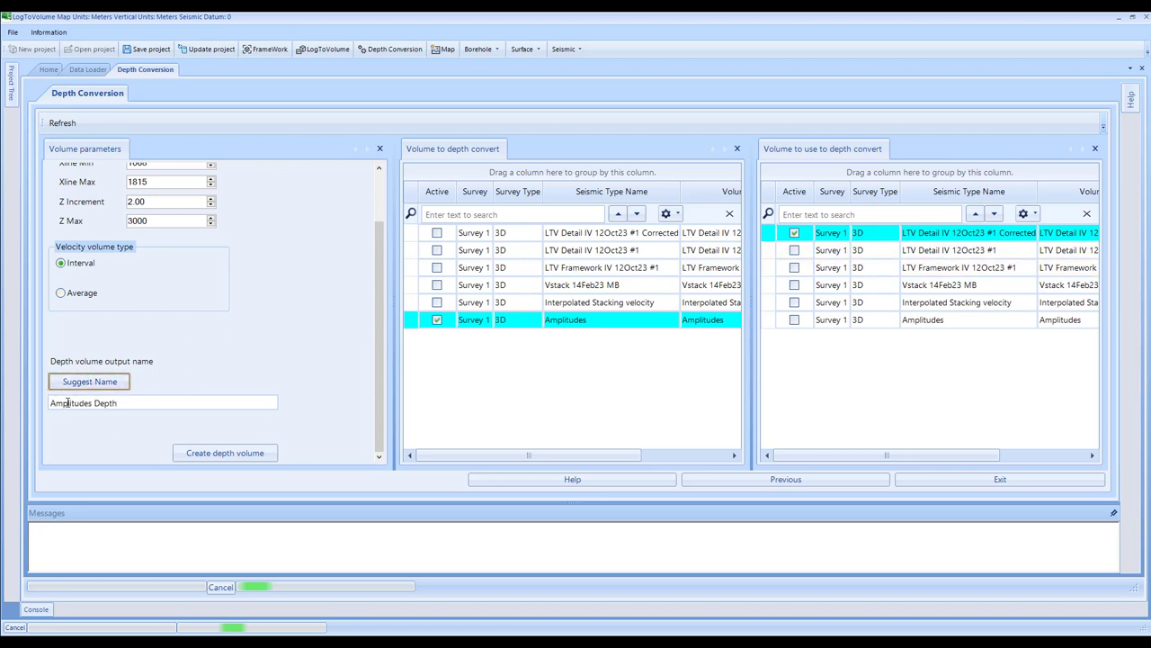
{"action": "left_click", "coordinate": [187, 402]}
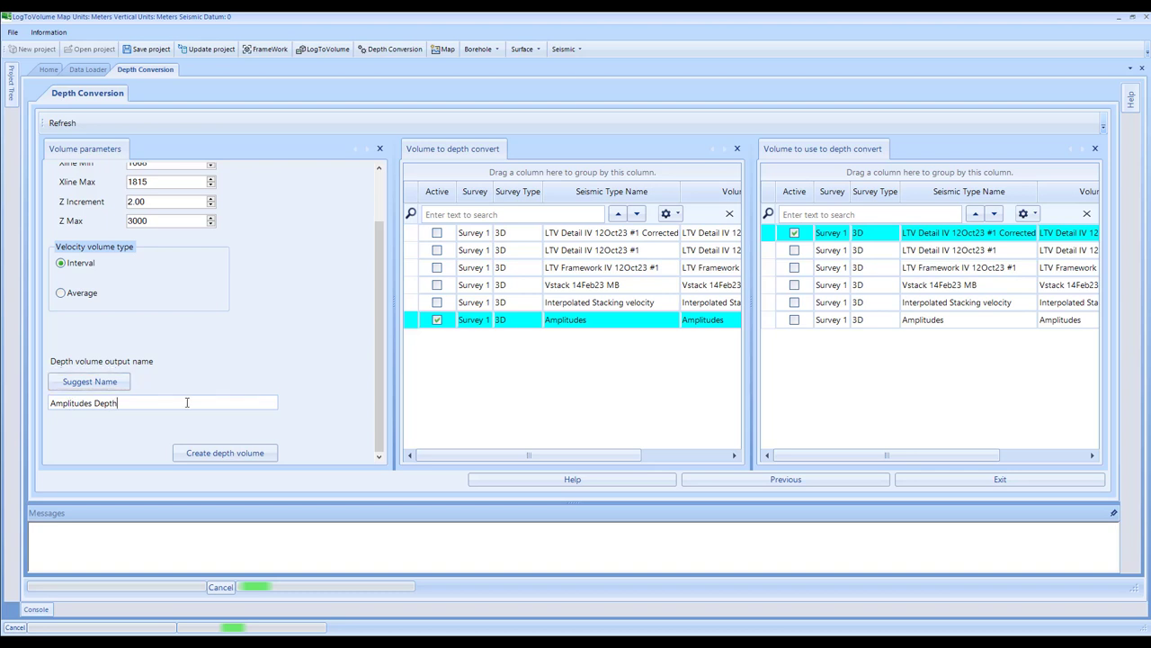
{"action": "left_click", "coordinate": [213, 455]}
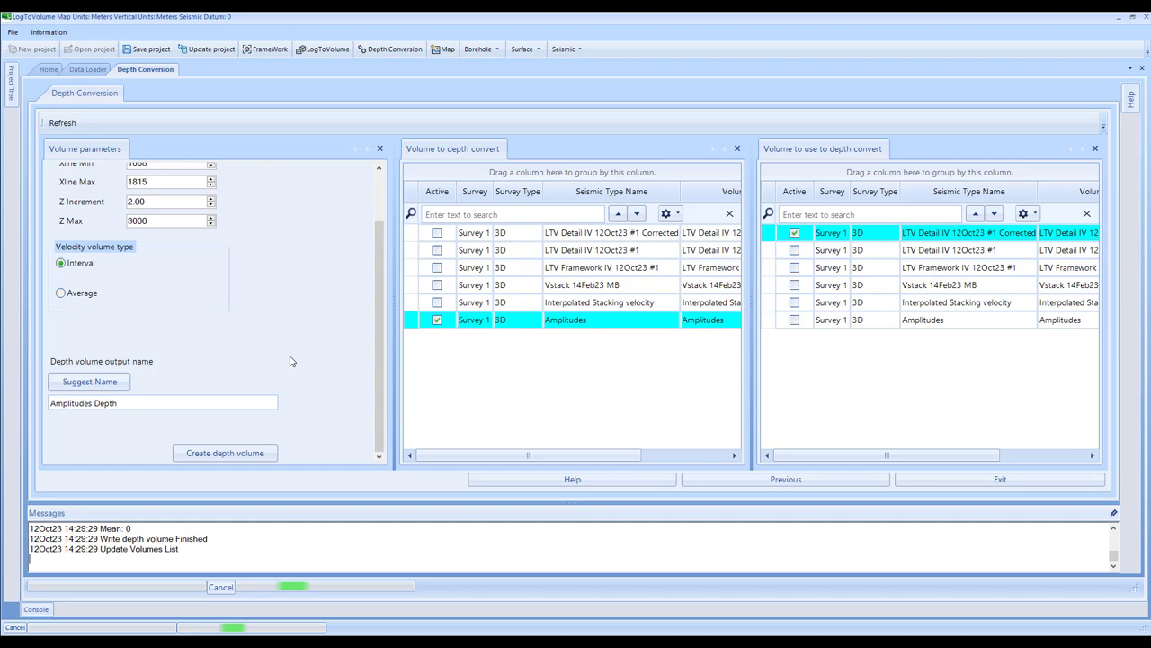
{"action": "left_click", "coordinate": [1001, 481]}
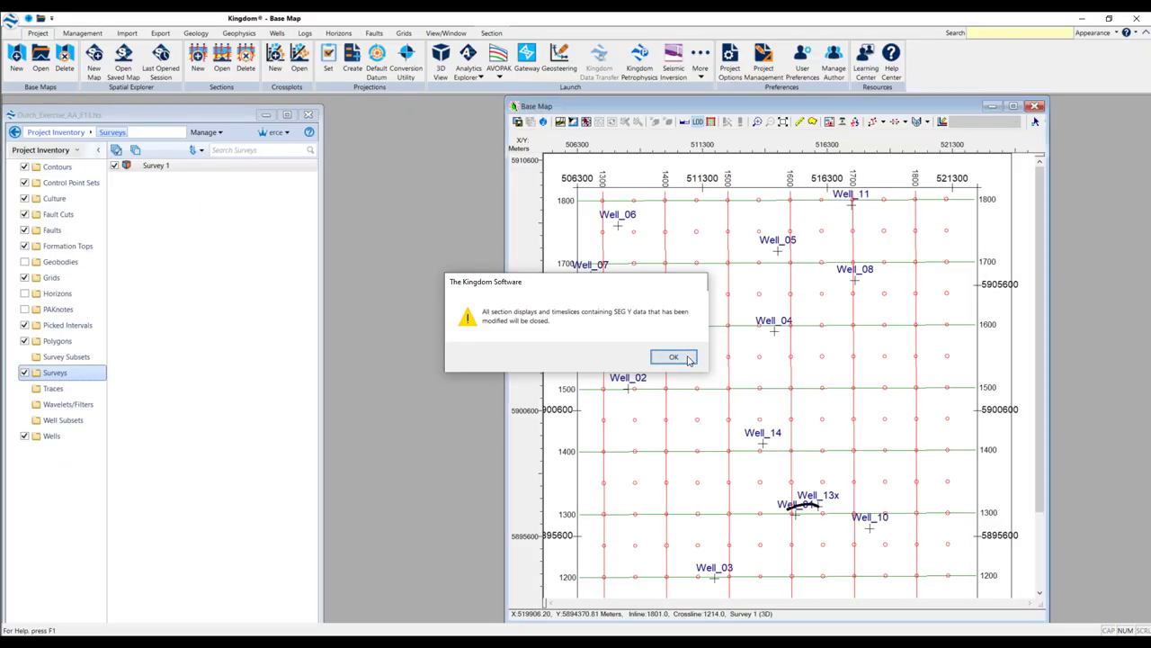
- Switch to Kingdom and refresh the surveys in the project inventory, acknowledging the notice about closing modified SEG Y displays
{"action": "left_click", "coordinate": [683, 358]}
{"action": "right_click", "coordinate": [56, 376]}
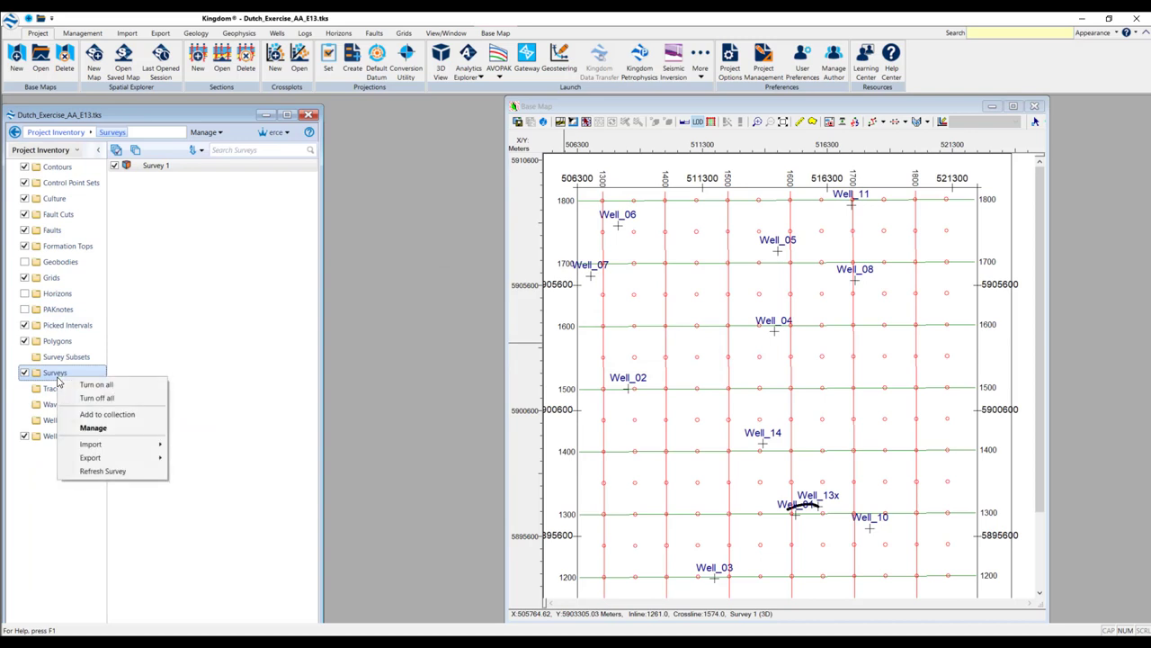
{"action": "left_click", "coordinate": [102, 470]}
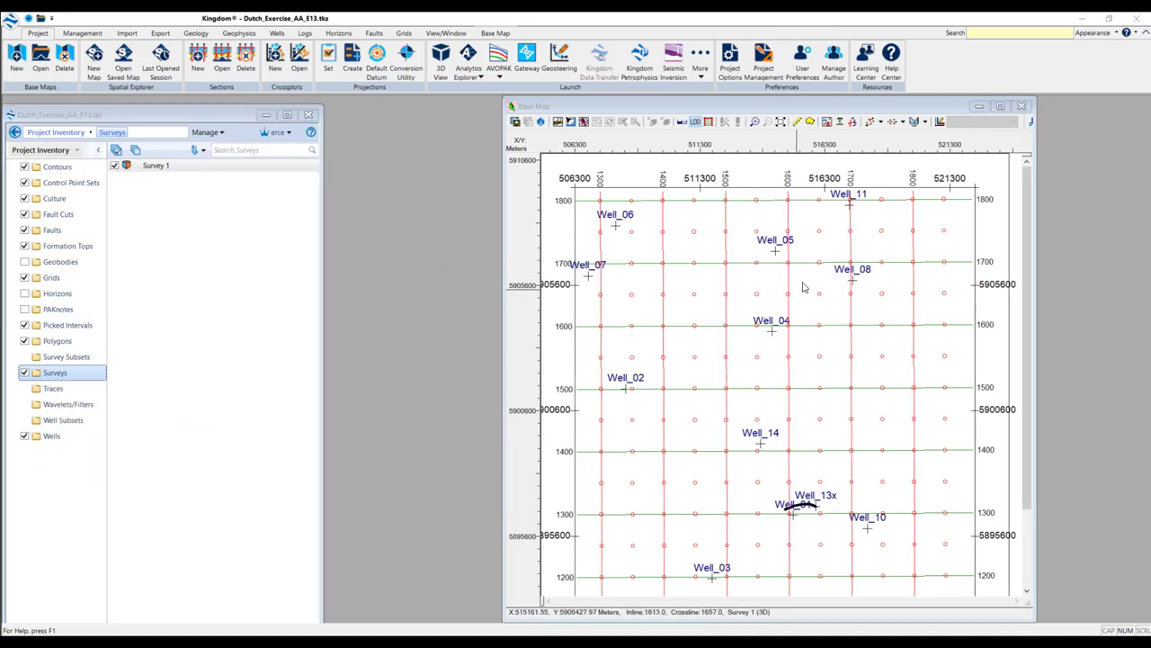
- Display inline 1802 from the base map and show the Amplitudes Depth volume on it
{"action": "right_click", "coordinate": [915, 286]}
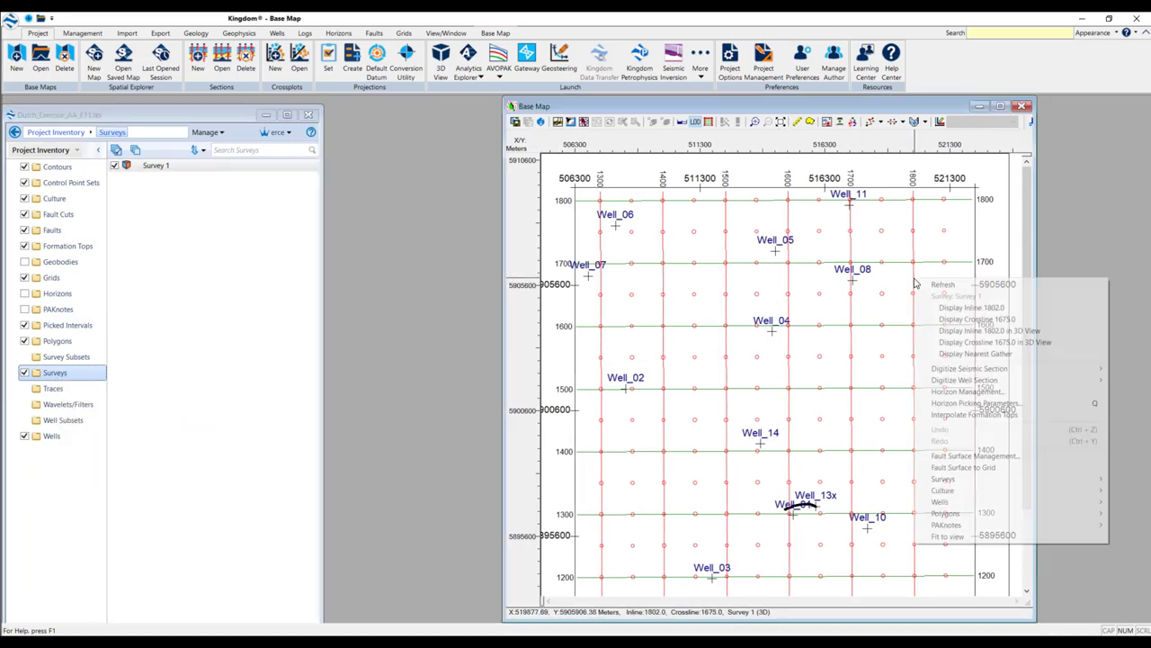
{"action": "left_click", "coordinate": [938, 309]}
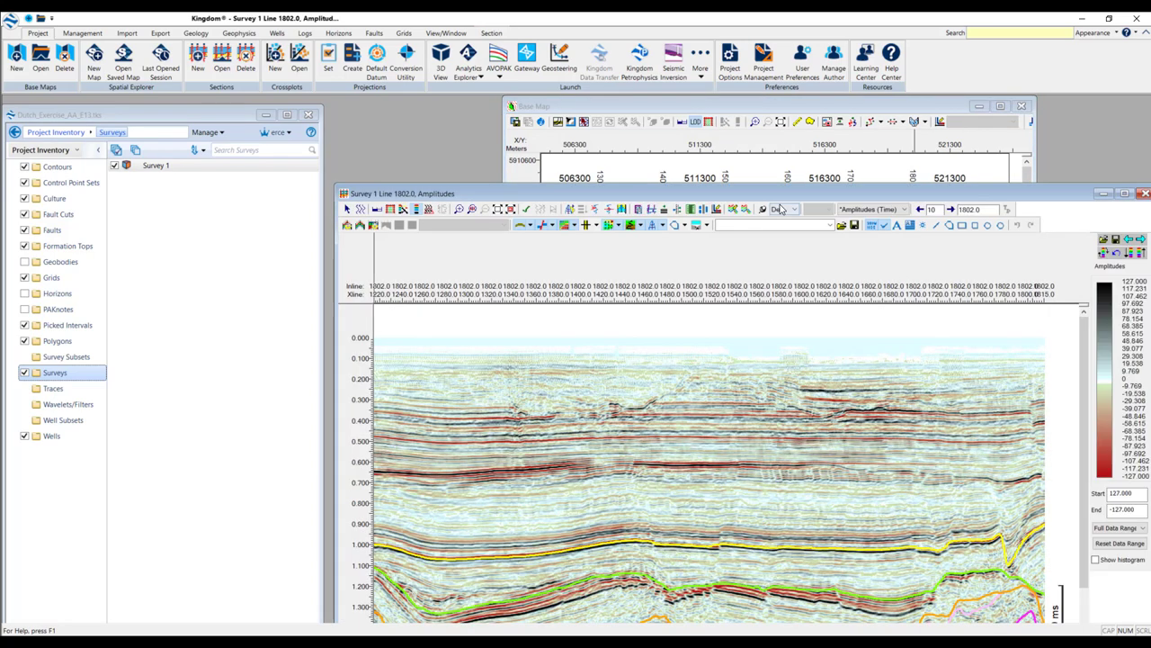
{"action": "left_click_drag", "start_coordinate": [760, 199], "coordinate": [727, 102]}
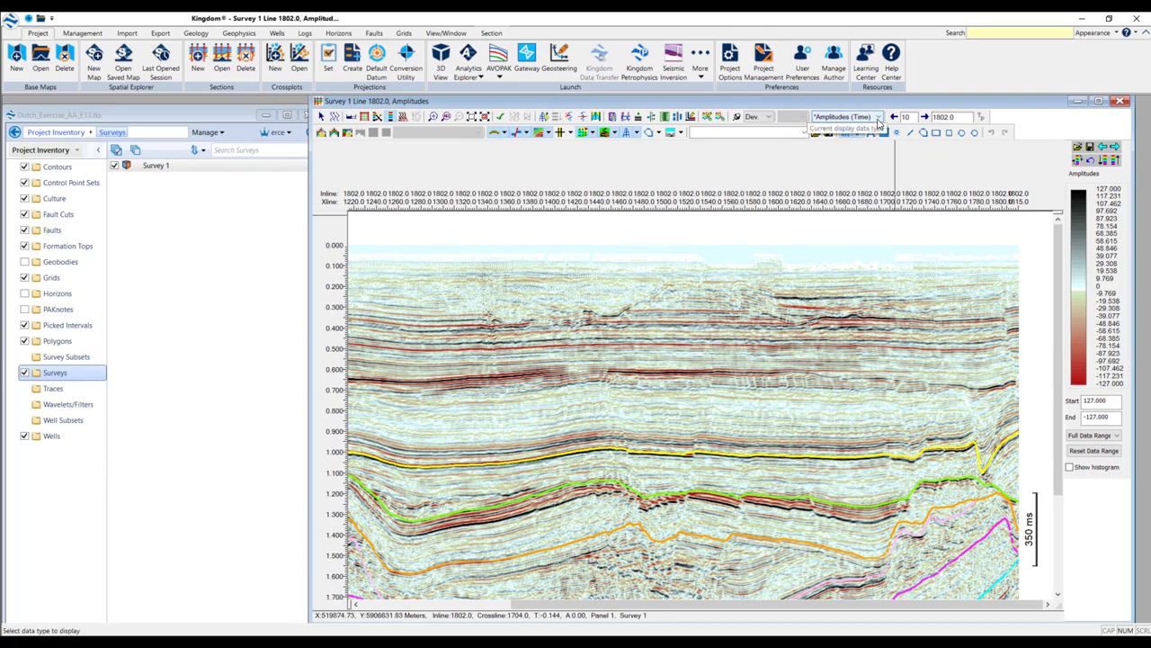
{"action": "left_click_drag", "start_coordinate": [785, 608], "coordinate": [870, 152]}
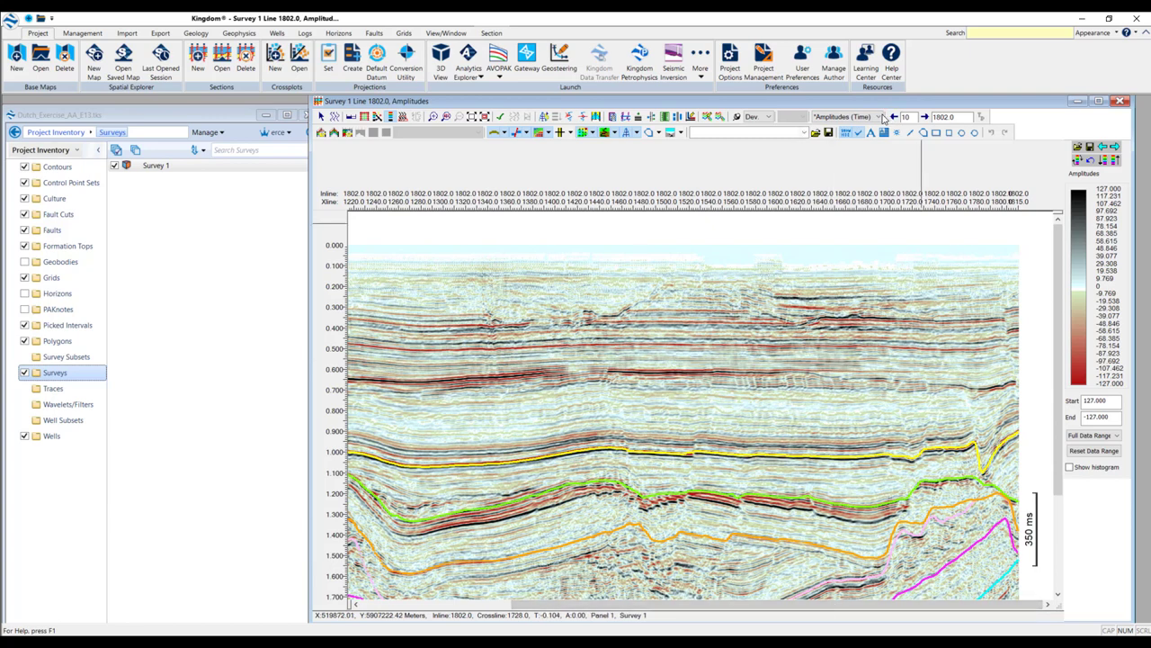
{"action": "left_click", "coordinate": [879, 116]}
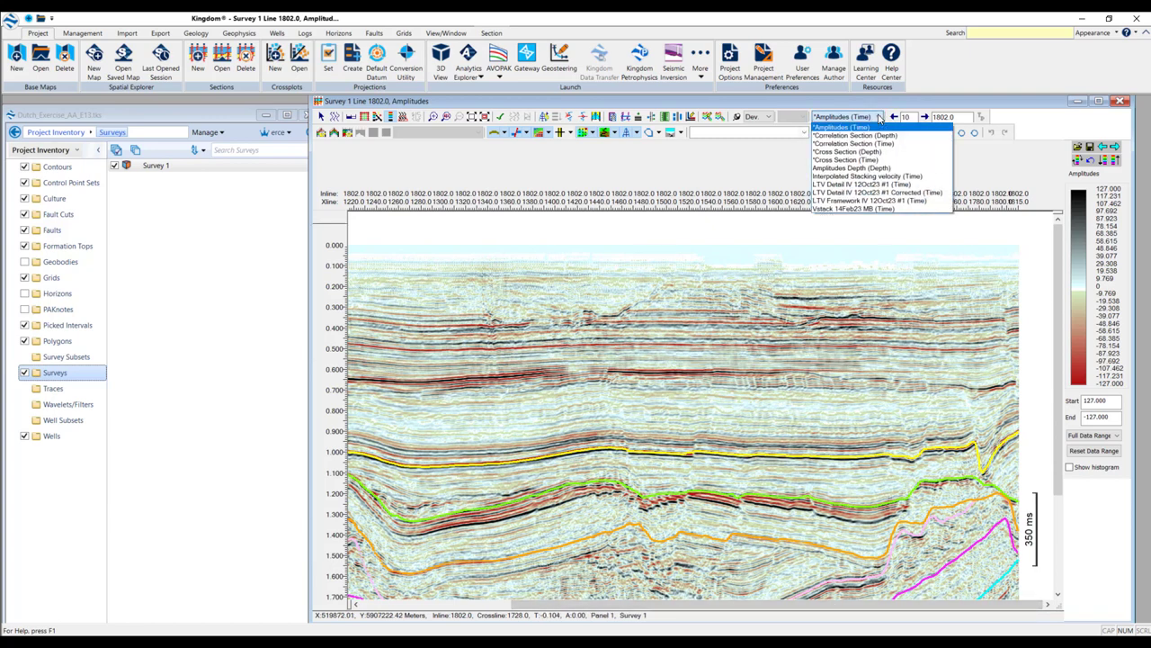
{"action": "left_click", "coordinate": [845, 169]}
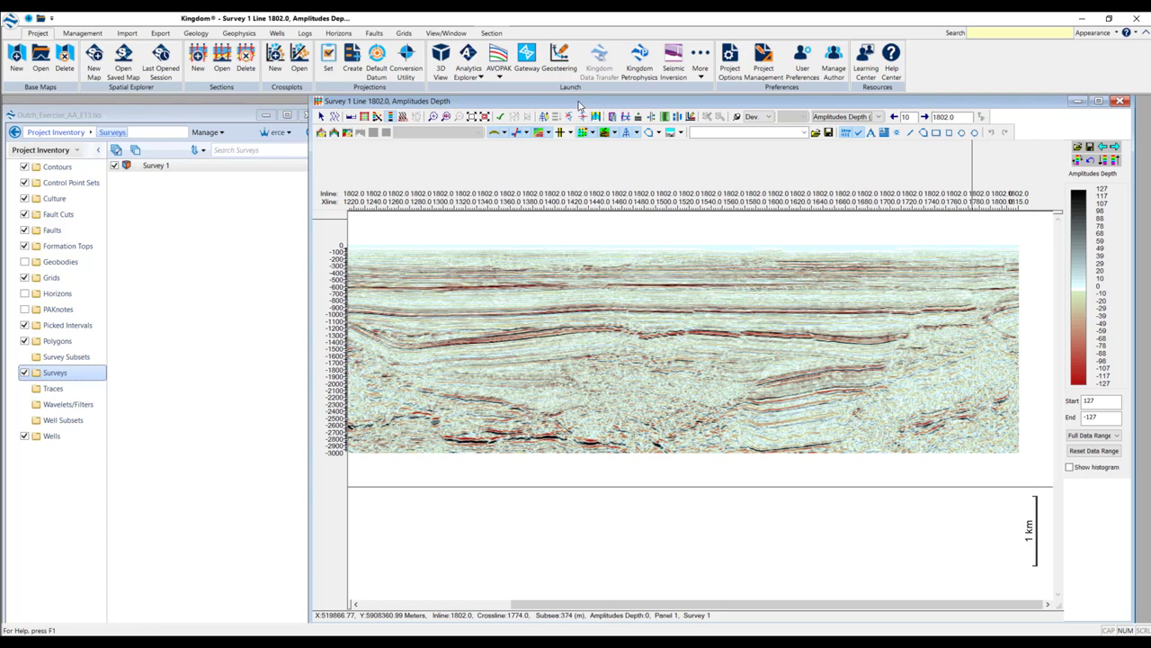
- Open the saved section Random Line 1 and switch its displayed data to Amplitudes Depth
{"action": "left_click", "coordinate": [490, 34]}
{"action": "left_click", "coordinate": [53, 48]}
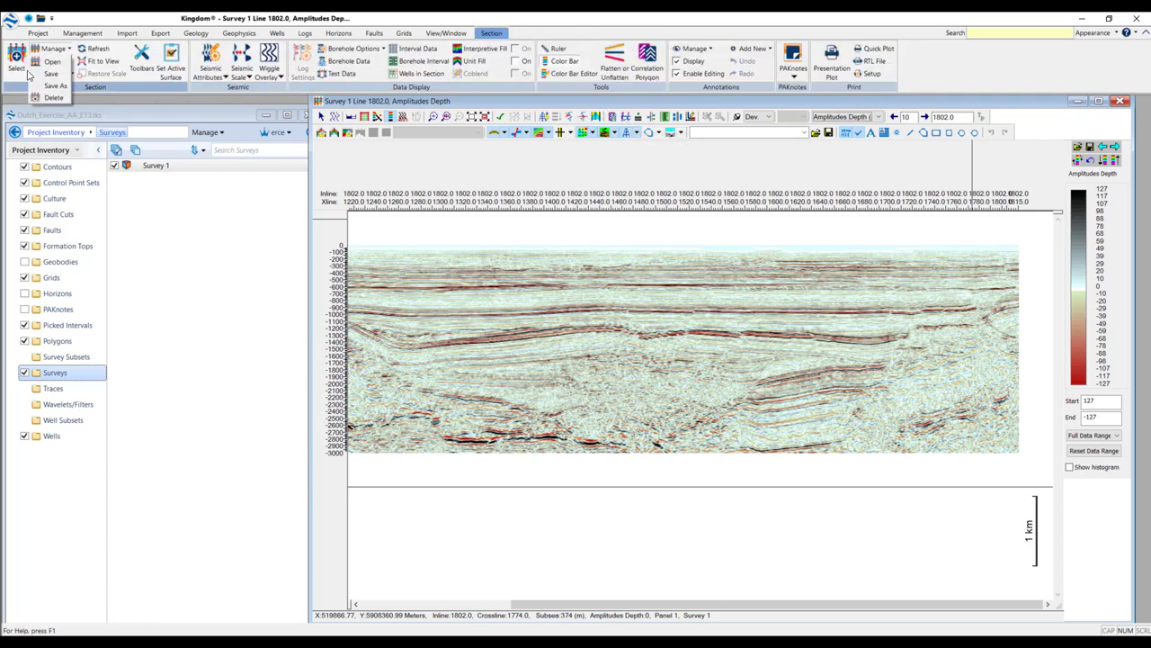
{"action": "left_click", "coordinate": [55, 65]}
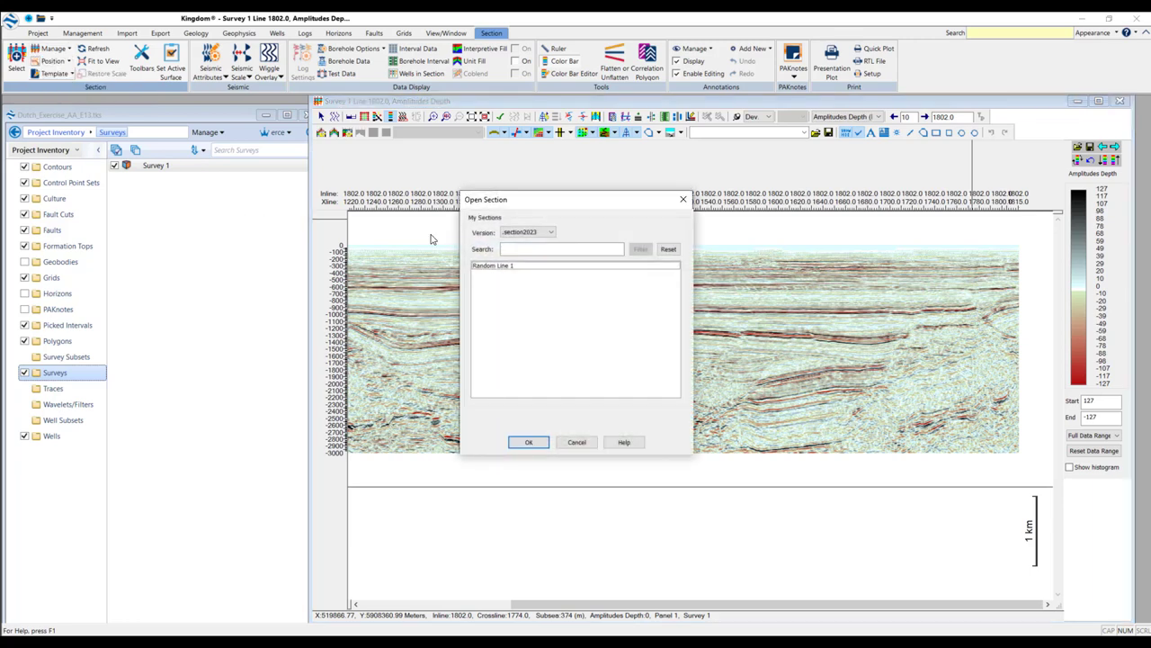
{"action": "left_click", "coordinate": [537, 268]}
{"action": "left_click", "coordinate": [528, 442]}
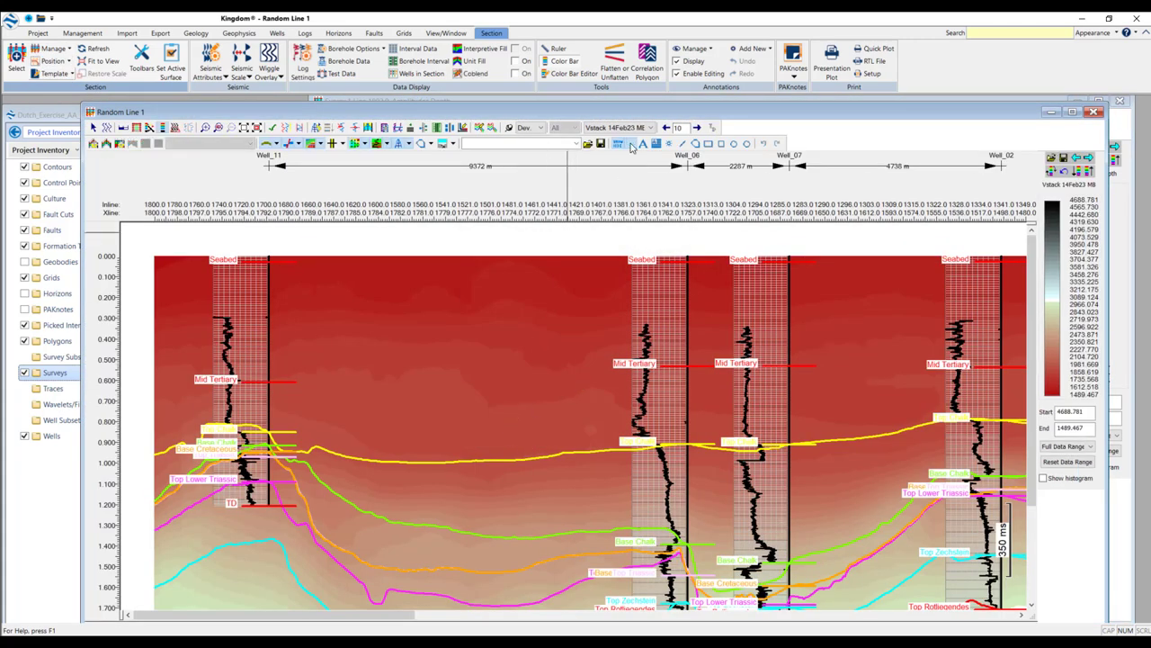
{"action": "left_click", "coordinate": [650, 127]}
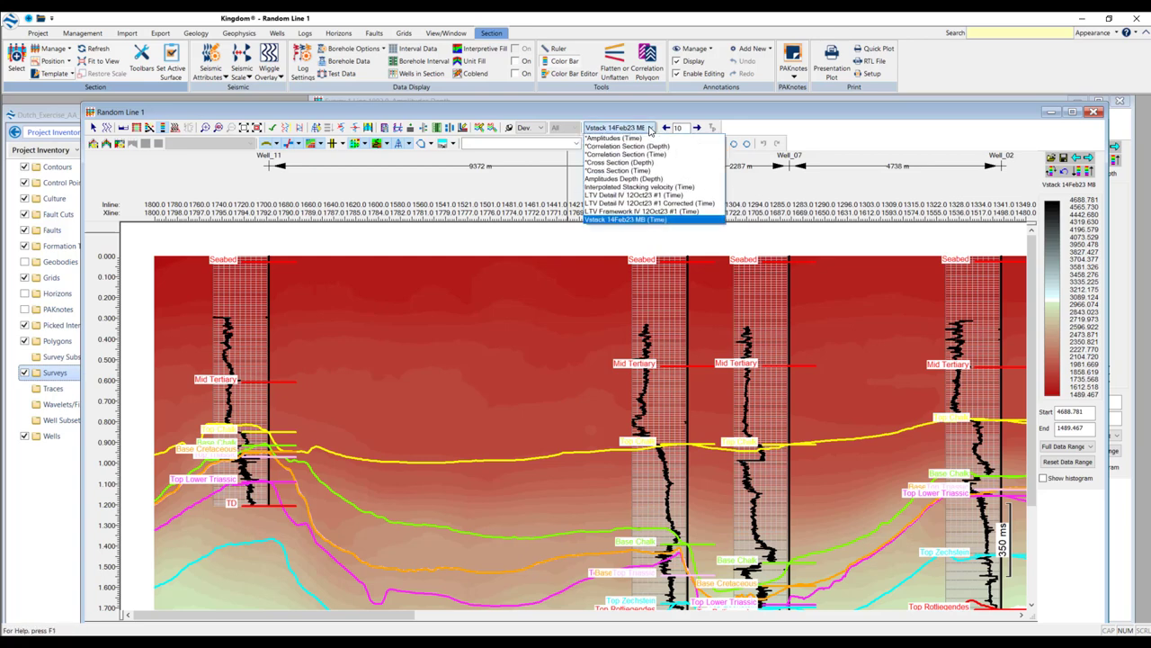
{"action": "left_click", "coordinate": [625, 178]}
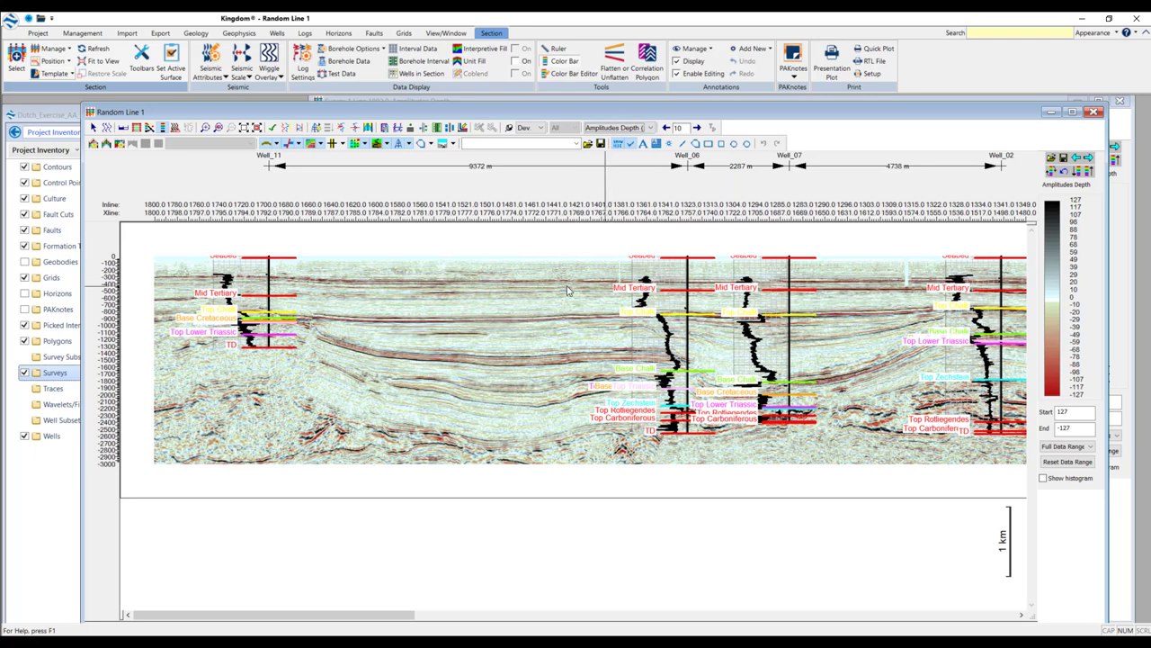
- Overlay the seven Final Depth 12Oct23 Version1 grids, from Base Tertiary to Top Rotliegendes, on Random Line 1 enlarged around Well_11
{"action": "left_click_drag", "start_coordinate": [84, 279], "coordinate": [319, 272]}
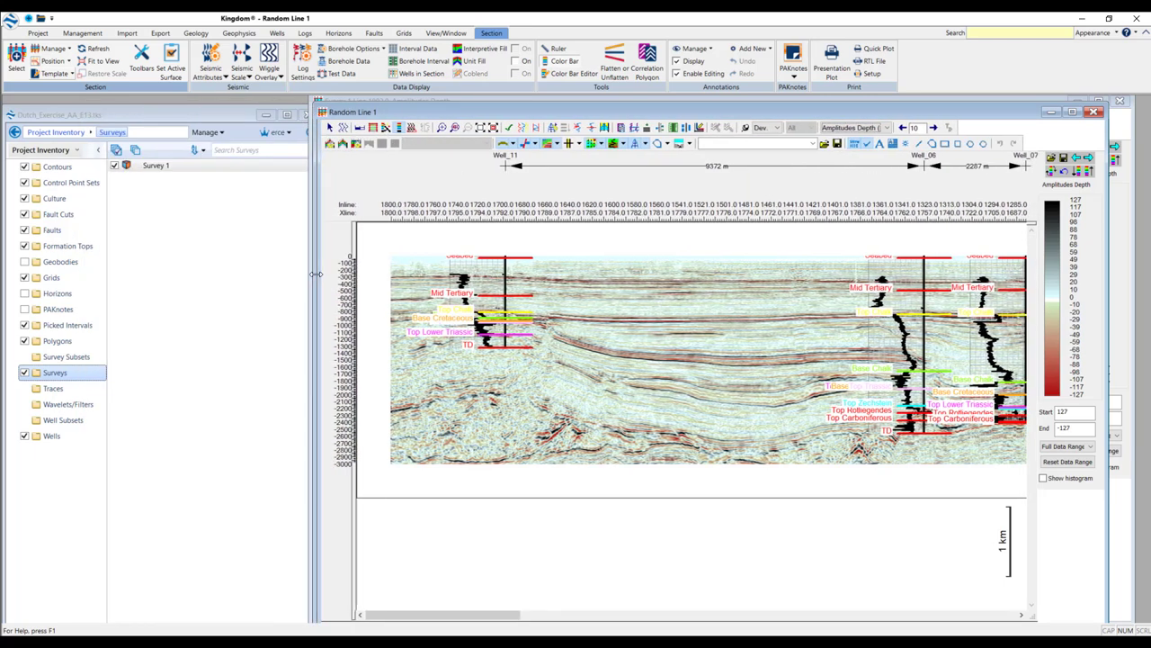
{"action": "left_click", "coordinate": [440, 127]}
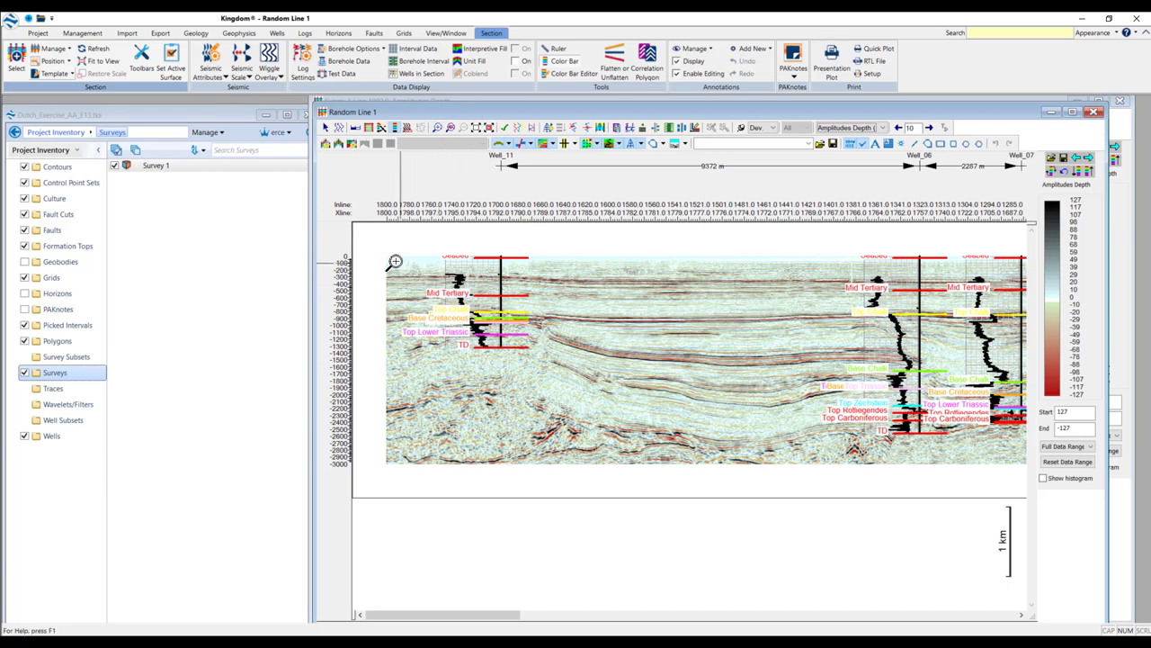
{"action": "left_click_drag", "start_coordinate": [386, 254], "coordinate": [724, 465]}
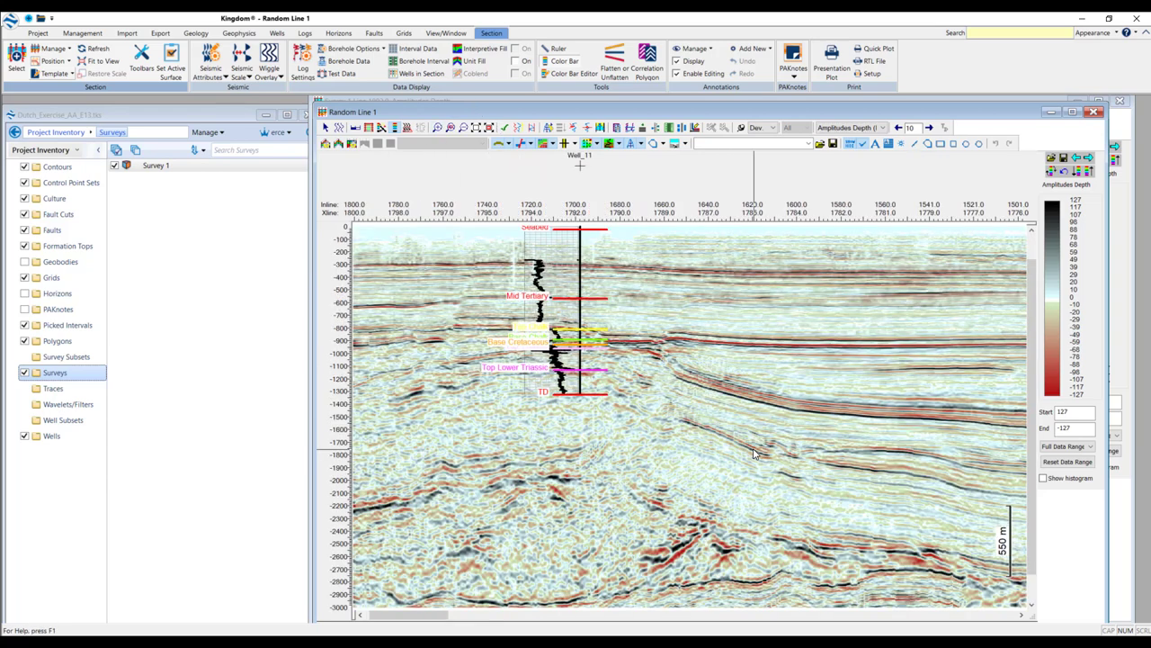
{"action": "left_click", "coordinate": [53, 277]}
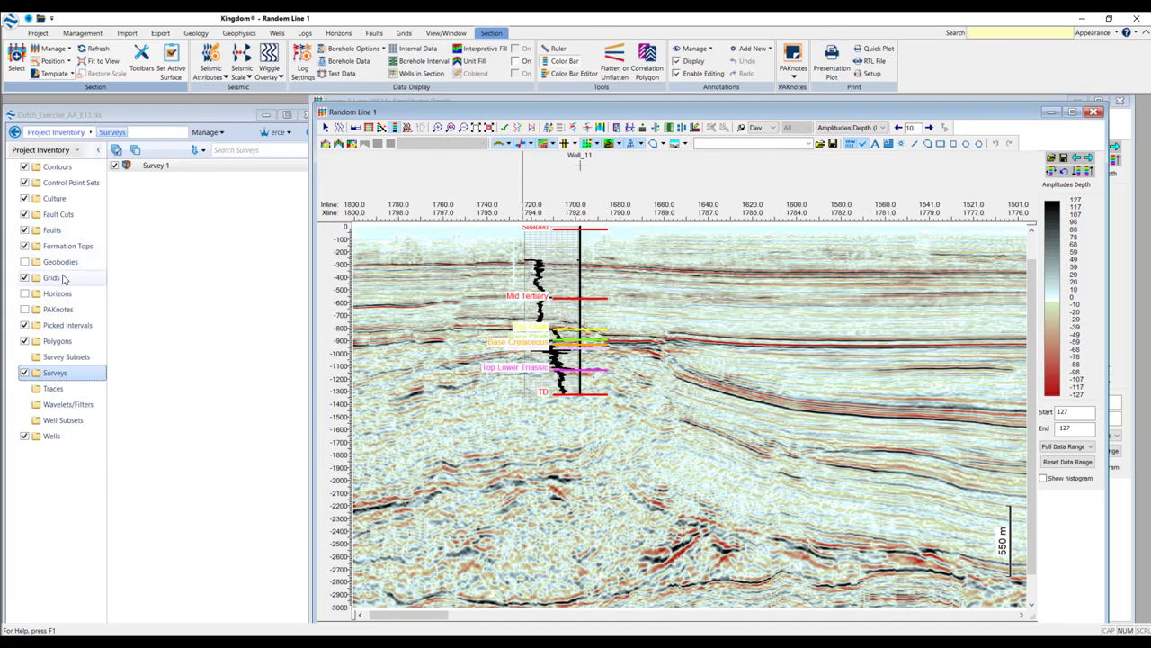
{"action": "left_click", "coordinate": [115, 178]}
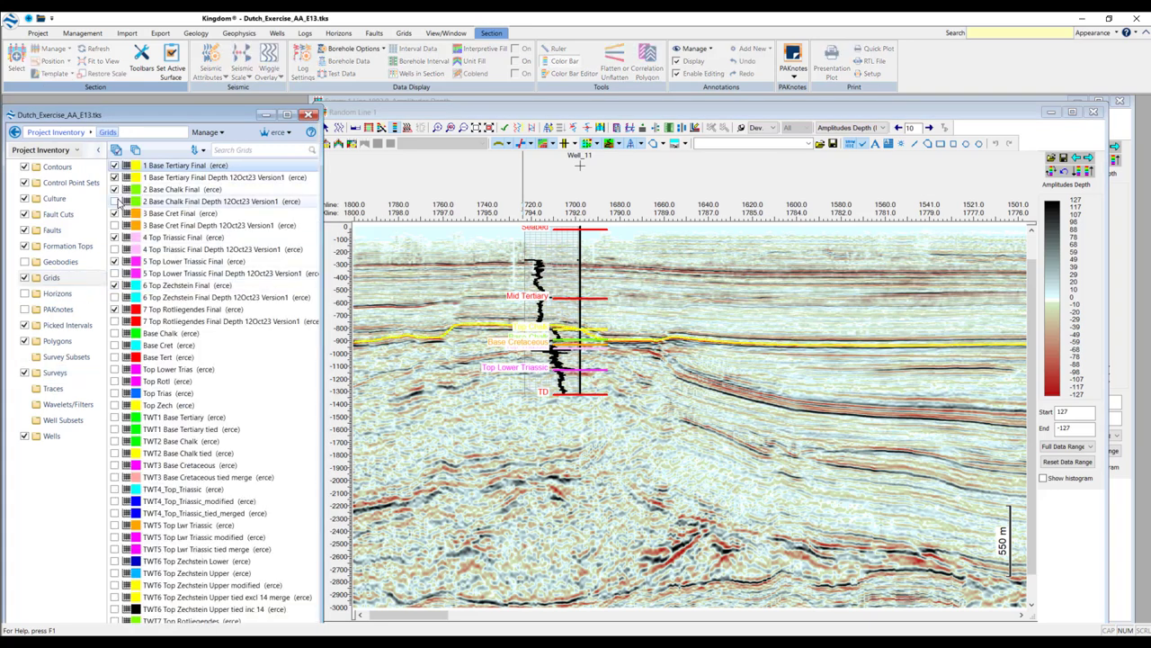
{"action": "left_click", "coordinate": [115, 202]}
{"action": "left_click", "coordinate": [115, 226]}
{"action": "left_click", "coordinate": [115, 250]}
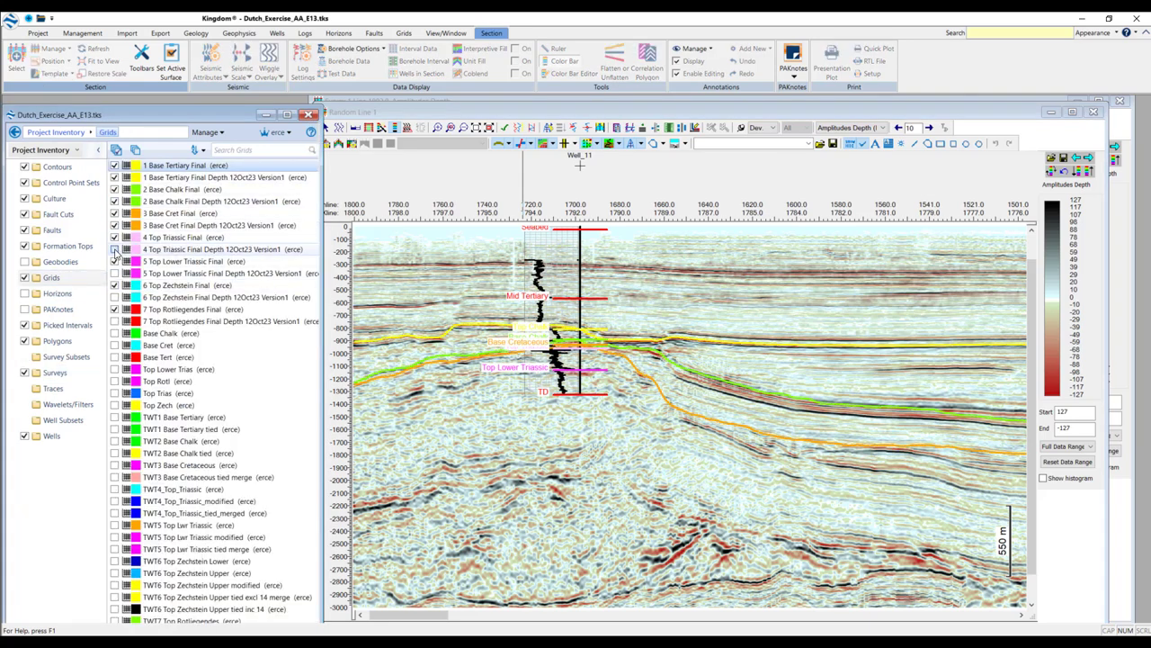
{"action": "left_click", "coordinate": [115, 273]}
{"action": "left_click", "coordinate": [115, 297]}
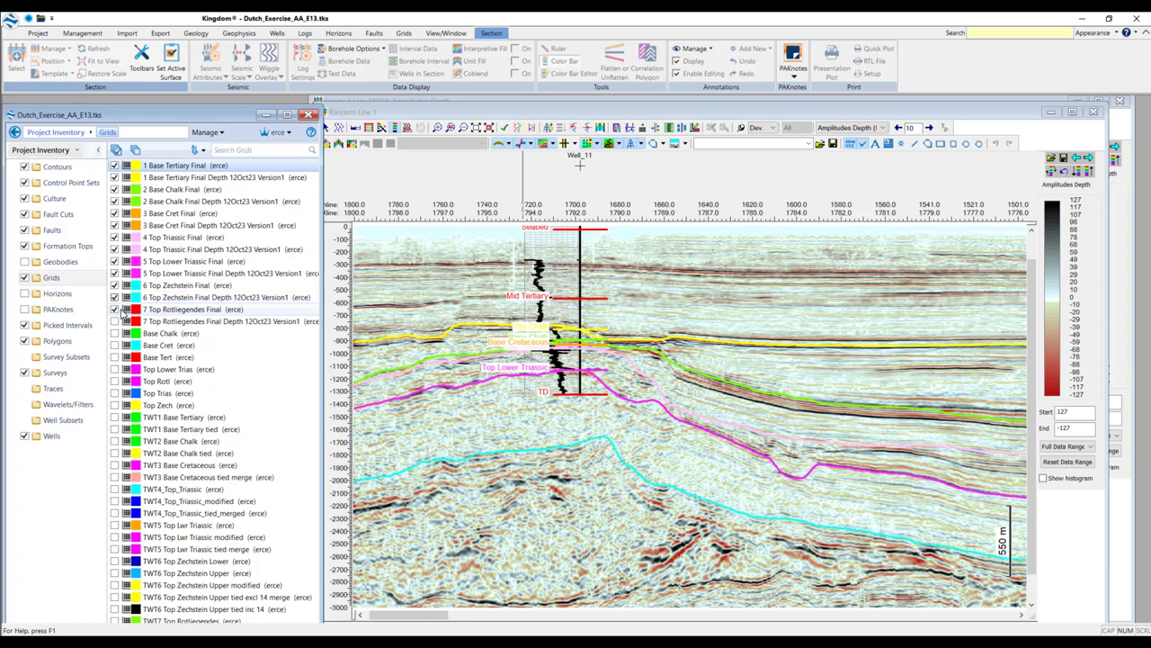
{"action": "left_click", "coordinate": [115, 321]}
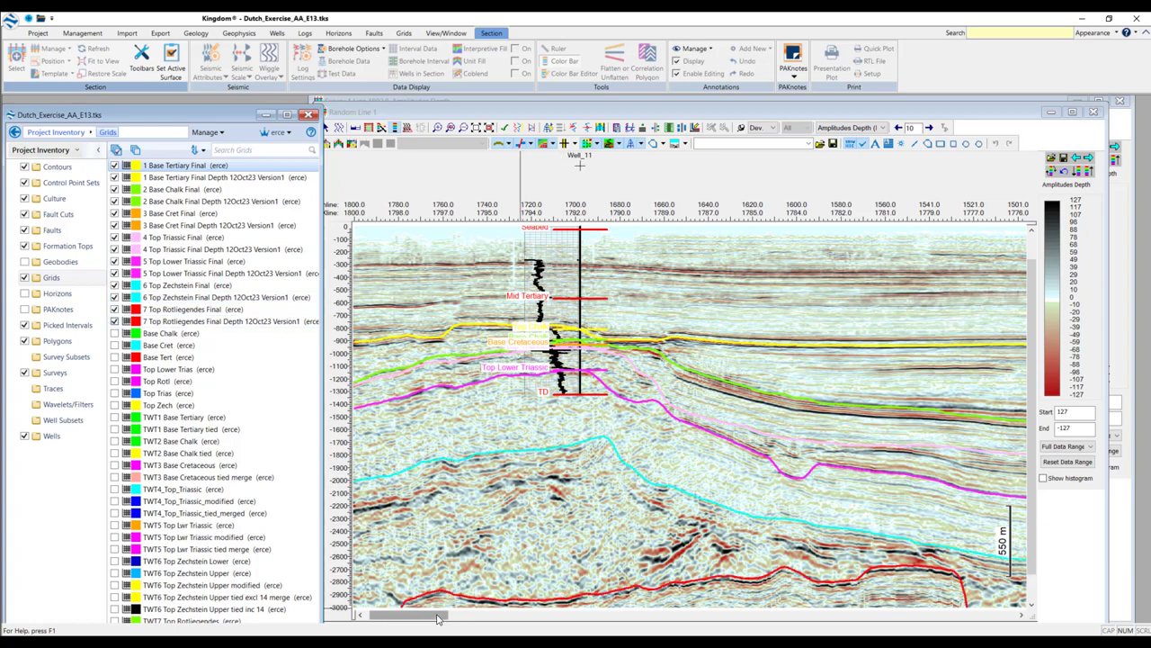
- Inspect the depth section along Random Line 1 as far as Well_05 and Well_08, and display the Amplitudes time data on it
{"action": "mouse_move", "coordinate": [436, 616]}
{"action": "left_mouse_down"}
{"action": "mouse_move", "coordinate": [454, 617]}
{"action": "mouse_move", "coordinate": [434, 616]}
{"action": "left_mouse_up"}
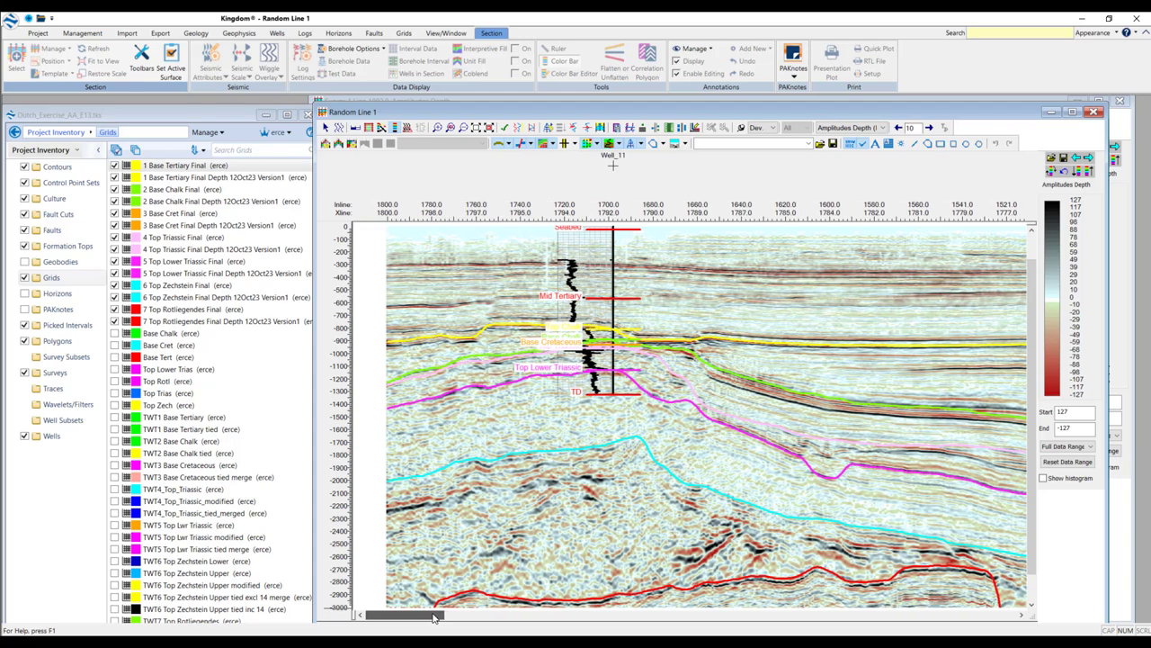
{"action": "left_click_drag", "start_coordinate": [435, 616], "coordinate": [1002, 613]}
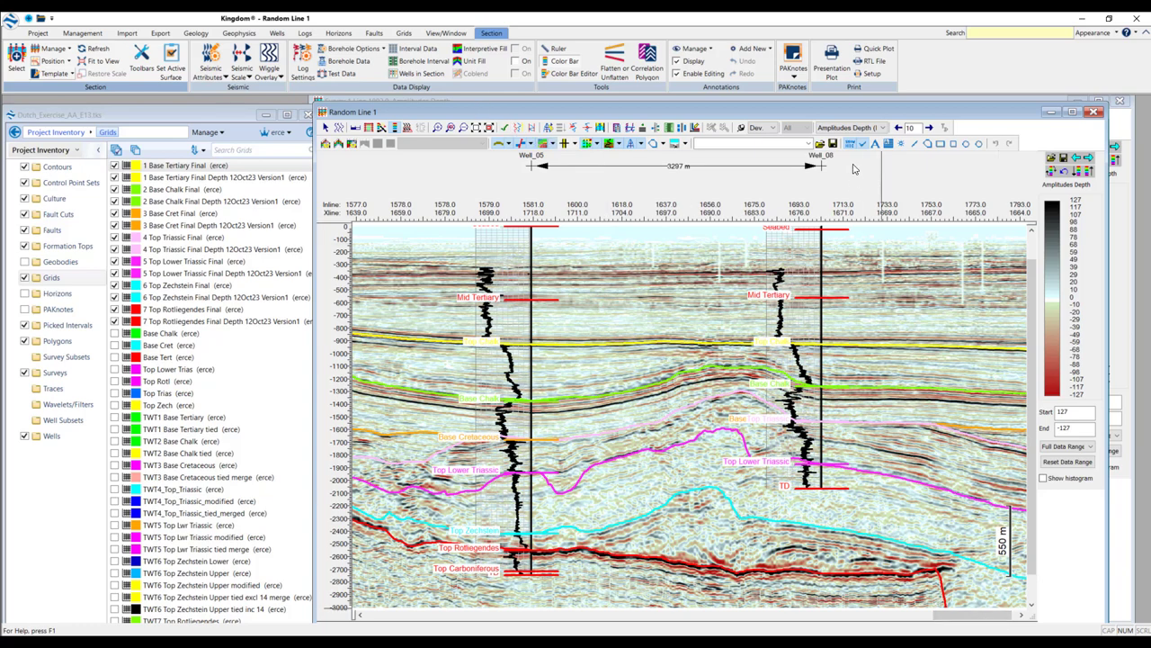
{"action": "left_click", "coordinate": [877, 129]}
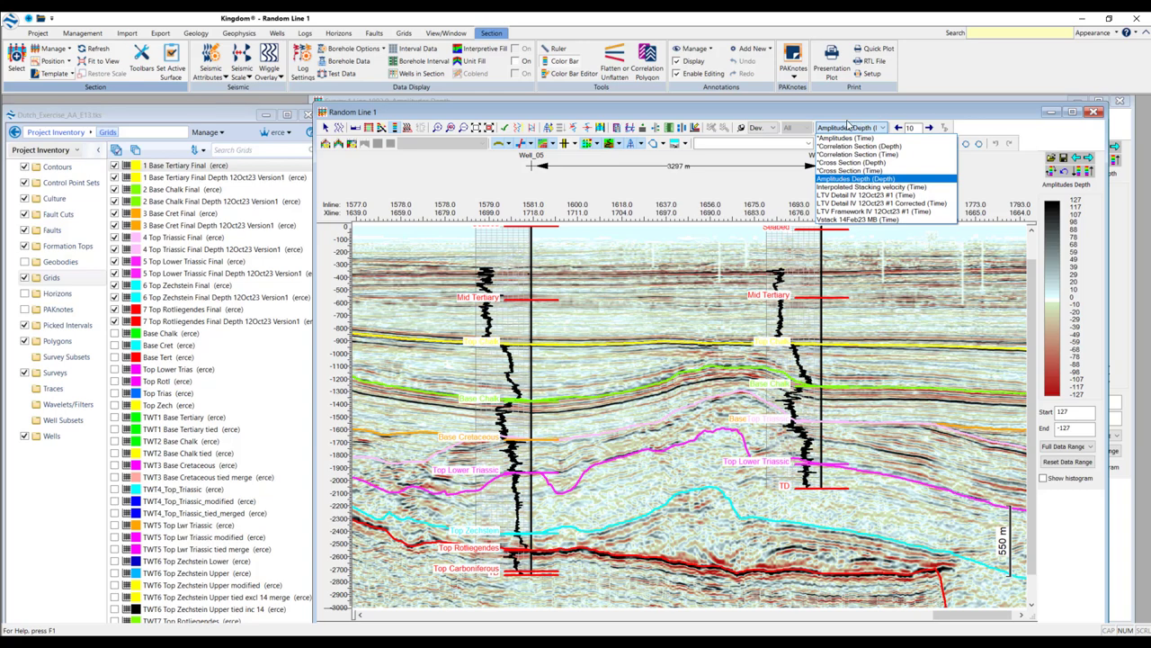
{"action": "left_click", "coordinate": [848, 138]}
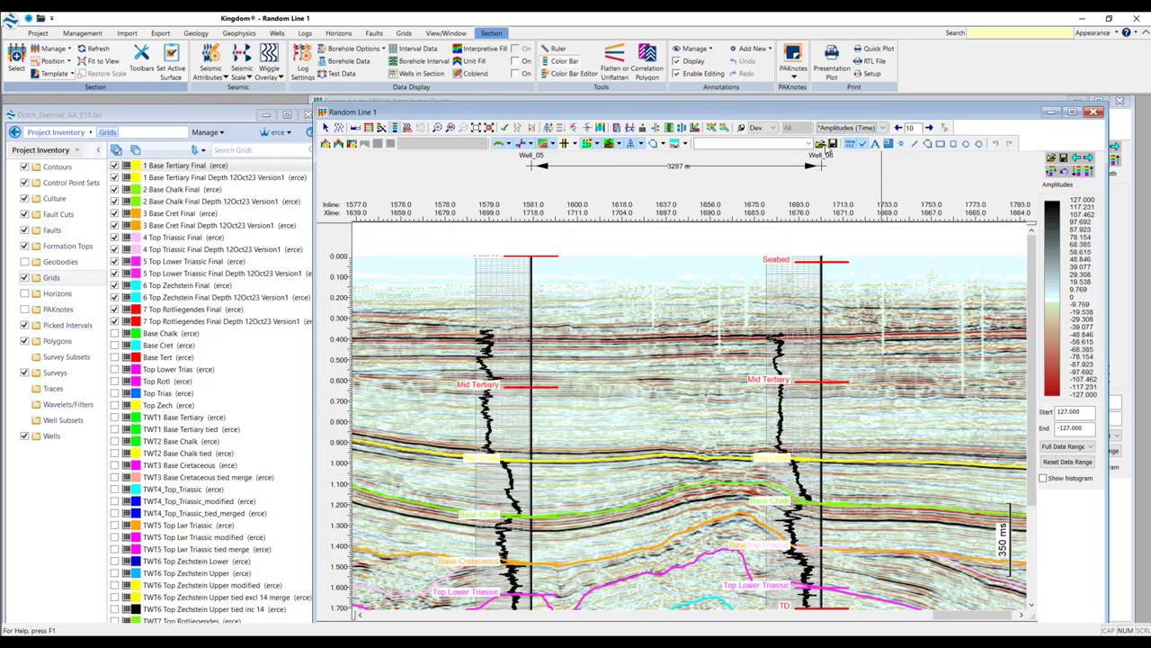
- Compare the LTV Framework IV 12Oct23 #1, LTV Detail IV 12Oct23 #1 and LTV Detail IV 12Oct23 #1 Corrected volumes on Random Line 1
{"action": "left_click", "coordinate": [883, 128]}
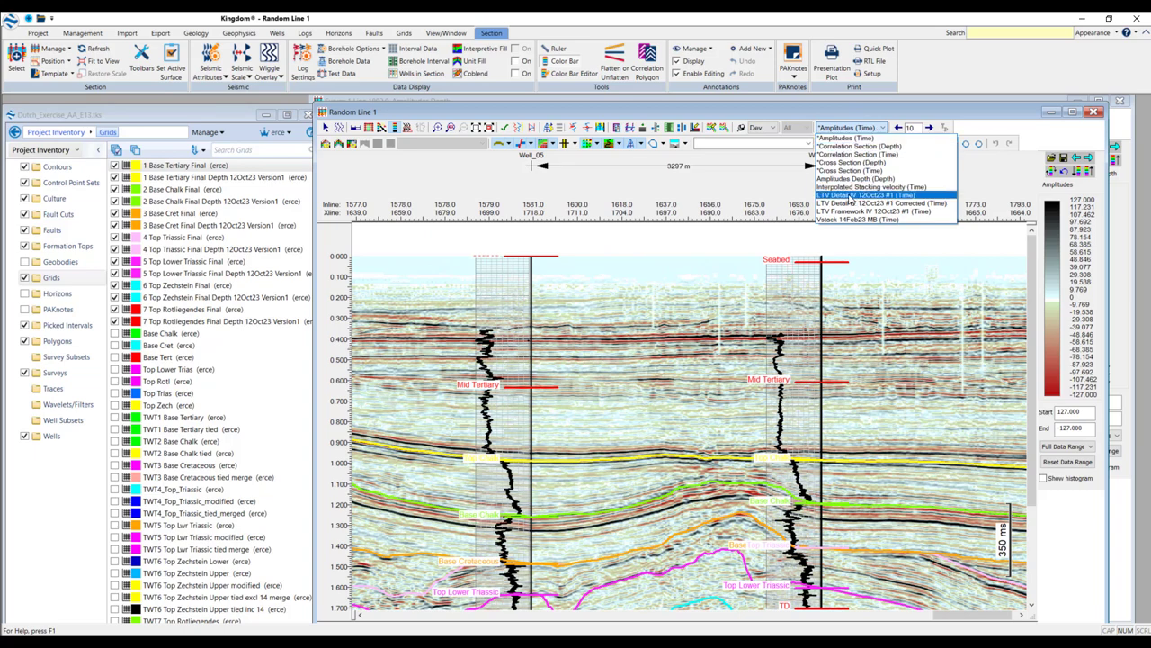
{"action": "left_click", "coordinate": [846, 214]}
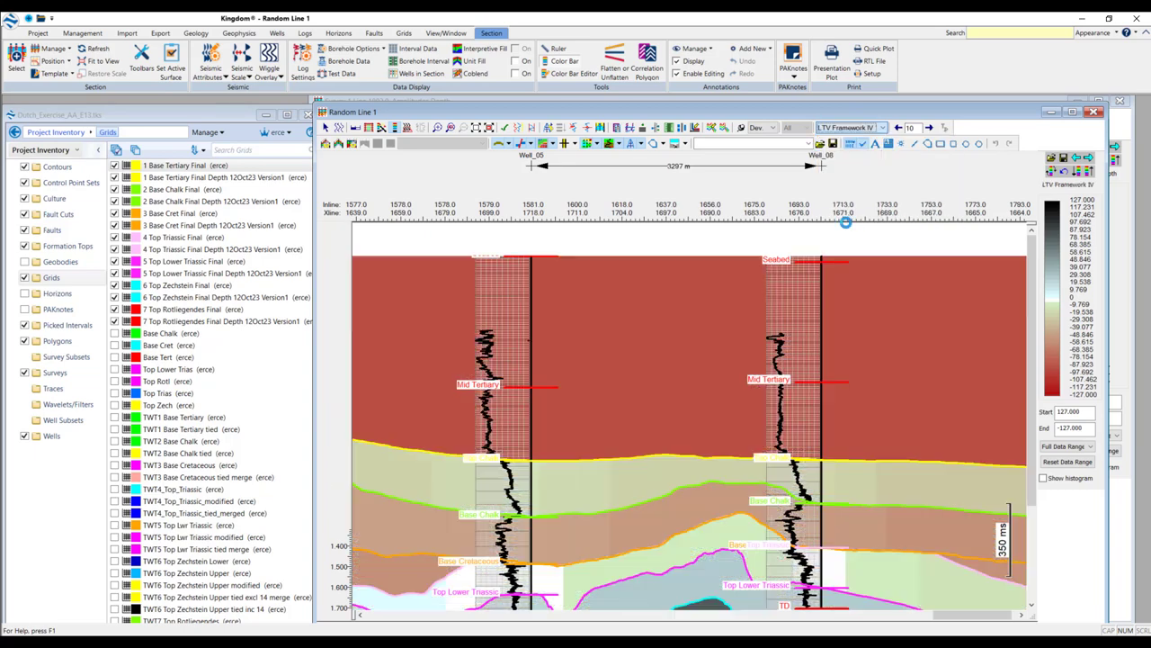
{"action": "left_click", "coordinate": [884, 128]}
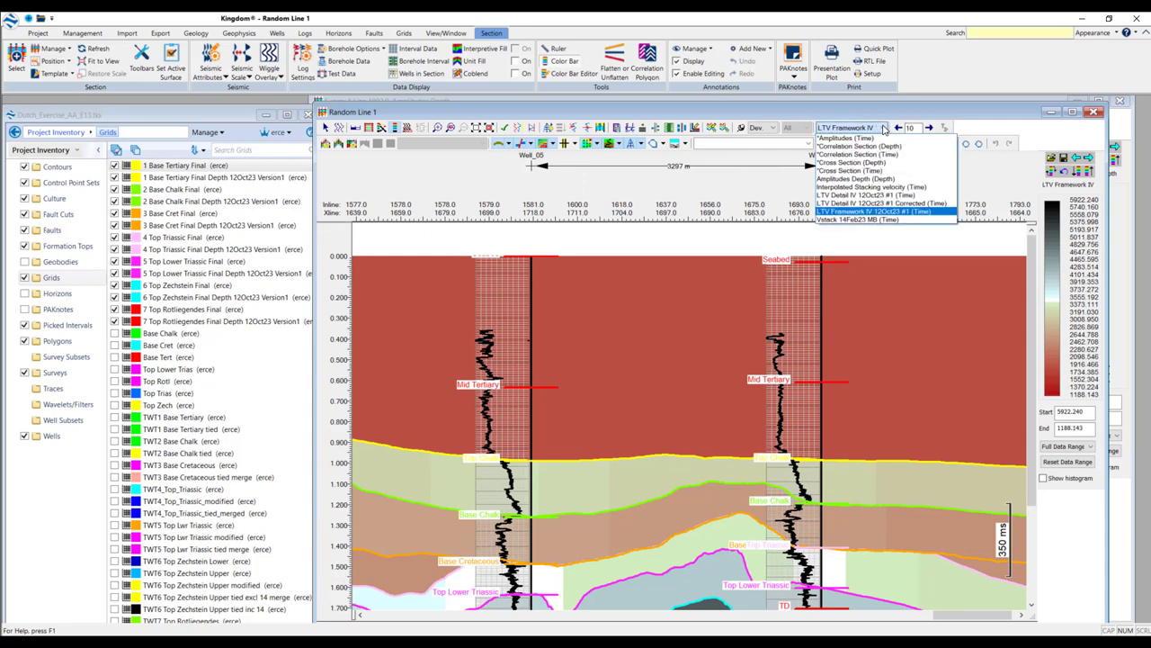
{"action": "left_click", "coordinate": [861, 196]}
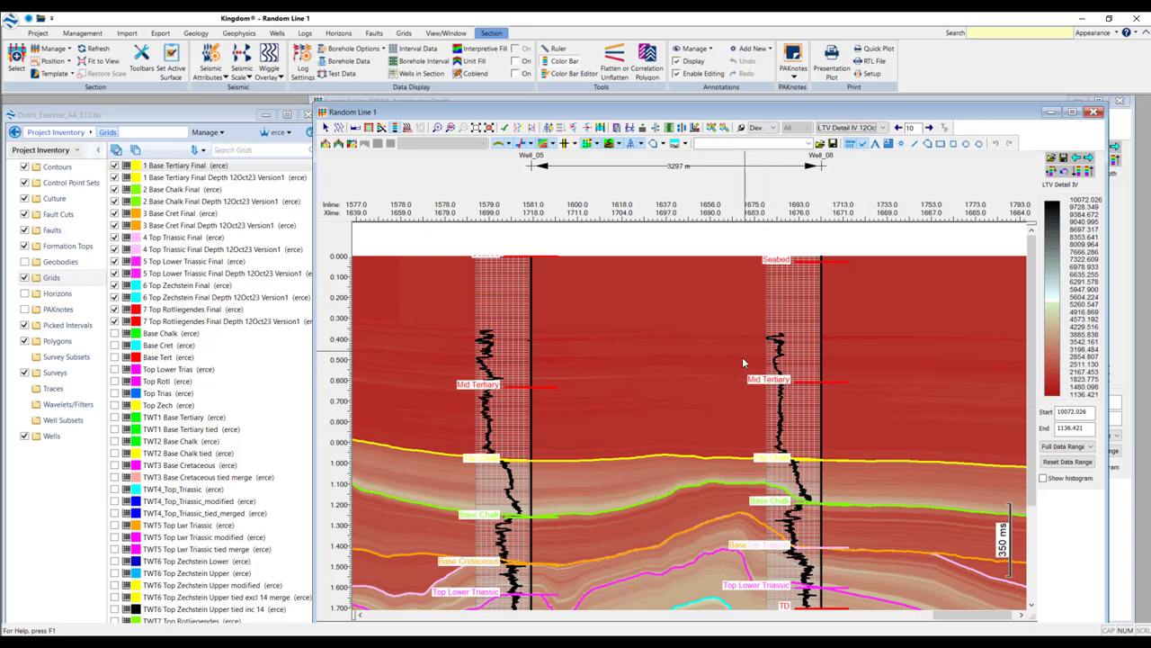
{"action": "left_click", "coordinate": [883, 128]}
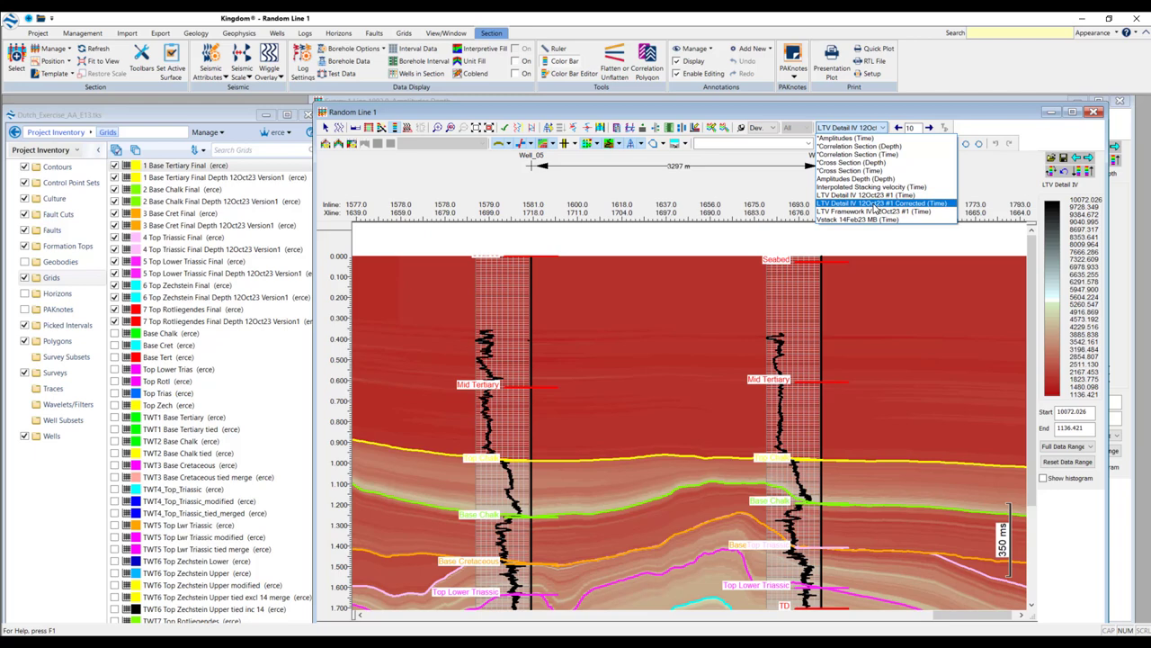
{"action": "left_click", "coordinate": [874, 205]}
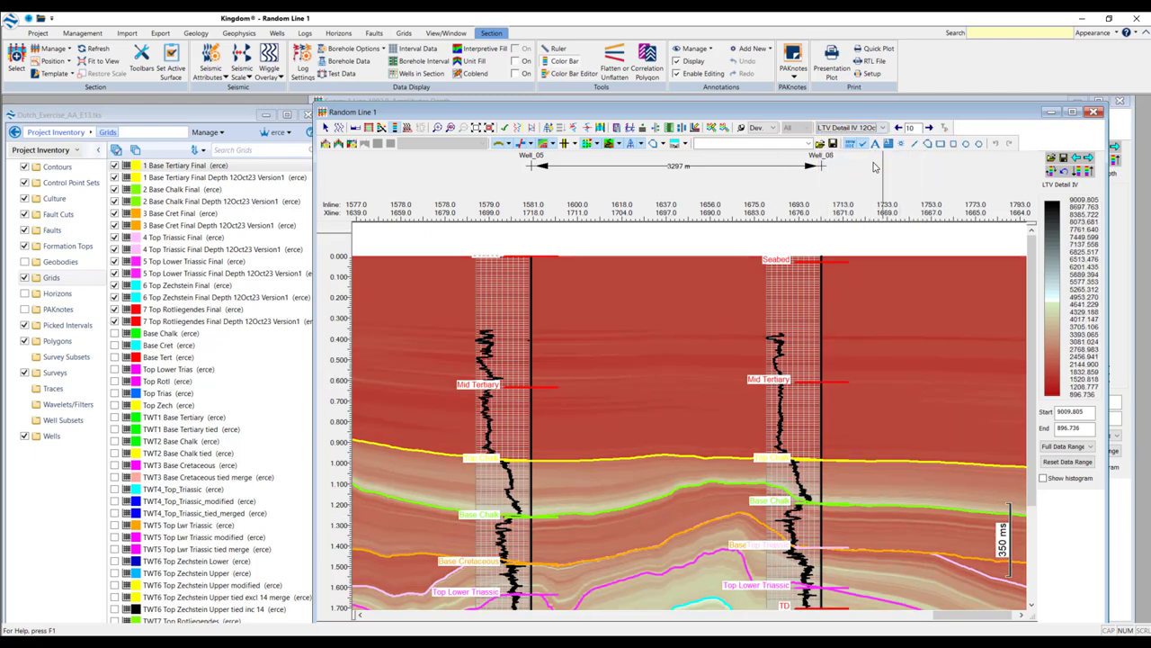
- Show Amplitudes Depth on Random Line 1 for comparison and return the section to Amplitudes in time
{"action": "left_click", "coordinate": [882, 128]}
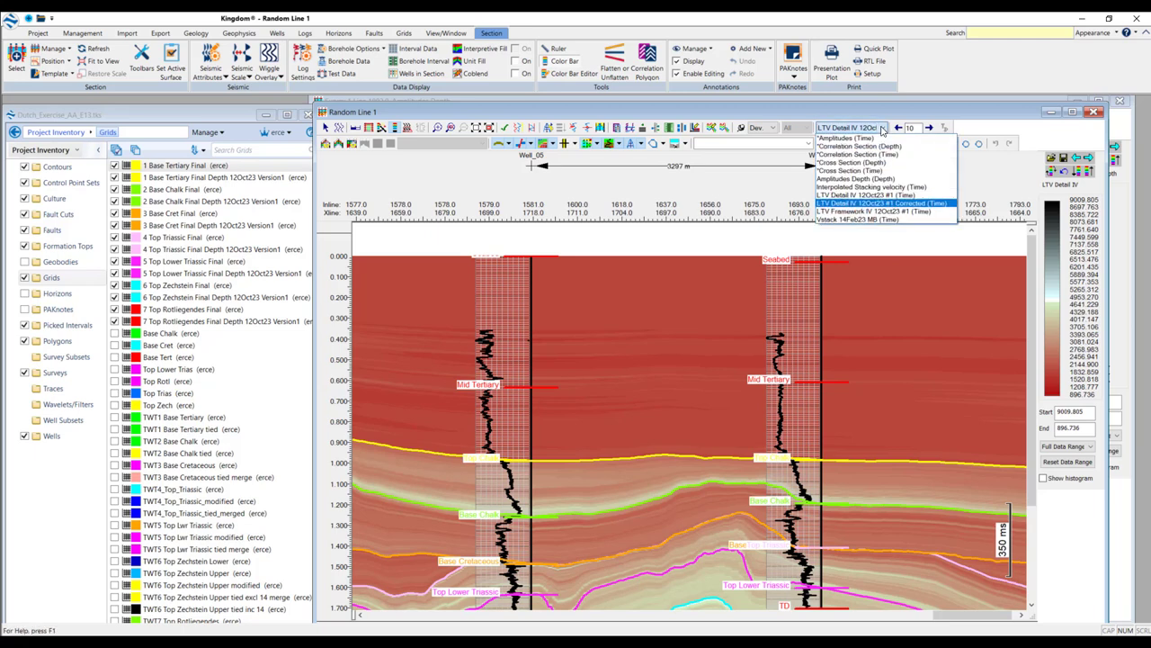
{"action": "left_click", "coordinate": [863, 180]}
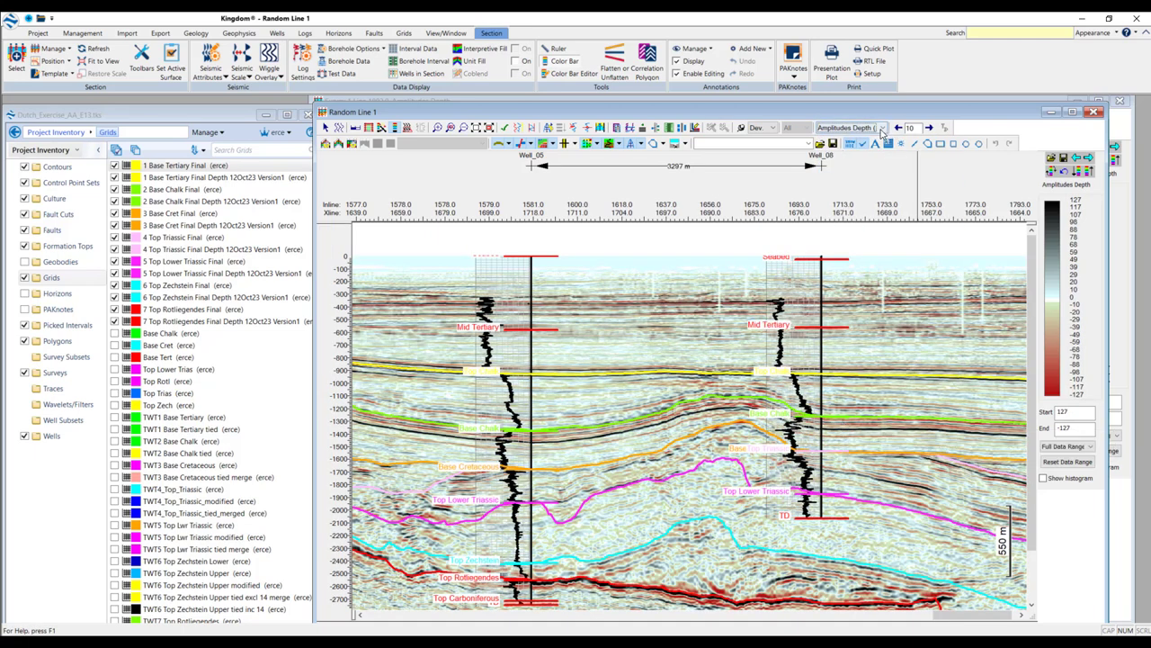
{"action": "left_click", "coordinate": [882, 127]}
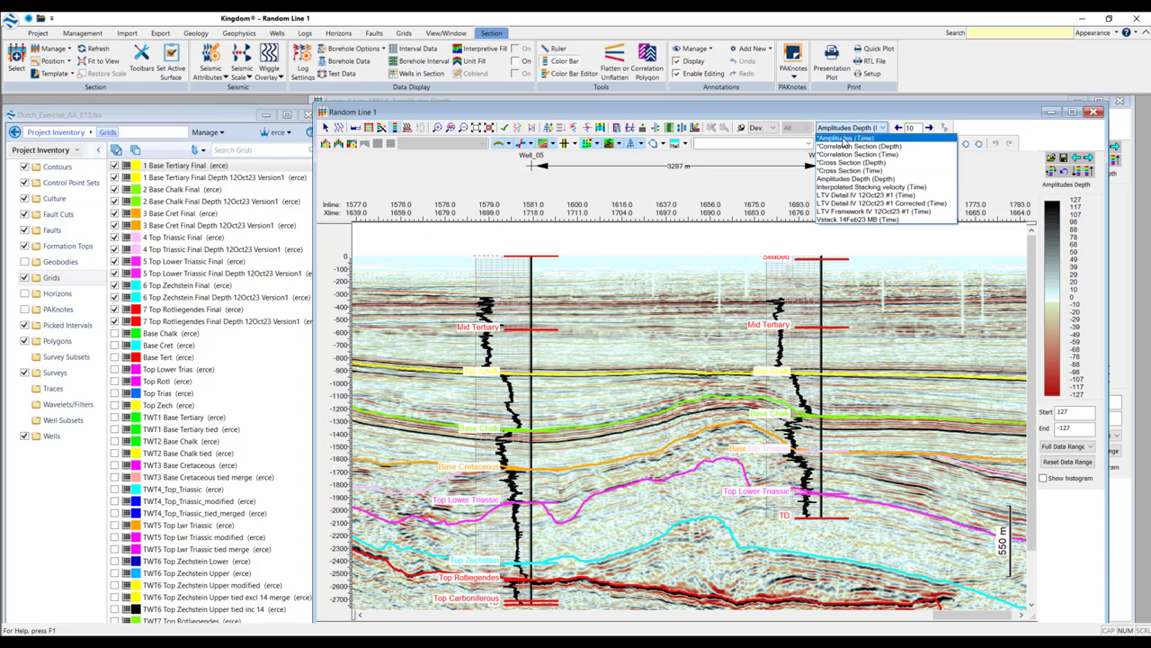
{"action": "left_click", "coordinate": [844, 138]}
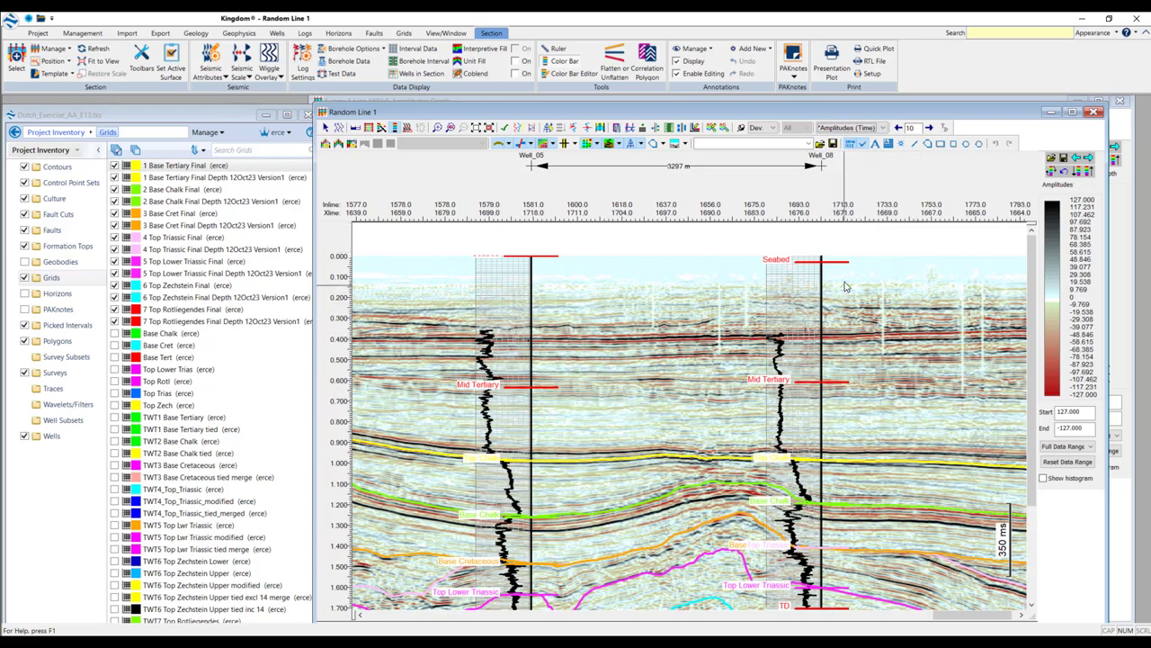
- Coblend the Amplitudes section with the LTV Detail IV 12Oct23 #1 Corrected velocity volume
{"action": "left_click", "coordinate": [711, 129]}
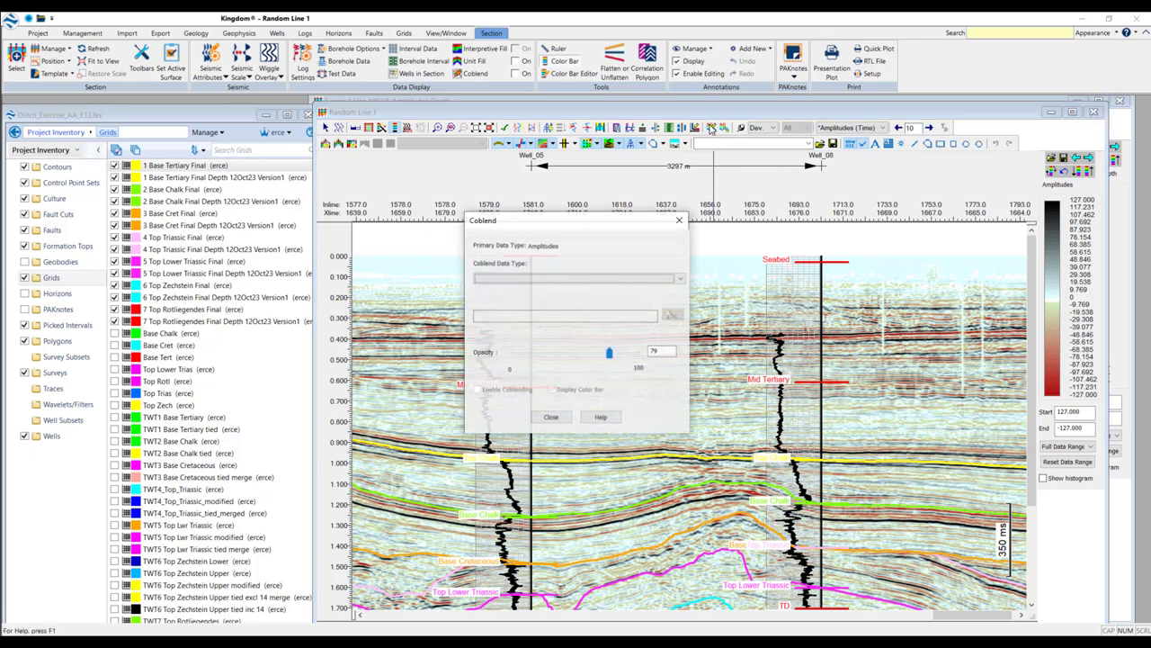
{"action": "left_click", "coordinate": [681, 279]}
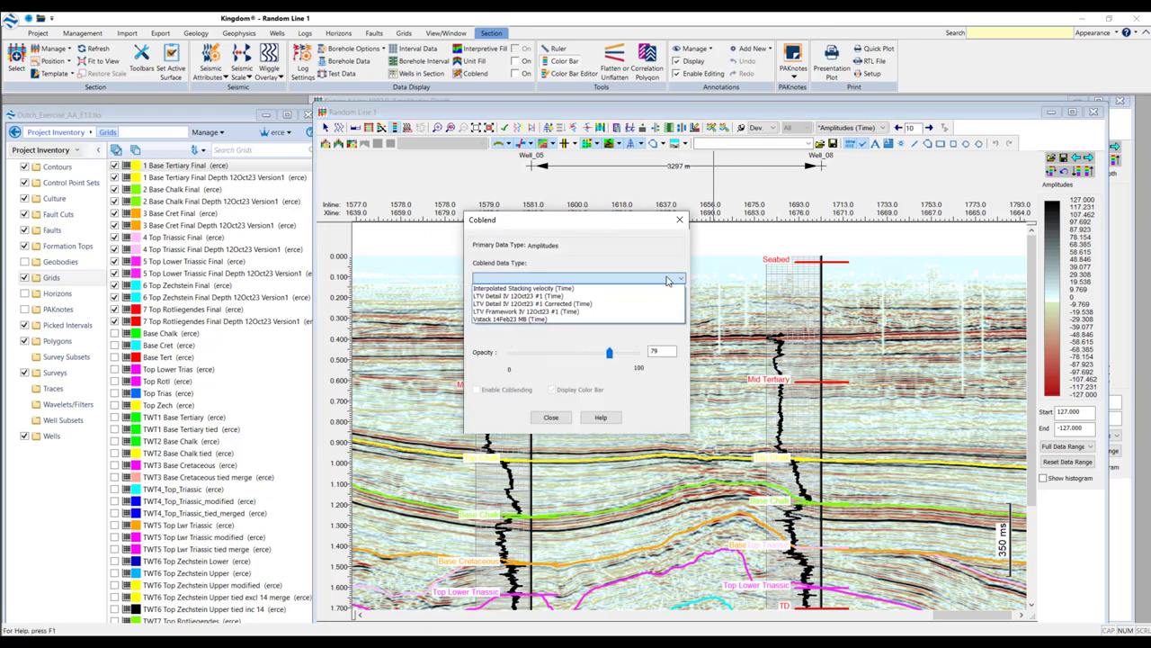
{"action": "left_click", "coordinate": [551, 304]}
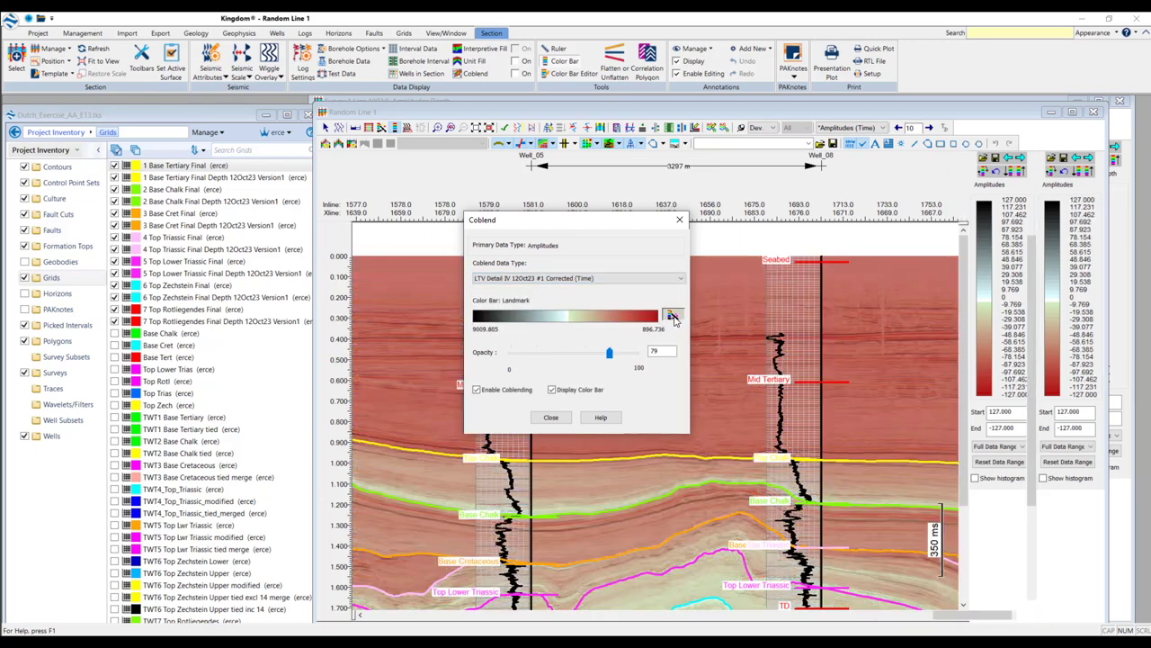
- Apply the Rainbow 200 color bar to the coblended velocity volume and set its opacity to 42
{"action": "left_click", "coordinate": [672, 316]}
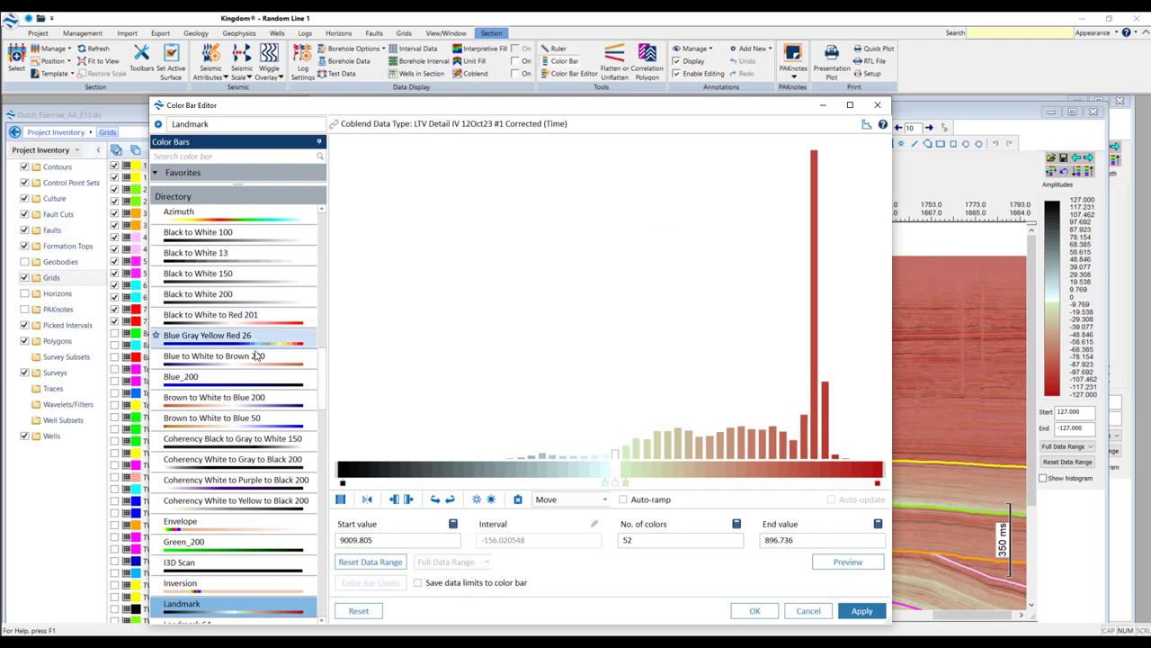
{"action": "scroll", "coordinate": [255, 378], "scroll_direction": "down", "scroll_amount": 6}
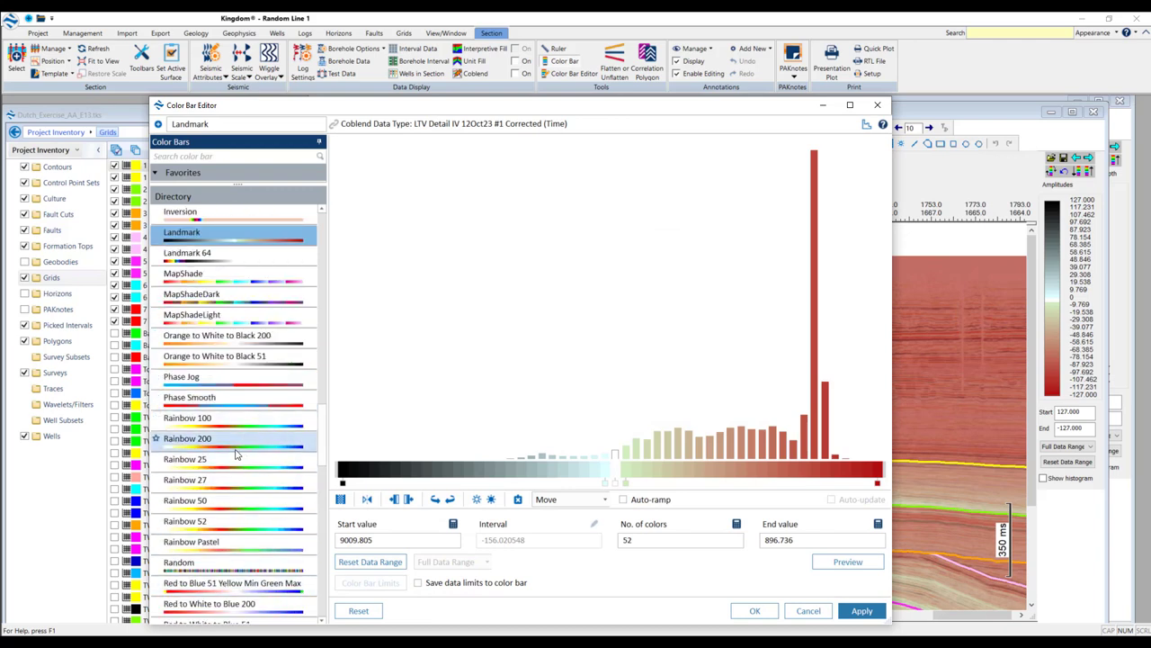
{"action": "left_click", "coordinate": [235, 448]}
{"action": "left_click", "coordinate": [859, 613]}
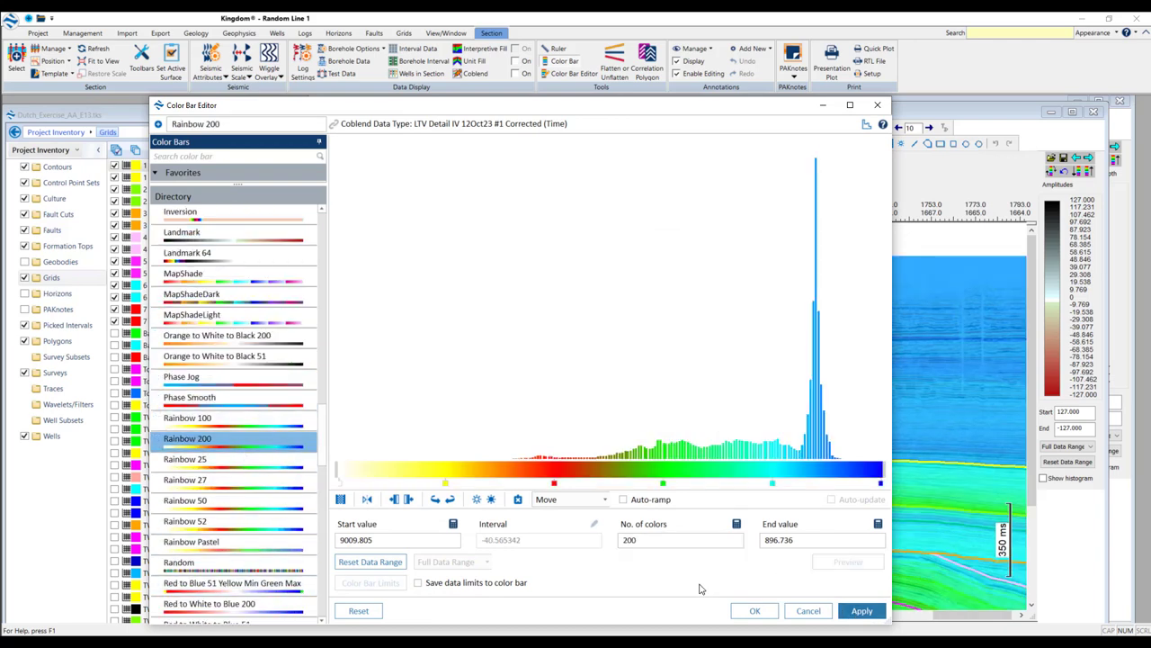
{"action": "left_click", "coordinate": [869, 612]}
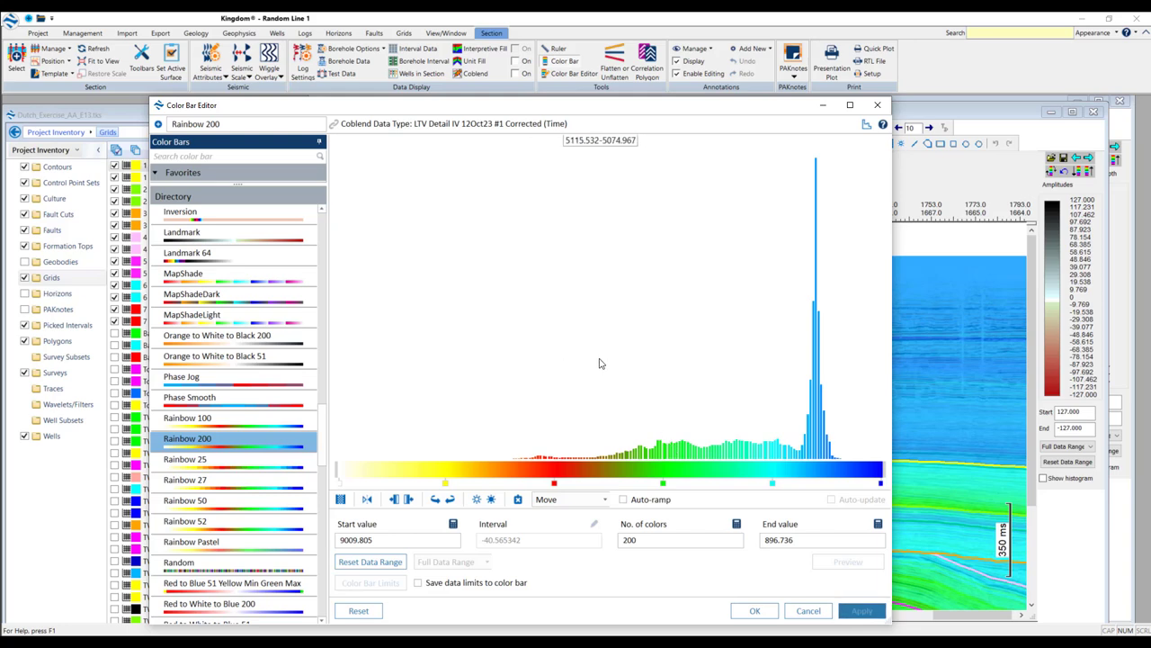
{"action": "left_click", "coordinate": [755, 611]}
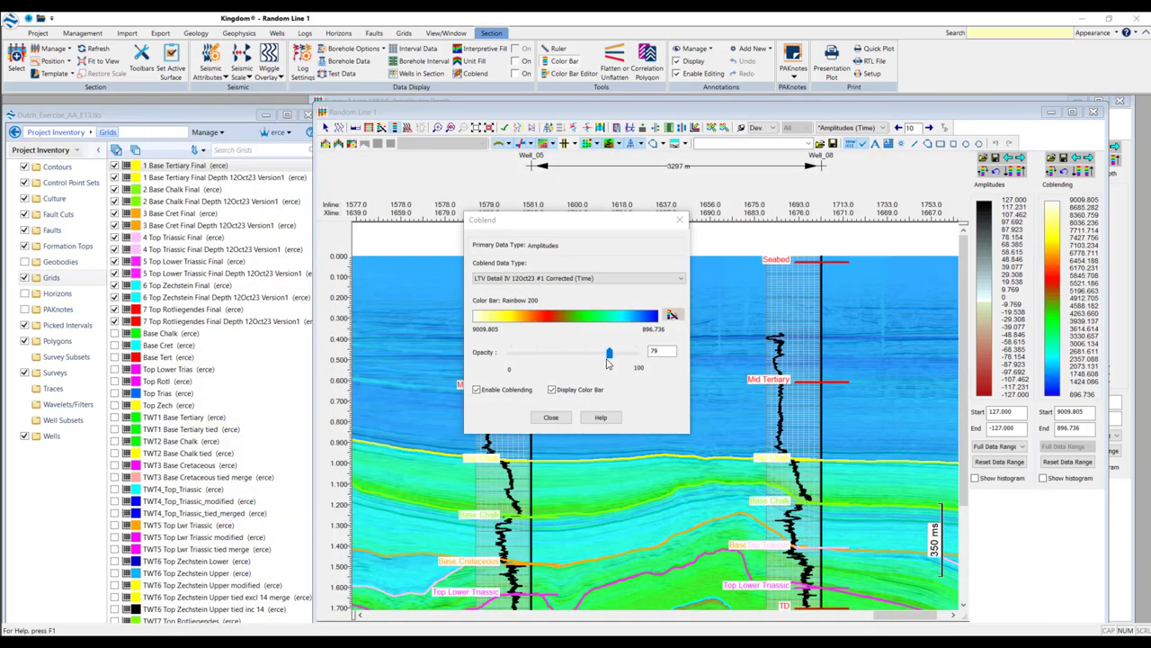
{"action": "left_click_drag", "start_coordinate": [609, 360], "coordinate": [563, 358]}
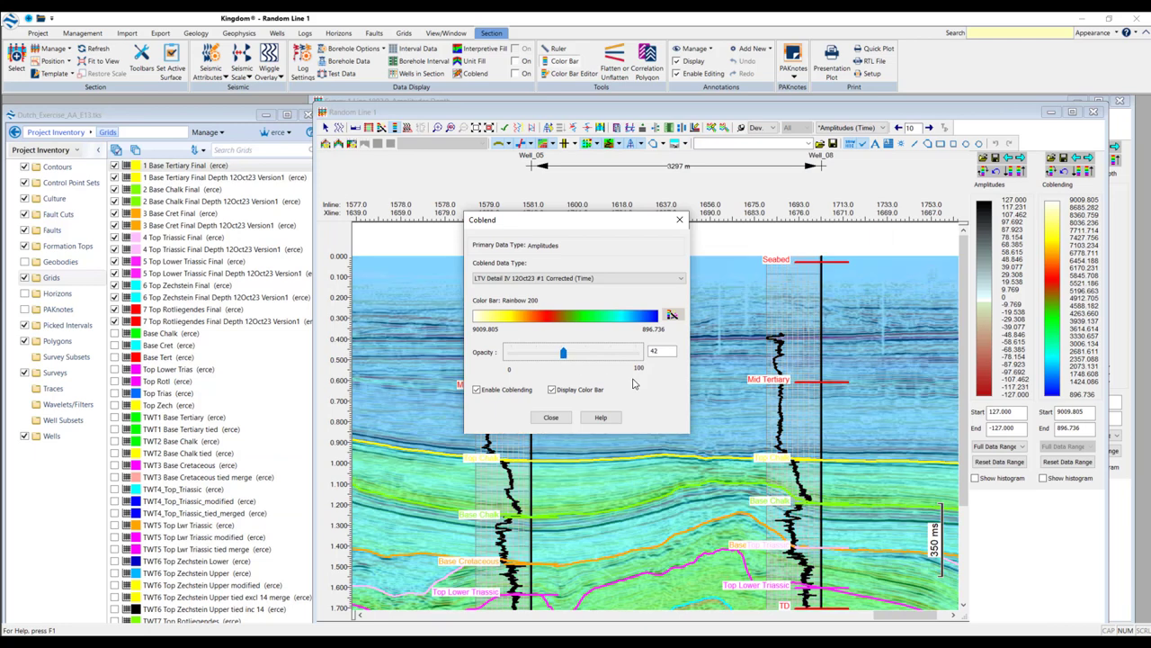
{"action": "left_click", "coordinate": [550, 417]}
- Examine how the coblended velocities follow the horizons and wells along Random Line 1, from Well_05 and Well_08 to Well_06 and Well_07
{"action": "left_click_drag", "start_coordinate": [907, 619], "coordinate": [918, 618]}
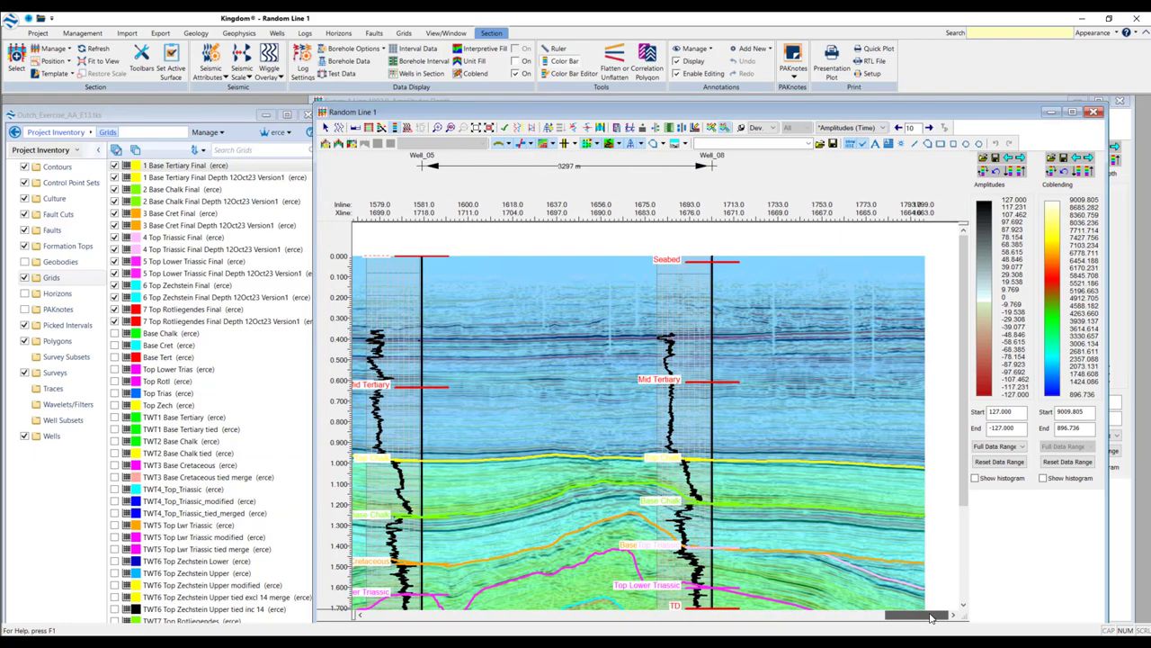
{"action": "scroll", "coordinate": [796, 331], "scroll_direction": "down", "scroll_amount": 2}
{"action": "scroll", "coordinate": [797, 331], "scroll_direction": "down", "scroll_amount": 2}
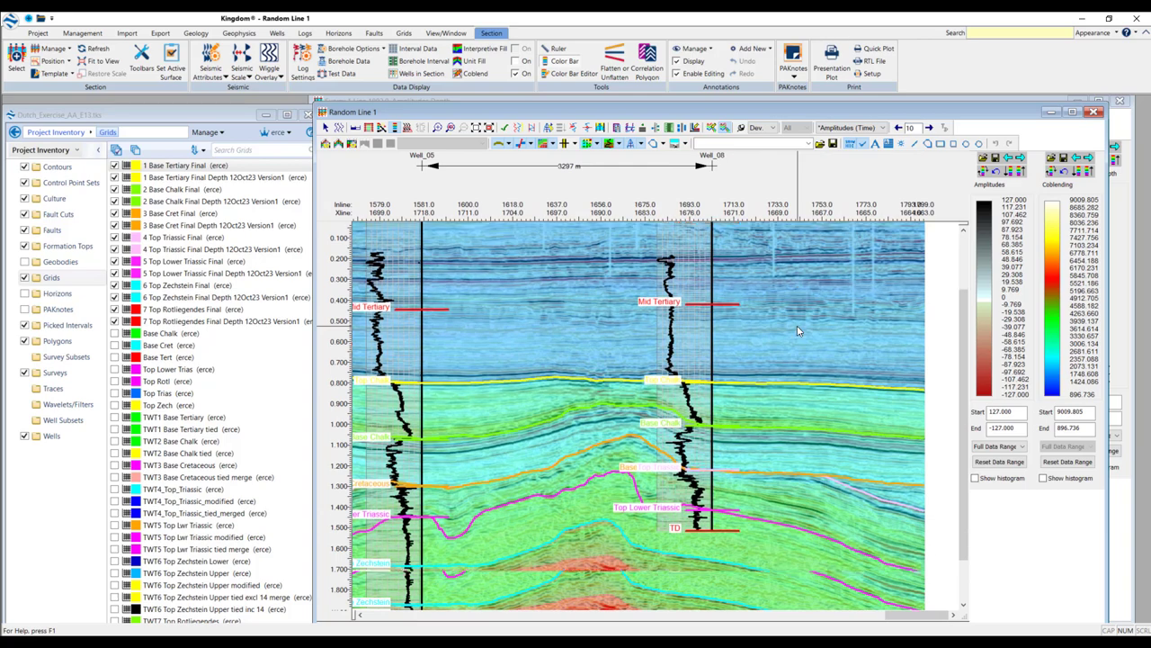
{"action": "scroll", "coordinate": [828, 381], "scroll_direction": "down", "scroll_amount": 2}
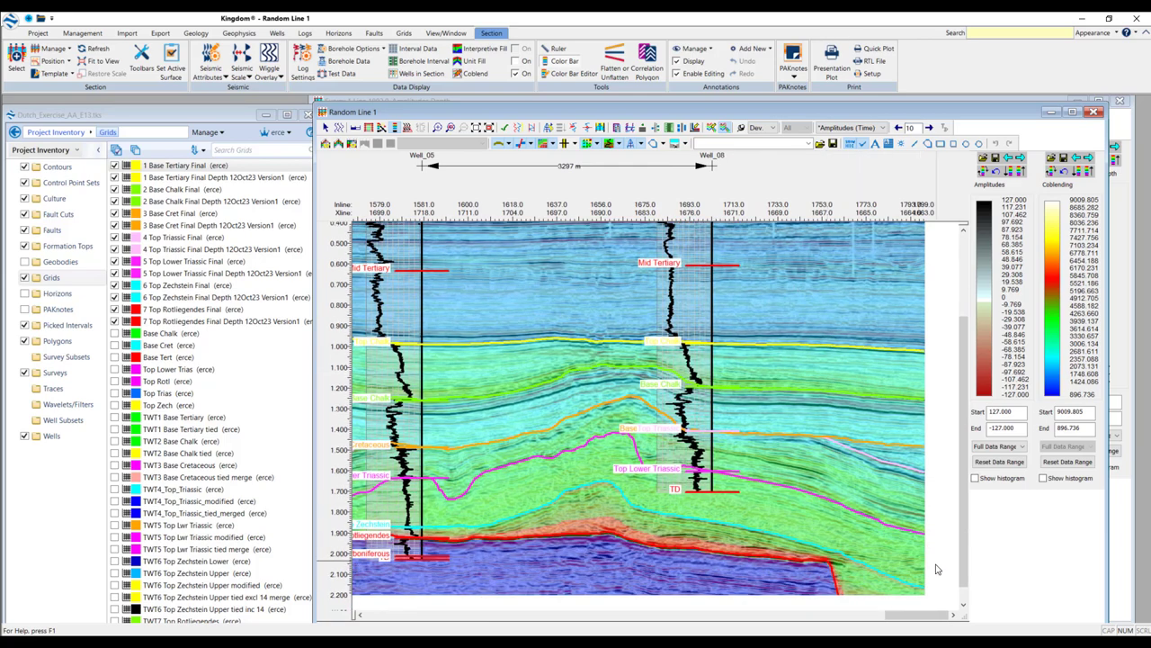
{"action": "left_click_drag", "start_coordinate": [924, 615], "coordinate": [513, 575]}
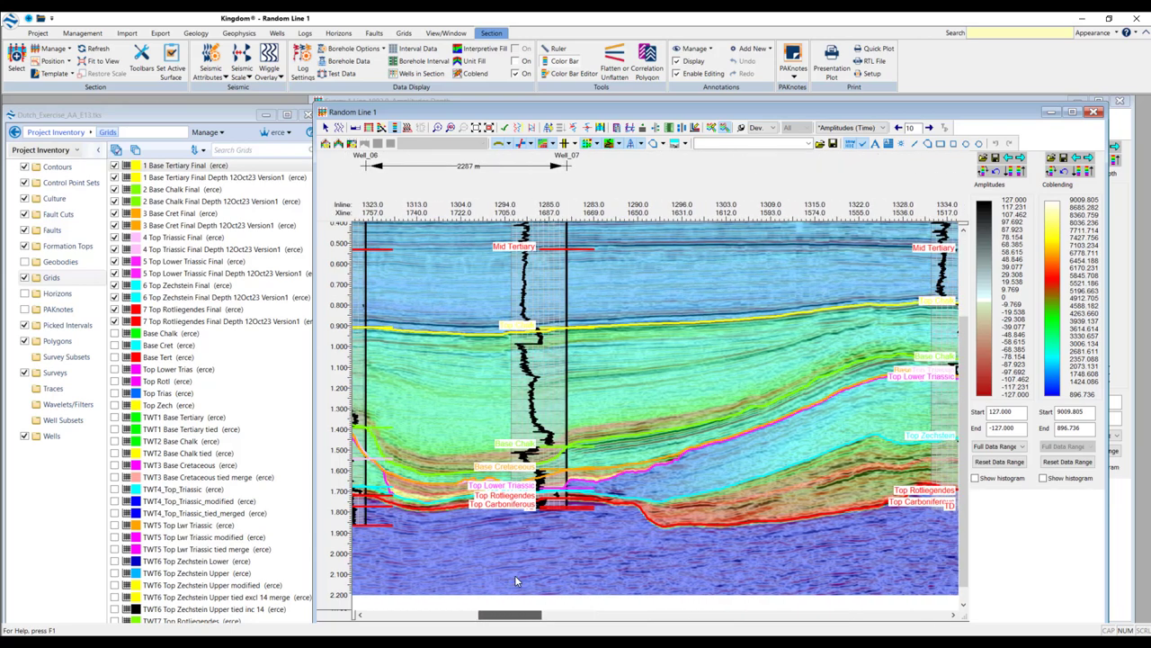
{"action": "scroll", "coordinate": [693, 341], "scroll_direction": "up", "scroll_amount": 3}
{"action": "scroll", "coordinate": [752, 385], "scroll_direction": "down", "scroll_amount": 3}
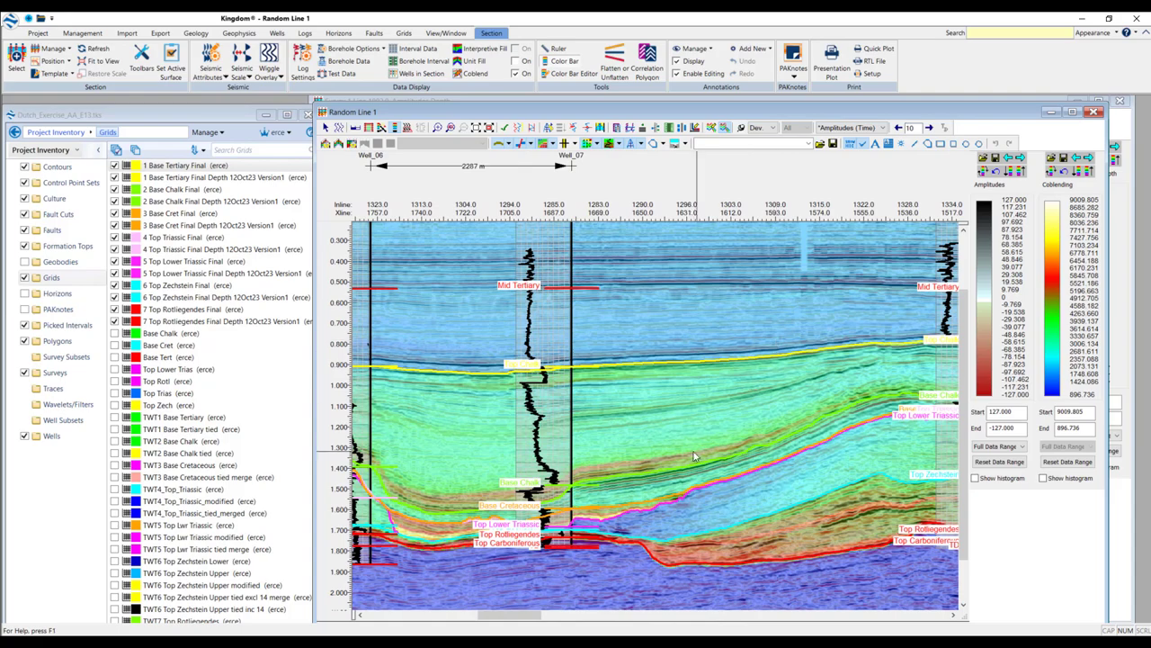
{"action": "left_click_drag", "start_coordinate": [526, 615], "coordinate": [938, 611]}
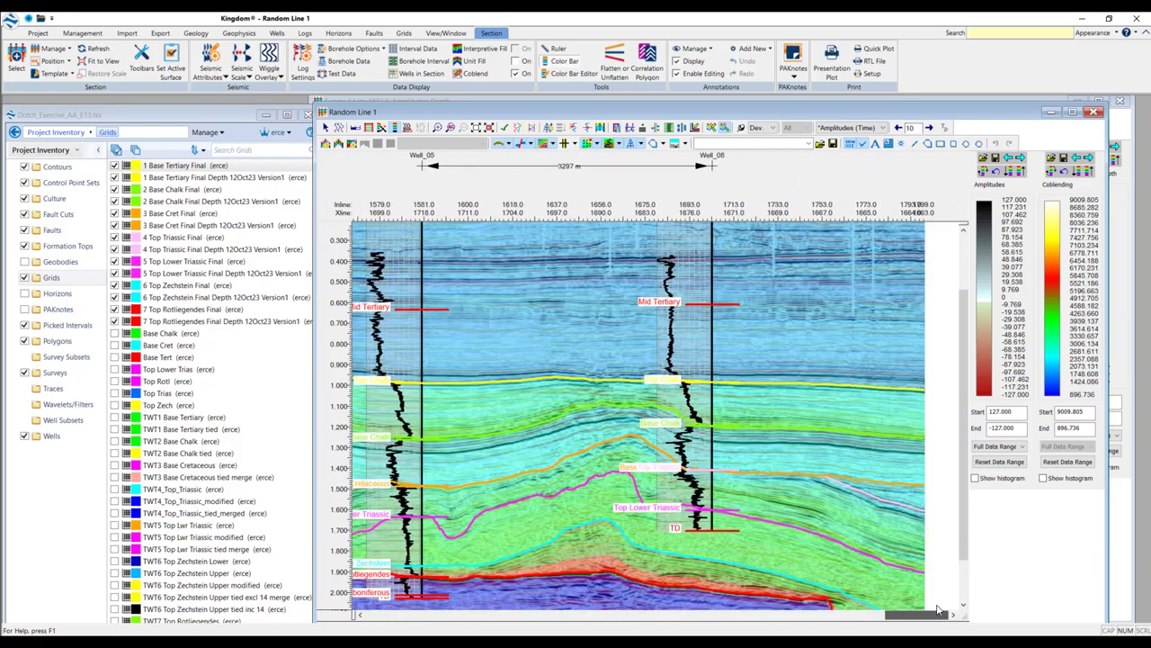